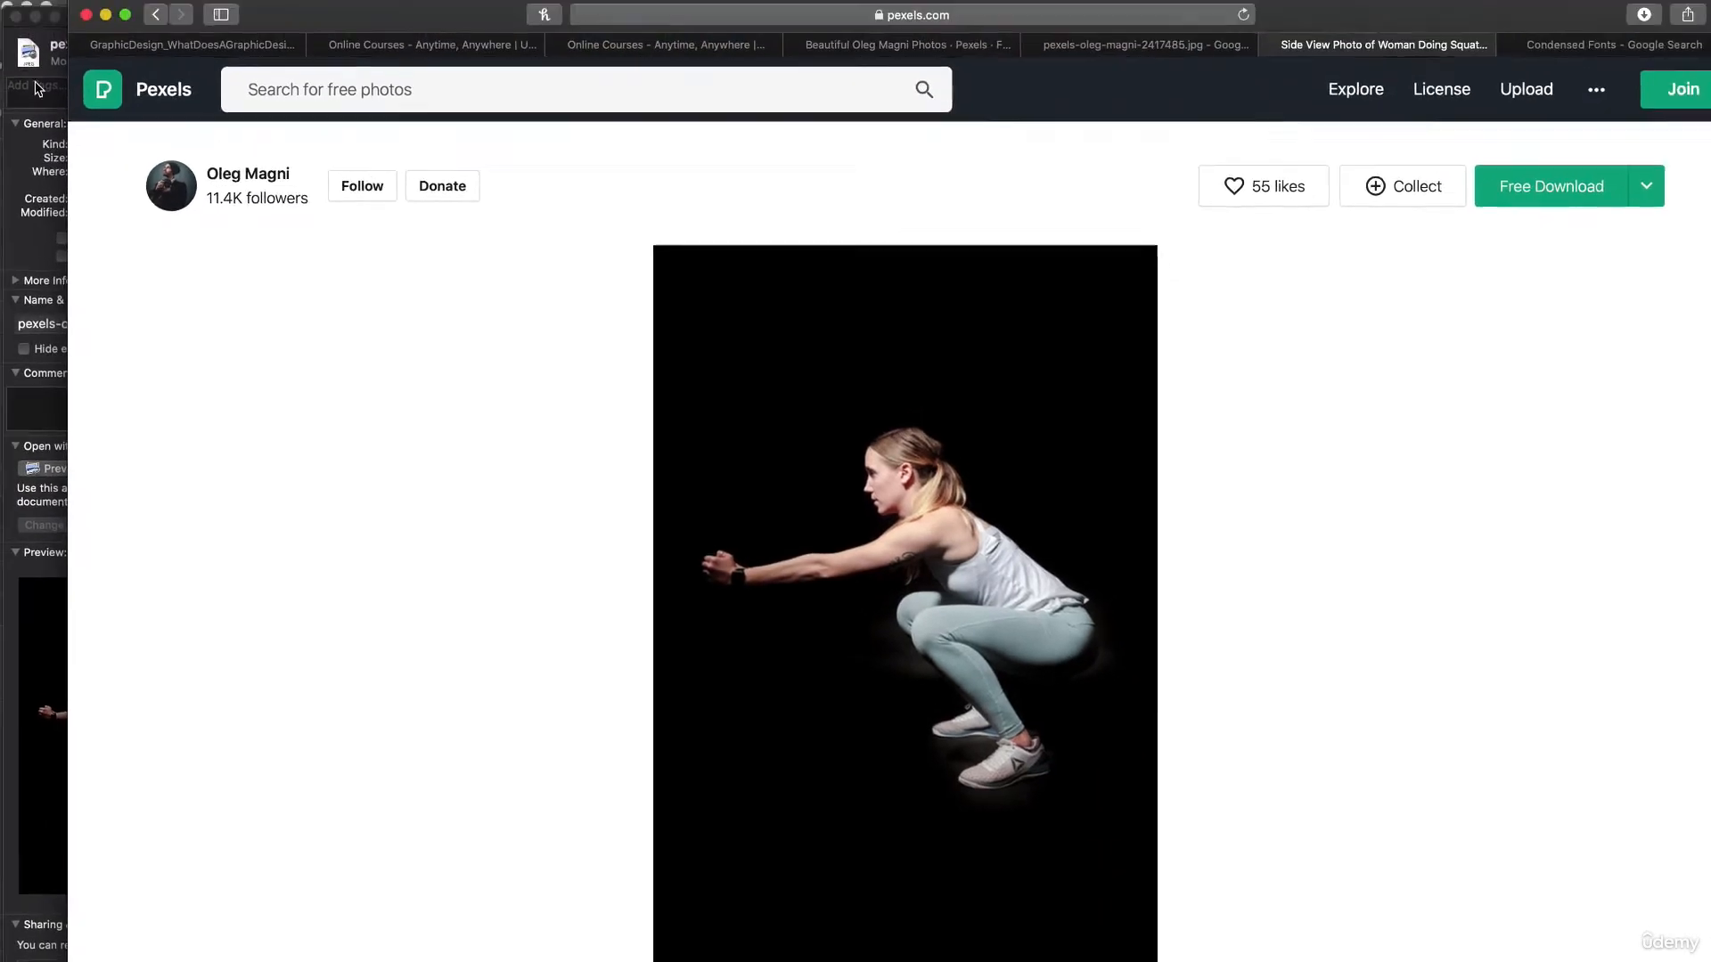
In Photoshop, convert the Background of the squatting woman photo into a regular layer and select the subject.
{"action": "left_click", "coordinate": [17, 16]}
{"action": "left_click", "coordinate": [37, 185]}
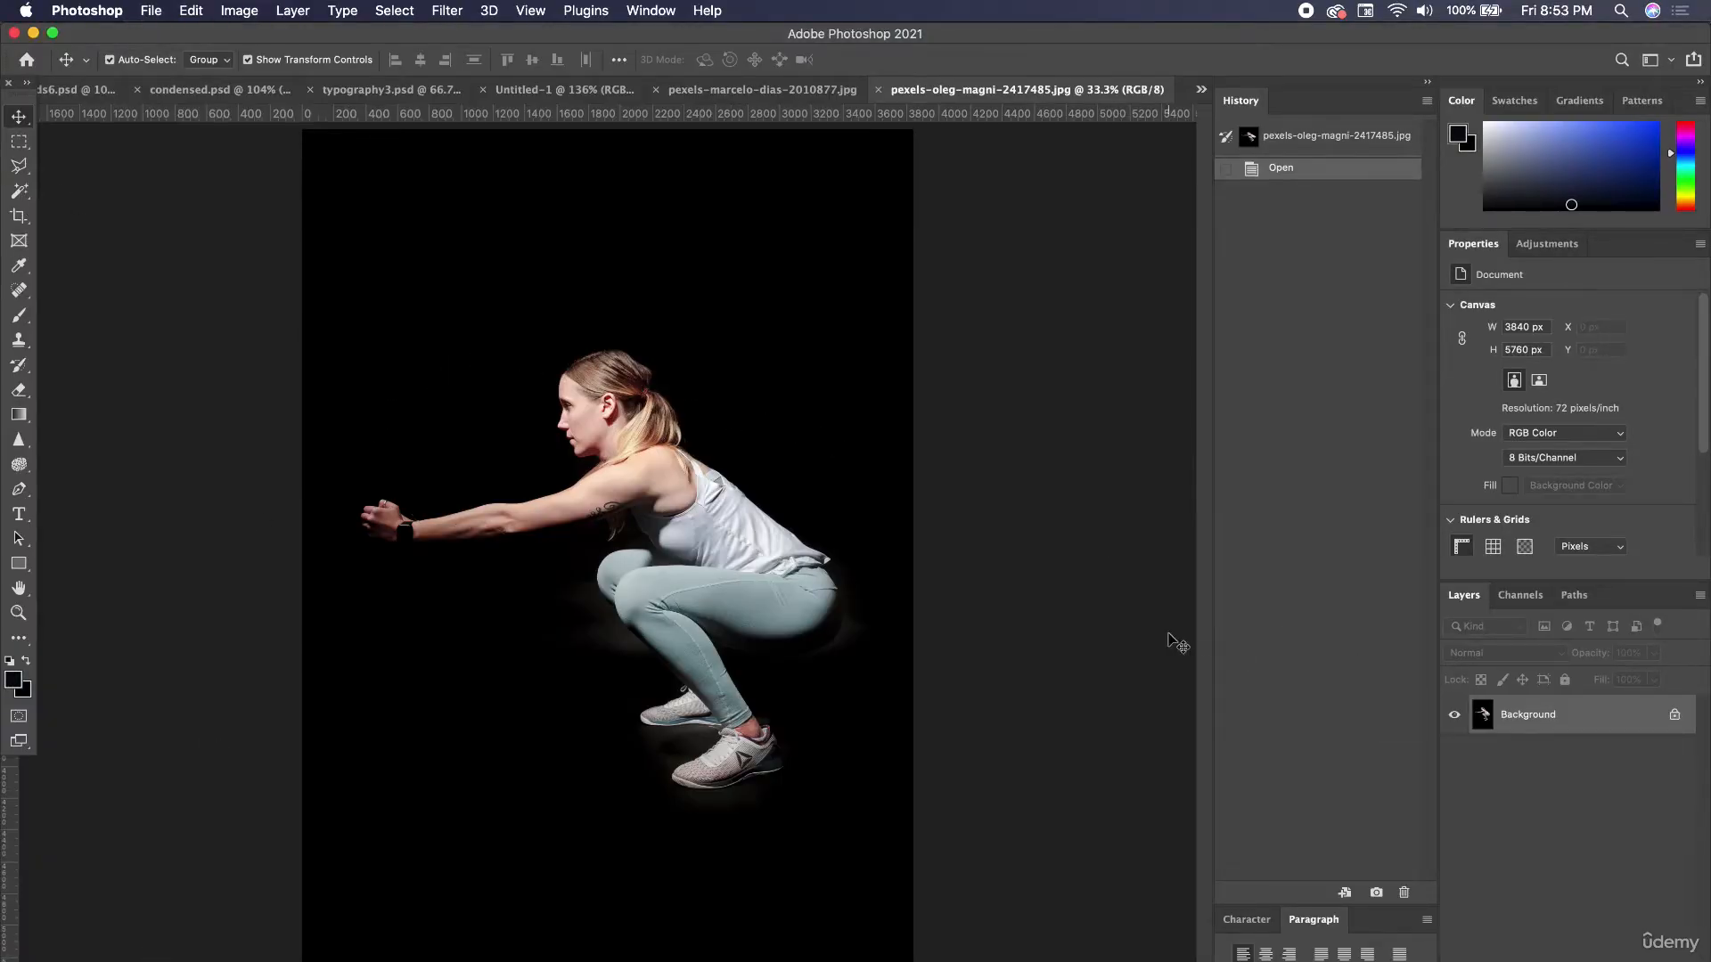
{"action": "double_click", "coordinate": [1626, 725]}
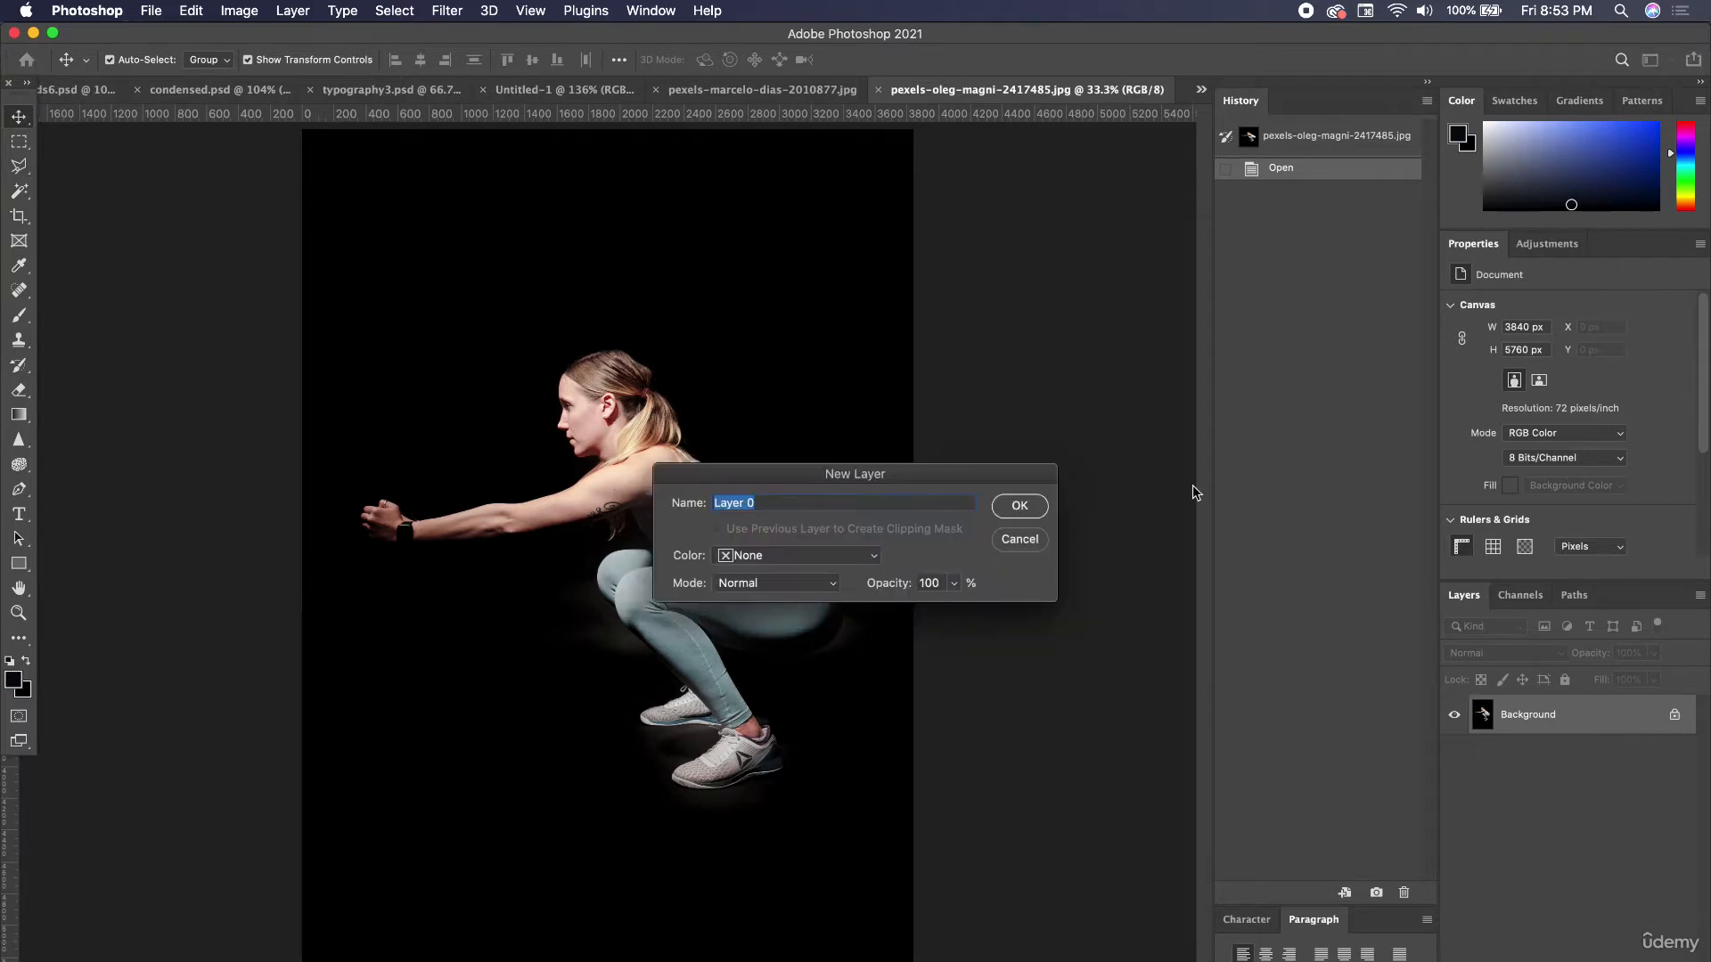
{"action": "left_click", "coordinate": [1020, 507]}
{"action": "left_click", "coordinate": [403, 10]}
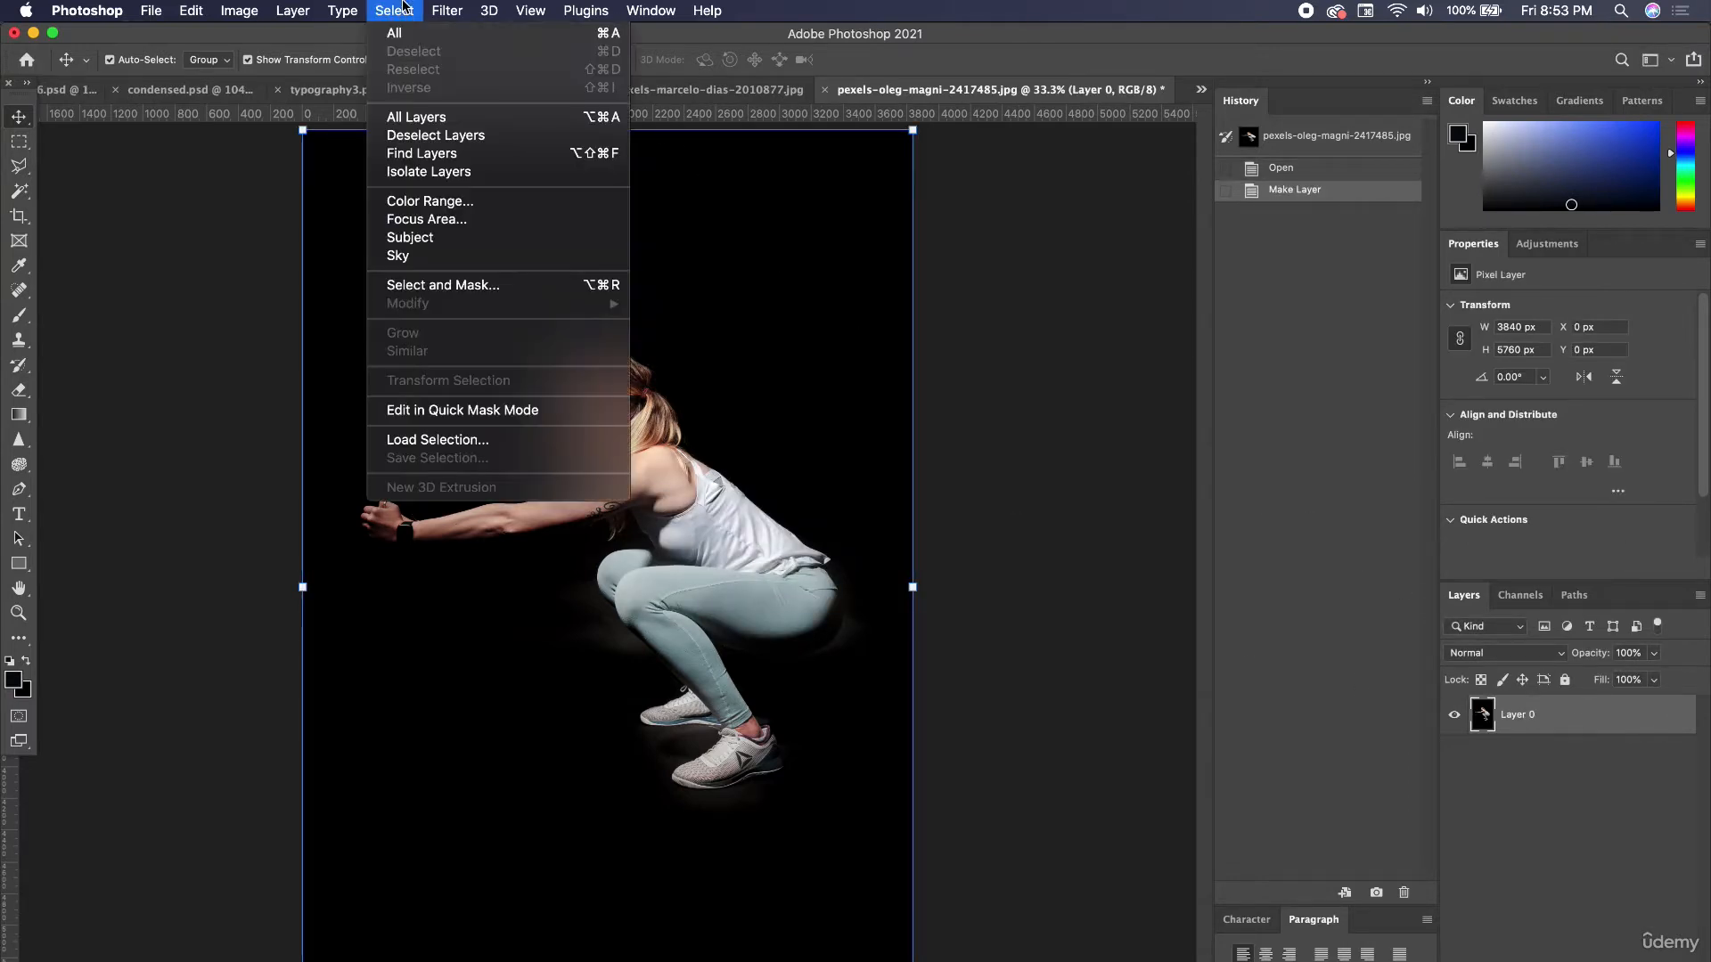
{"action": "left_click", "coordinate": [435, 237]}
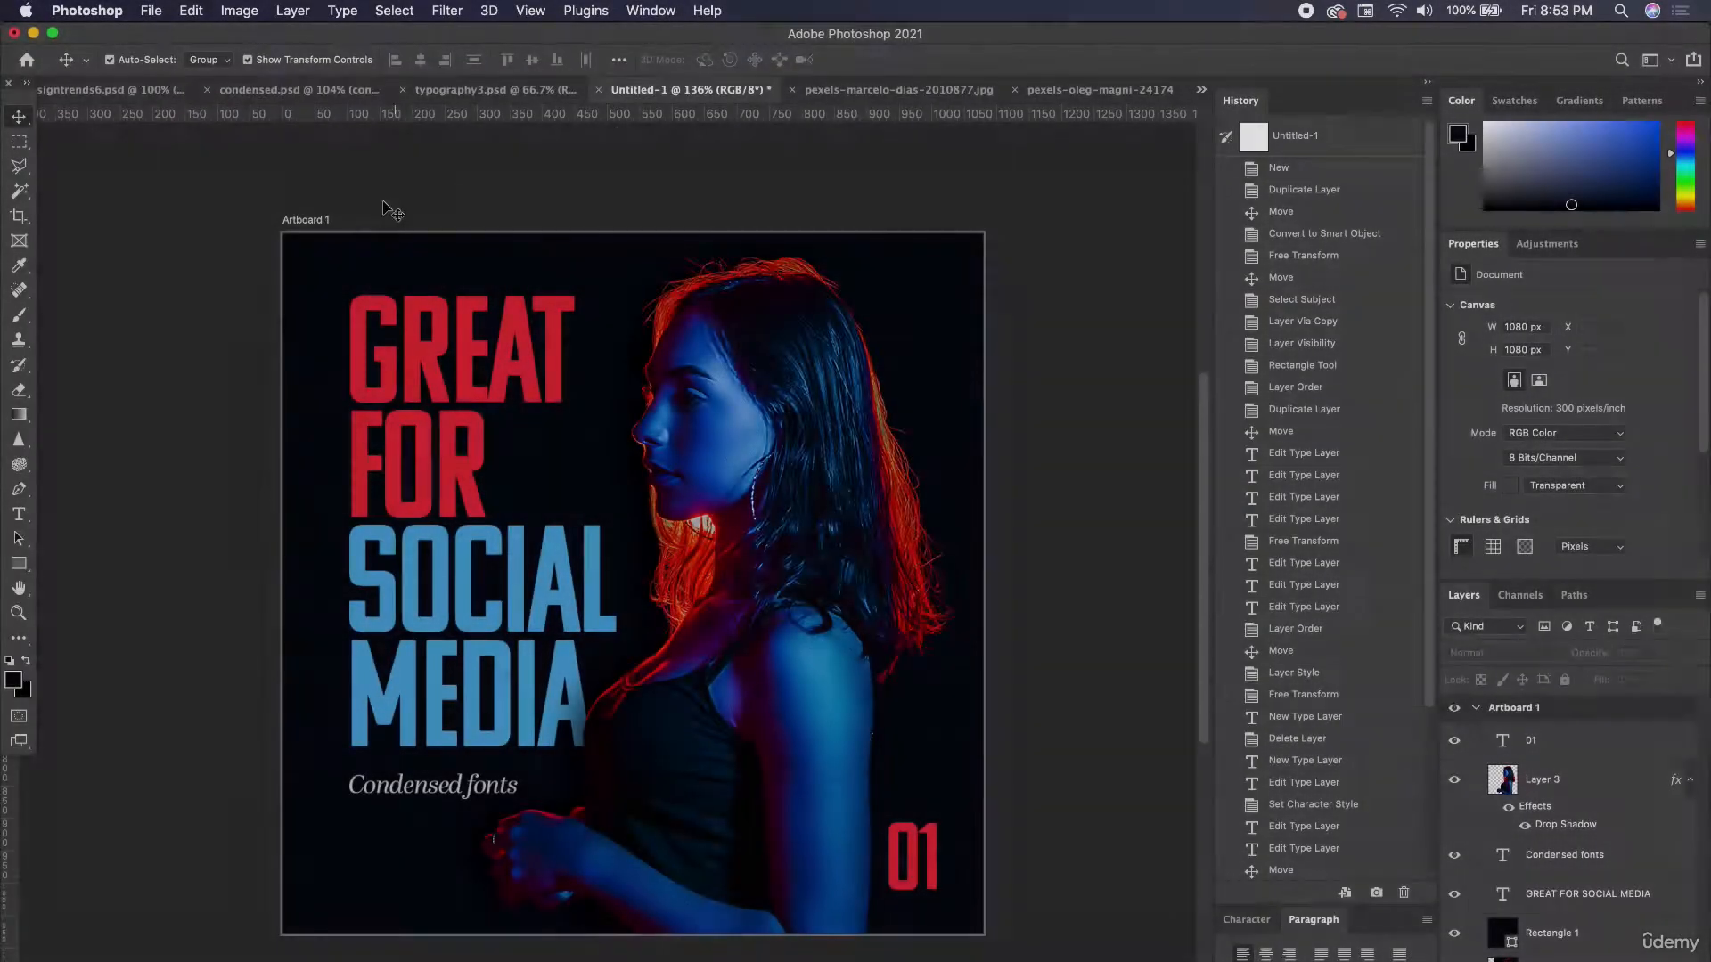
Add two 1080 × 1080 px artboards in a row to the right of Artboard 1 in the Untitled-1 document.
{"action": "left_click", "coordinate": [321, 220]}
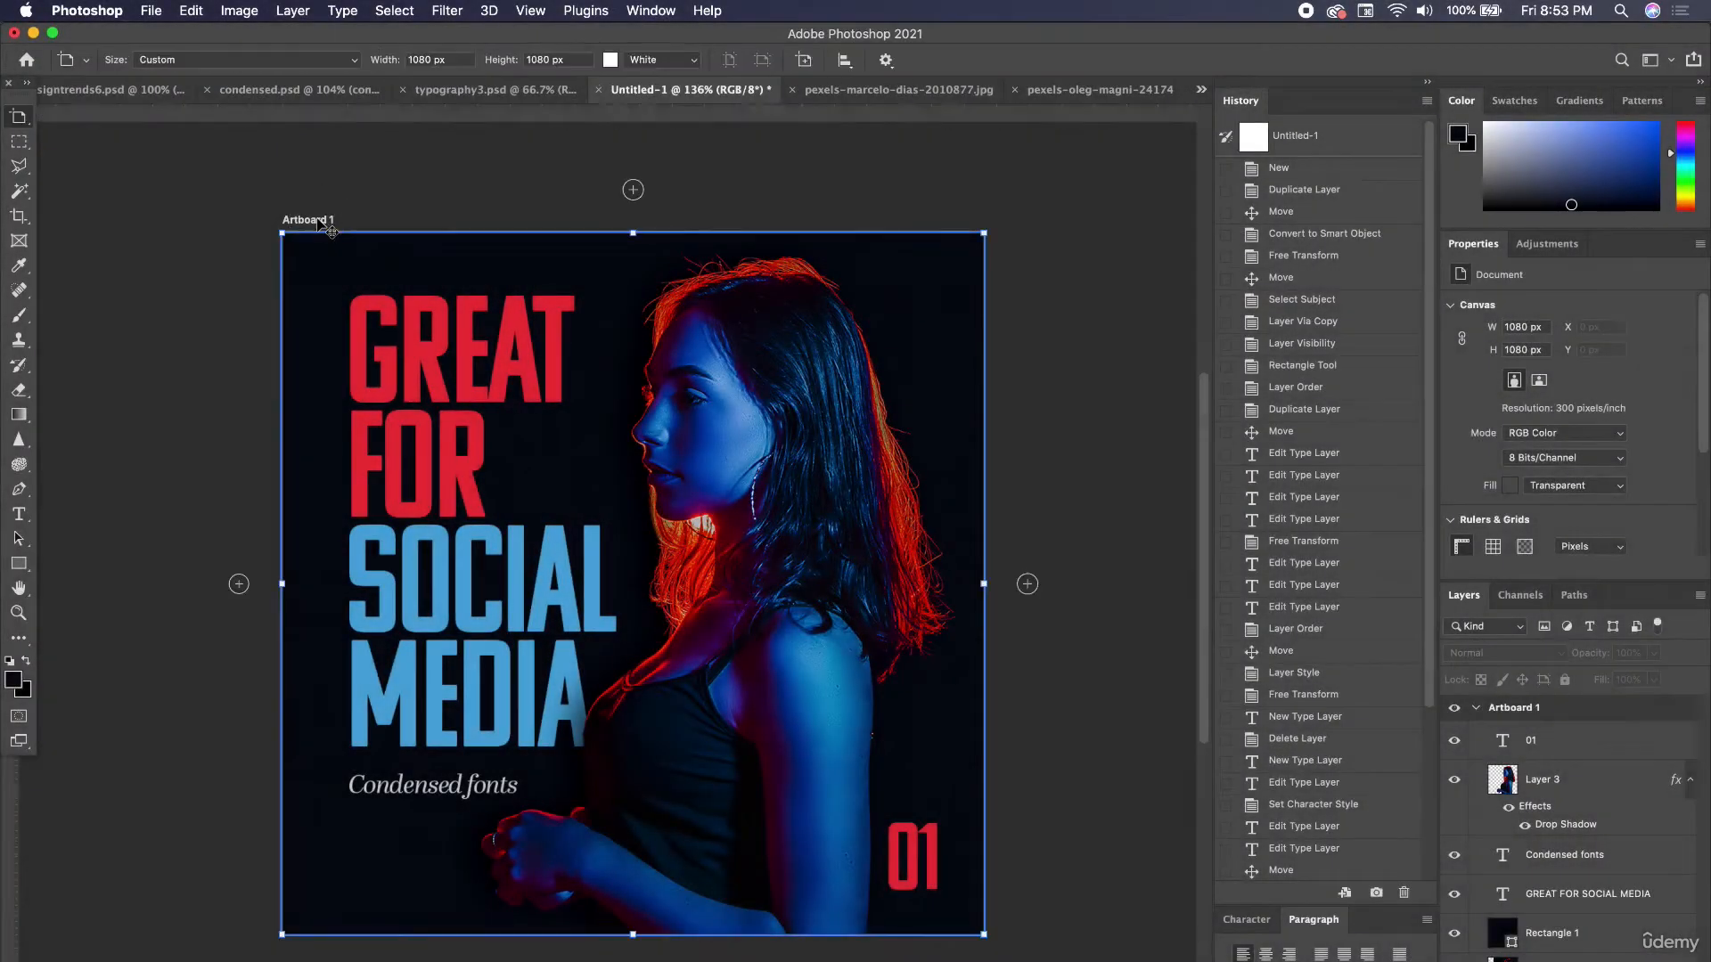
{"action": "left_click_drag", "start_coordinate": [321, 175], "coordinate": [34, 139]}
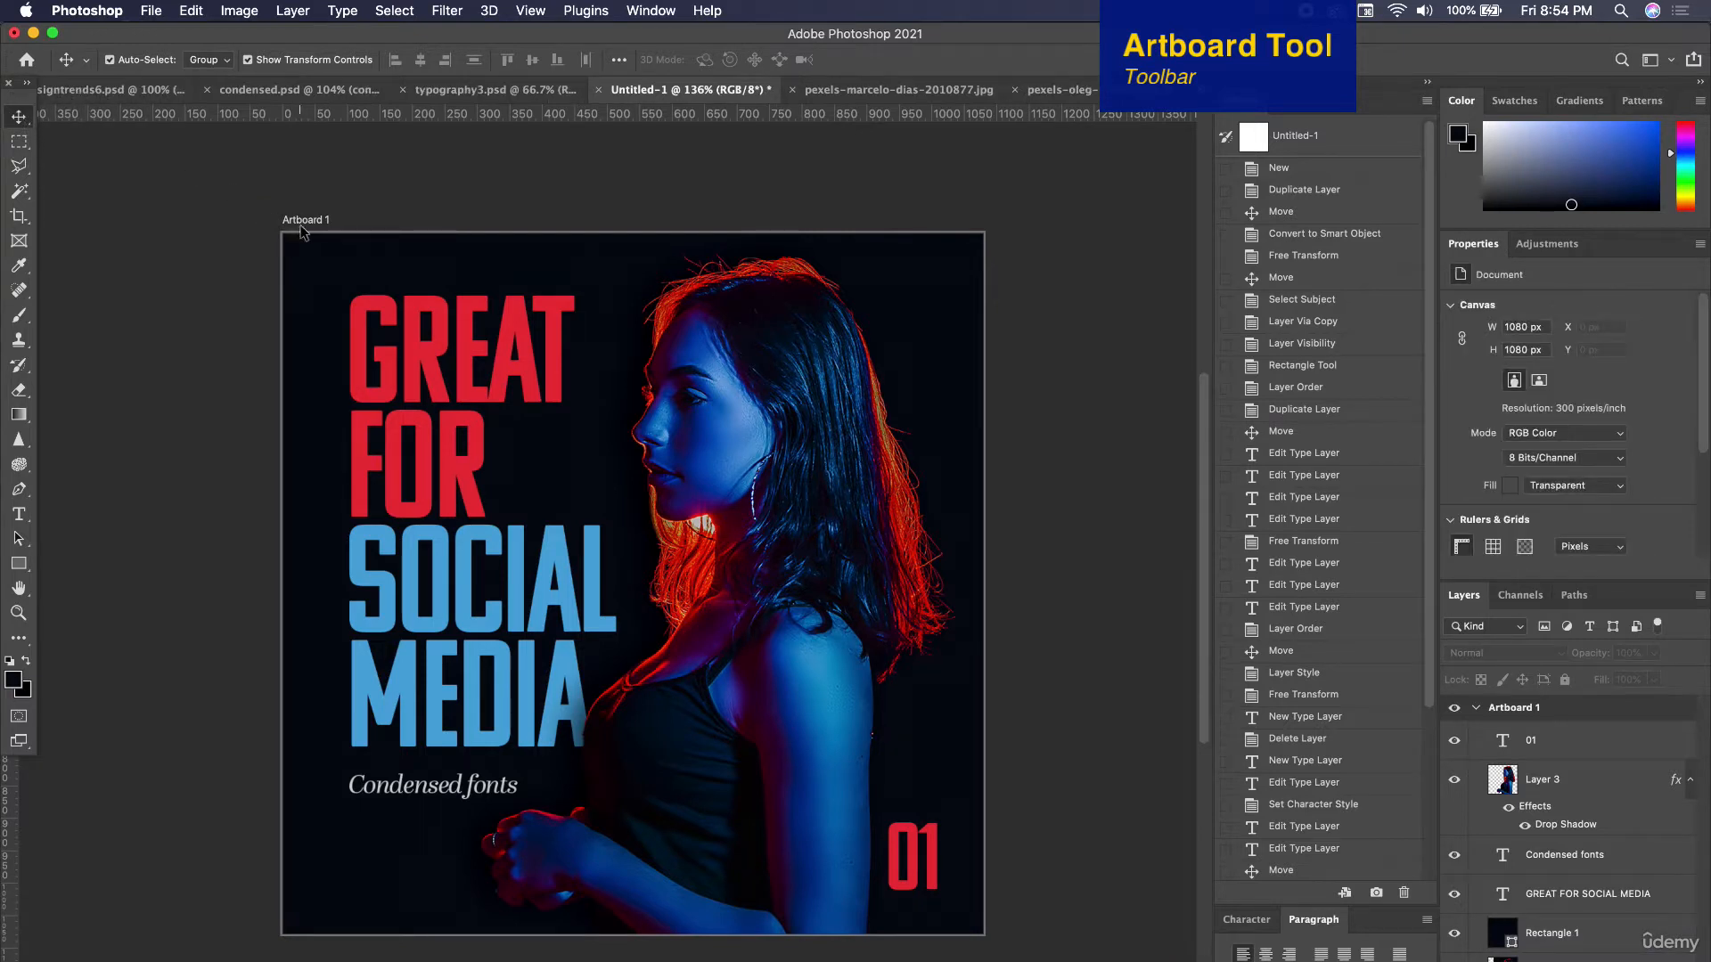
{"action": "left_click", "coordinate": [306, 221]}
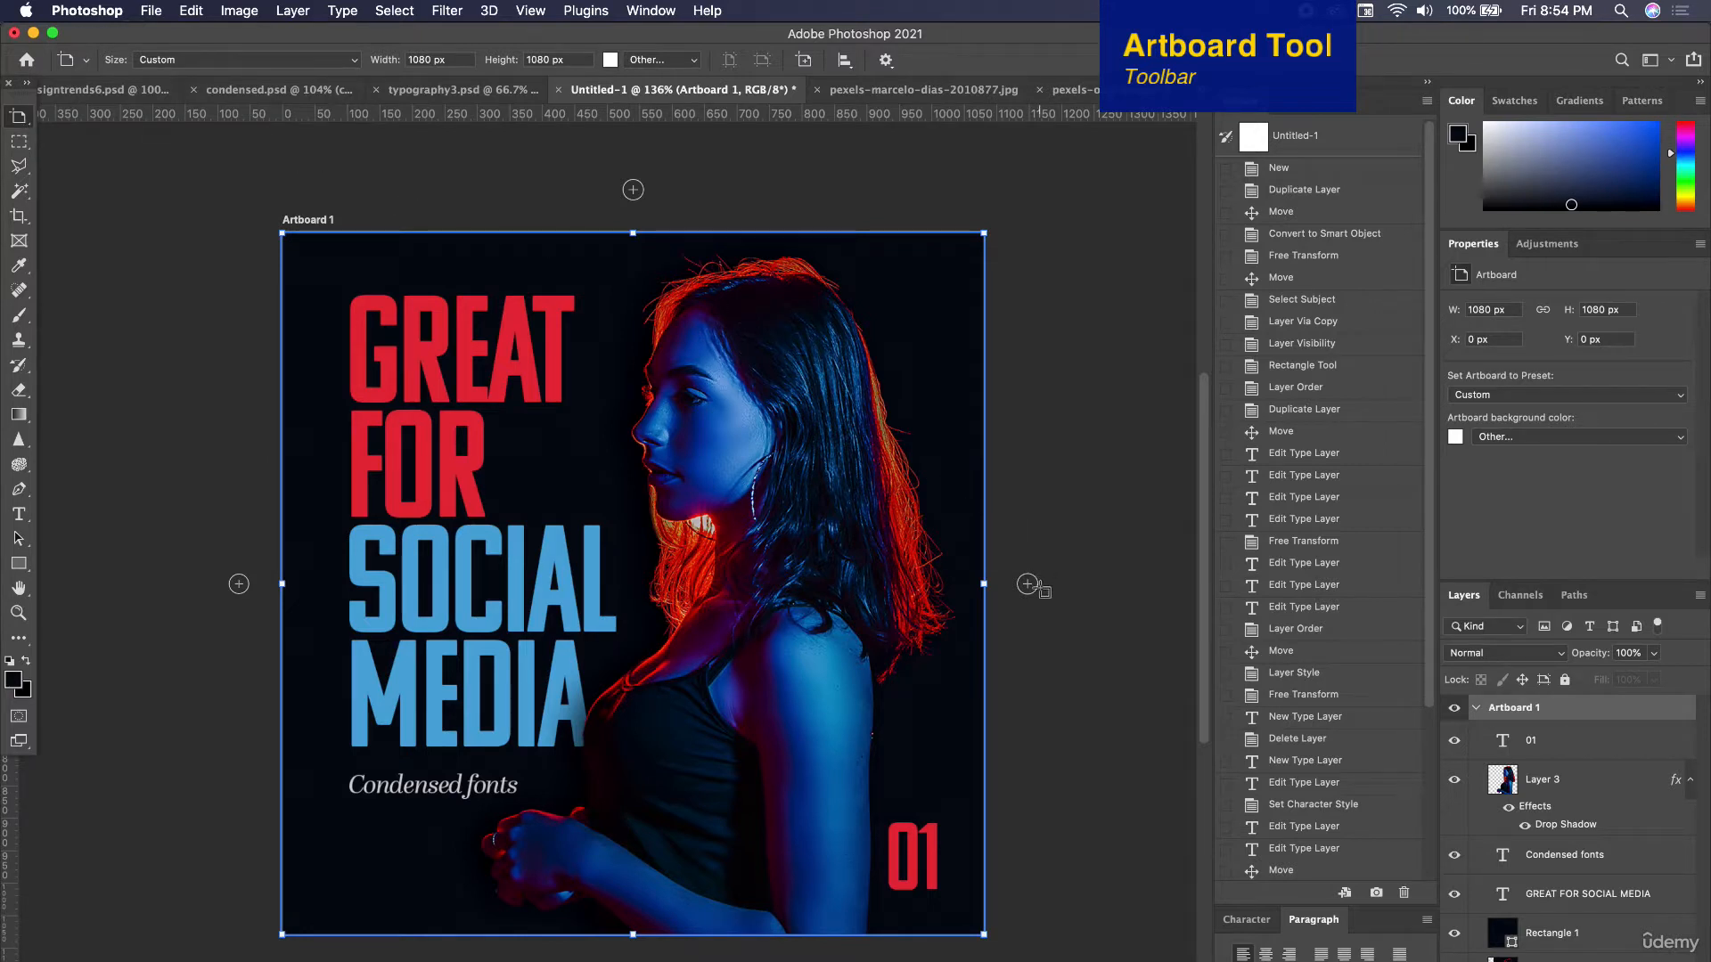
{"action": "left_click", "coordinate": [1028, 584]}
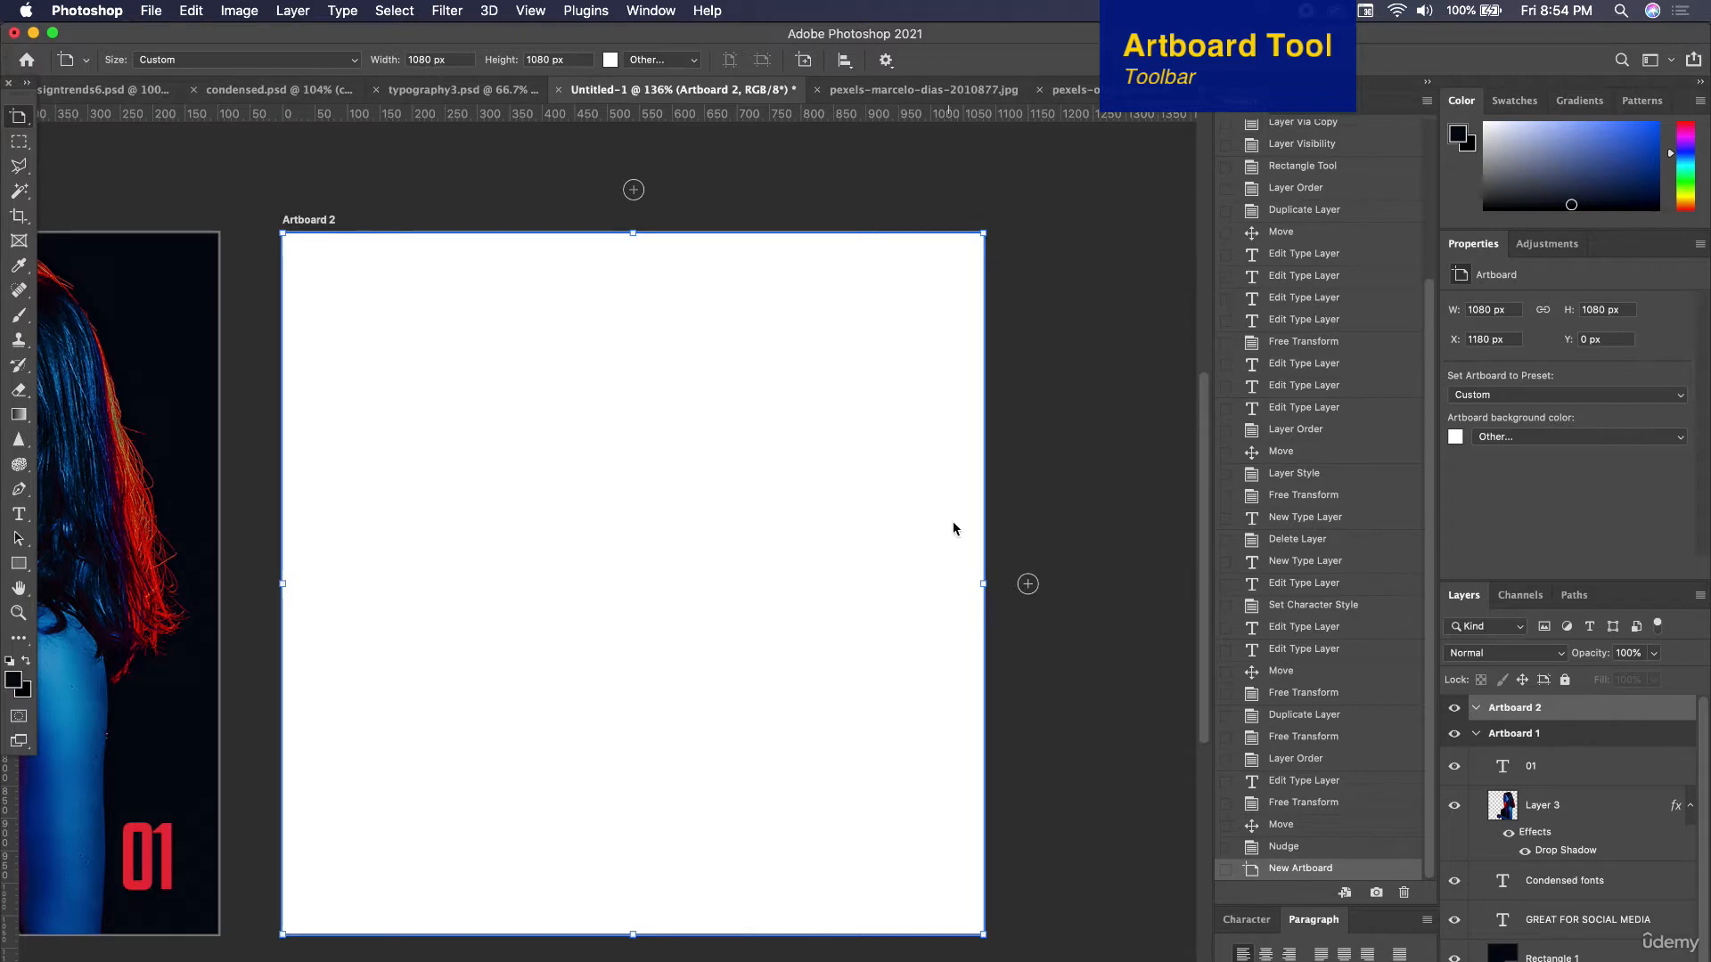
{"action": "left_click", "coordinate": [1027, 585]}
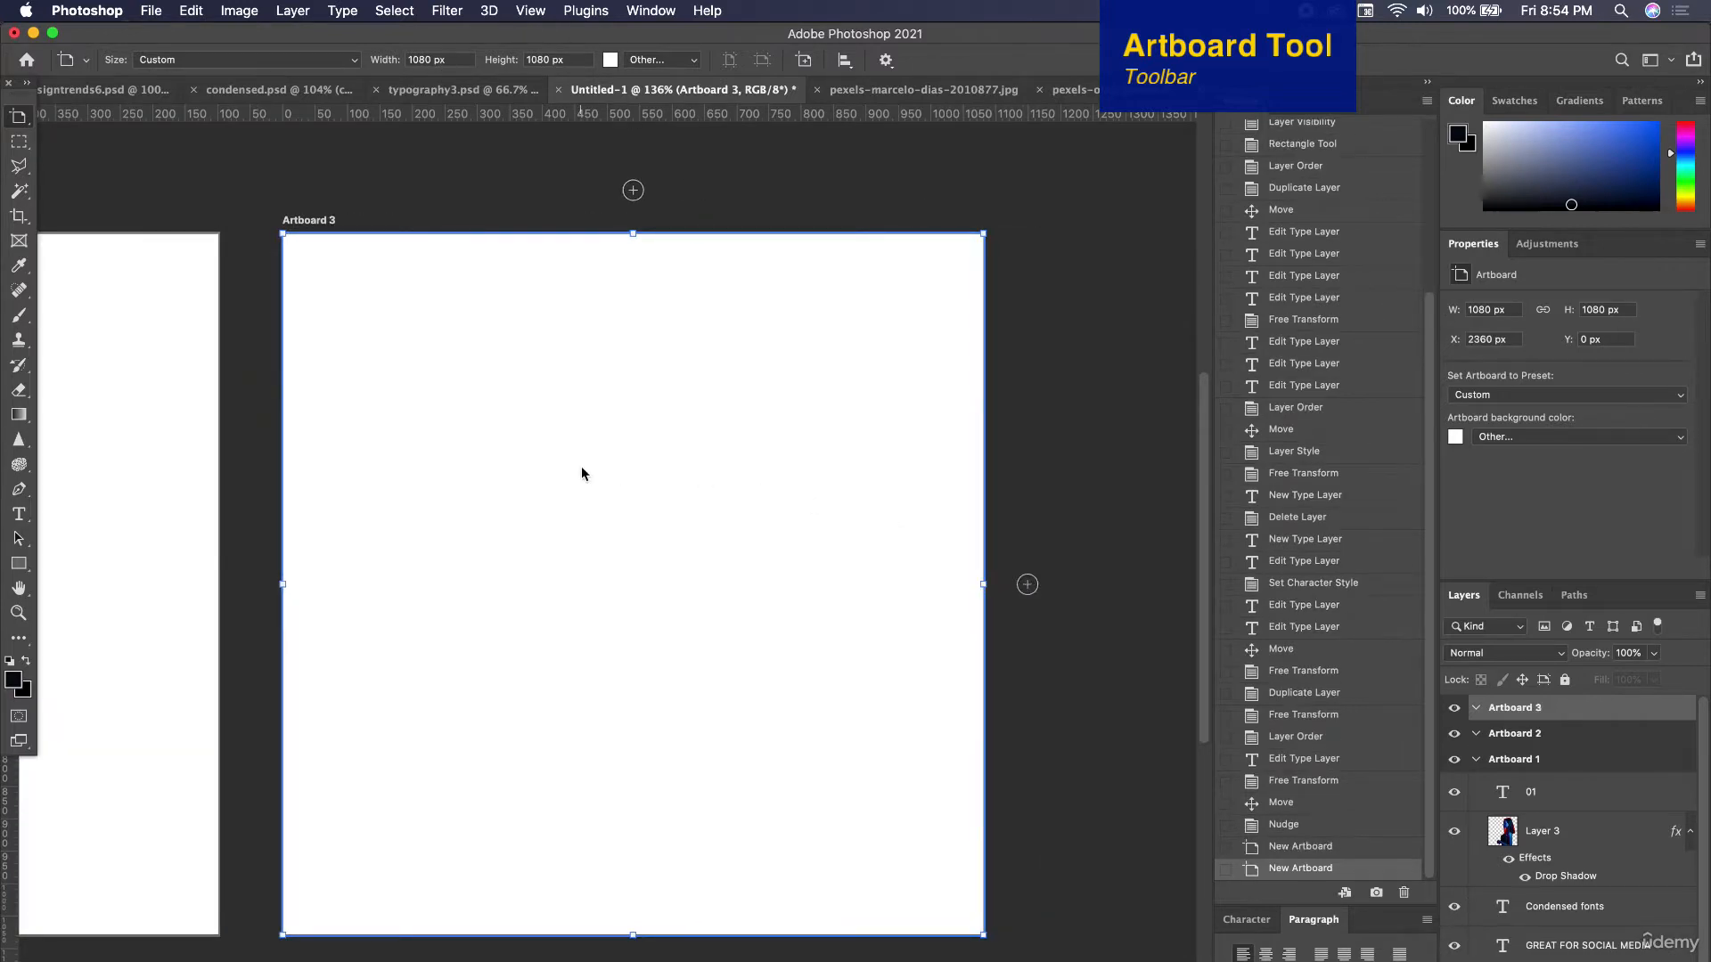
{"action": "scroll", "coordinate": [583, 472], "scroll_direction": "down", "scroll_amount": 5}
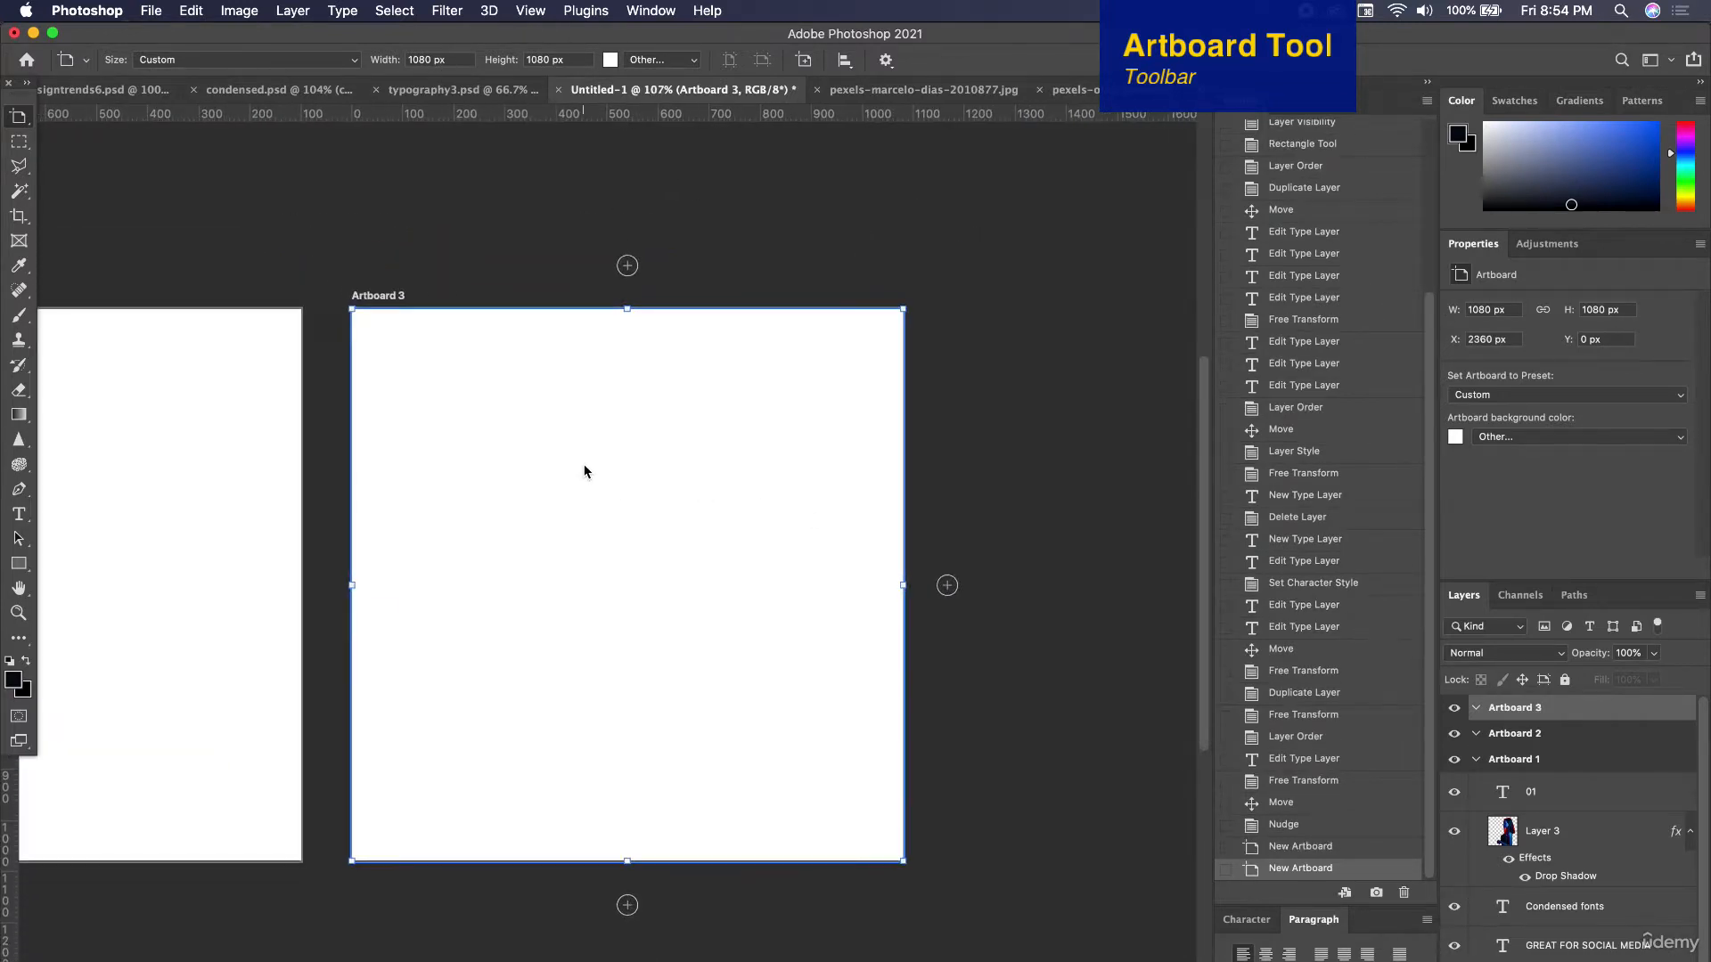
{"action": "scroll", "coordinate": [585, 471], "scroll_direction": "left", "scroll_amount": 10}
{"action": "scroll", "coordinate": [585, 471], "scroll_direction": "down", "scroll_amount": 3}
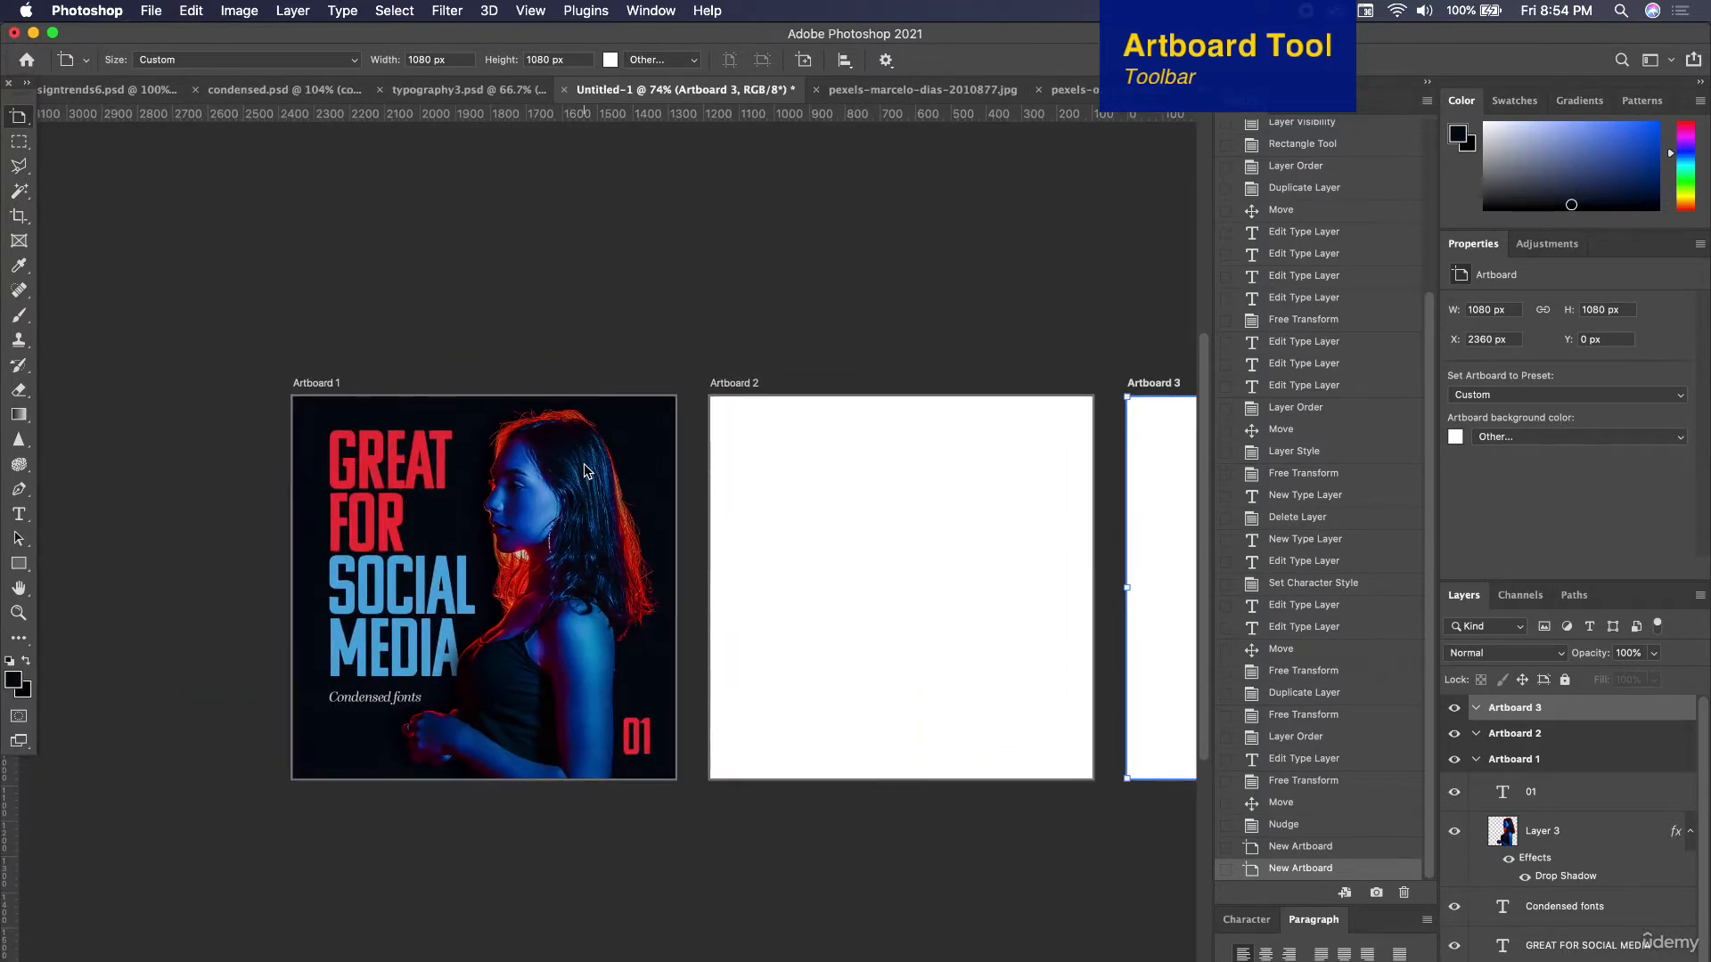
{"action": "scroll", "coordinate": [585, 471], "scroll_direction": "right", "scroll_amount": 5}
{"action": "scroll", "coordinate": [585, 471], "scroll_direction": "down", "scroll_amount": 3}
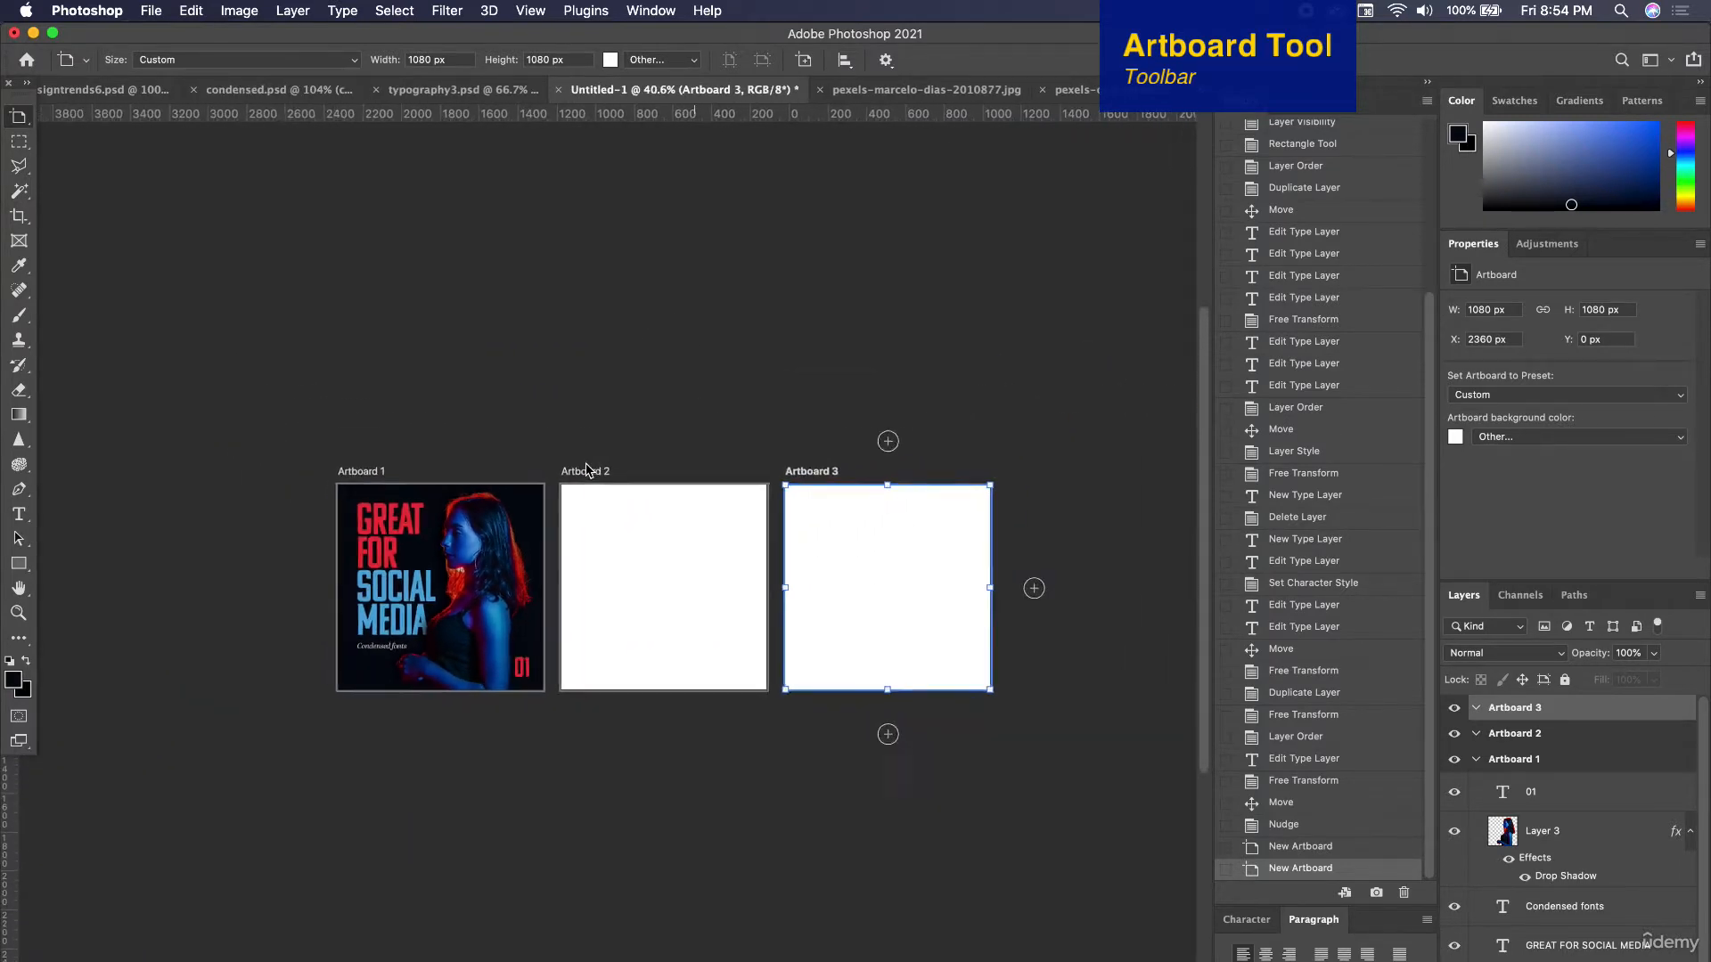
{"action": "left_click", "coordinate": [170, 8]}
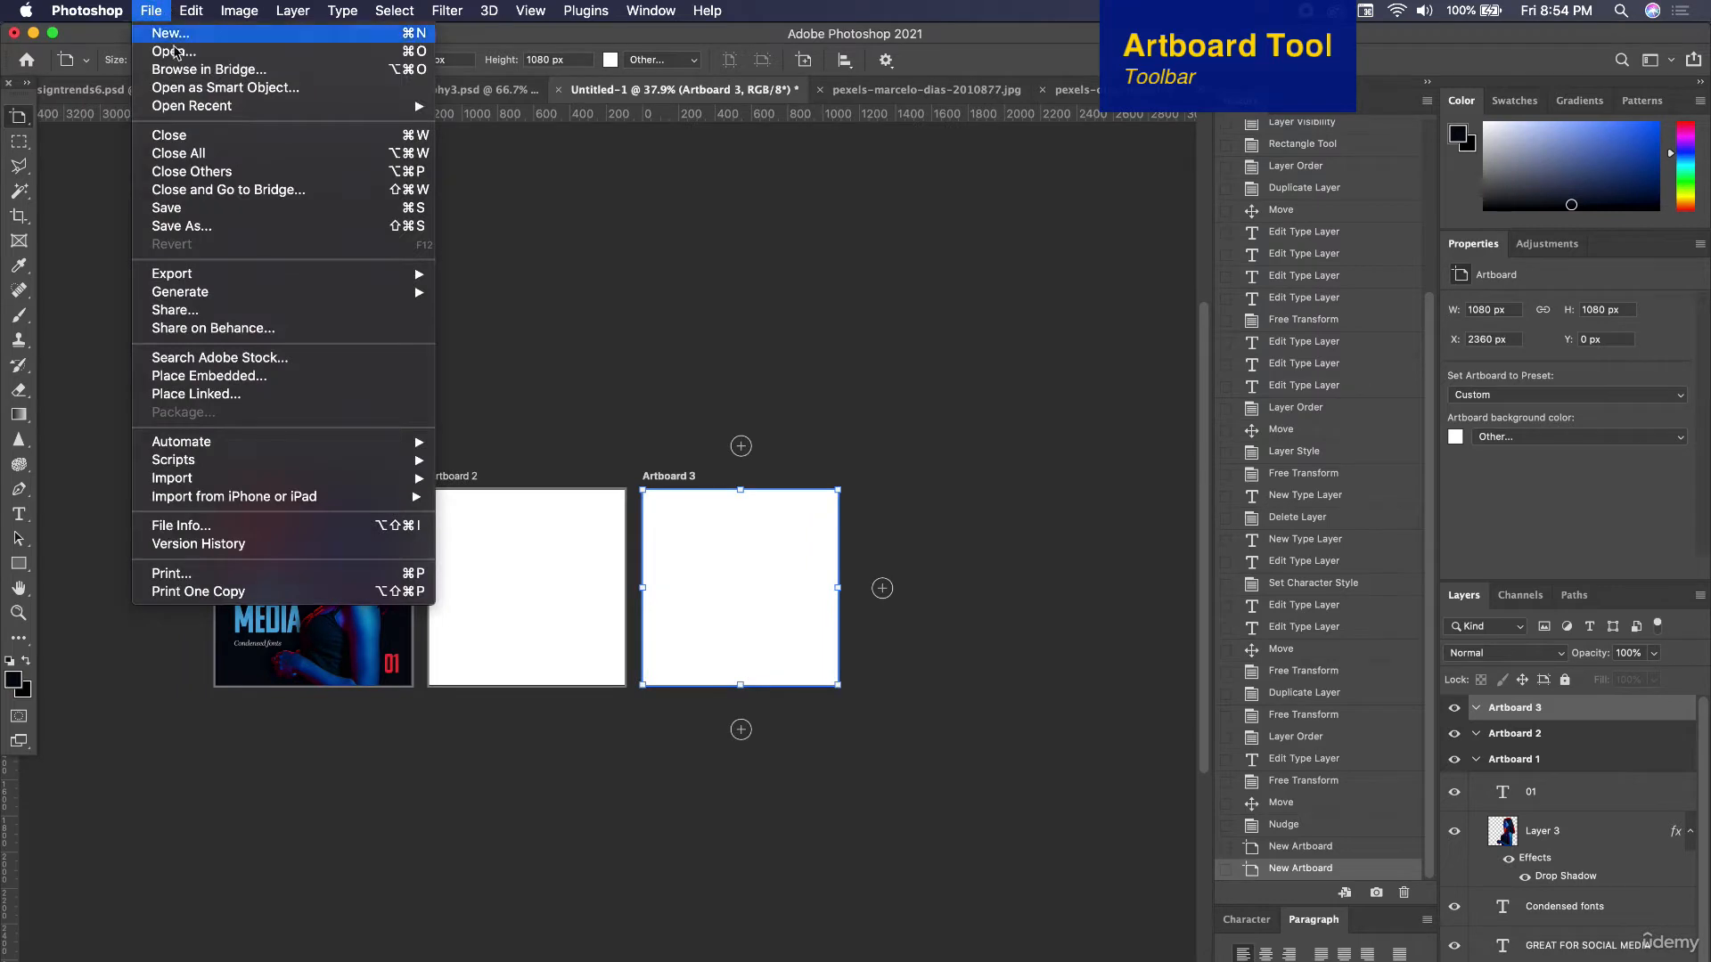
{"action": "mouse_move", "coordinate": [346, 272]}
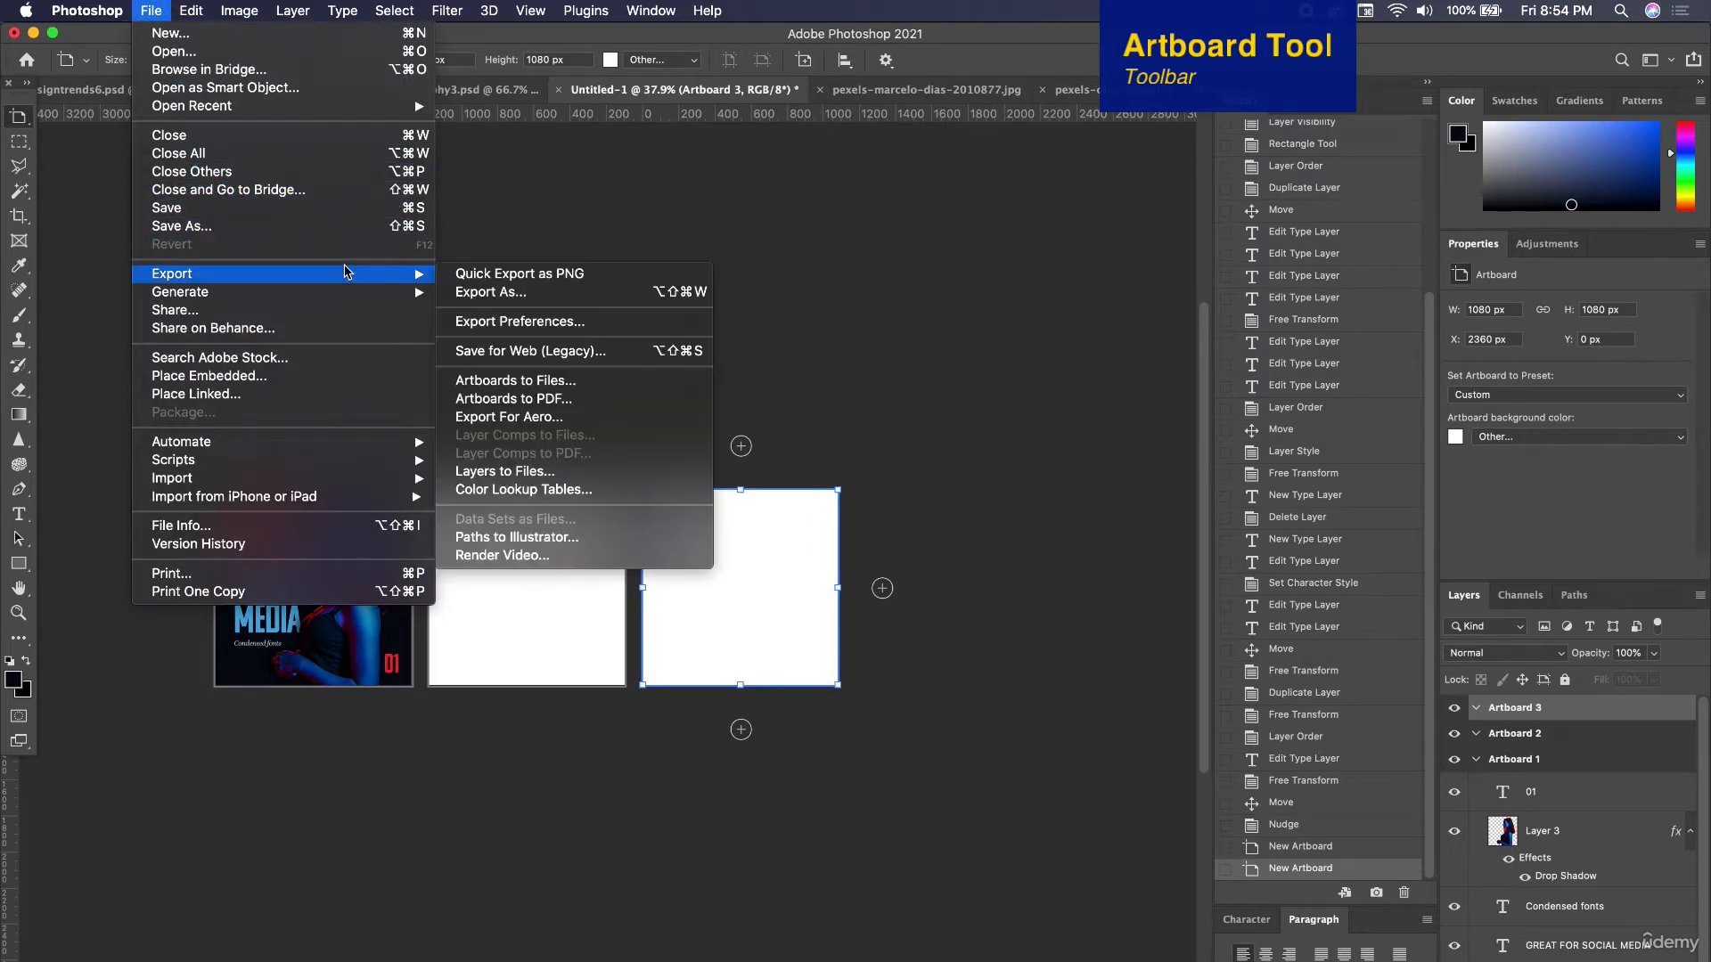
{"action": "left_click", "coordinate": [515, 291]}
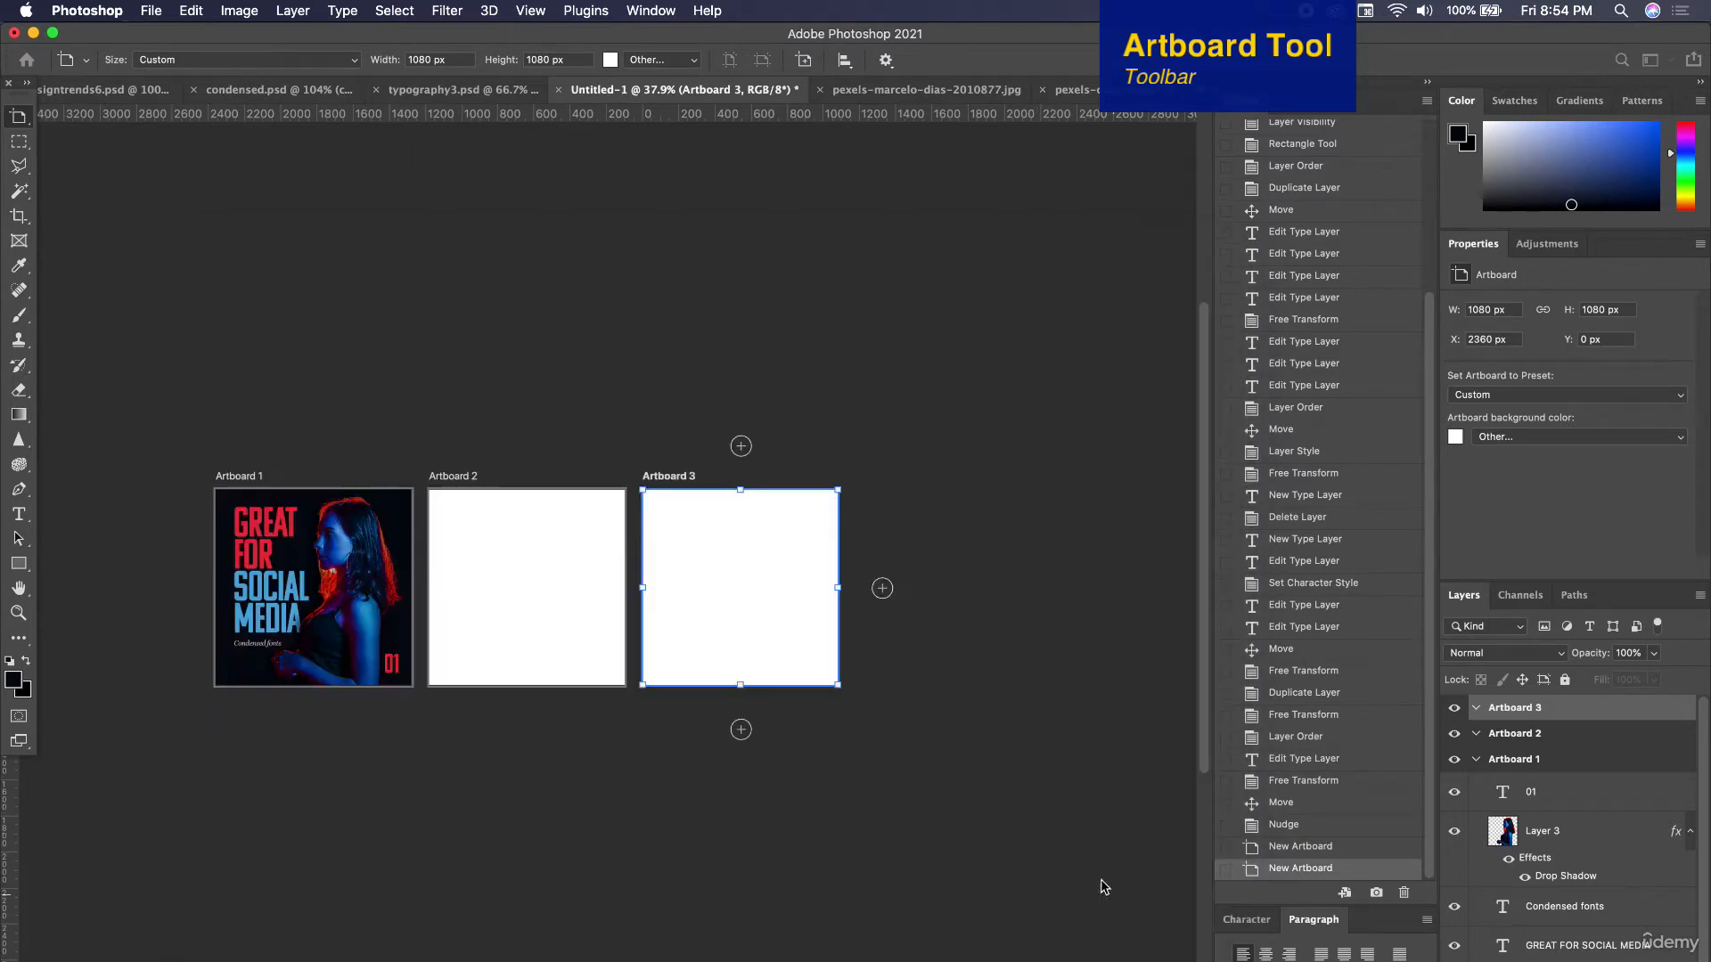
{"action": "left_click", "coordinate": [1112, 896]}
Paste the copied photo of the squatting woman into Artboard 2 and accept the colour profile conversion.
{"action": "scroll", "coordinate": [412, 542], "scroll_direction": "up", "scroll_amount": 5}
{"action": "scroll", "coordinate": [412, 542], "scroll_direction": "left", "scroll_amount": 5}
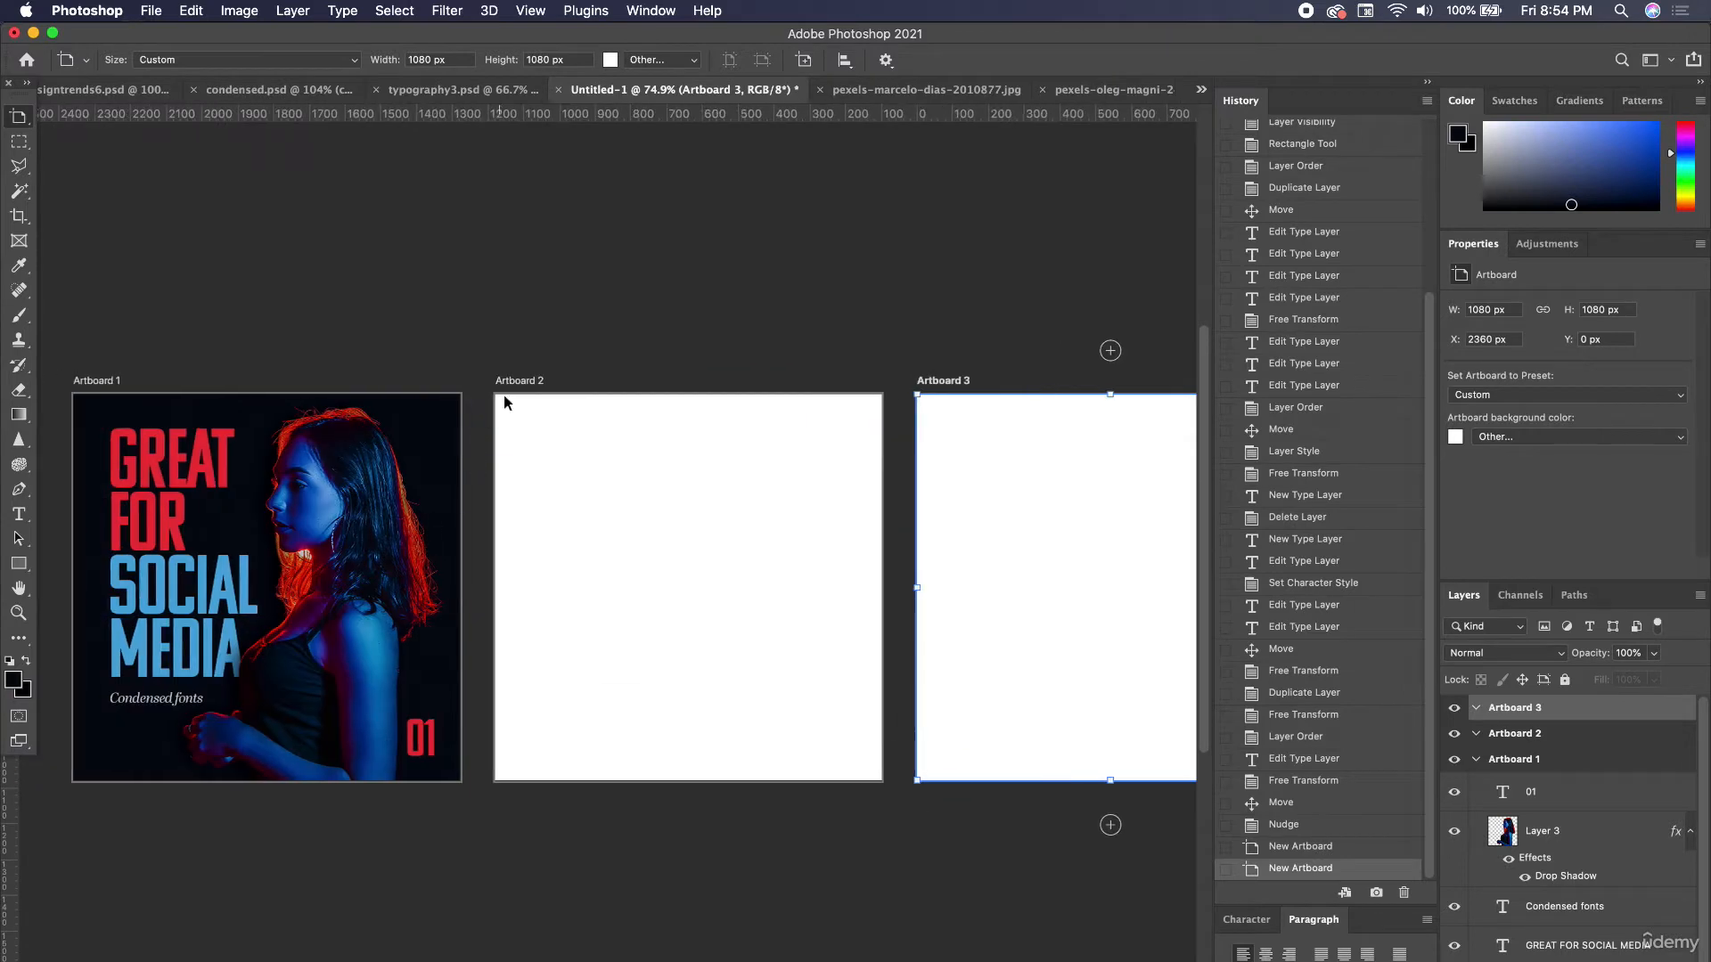
{"action": "left_click", "coordinate": [524, 379]}
{"action": "scroll", "coordinate": [649, 563], "scroll_direction": "up", "scroll_amount": 3}
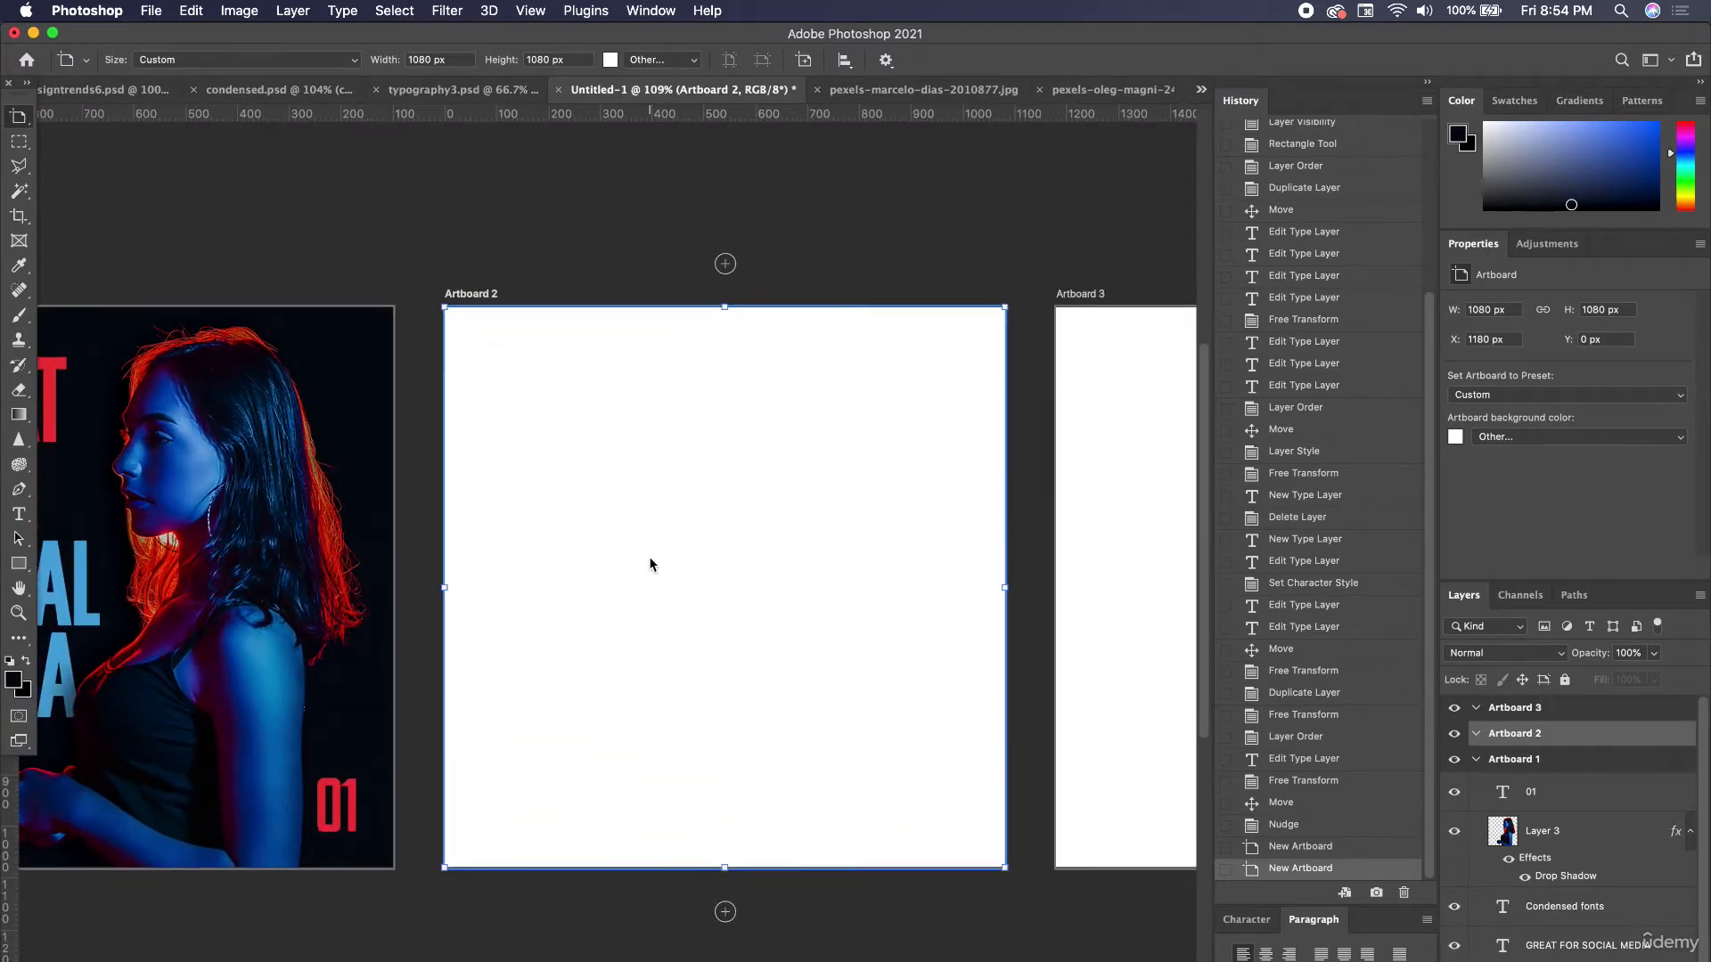
{"action": "key", "text": "super+v"}
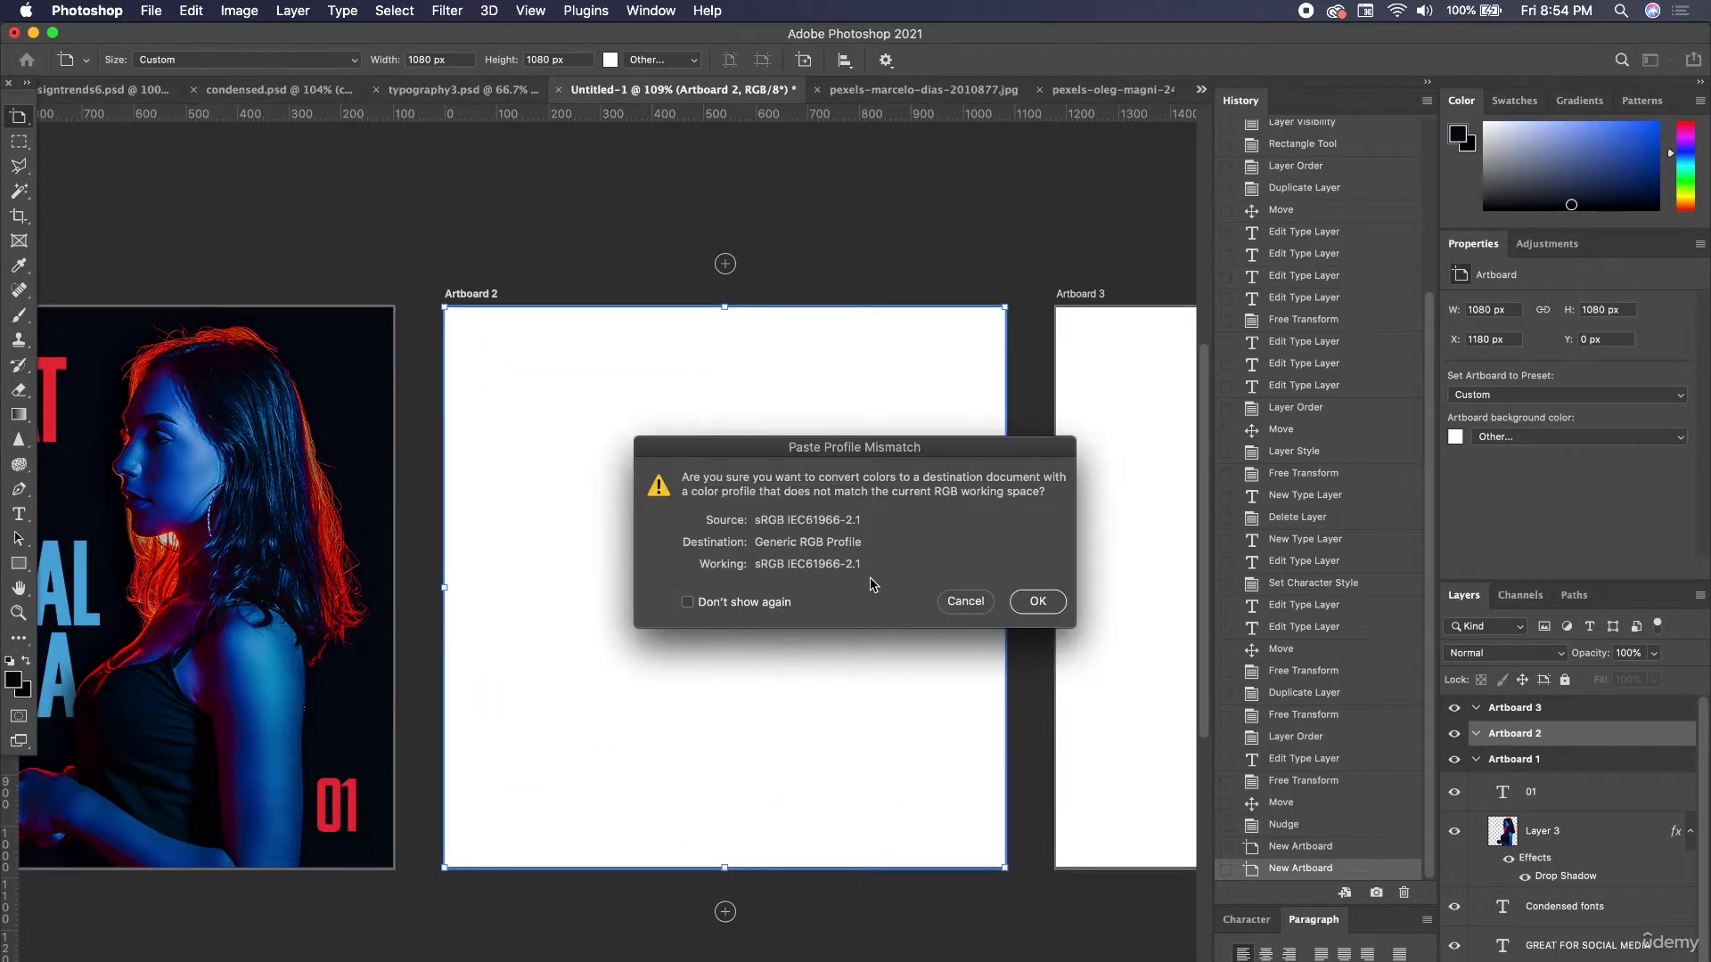
{"action": "left_click", "coordinate": [1038, 602]}
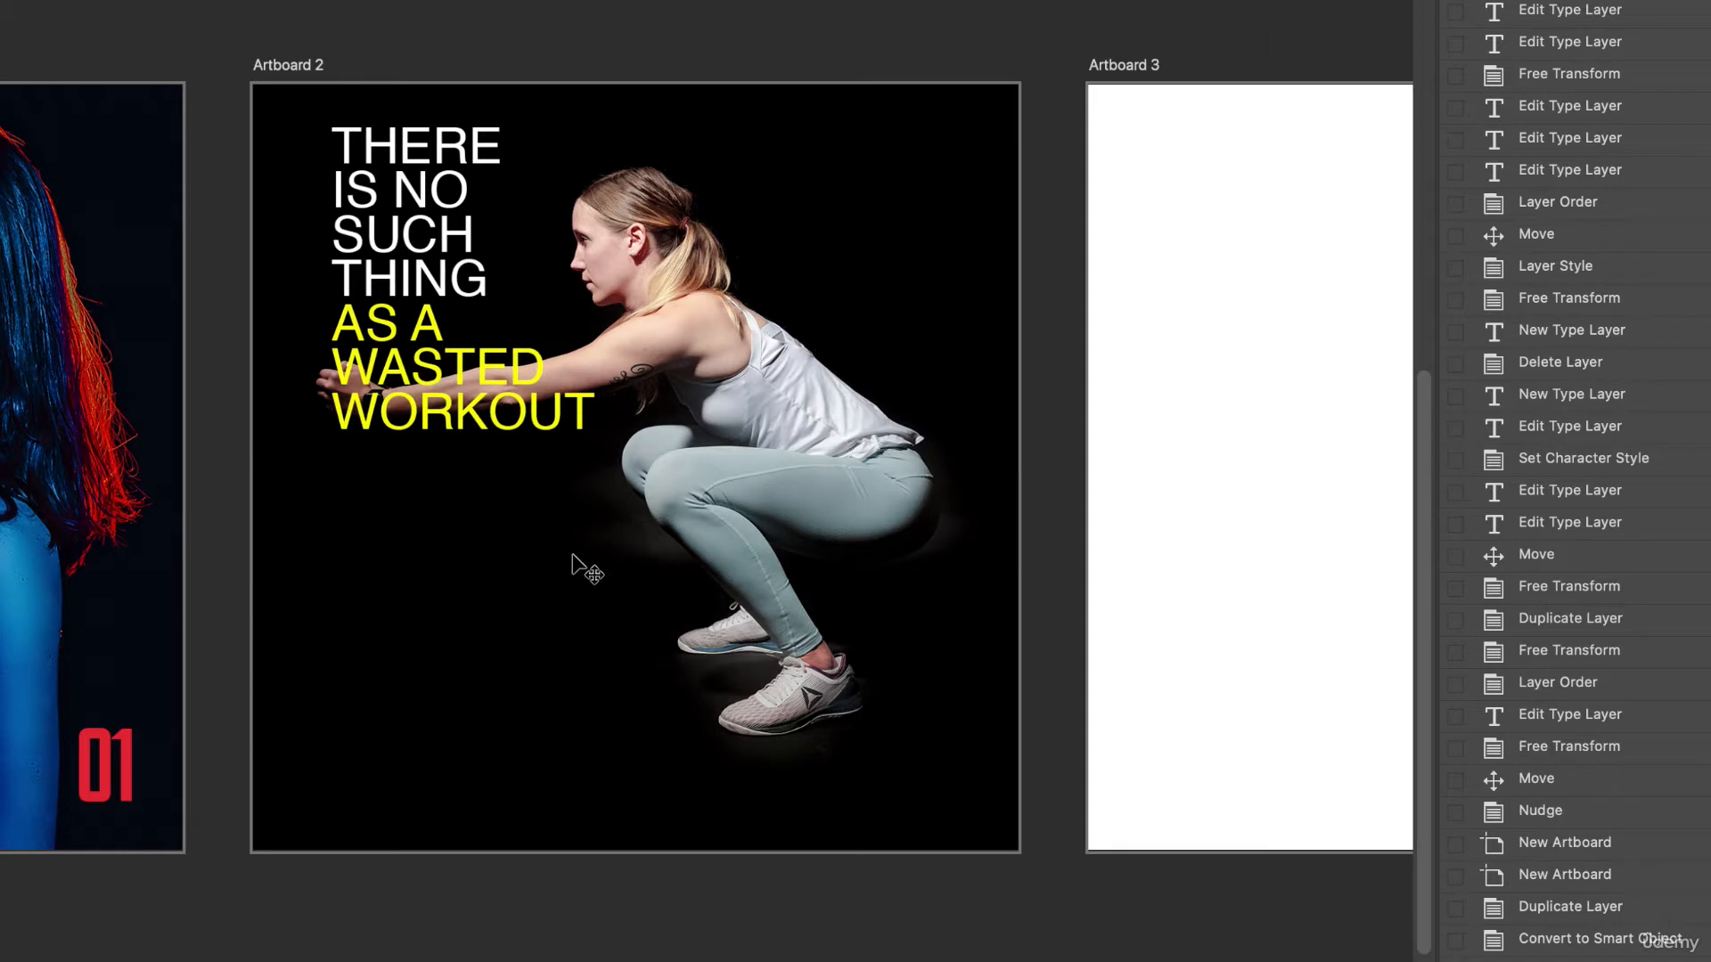
Reposition the "THERE IS NO SUCH THING AS A WASTED WORKOUT" text on Artboard 2 and enlarge it across the artboard's left part.
{"action": "left_click_drag", "start_coordinate": [426, 230], "coordinate": [414, 240]}
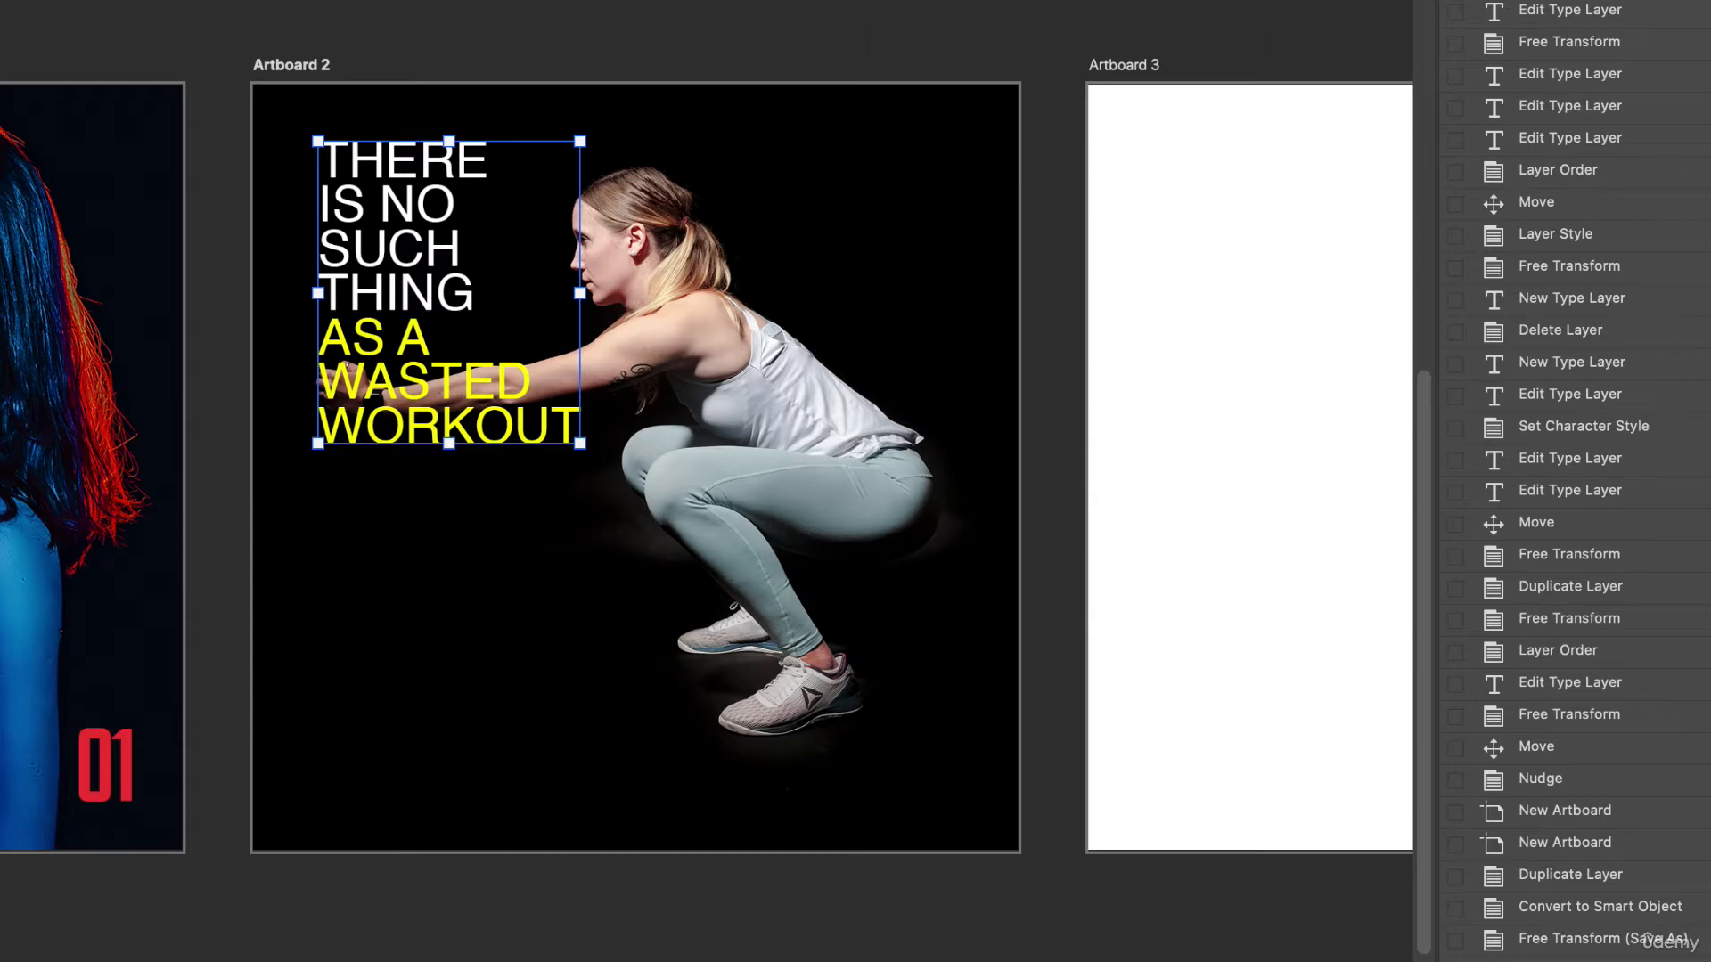
{"action": "left_click_drag", "start_coordinate": [589, 445], "coordinate": [811, 613]}
{"action": "left_click_drag", "start_coordinate": [537, 373], "coordinate": [524, 432]}
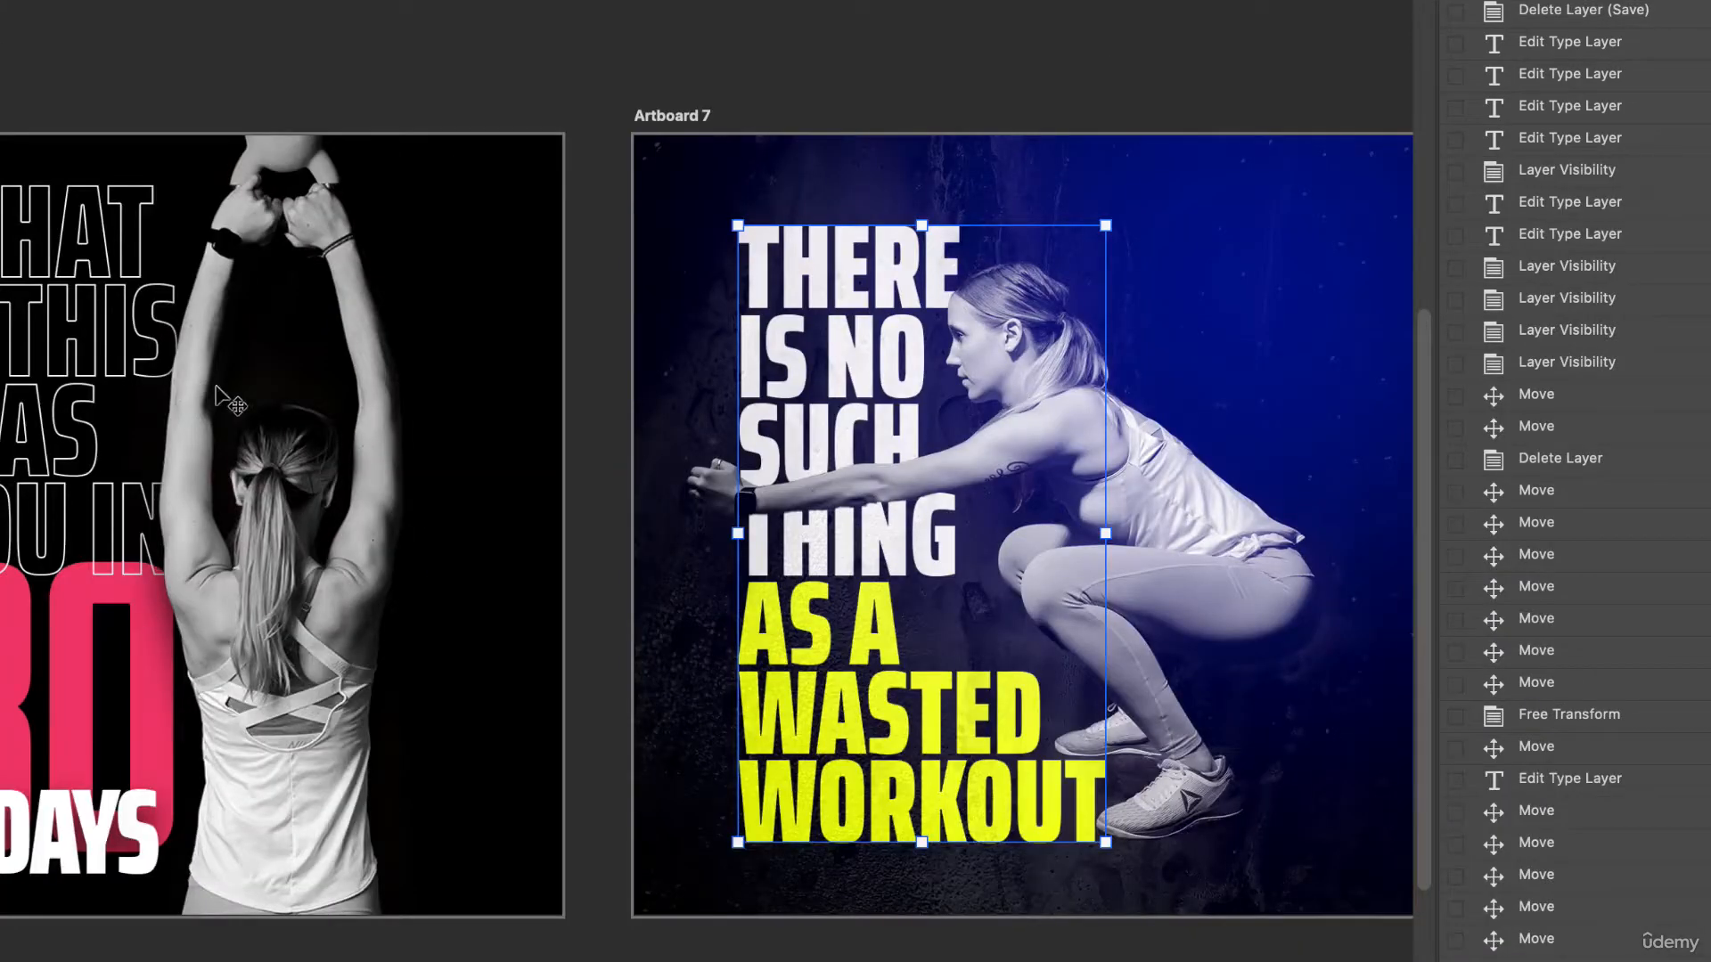
Examine the finished example artboards and the condensed font samples on their Artboard 1.
{"action": "scroll", "coordinate": [222, 397], "scroll_direction": "left", "scroll_amount": 10}
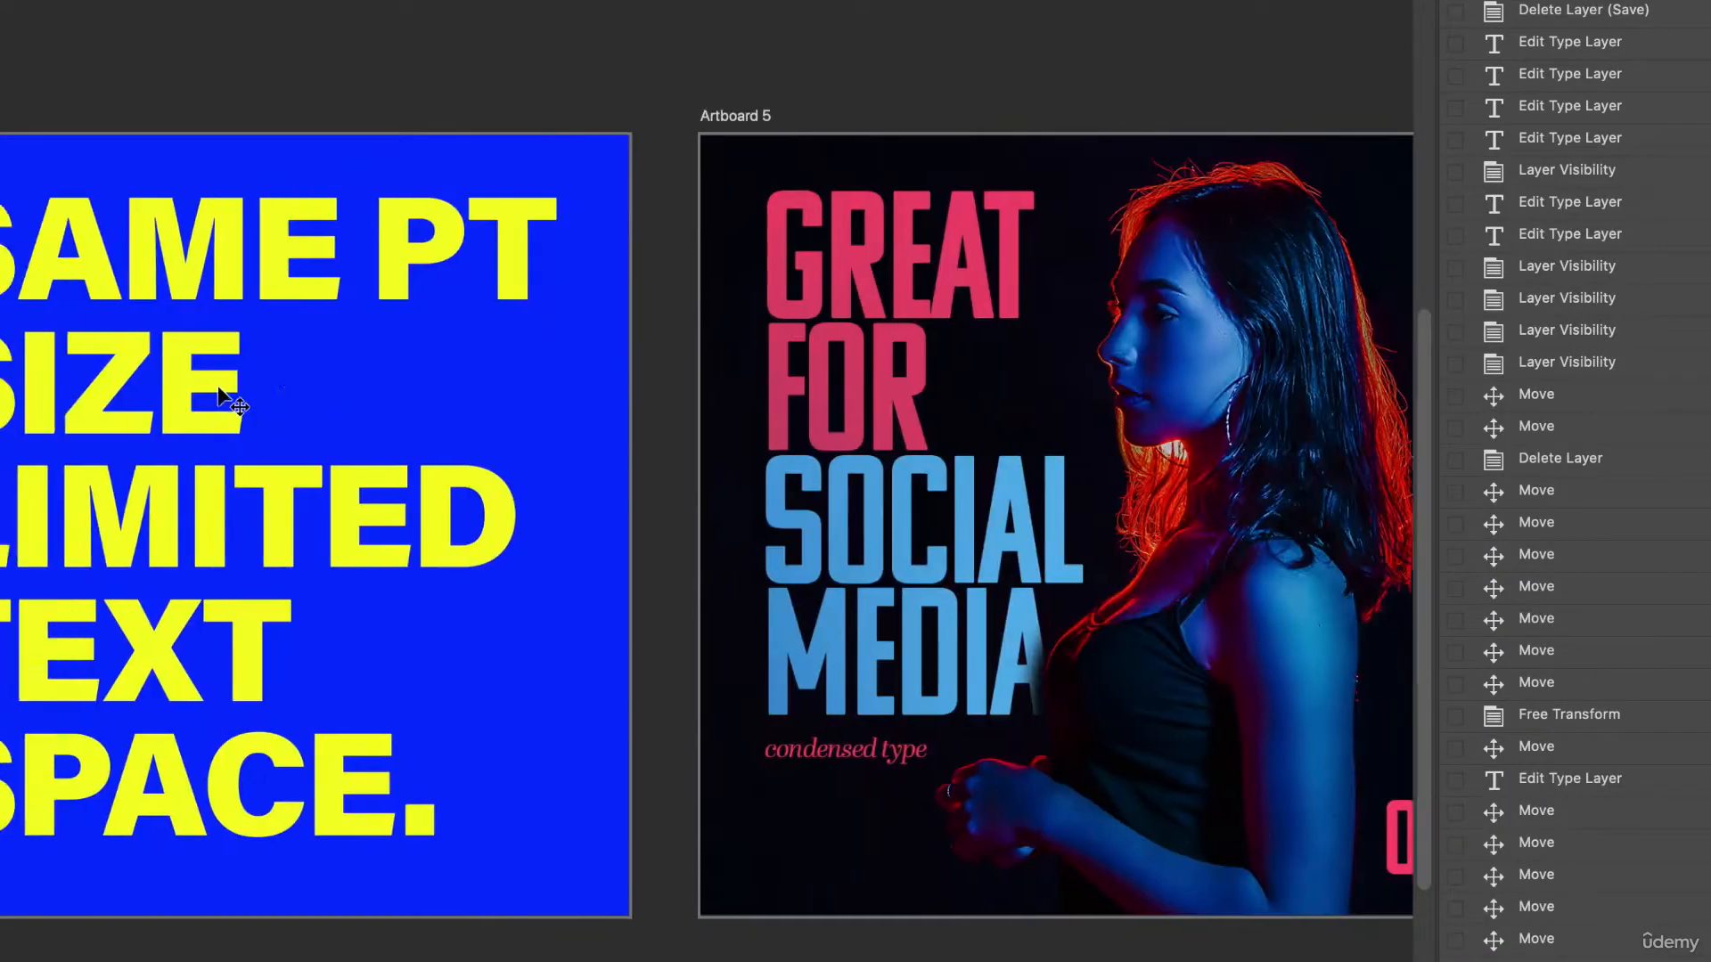
{"action": "scroll", "coordinate": [217, 388], "scroll_direction": "left", "scroll_amount": 20}
{"action": "left_click_drag", "start_coordinate": [327, 359], "coordinate": [198, 386]}
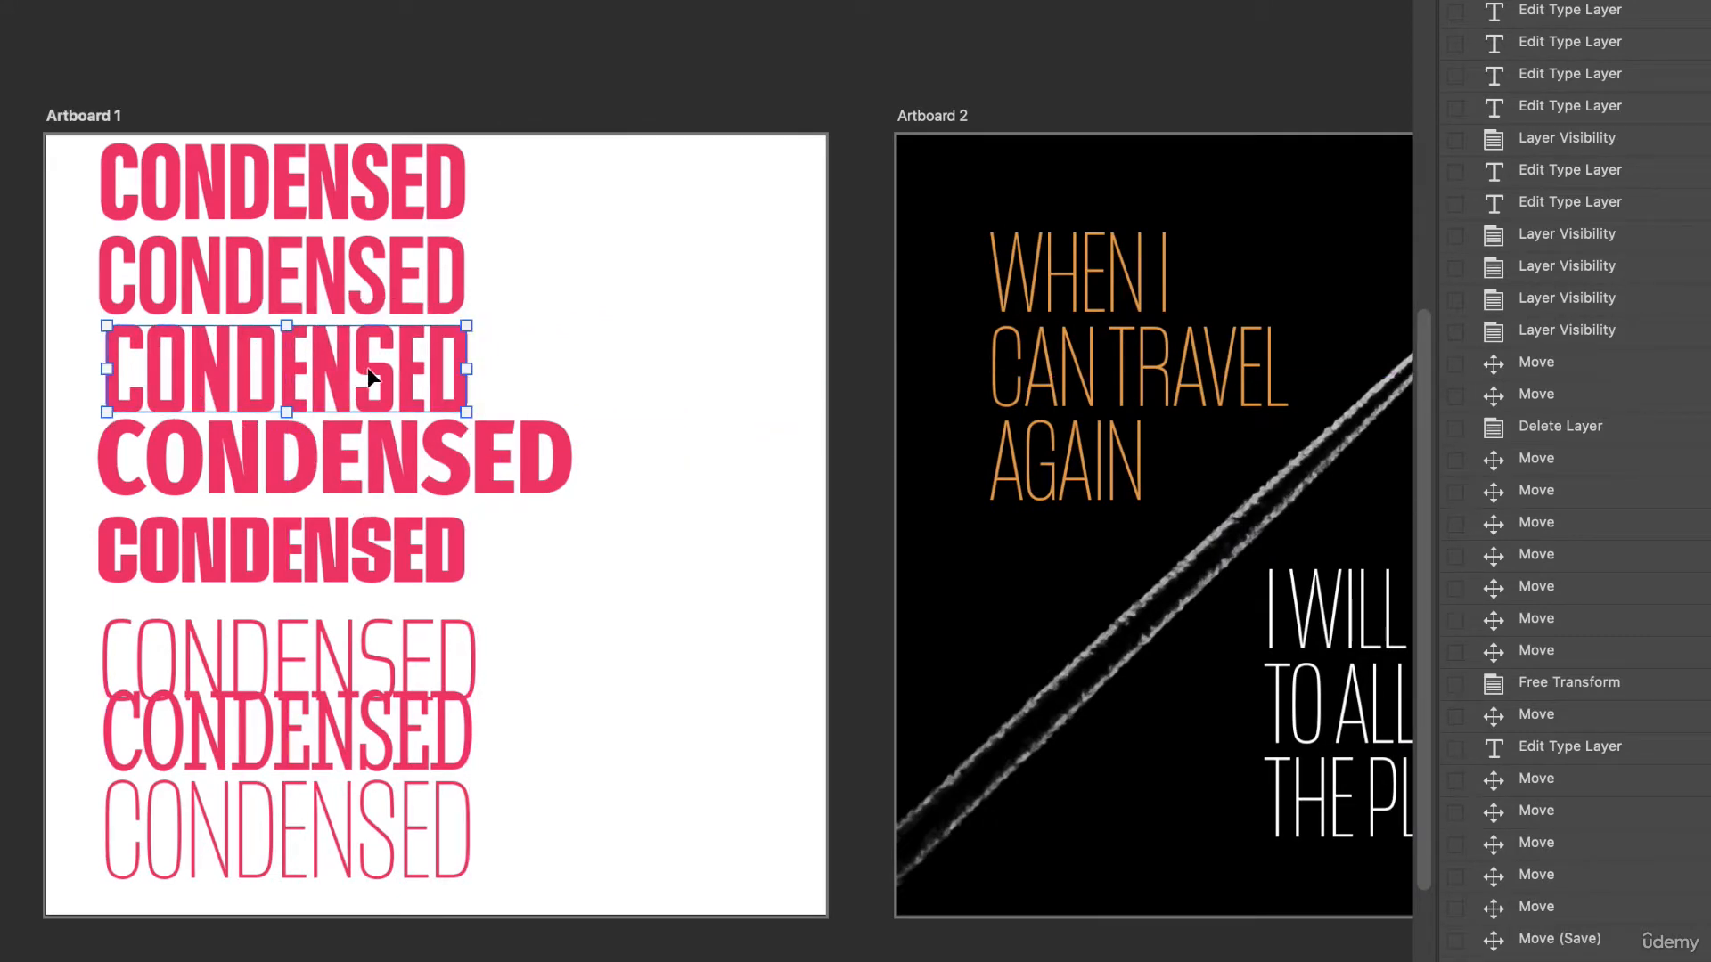
{"action": "left_click", "coordinate": [310, 282]}
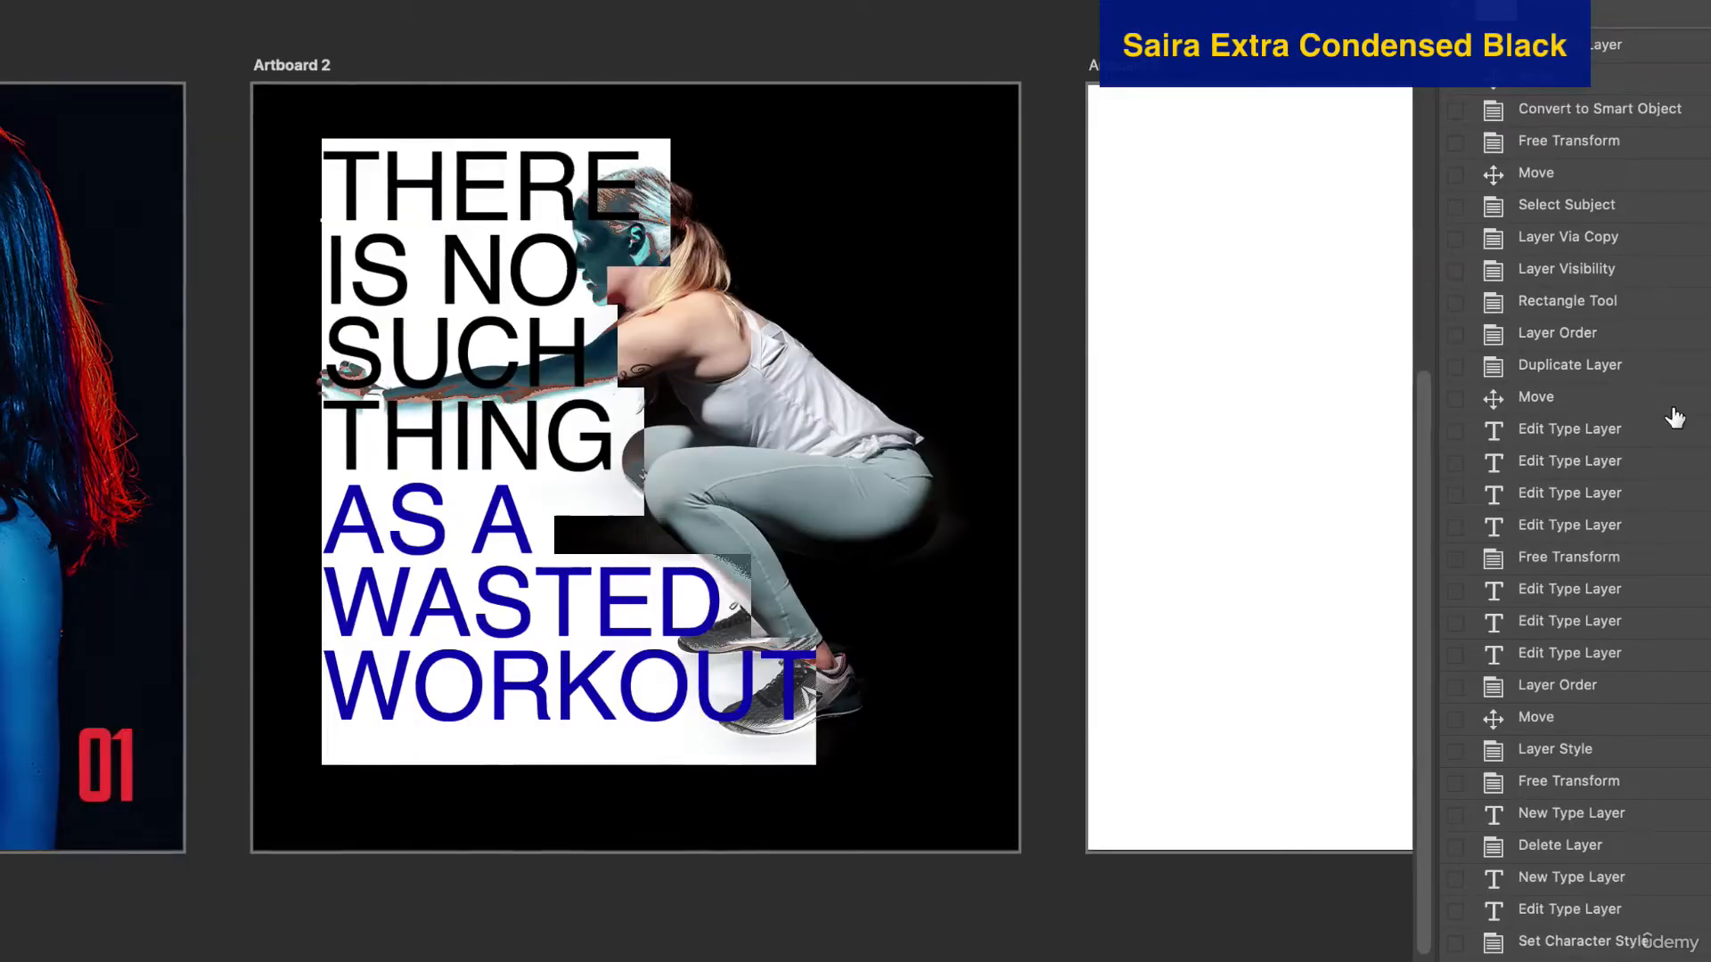
Set the workout text's font to Saira ExtraCondensed Black and move the text block to X 119.2 px, Y 95.12 px.
{"action": "type", "text": "sai"}
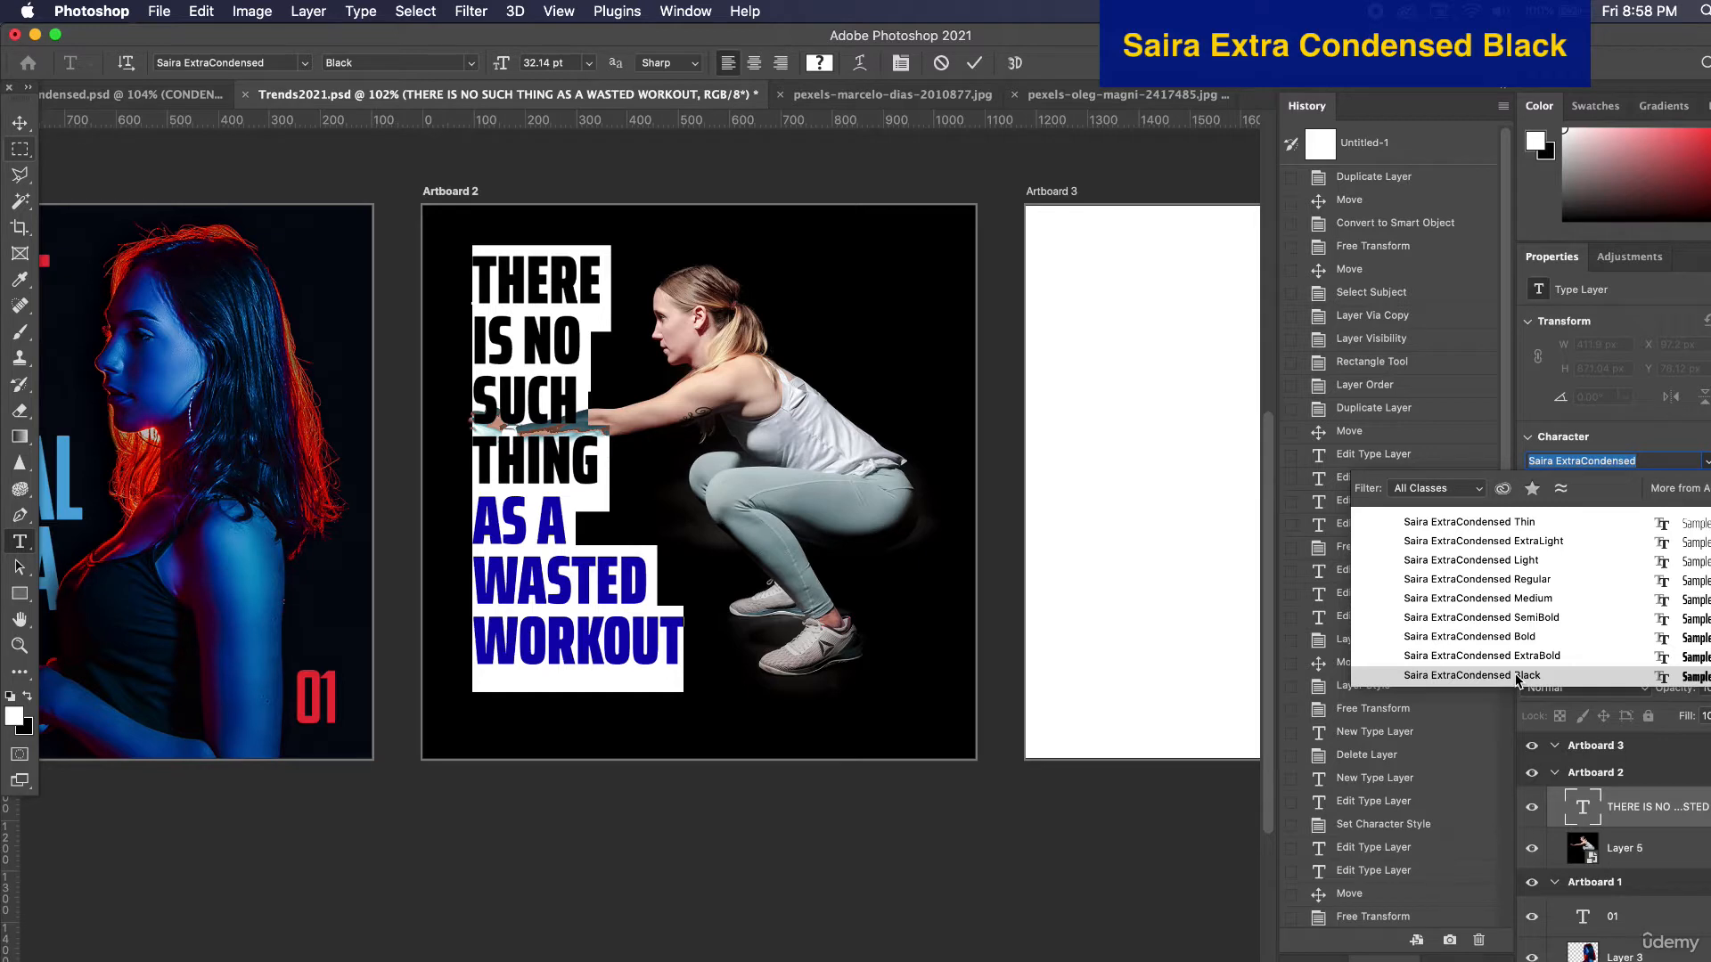
{"action": "left_click", "coordinate": [1518, 676]}
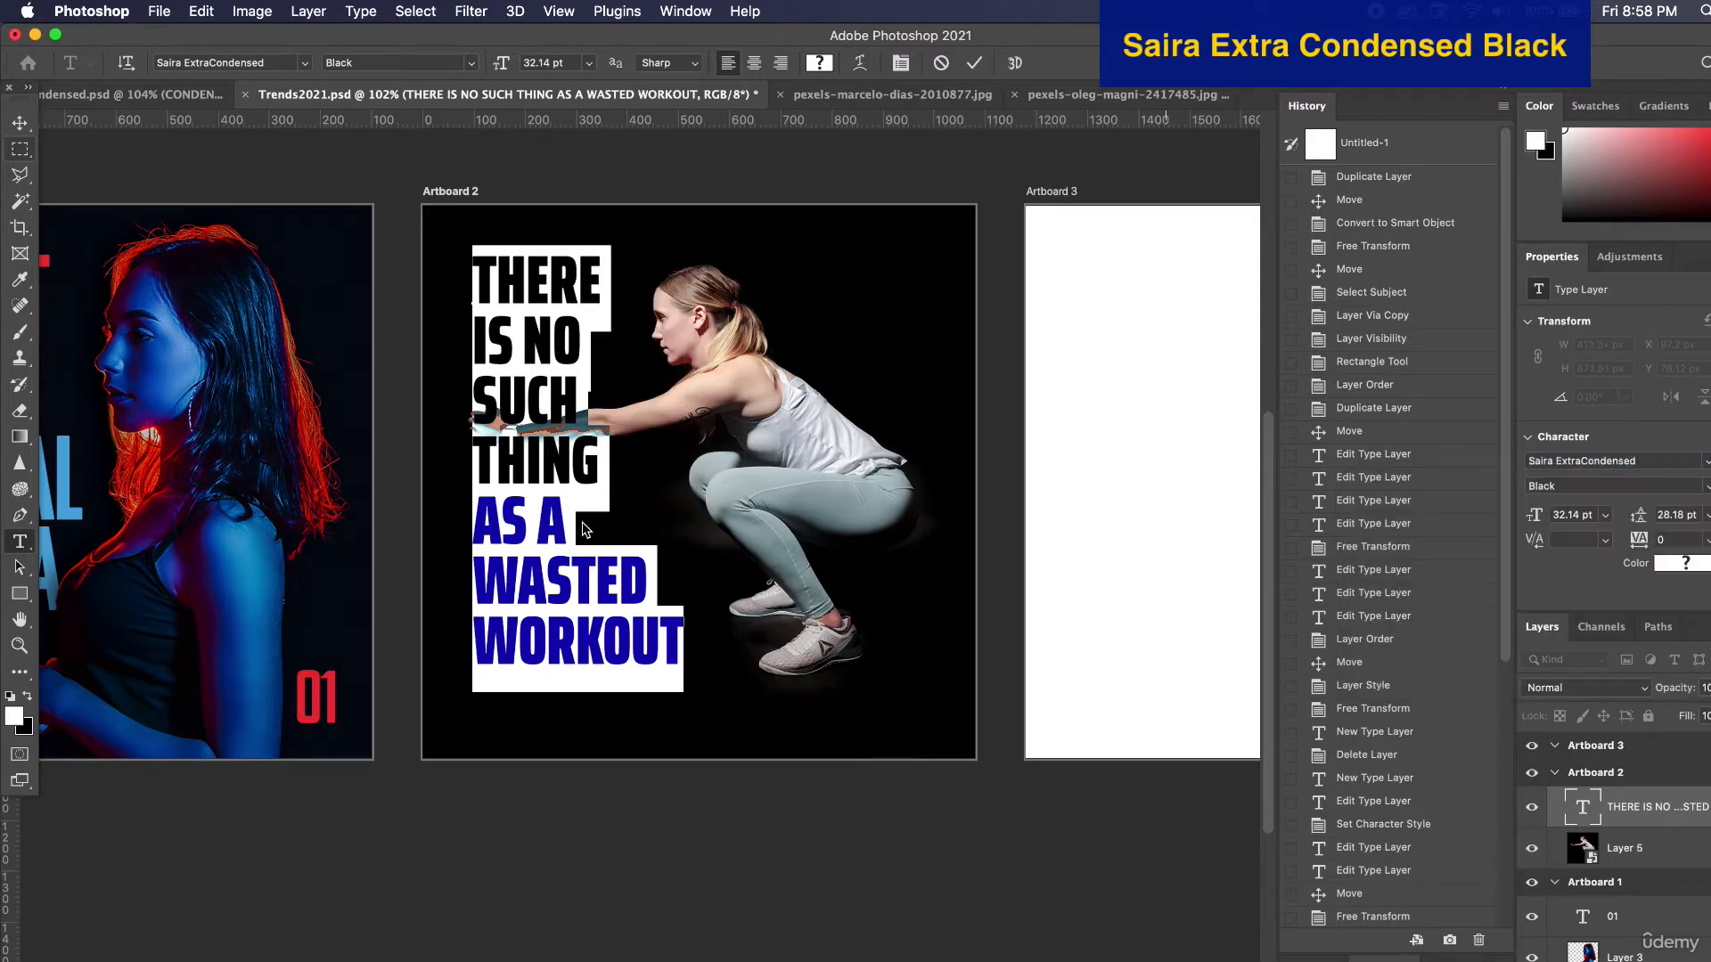
{"action": "left_click", "coordinate": [19, 123]}
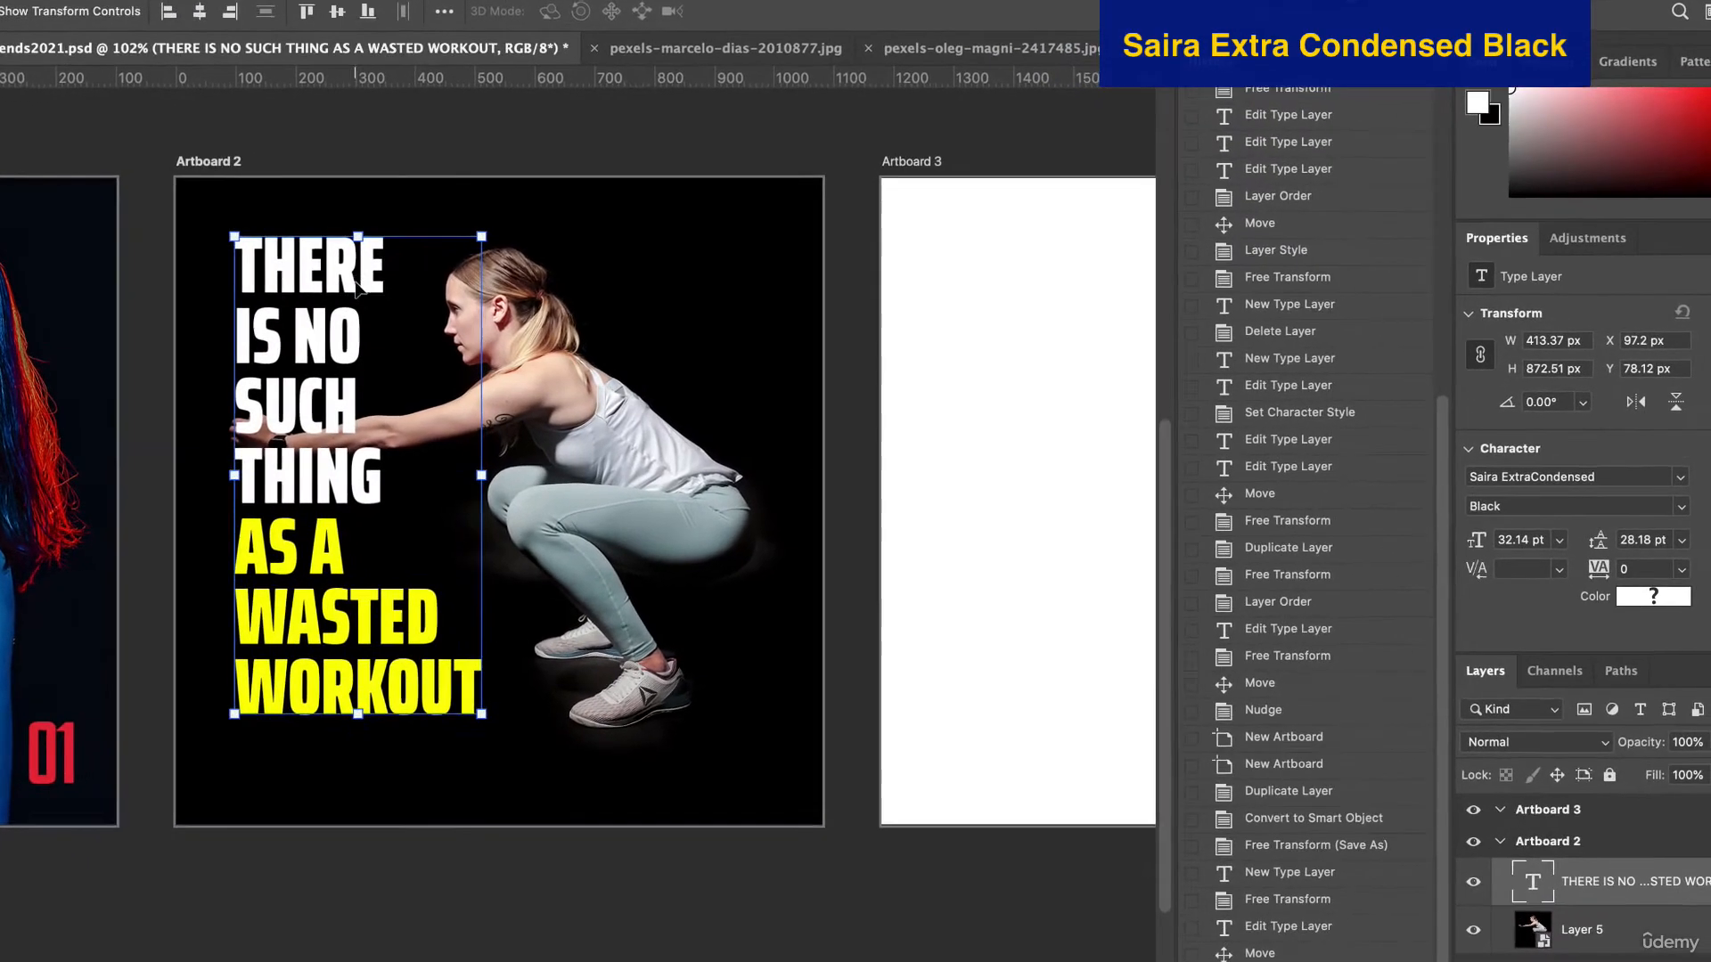
{"action": "left_click_drag", "start_coordinate": [402, 272], "coordinate": [415, 282]}
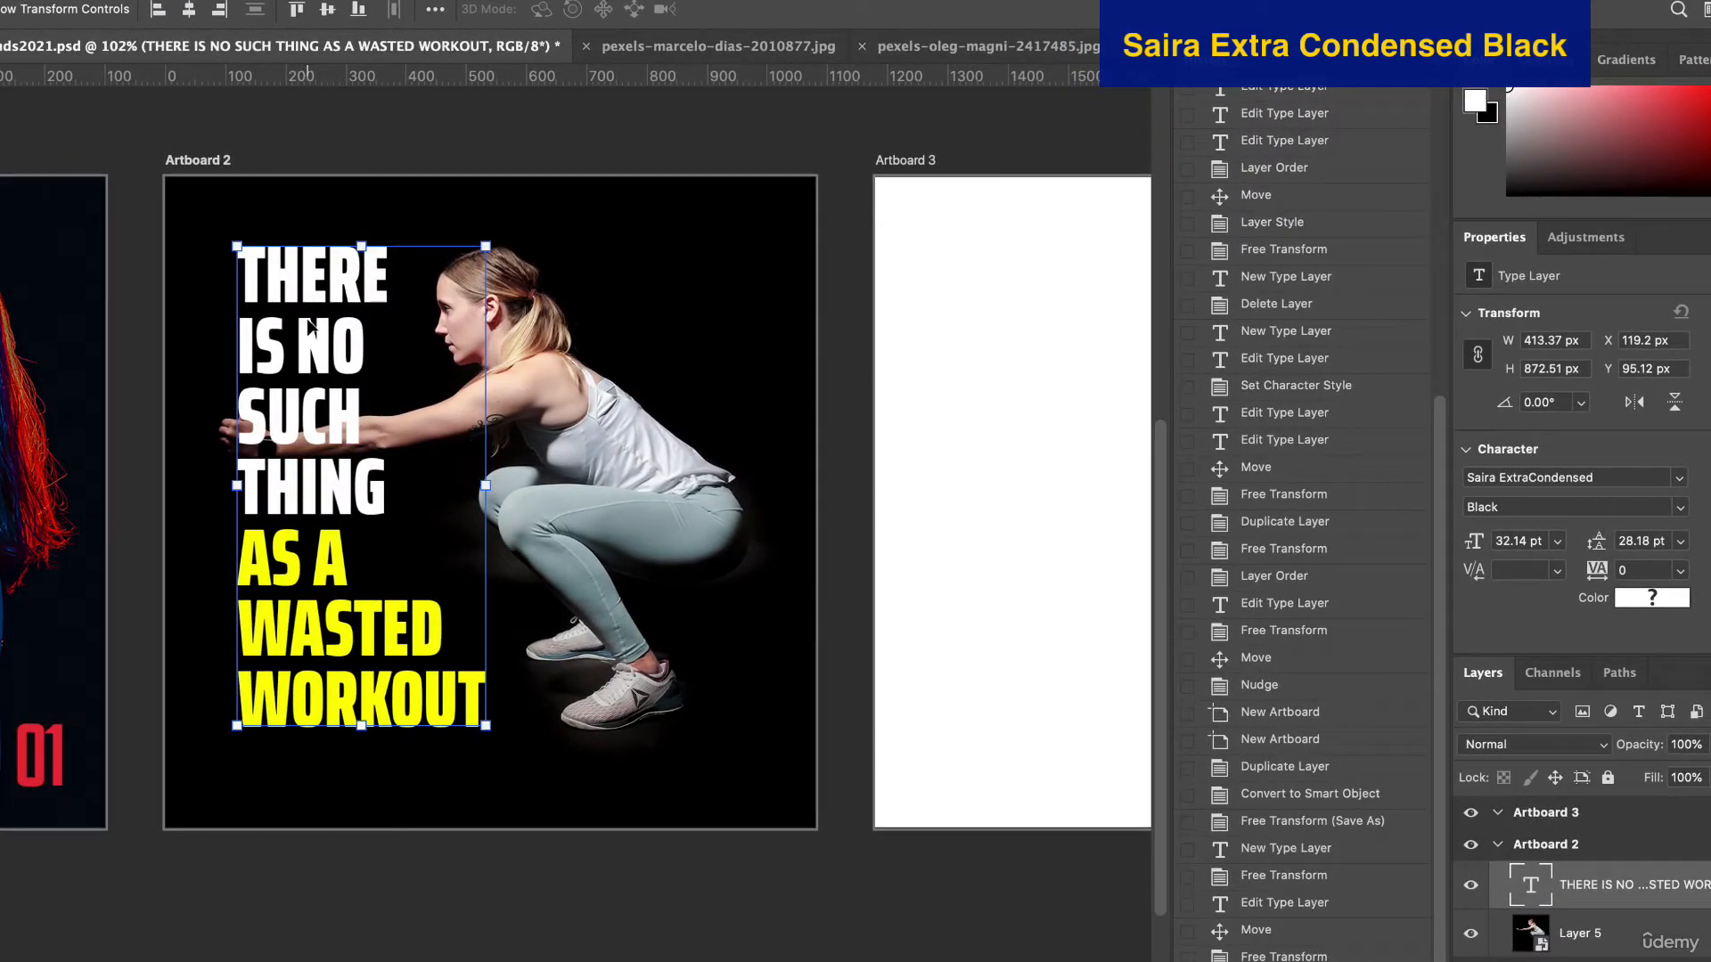
Tighten the workout text's leading to 24 pt.
{"action": "mouse_move", "coordinate": [1634, 537]}
{"action": "left_mouse_down"}
{"action": "mouse_move", "coordinate": [1657, 569]}
{"action": "mouse_move", "coordinate": [1624, 547]}
{"action": "left_mouse_up"}
{"action": "key", "text": "Down"}
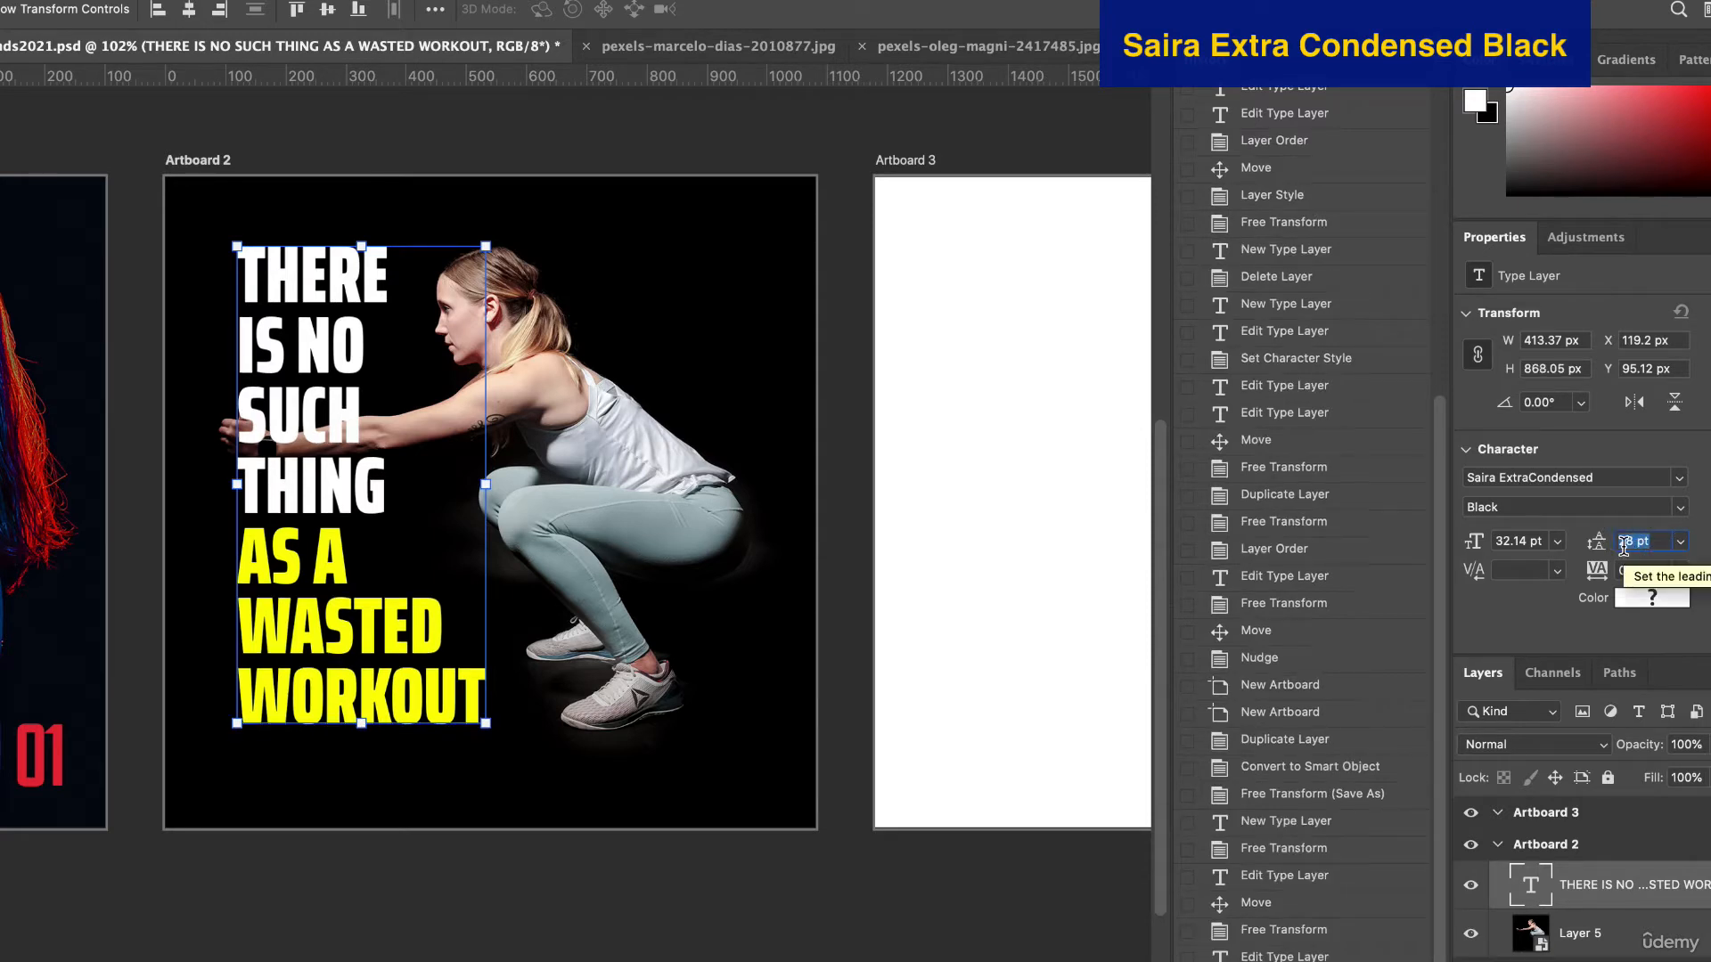
{"action": "key", "text": "Down"}
{"action": "key", "text": "Down"}
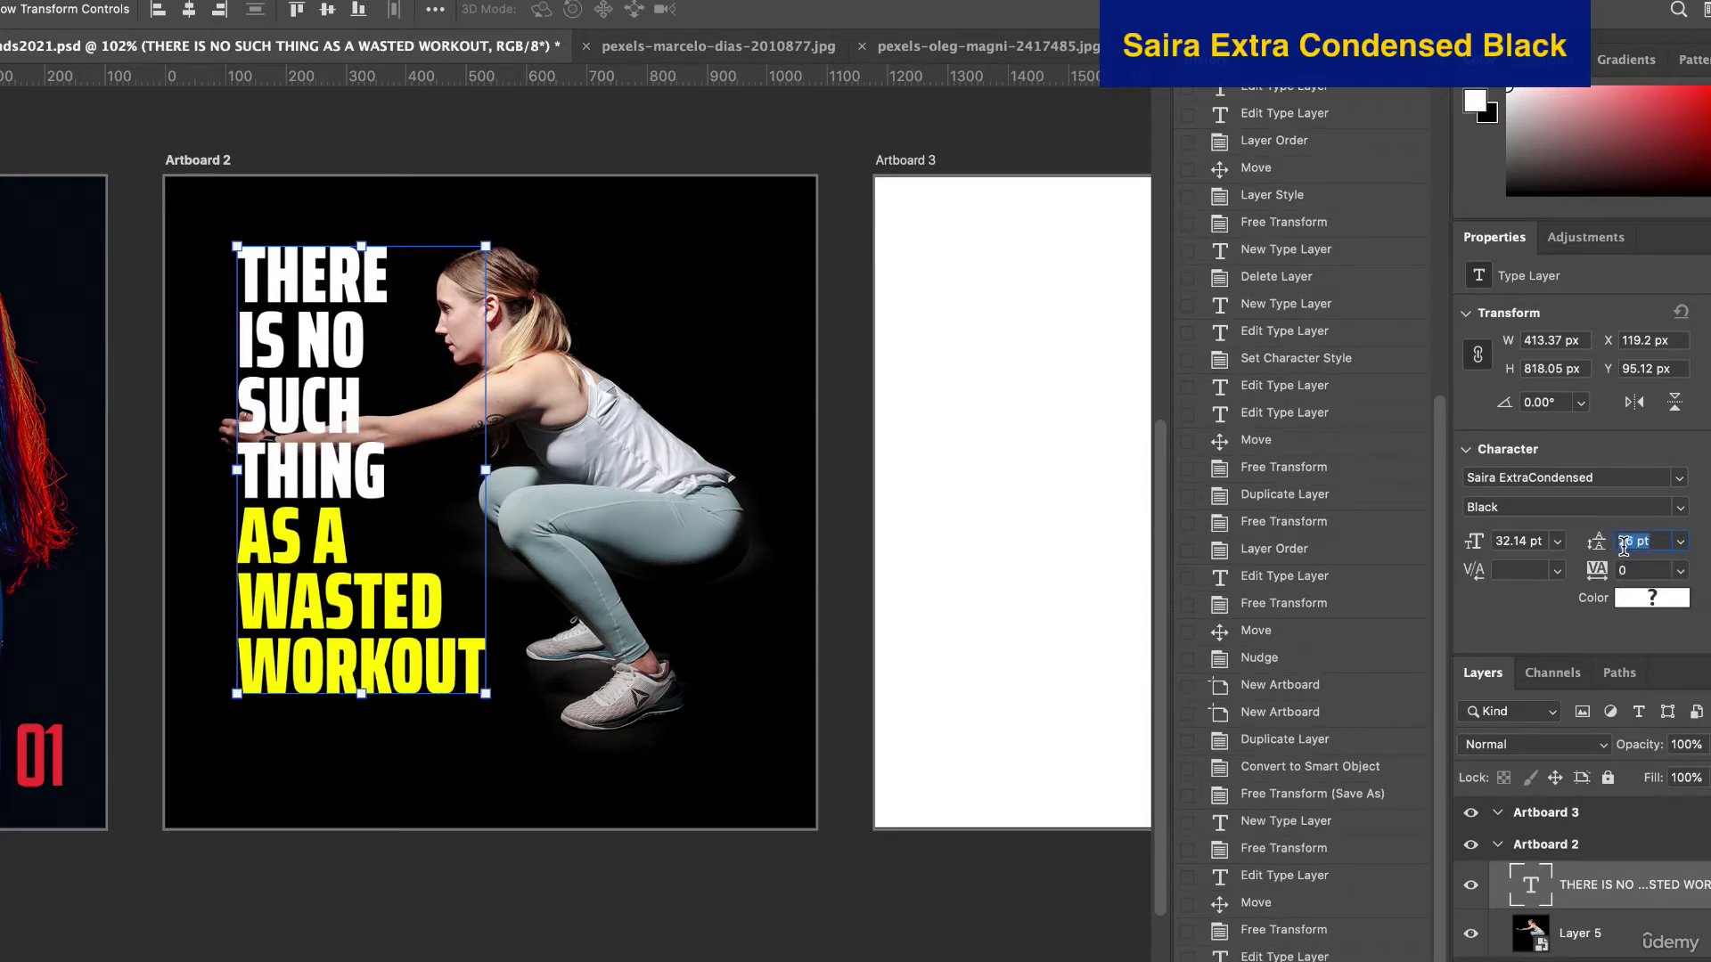
{"action": "key", "text": "Down"}
{"action": "key", "text": "Down"}
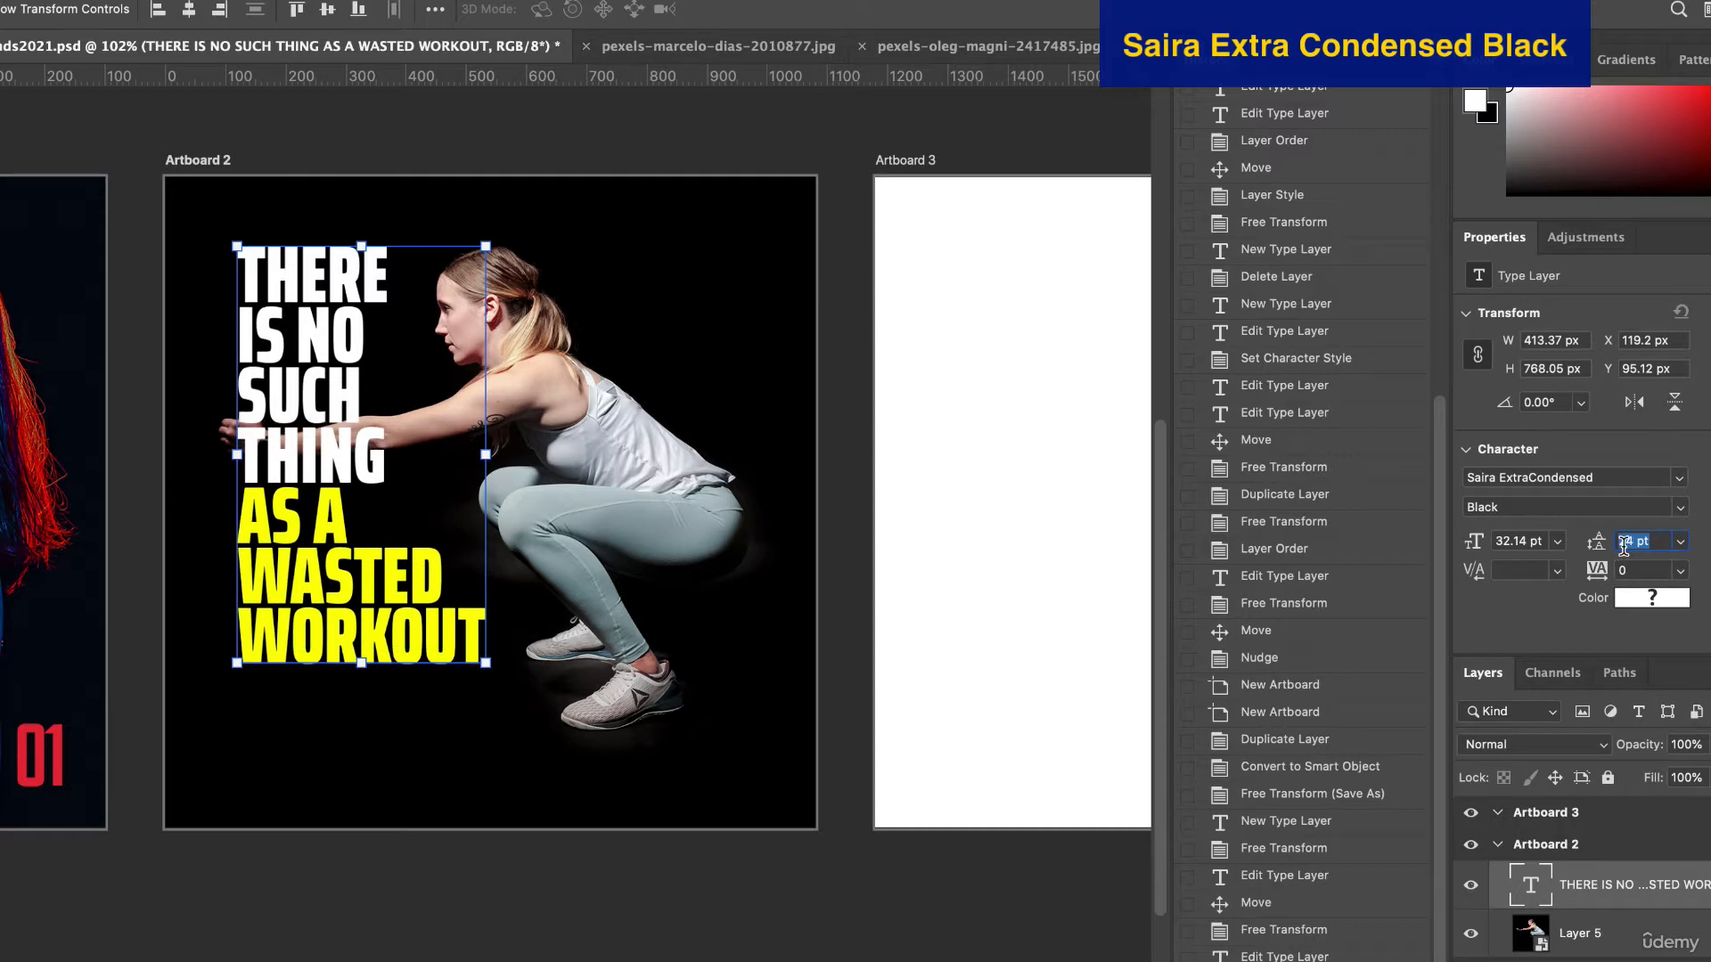
{"action": "key", "text": "Return"}
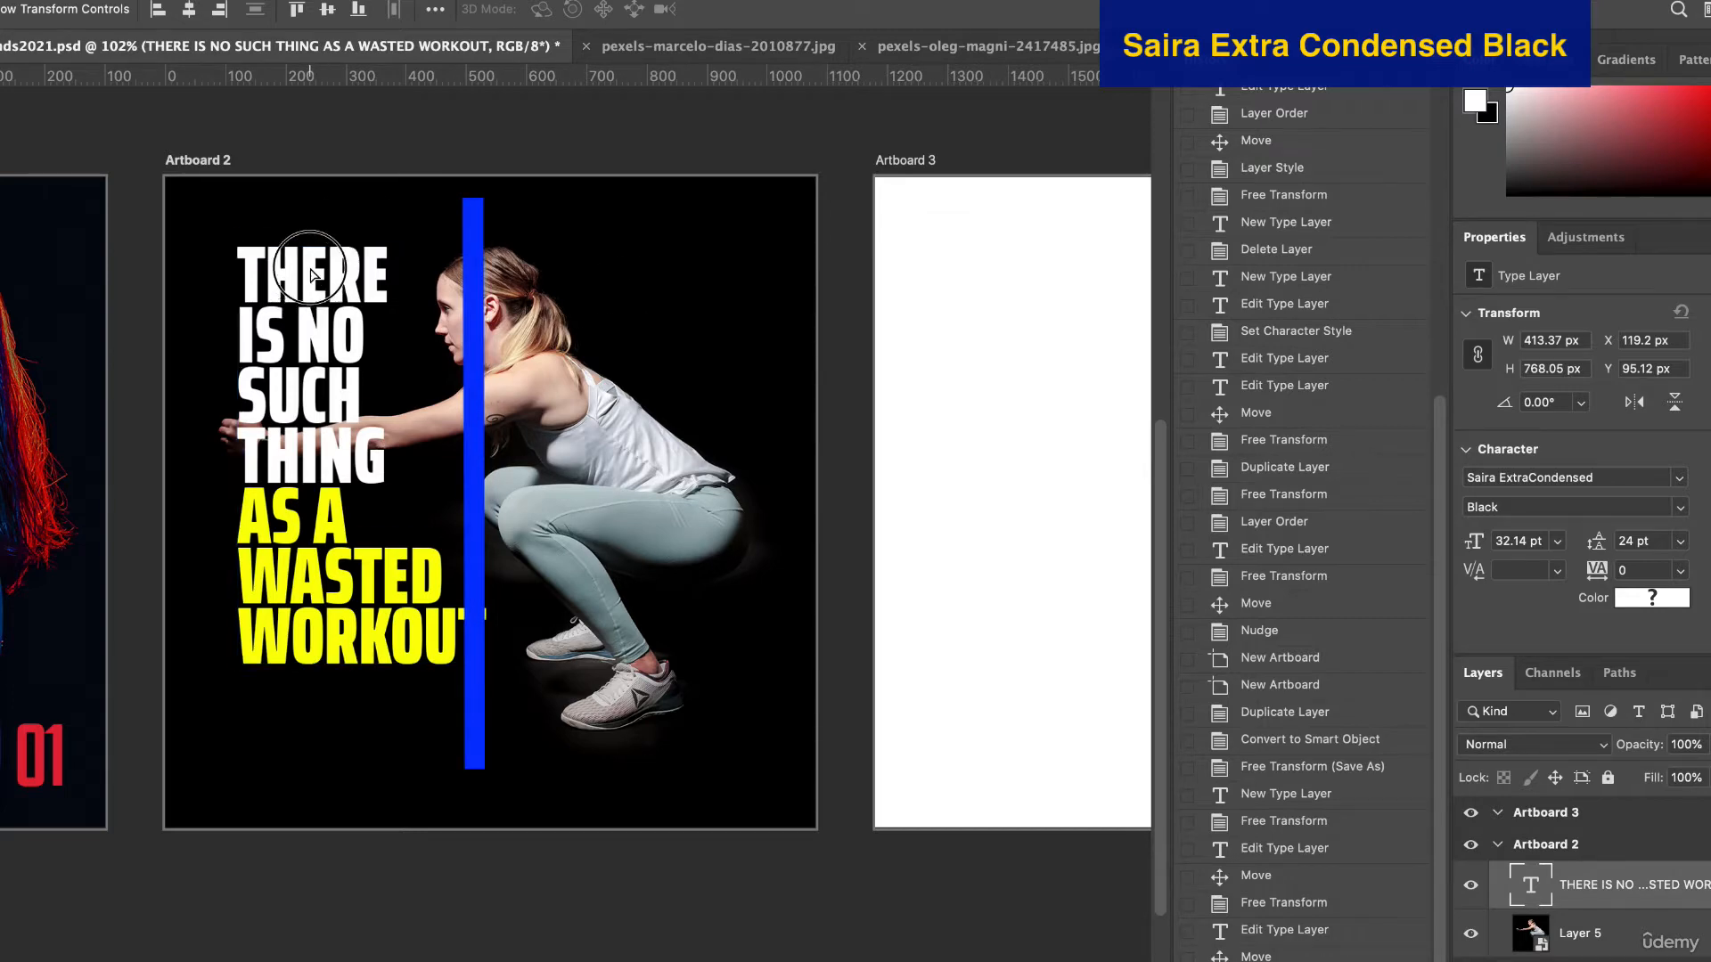
Shift the workout text slightly up and left and enlarge it so that it reaches down to the woman's shoes.
{"action": "left_click_drag", "start_coordinate": [286, 274], "coordinate": [276, 259]}
{"action": "left_click_drag", "start_coordinate": [499, 691], "coordinate": [446, 612]}
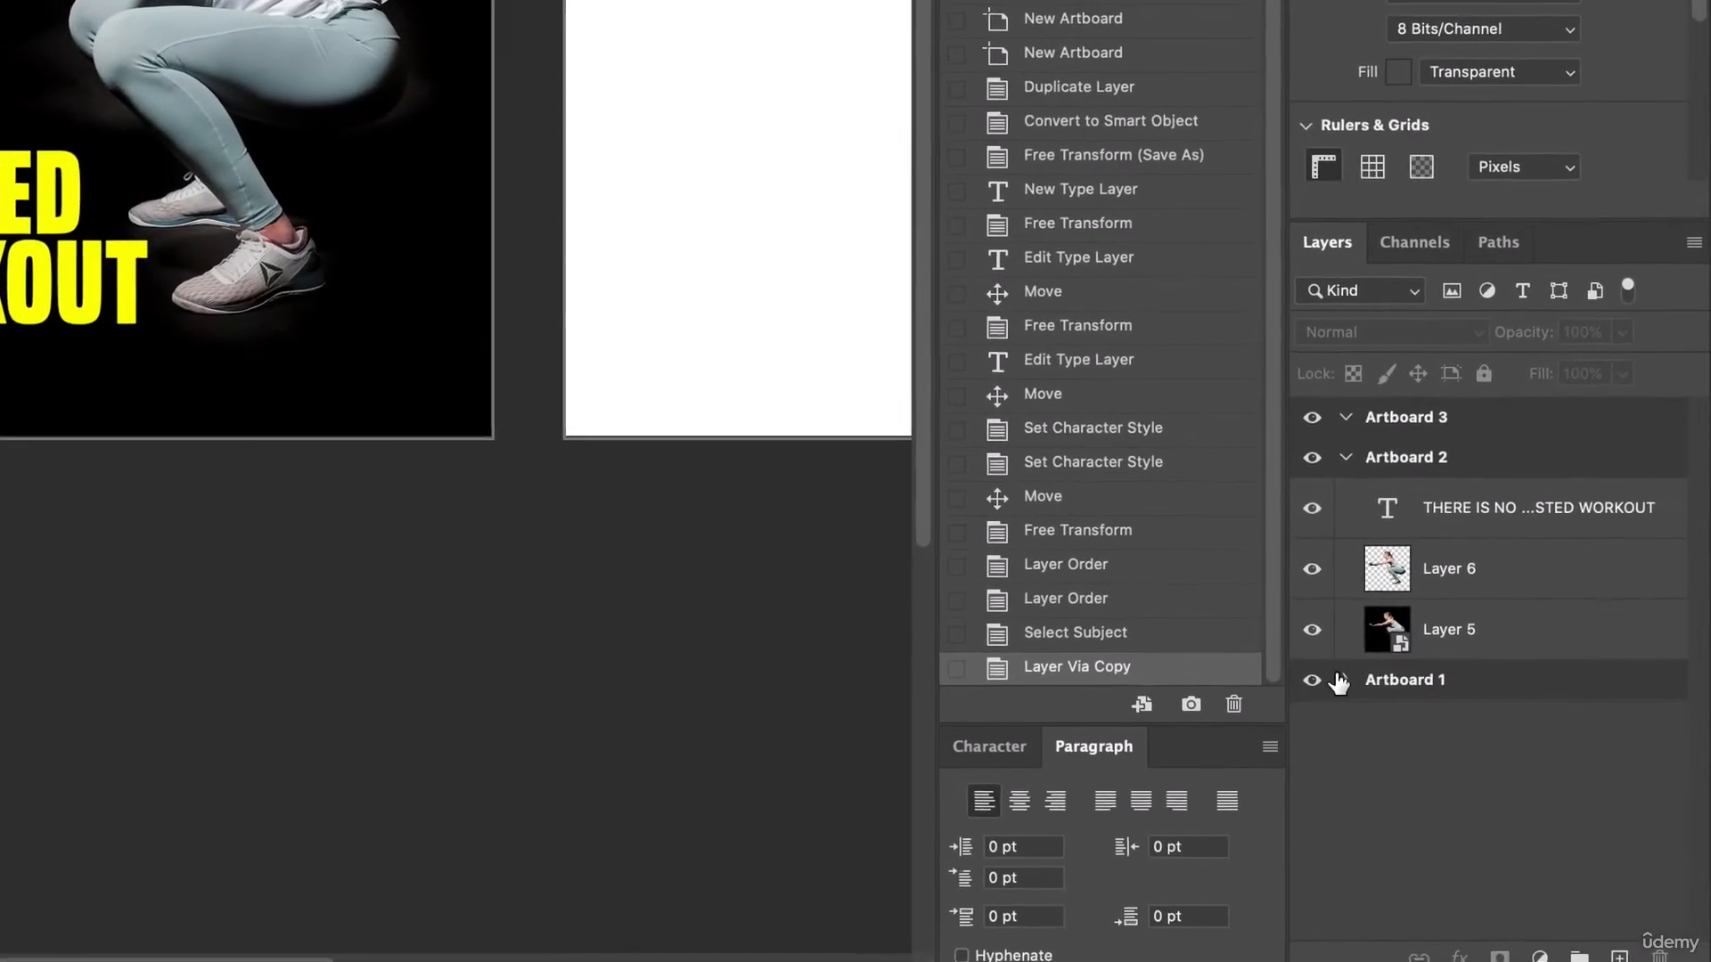
Expand Artboard 1's layer group and examine its layer stacking below Artboard 2's layers.
{"action": "left_click", "coordinate": [1467, 866]}
{"action": "left_click", "coordinate": [1343, 678]}
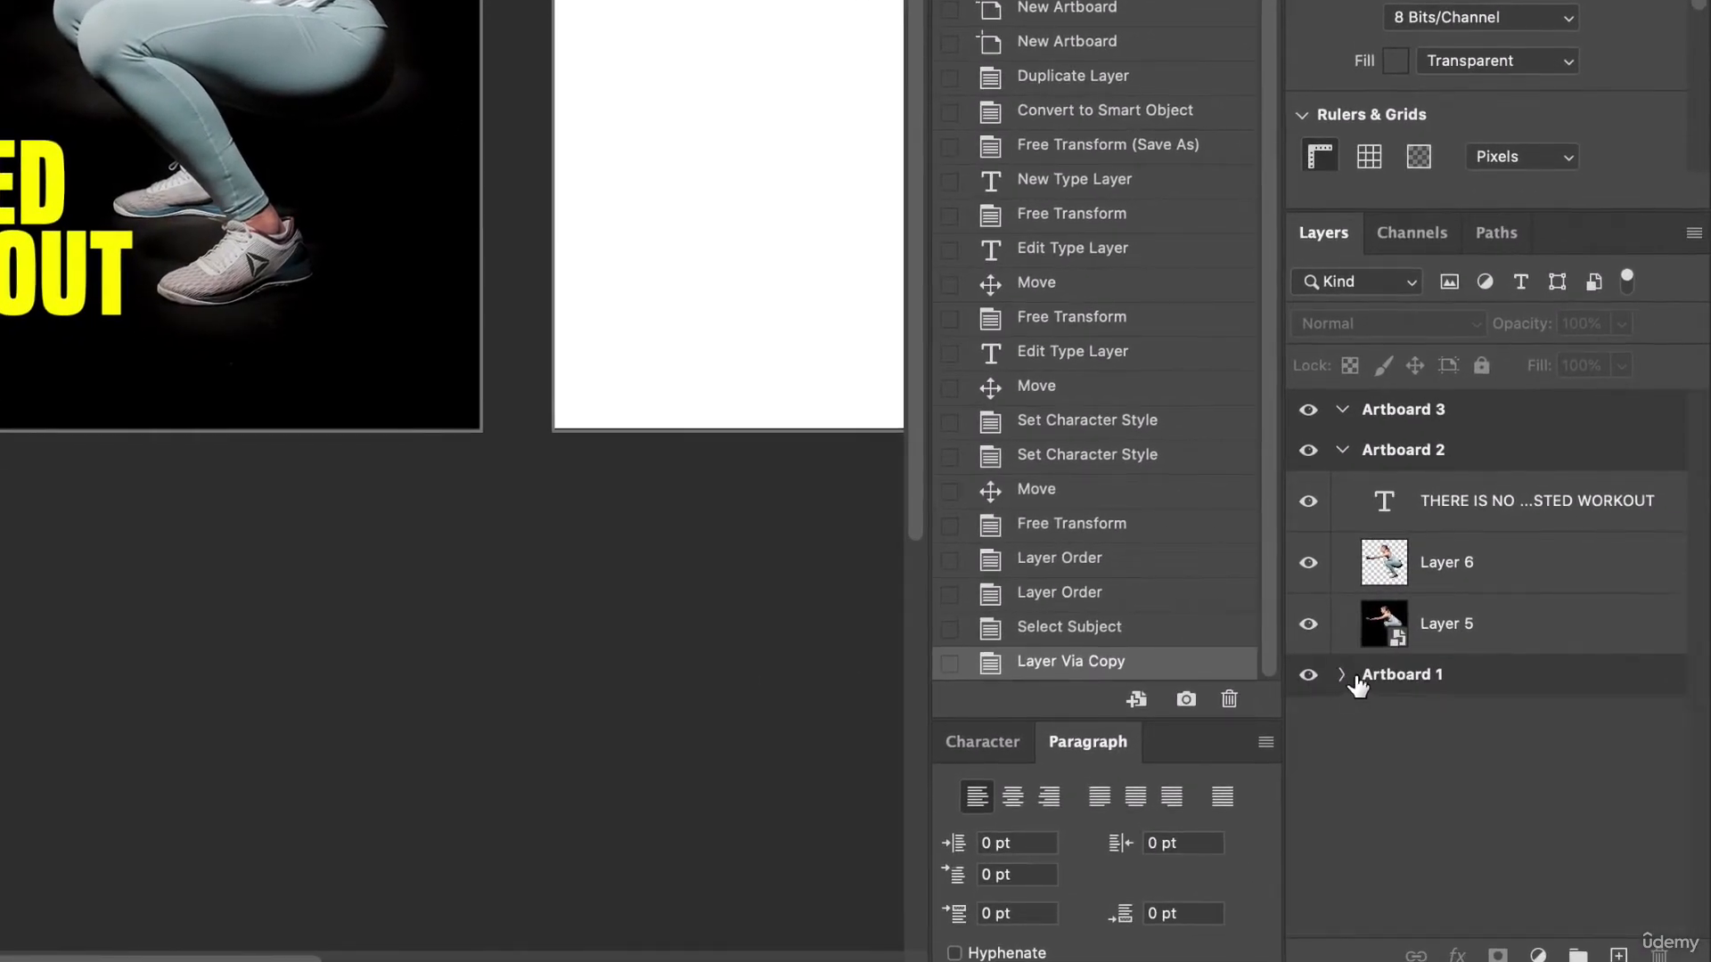
{"action": "left_click", "coordinate": [1342, 677]}
{"action": "scroll", "coordinate": [1435, 660], "scroll_direction": "down", "scroll_amount": 1}
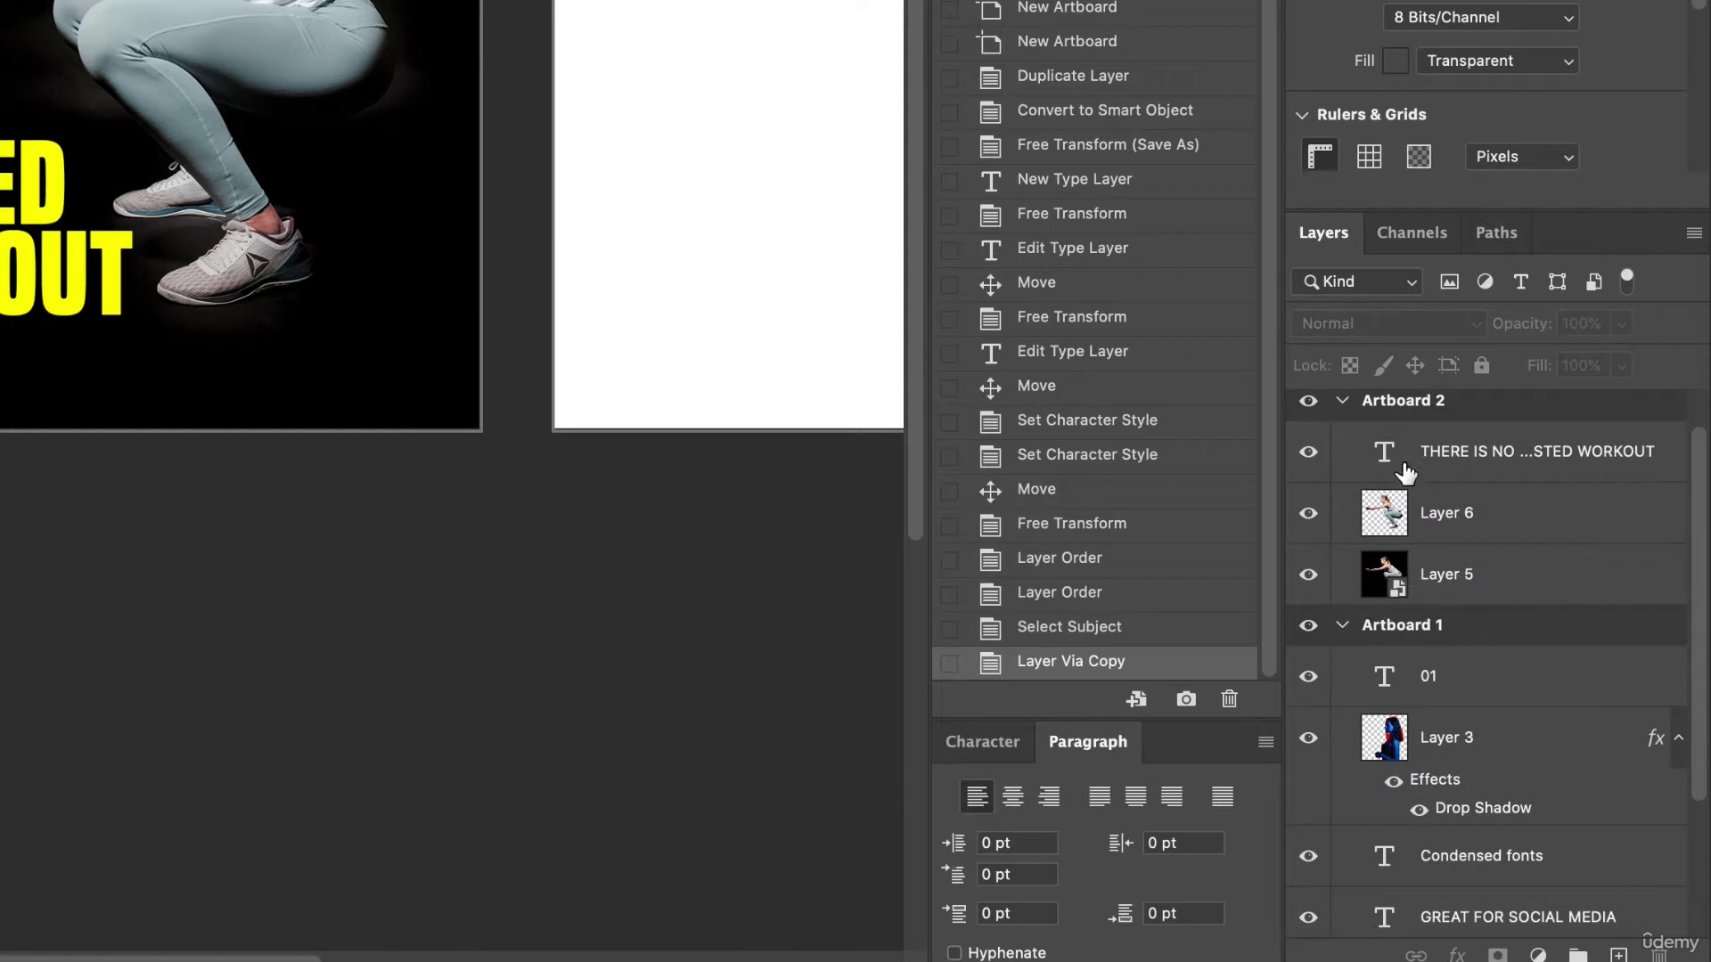
Collapse Artboard 1 and move Layer 6, the woman's cut-out, above the workout text layer in Artboard 2.
{"action": "scroll", "coordinate": [1357, 702], "scroll_direction": "up", "scroll_amount": 1}
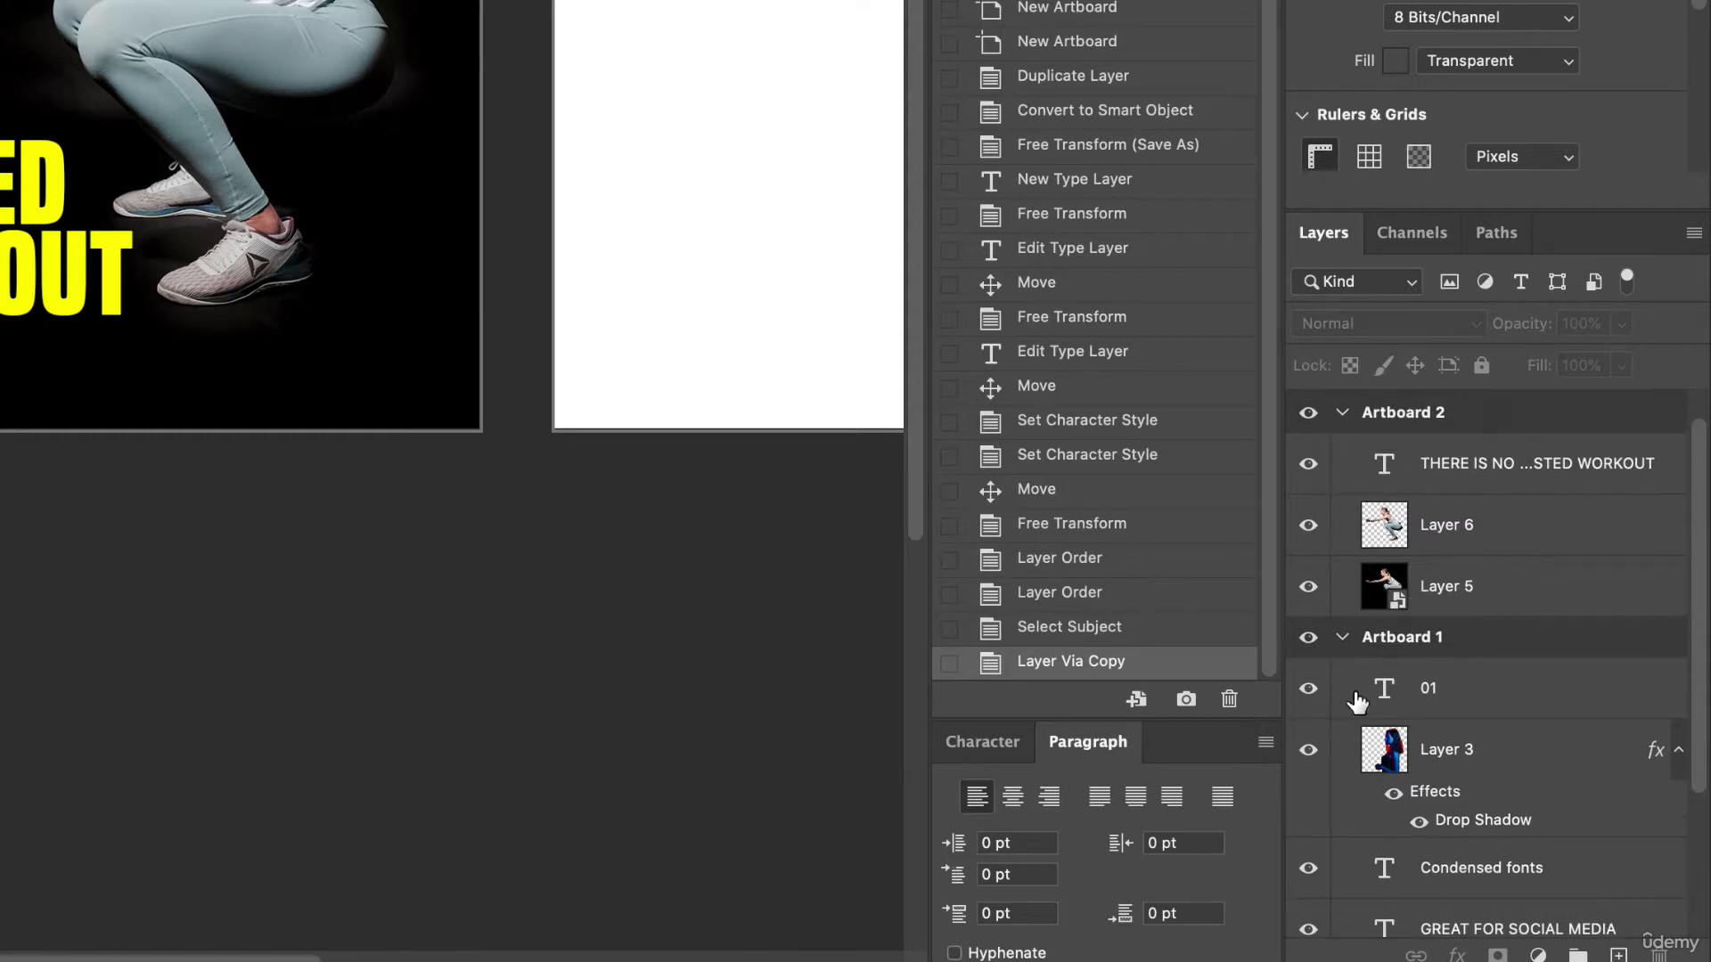
{"action": "left_click", "coordinate": [1342, 637]}
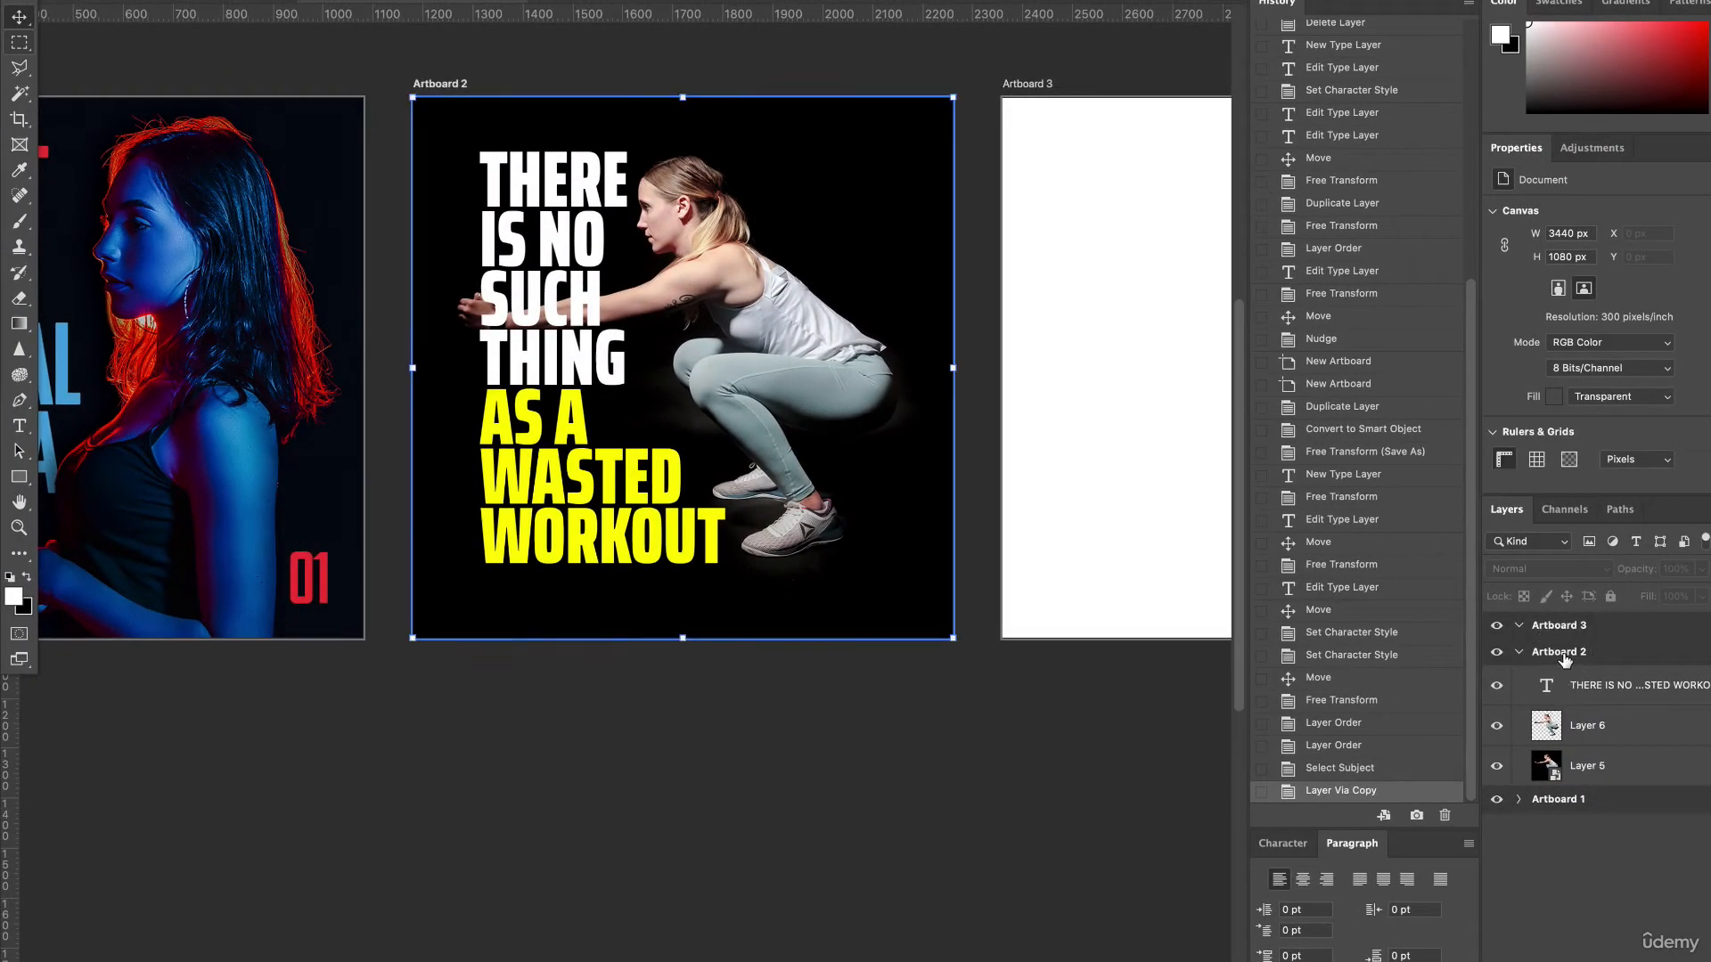
{"action": "left_click", "coordinate": [1559, 652]}
{"action": "left_click", "coordinate": [1583, 729]}
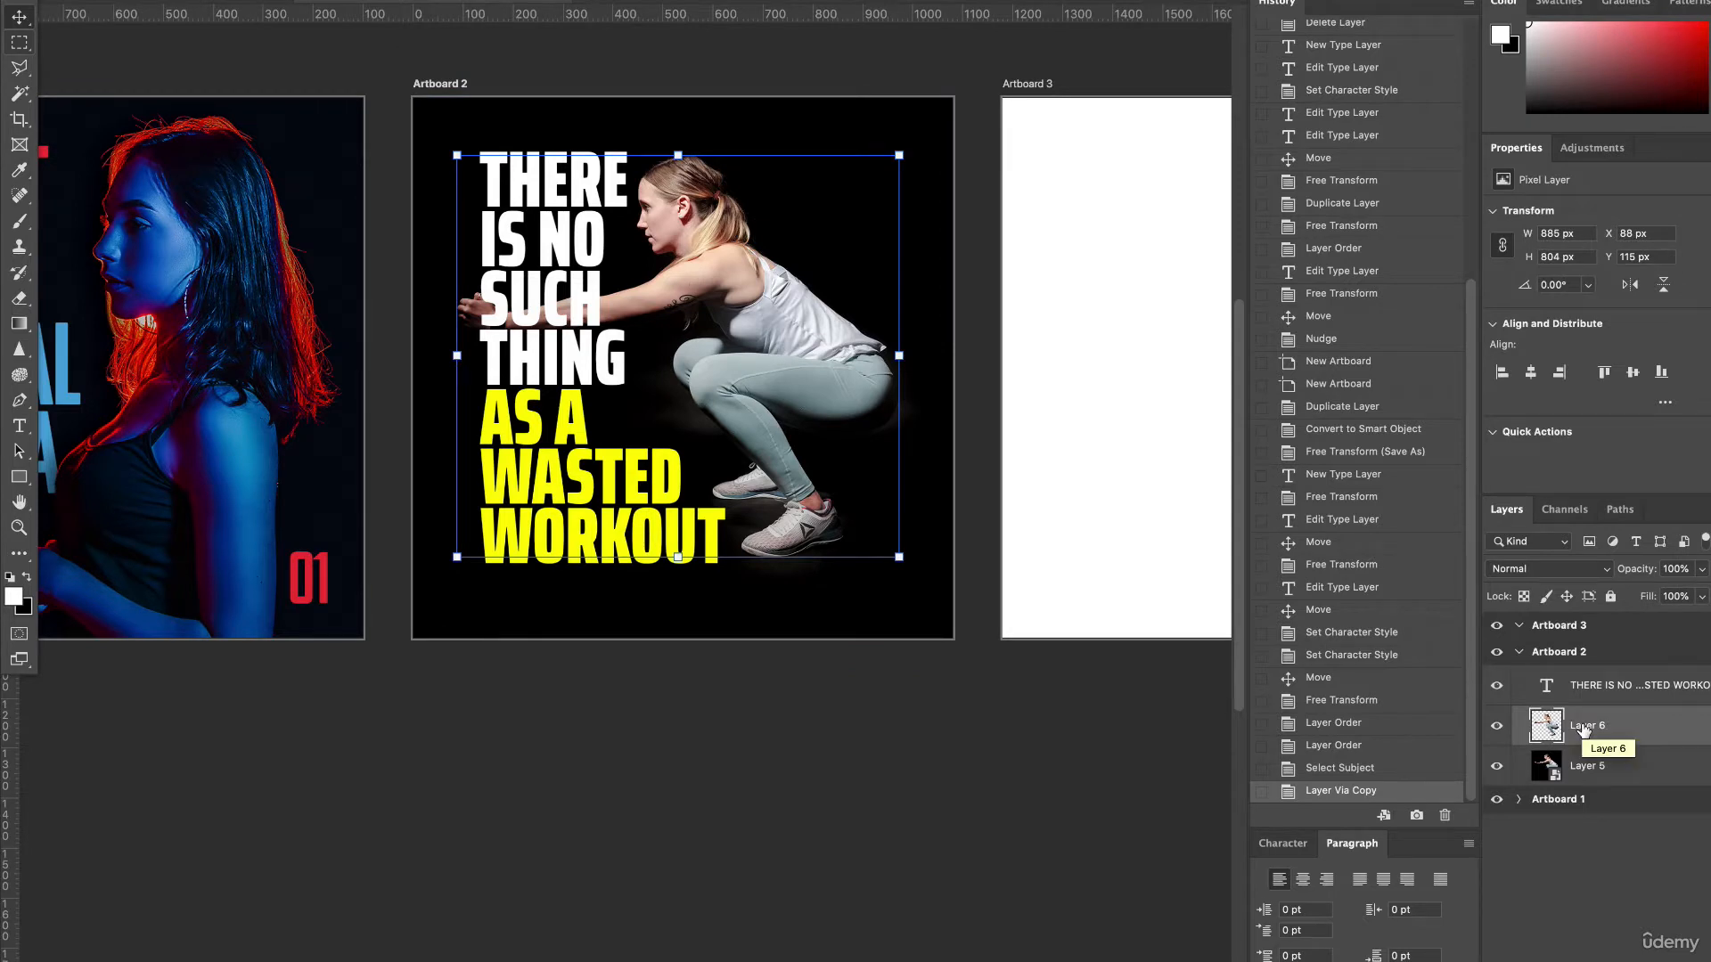
{"action": "left_click_drag", "start_coordinate": [1645, 730], "coordinate": [1630, 677]}
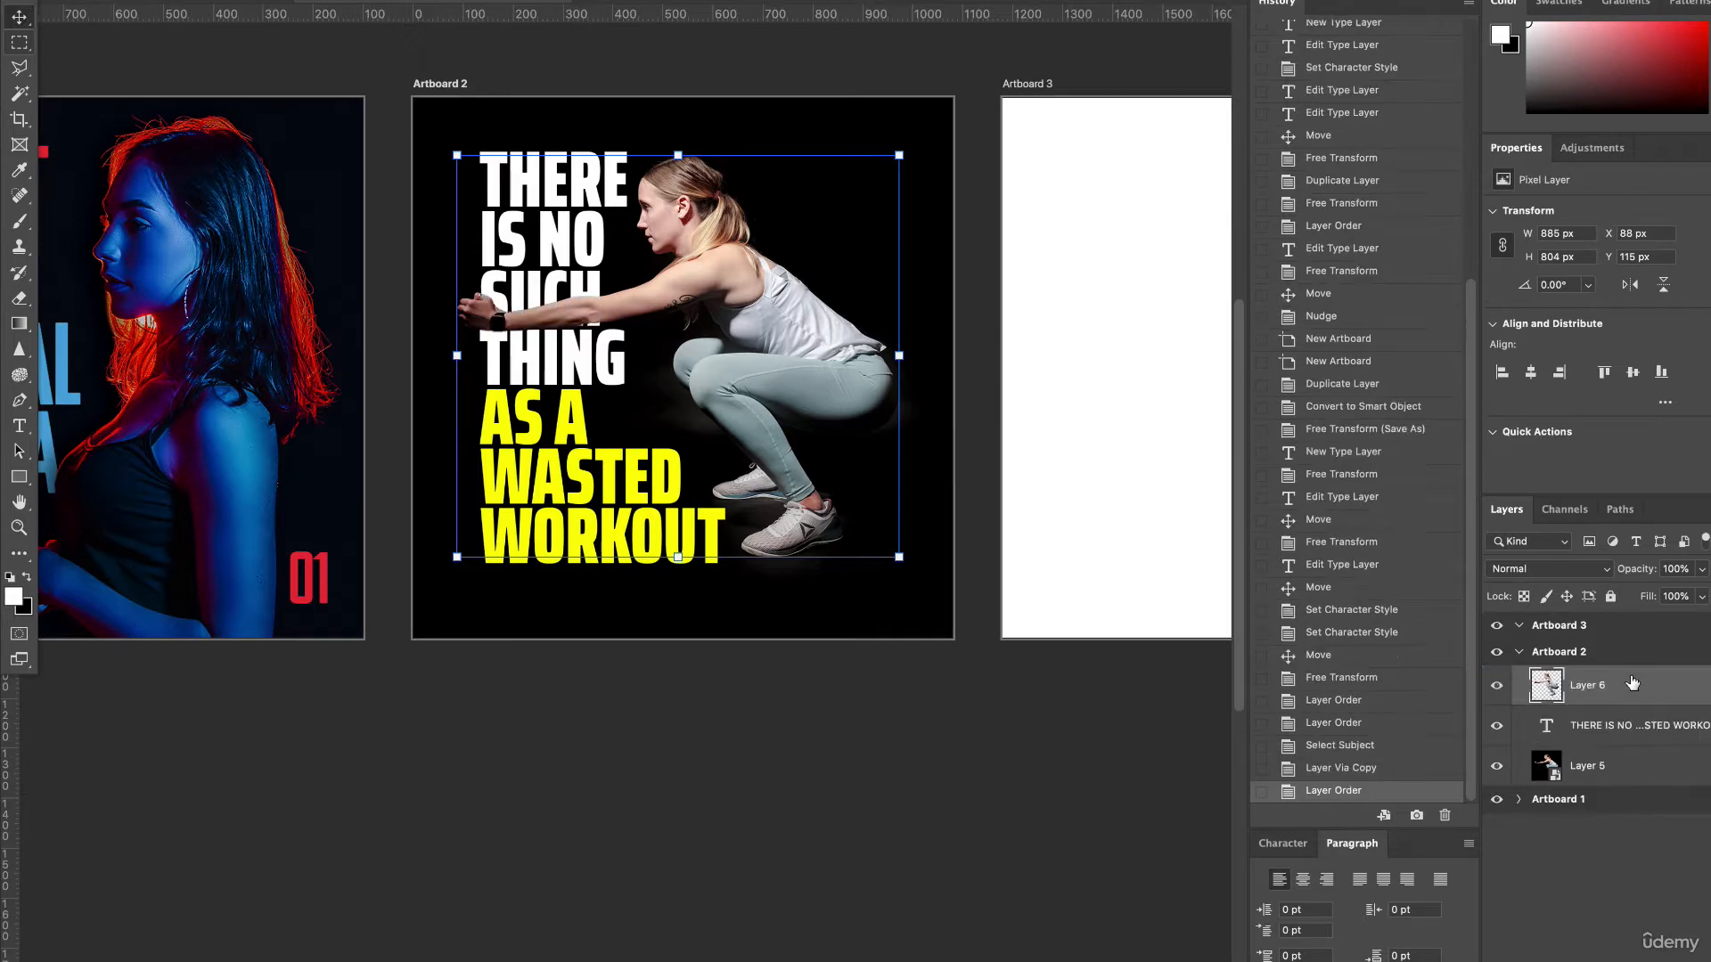
Move the woman's photo and her cut-out together slightly down and right, placing the cut-out at X 106 px, Y 139 px.
{"action": "left_click_drag", "start_coordinate": [871, 142], "coordinate": [870, 140]}
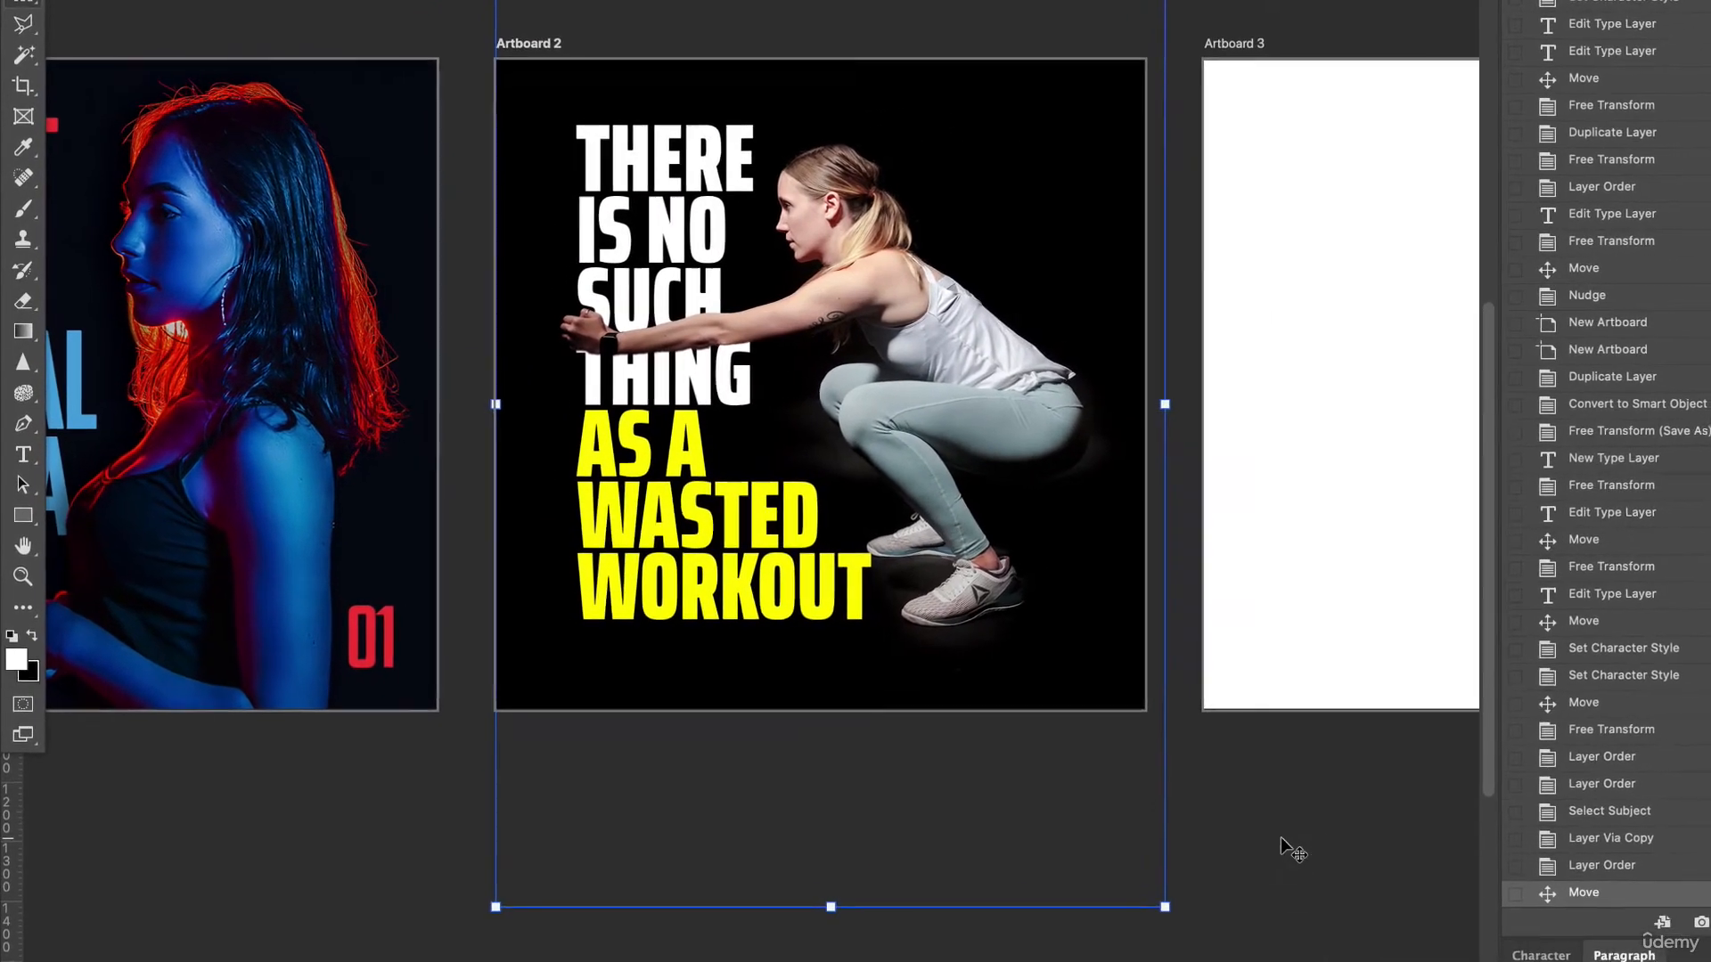
{"action": "left_click", "coordinate": [1282, 839]}
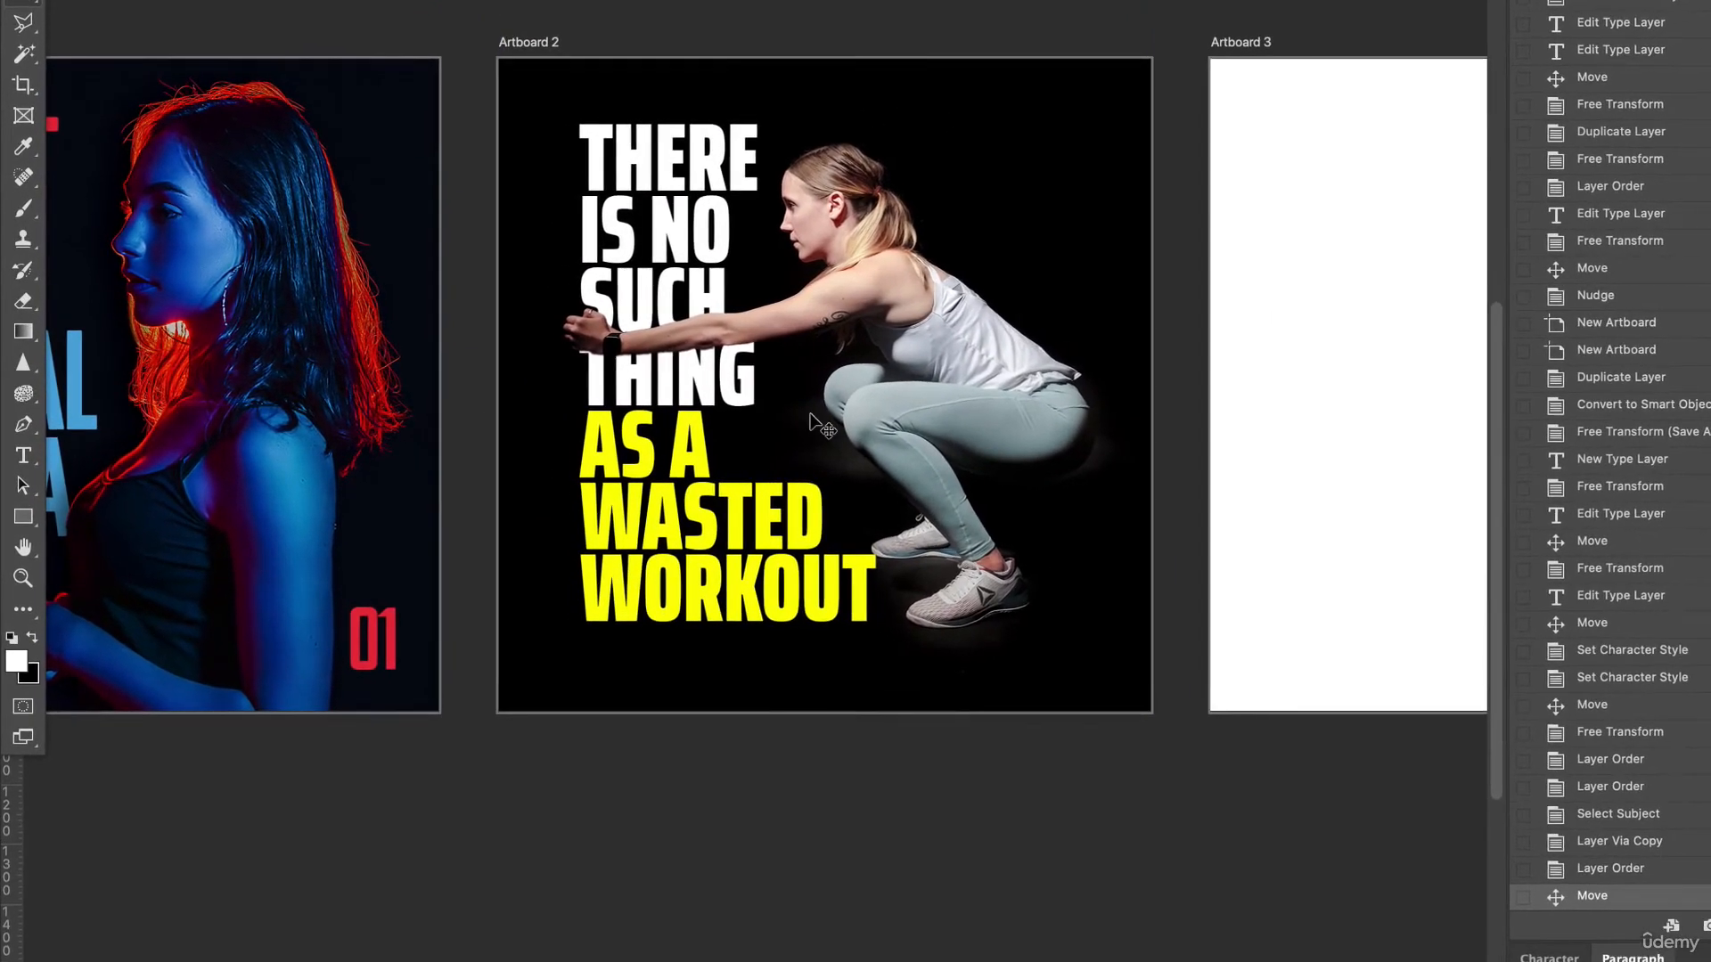
{"action": "scroll", "coordinate": [1279, 836], "scroll_direction": "up", "scroll_amount": 2}
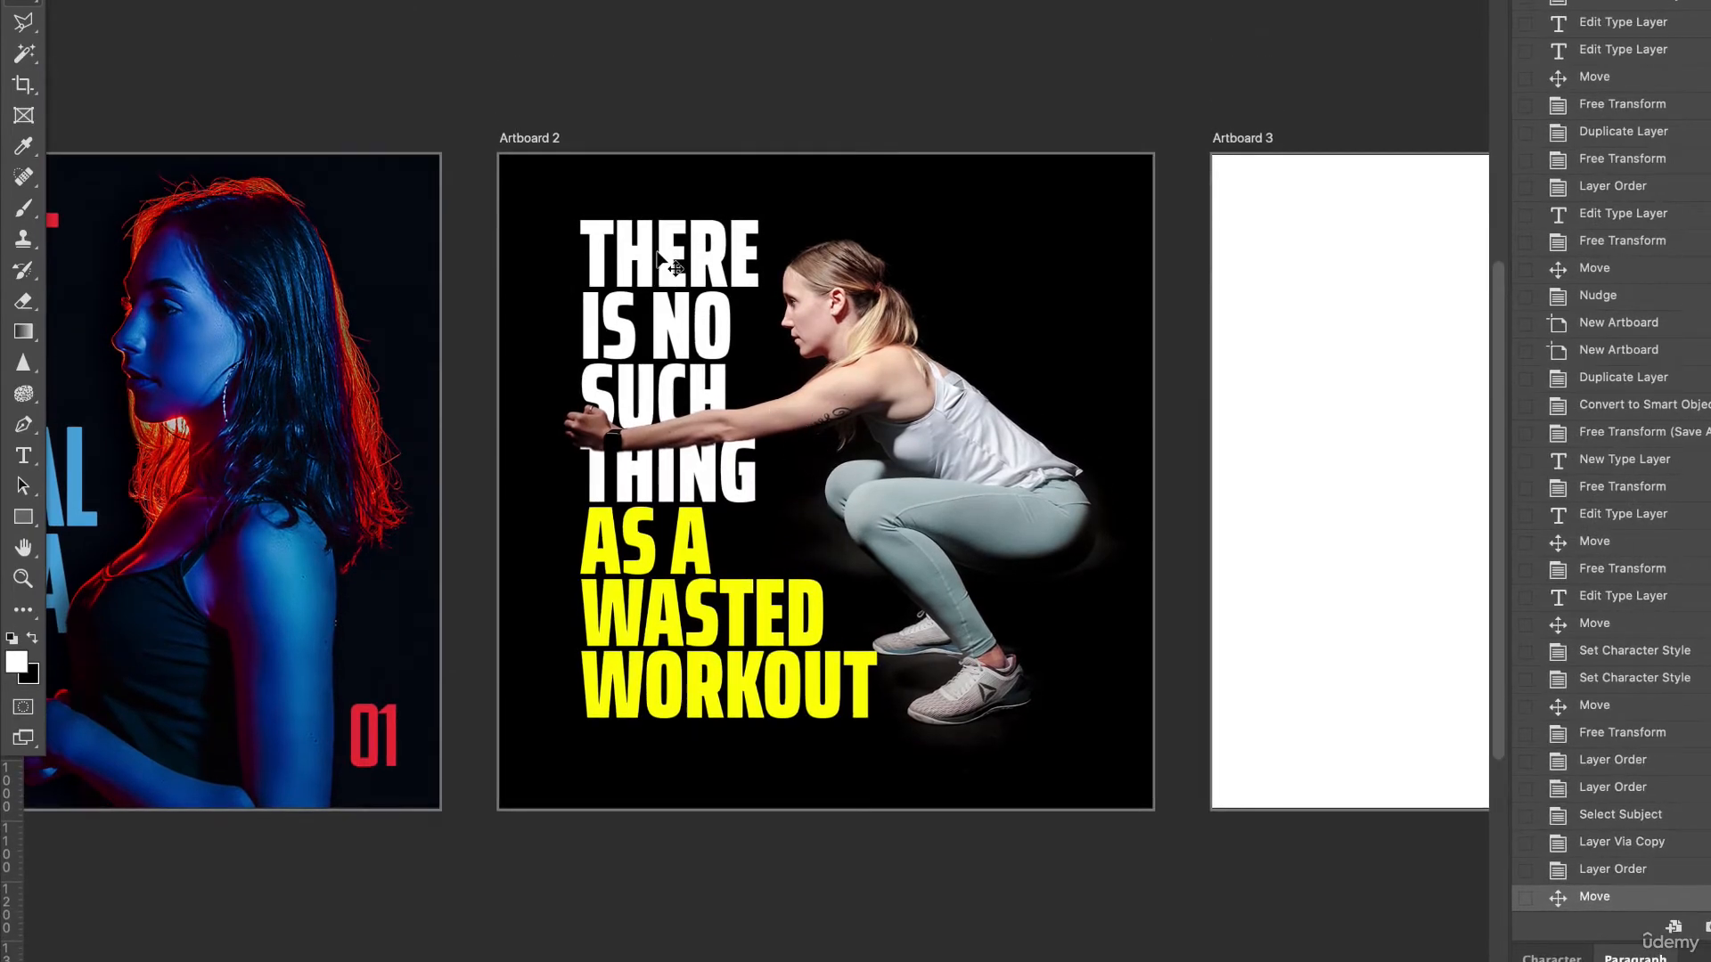
{"action": "scroll", "coordinate": [675, 267], "scroll_direction": "up", "scroll_amount": 3}
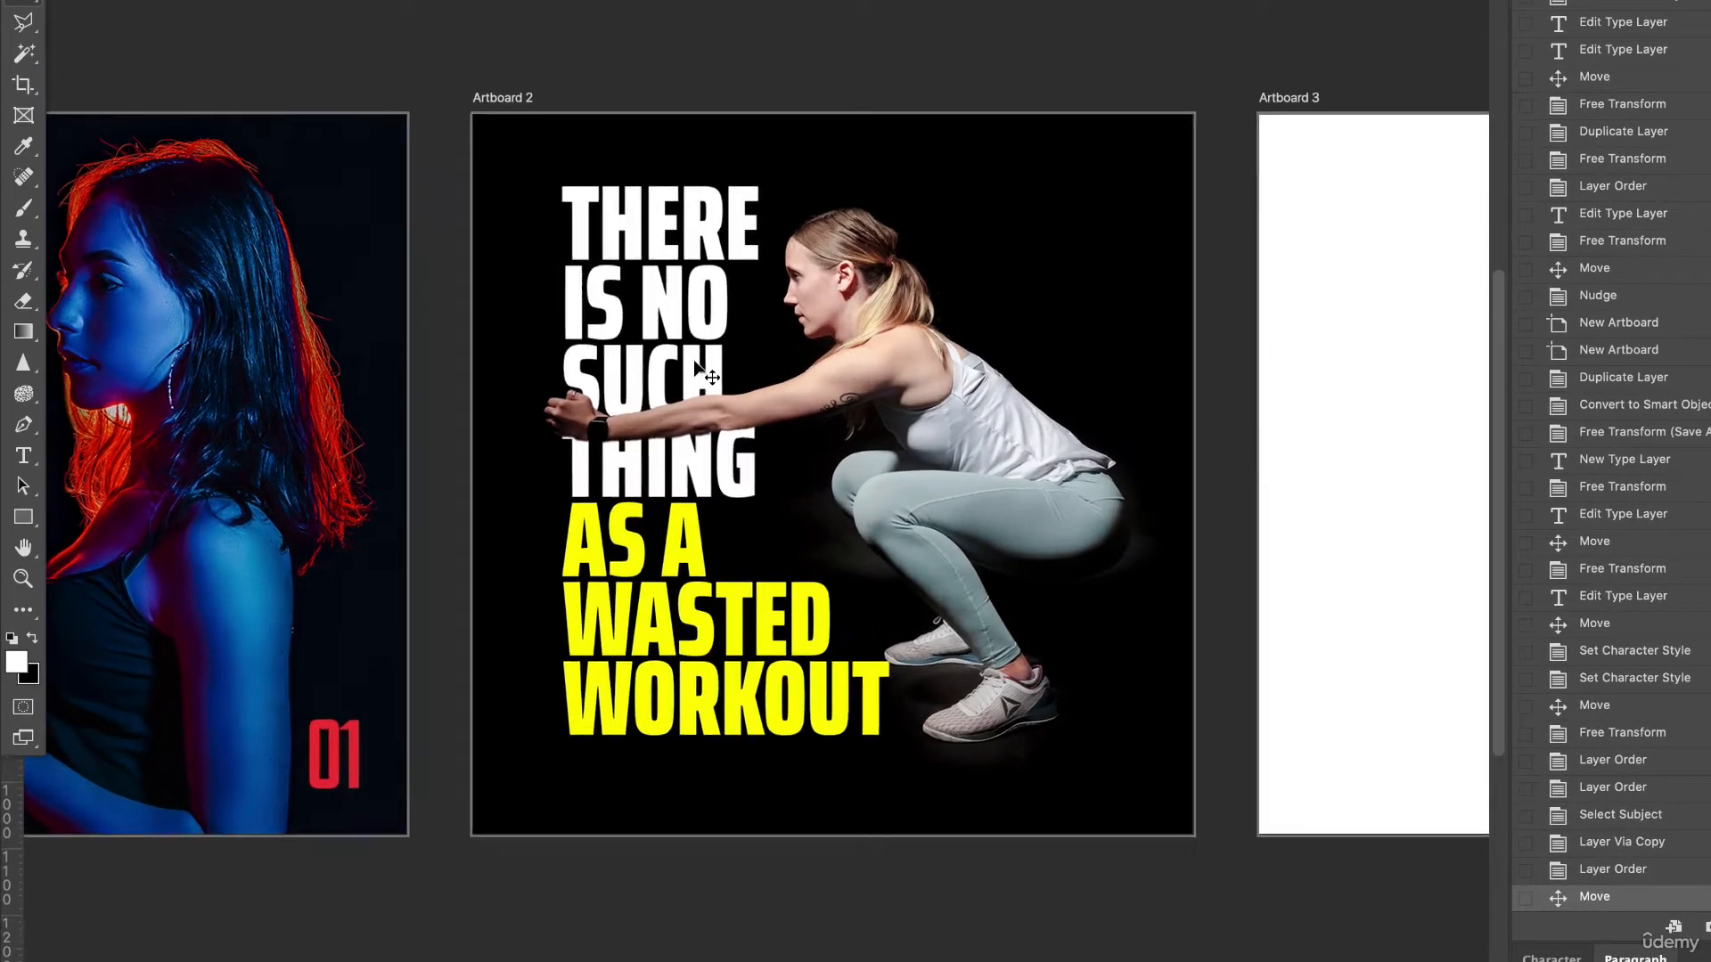
Move the workout text slightly right, closer to the woman.
{"action": "left_click", "coordinate": [704, 152]}
{"action": "left_click_drag", "start_coordinate": [700, 148], "coordinate": [725, 156]}
{"action": "key", "text": "super+plus"}
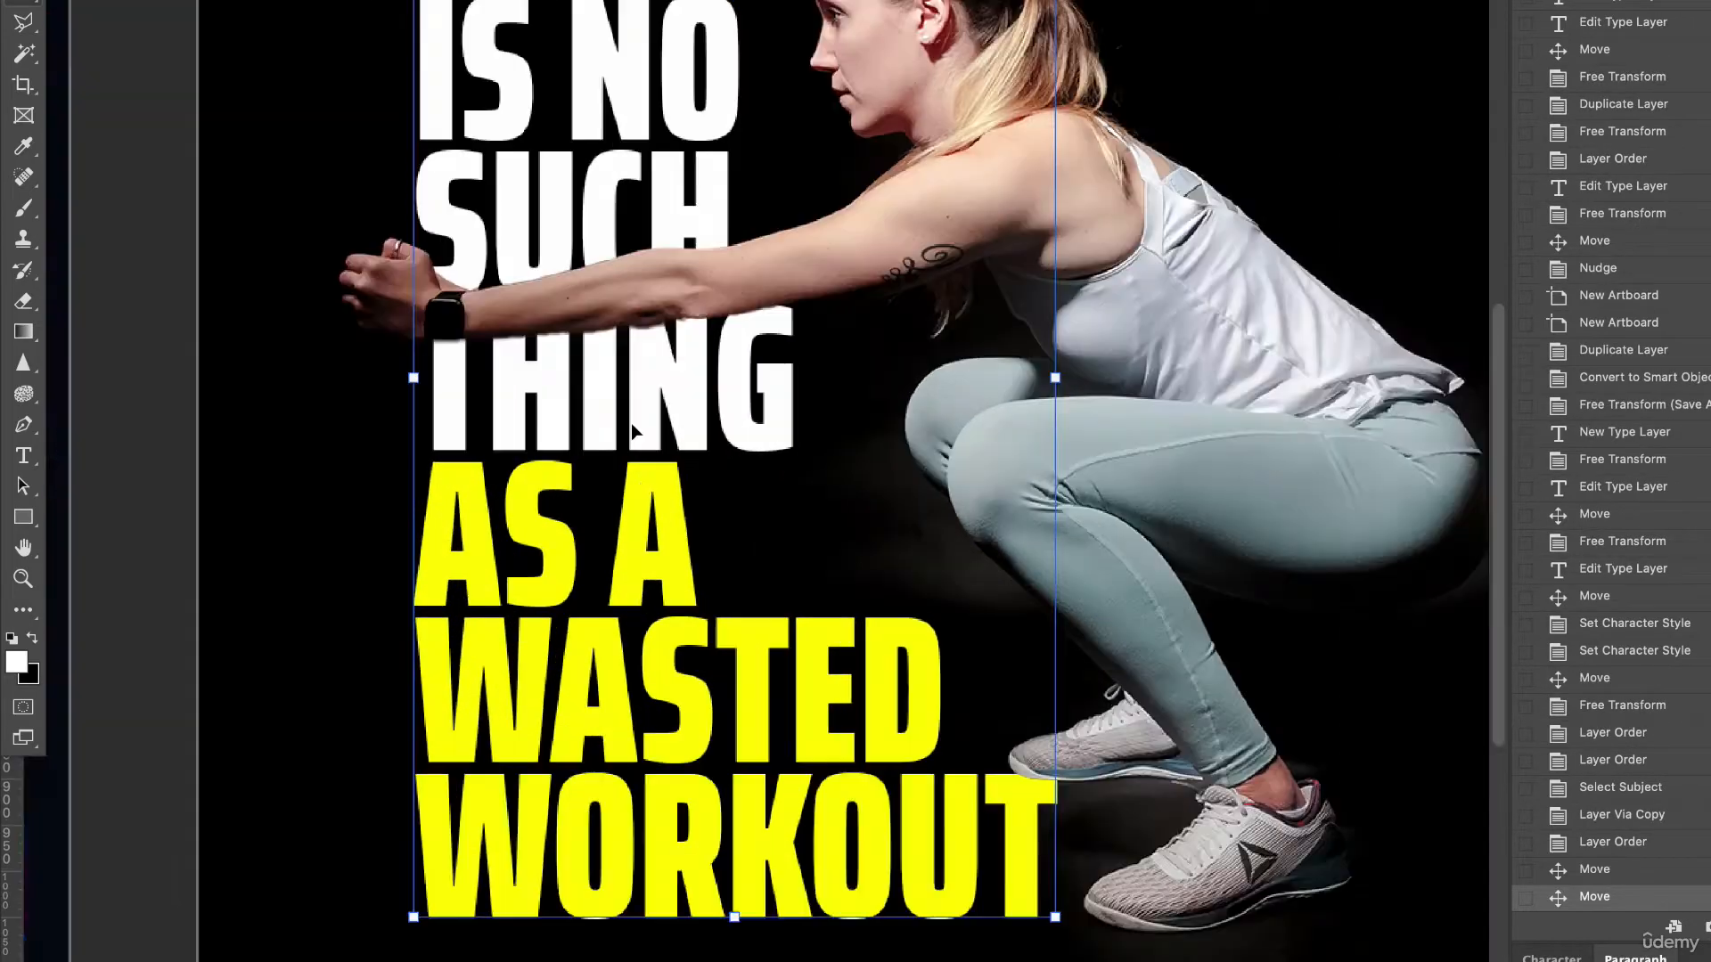
{"action": "key", "text": "super+minus"}
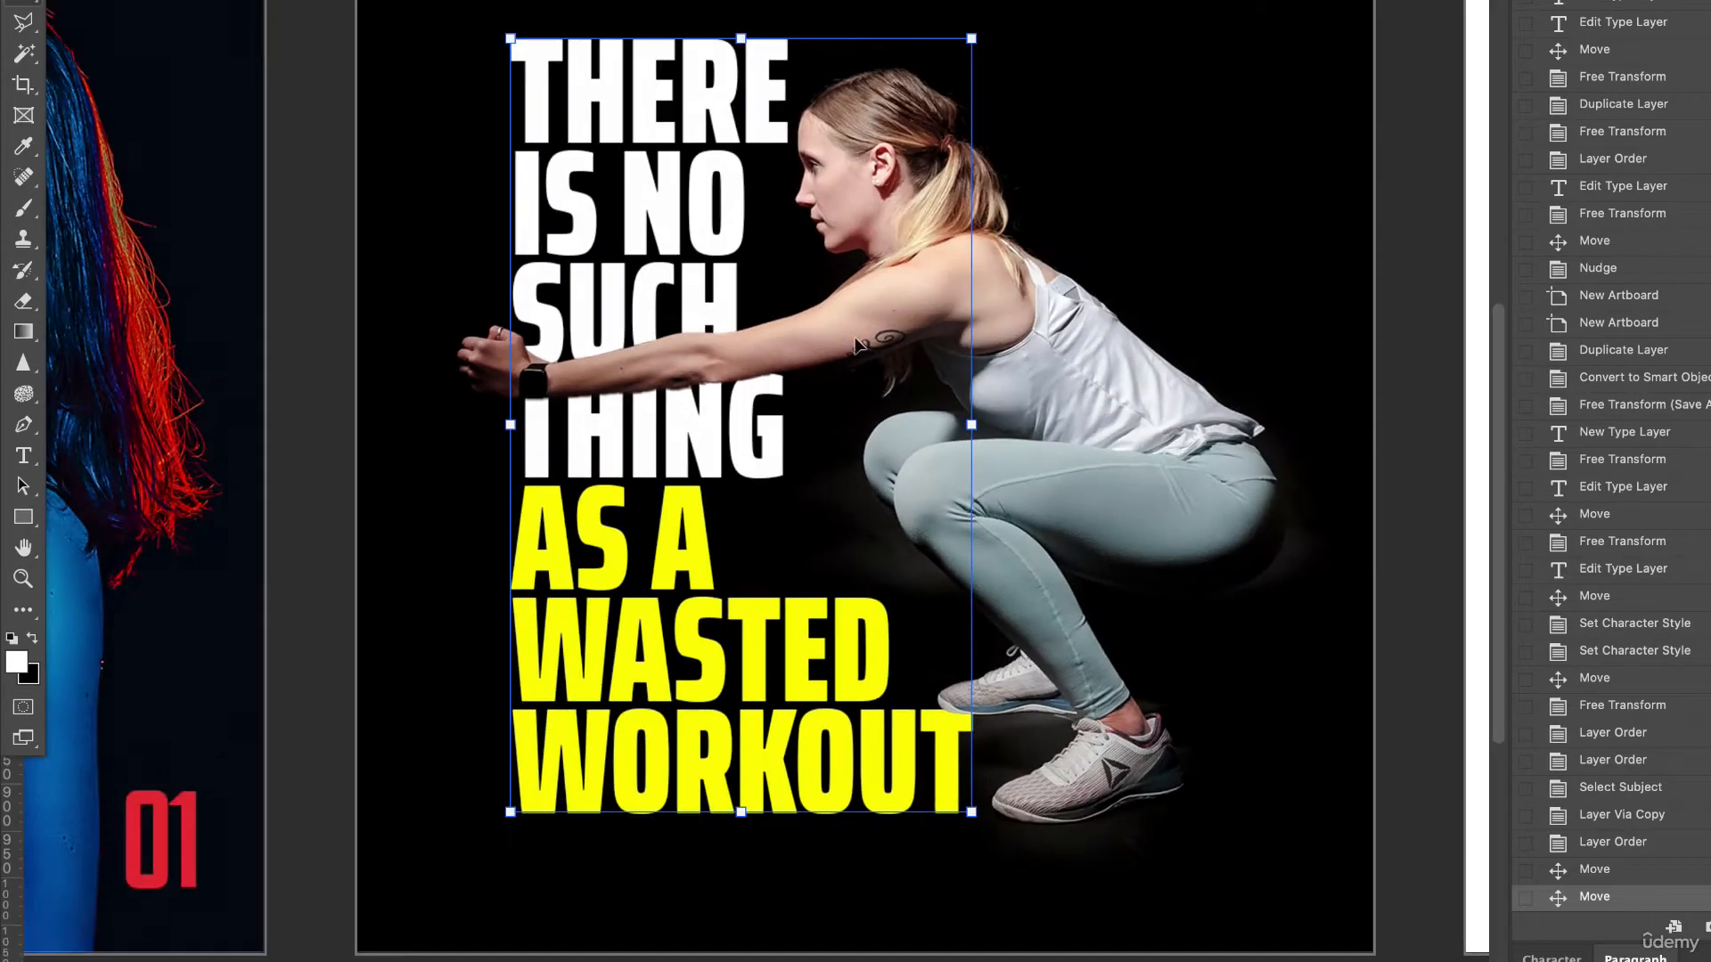
Add a black Multiply drop shadow with 73% opacity to Layer 6, the woman's cut-out.
{"action": "left_click_drag", "start_coordinate": [861, 346], "coordinate": [822, 420]}
{"action": "left_click", "coordinate": [998, 428]}
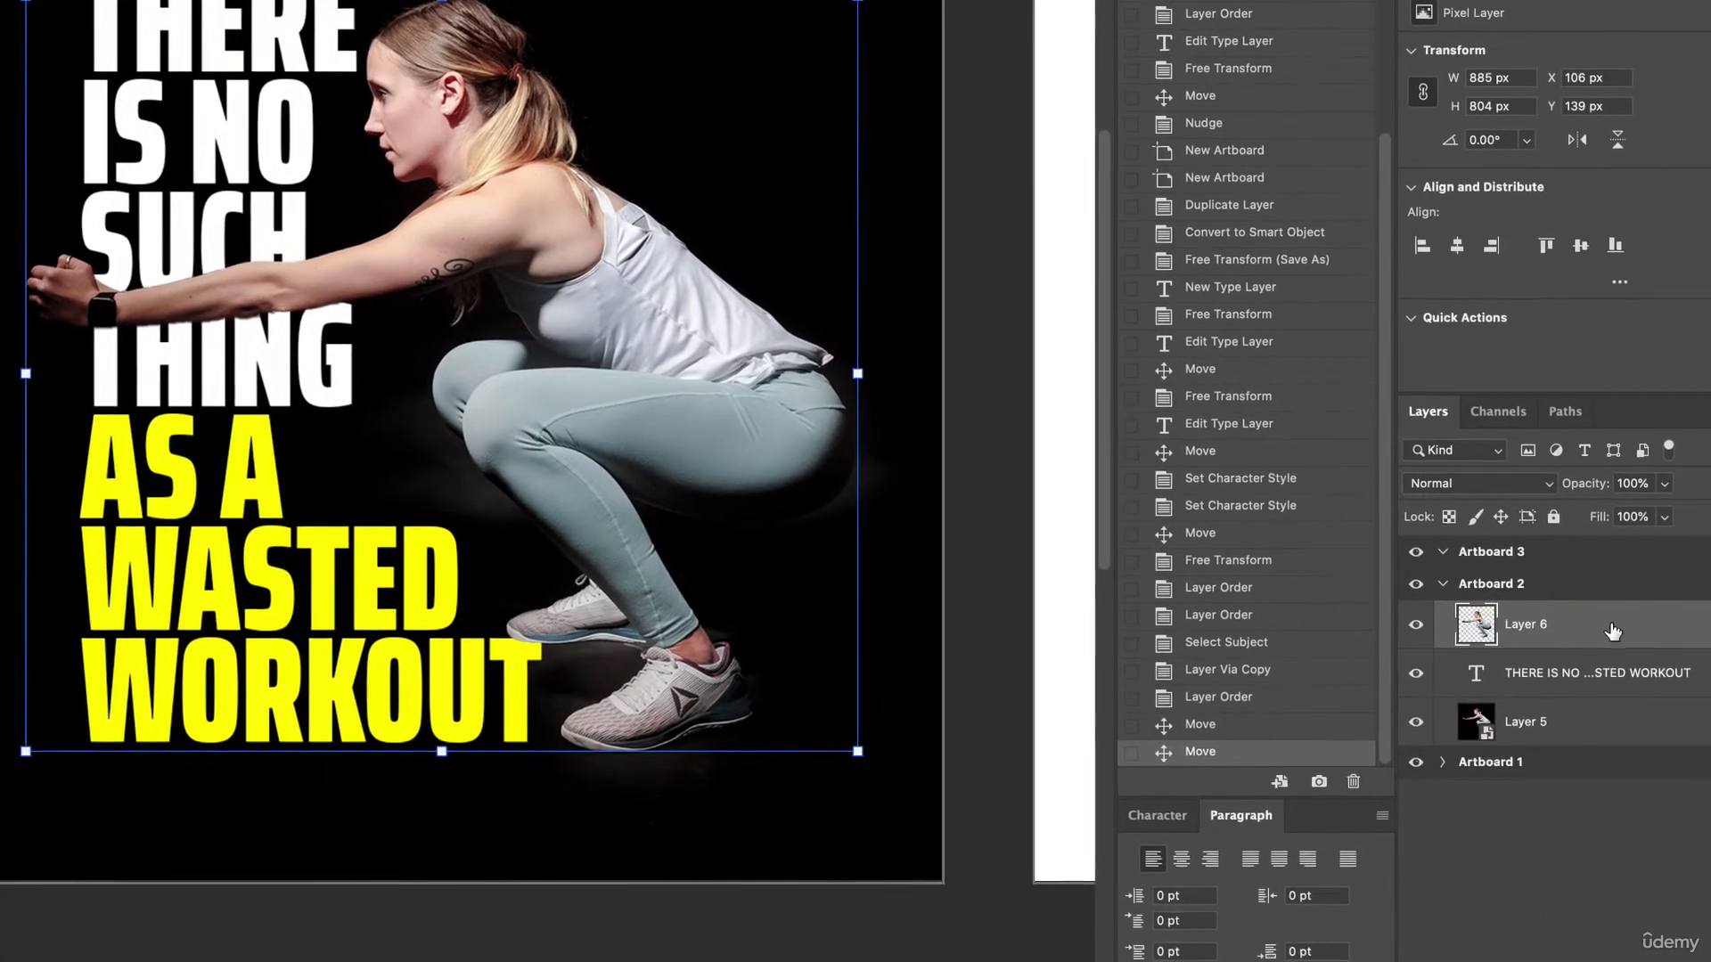
{"action": "double_click", "coordinate": [1698, 671]}
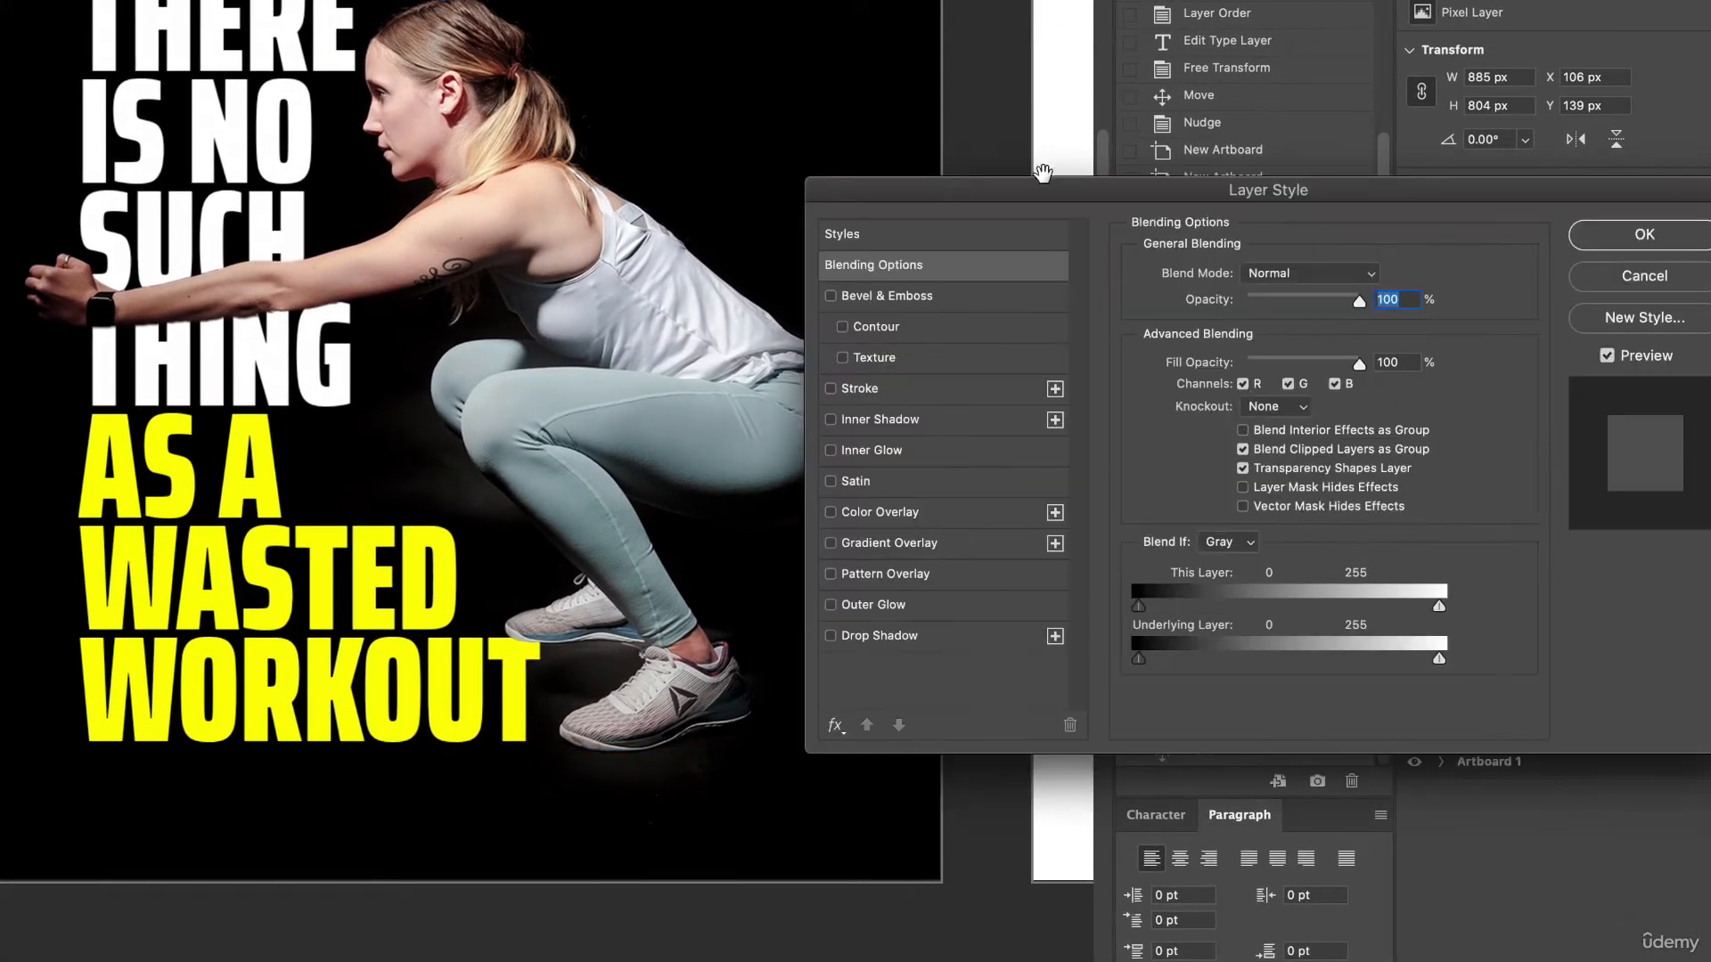
{"action": "left_click_drag", "start_coordinate": [1025, 191], "coordinate": [955, 12]}
{"action": "left_click", "coordinate": [831, 455]}
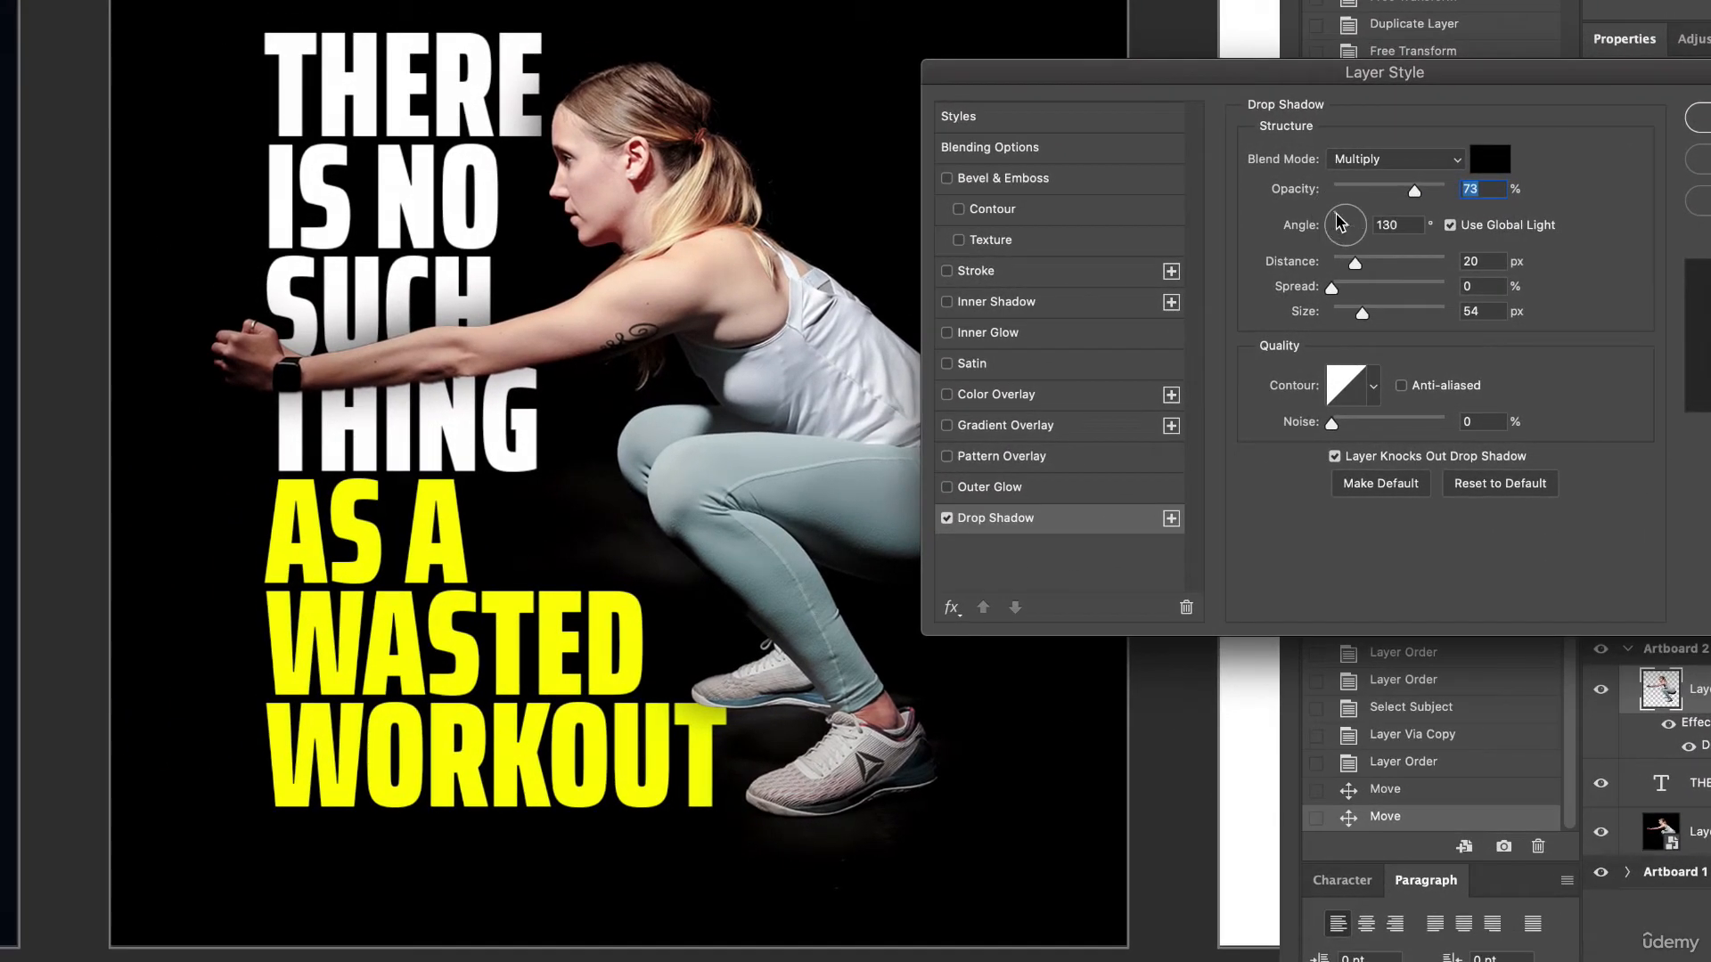
Set the cut-out's drop shadow to a 130° angle, 20 px distance and 29 px size, and apply it.
{"action": "left_click", "coordinate": [1339, 223]}
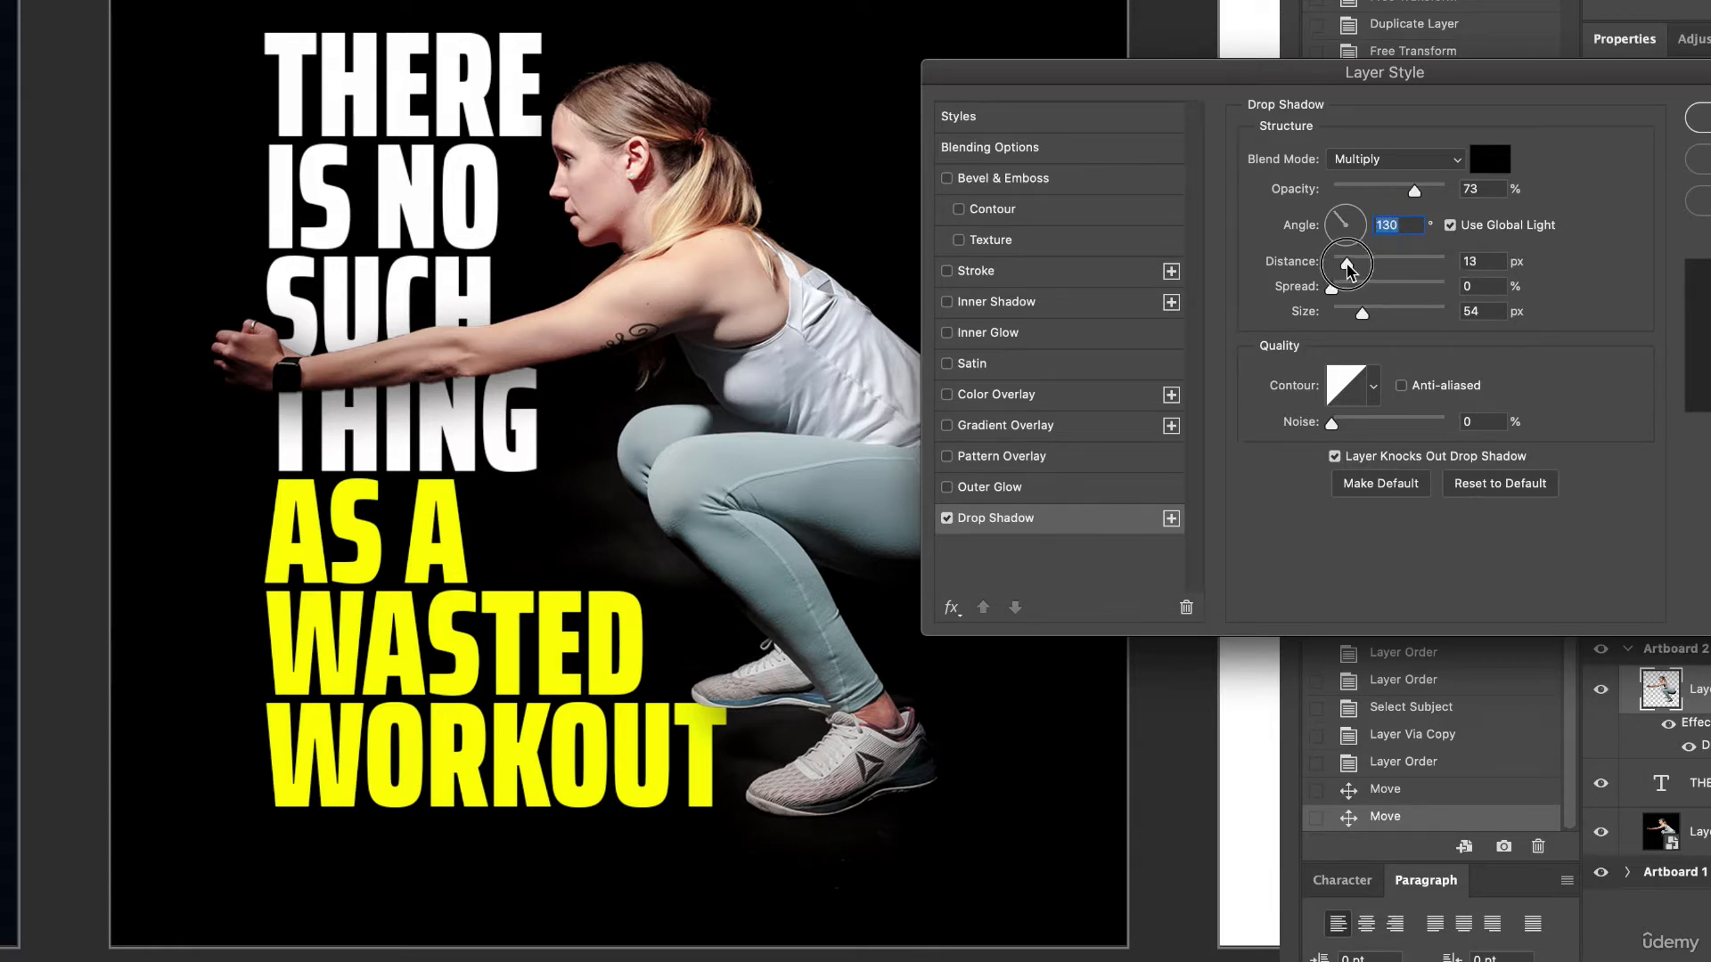
{"action": "left_click", "coordinate": [1355, 264]}
{"action": "left_click", "coordinate": [1353, 318]}
{"action": "left_click_drag", "start_coordinate": [1353, 319], "coordinate": [1352, 321]}
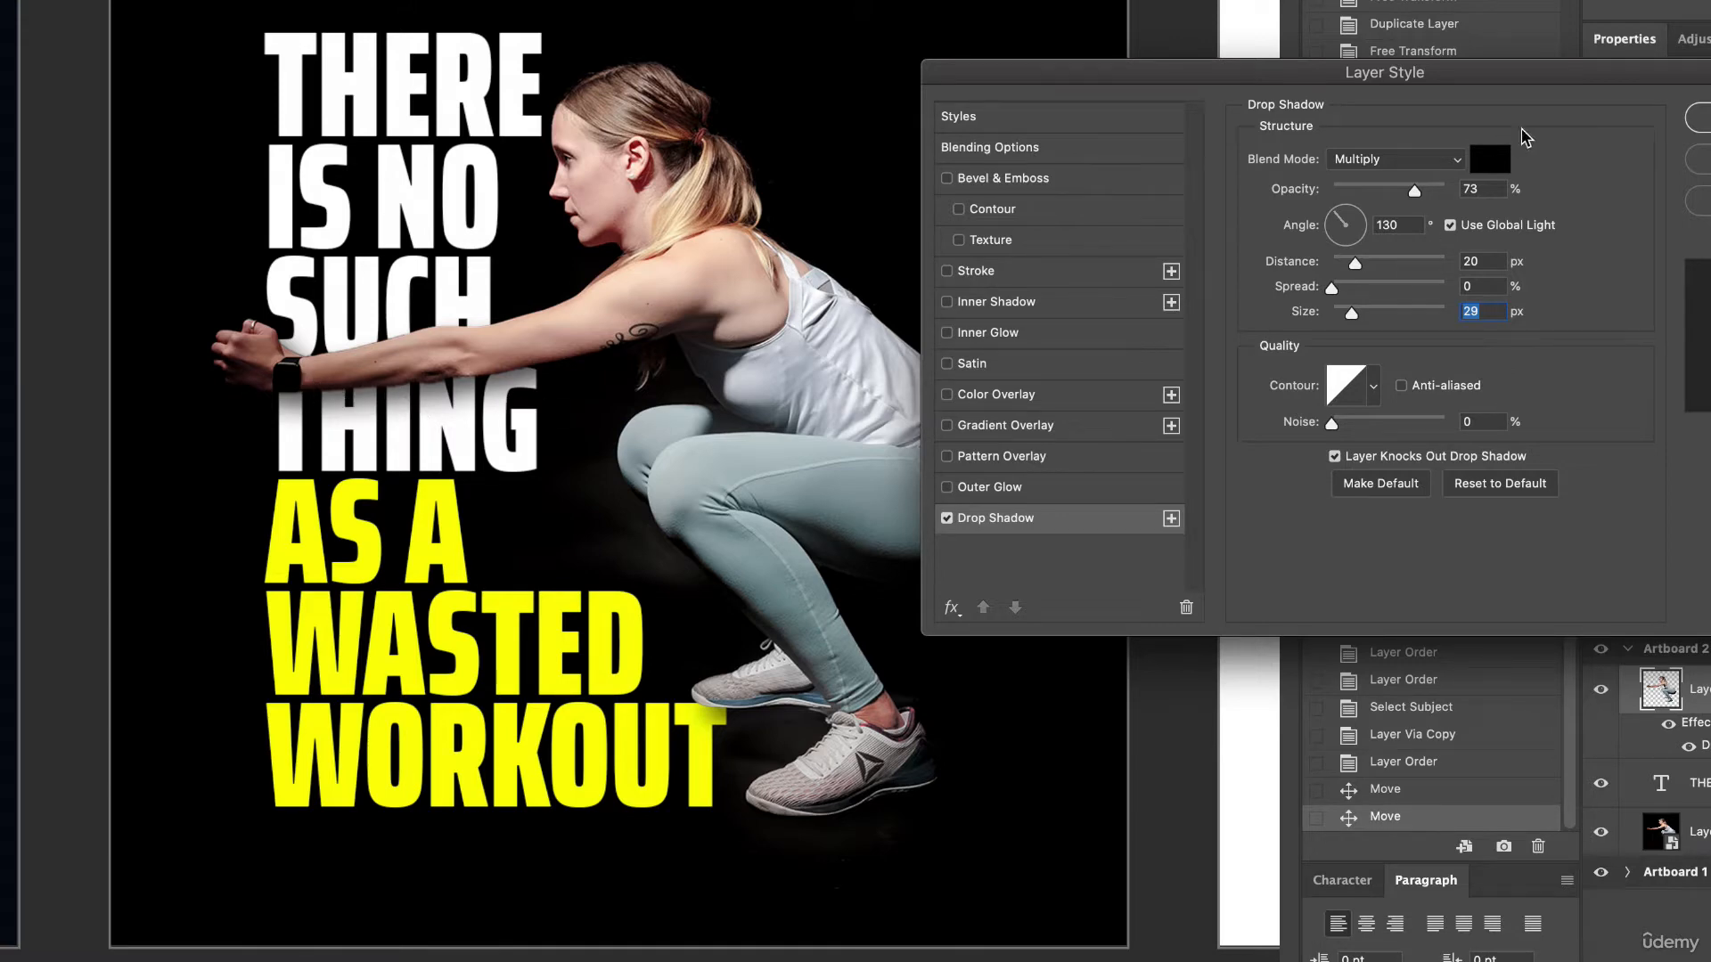
{"action": "left_click", "coordinate": [1702, 117]}
Reposition the workout text and the woman's cut-out together so the composition sits roughly centred on Artboard 2.
{"action": "left_click_drag", "start_coordinate": [958, 450], "coordinate": [934, 468]}
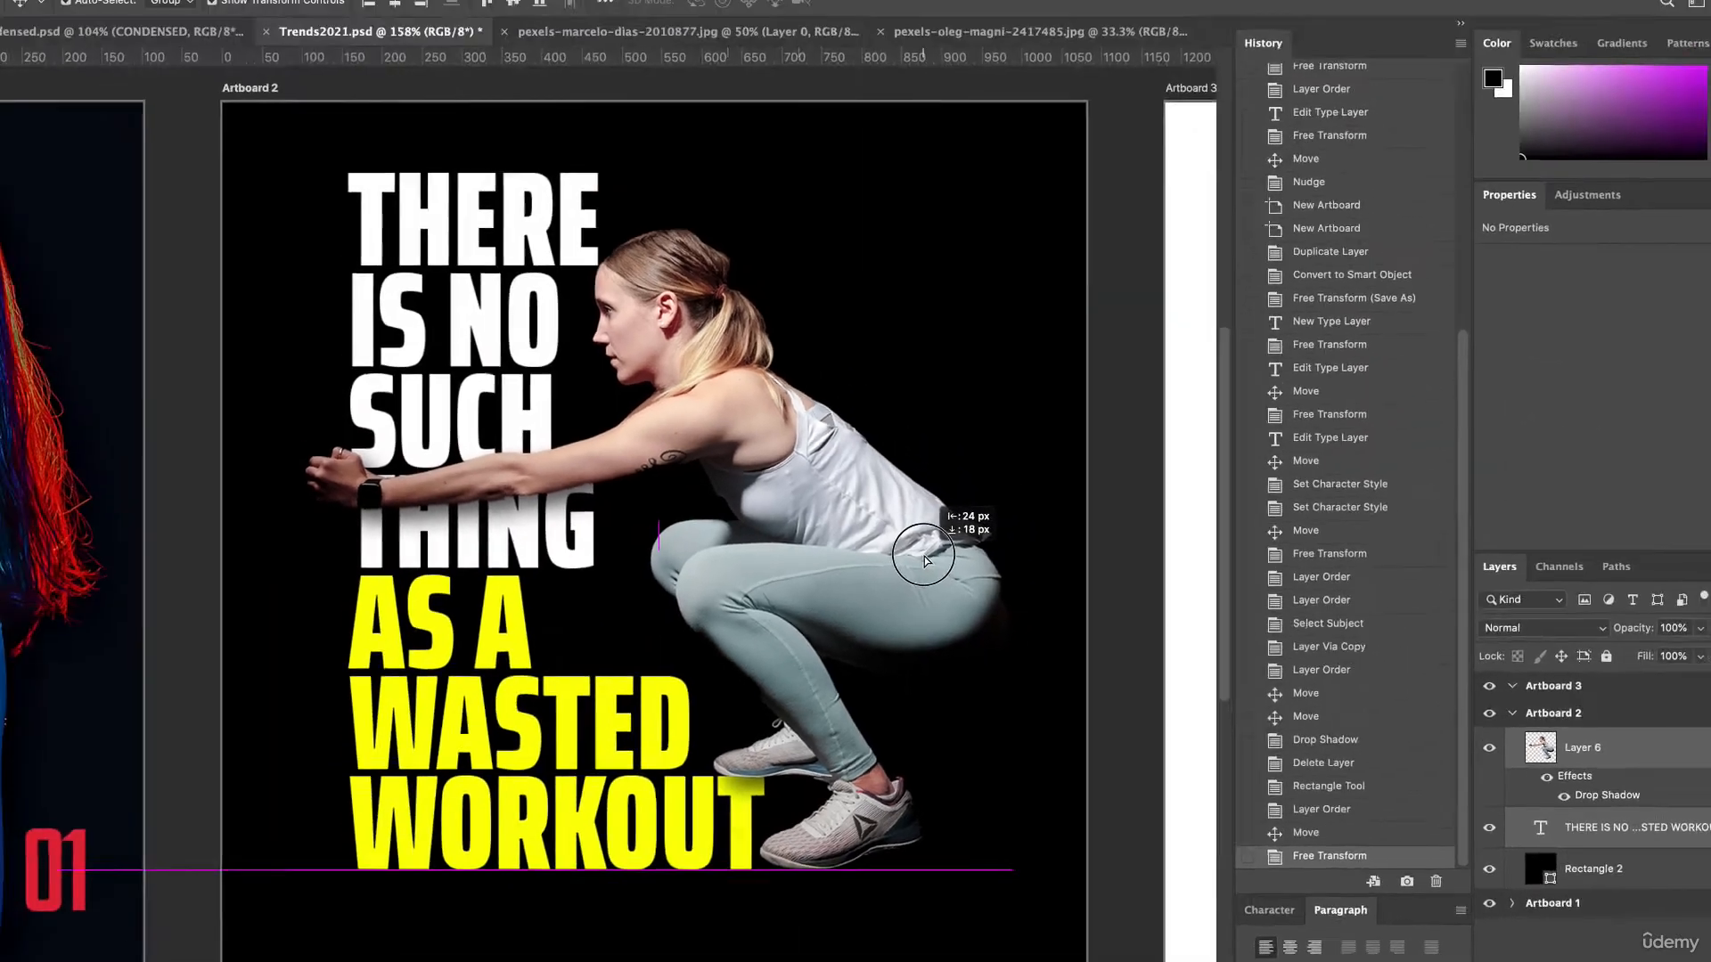
{"action": "left_click_drag", "start_coordinate": [918, 587], "coordinate": [918, 588]}
{"action": "left_click", "coordinate": [1151, 580]}
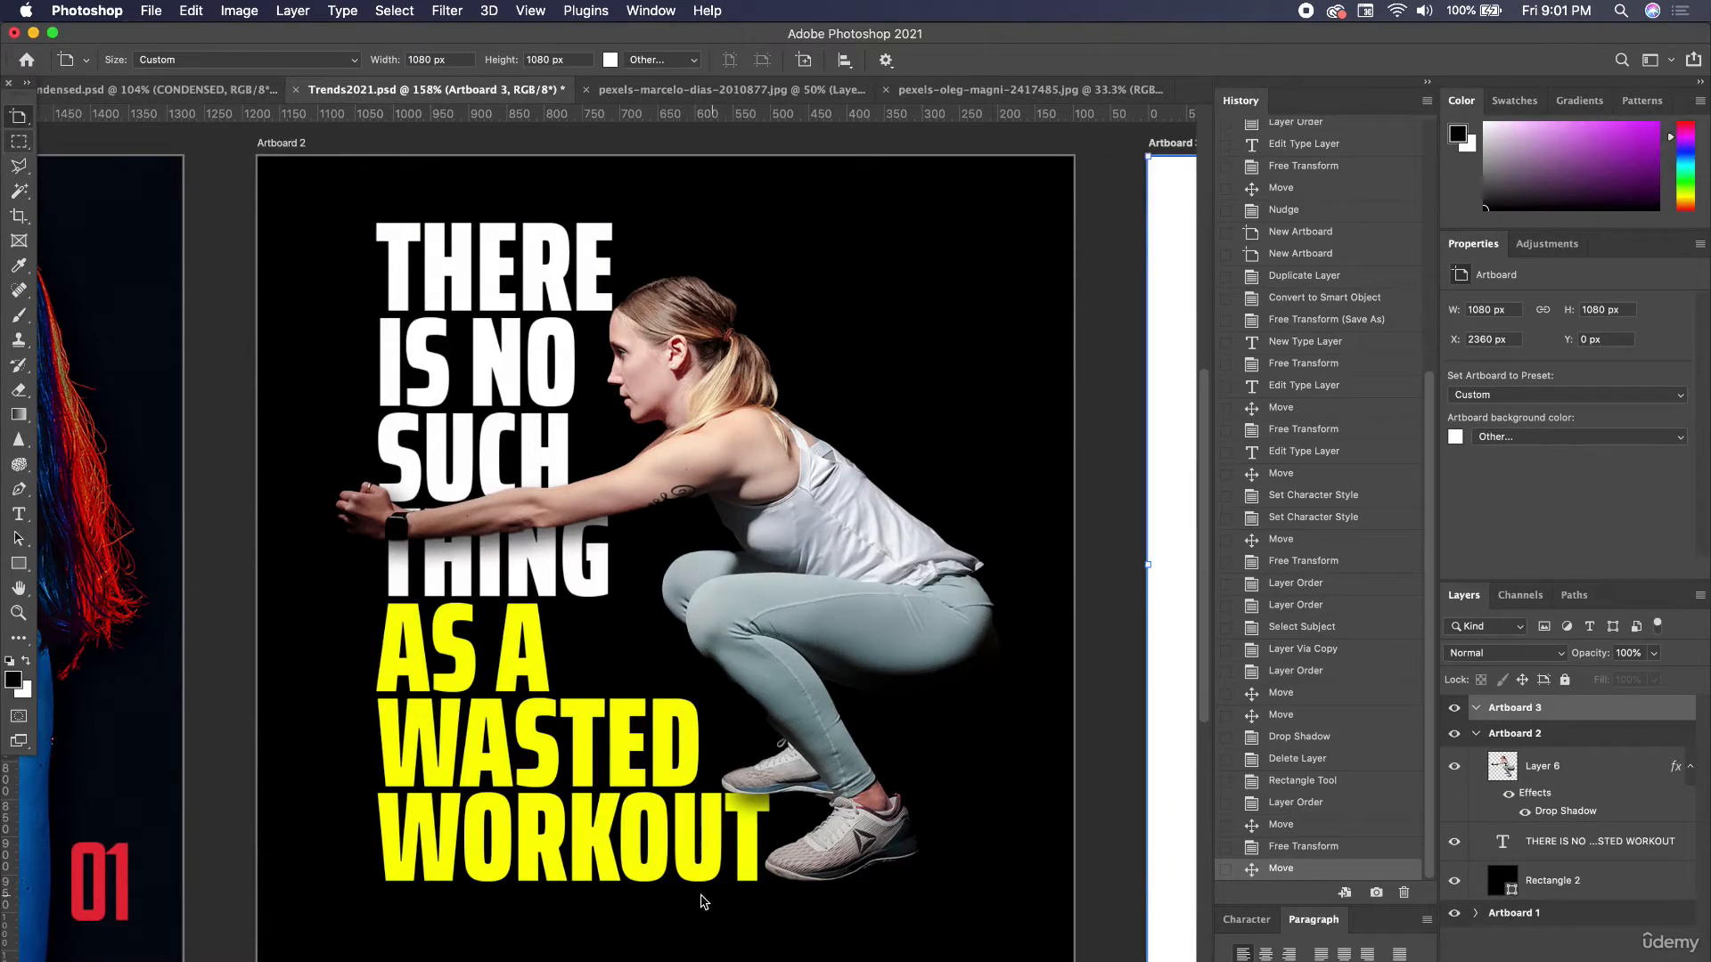
{"action": "key", "text": "v"}
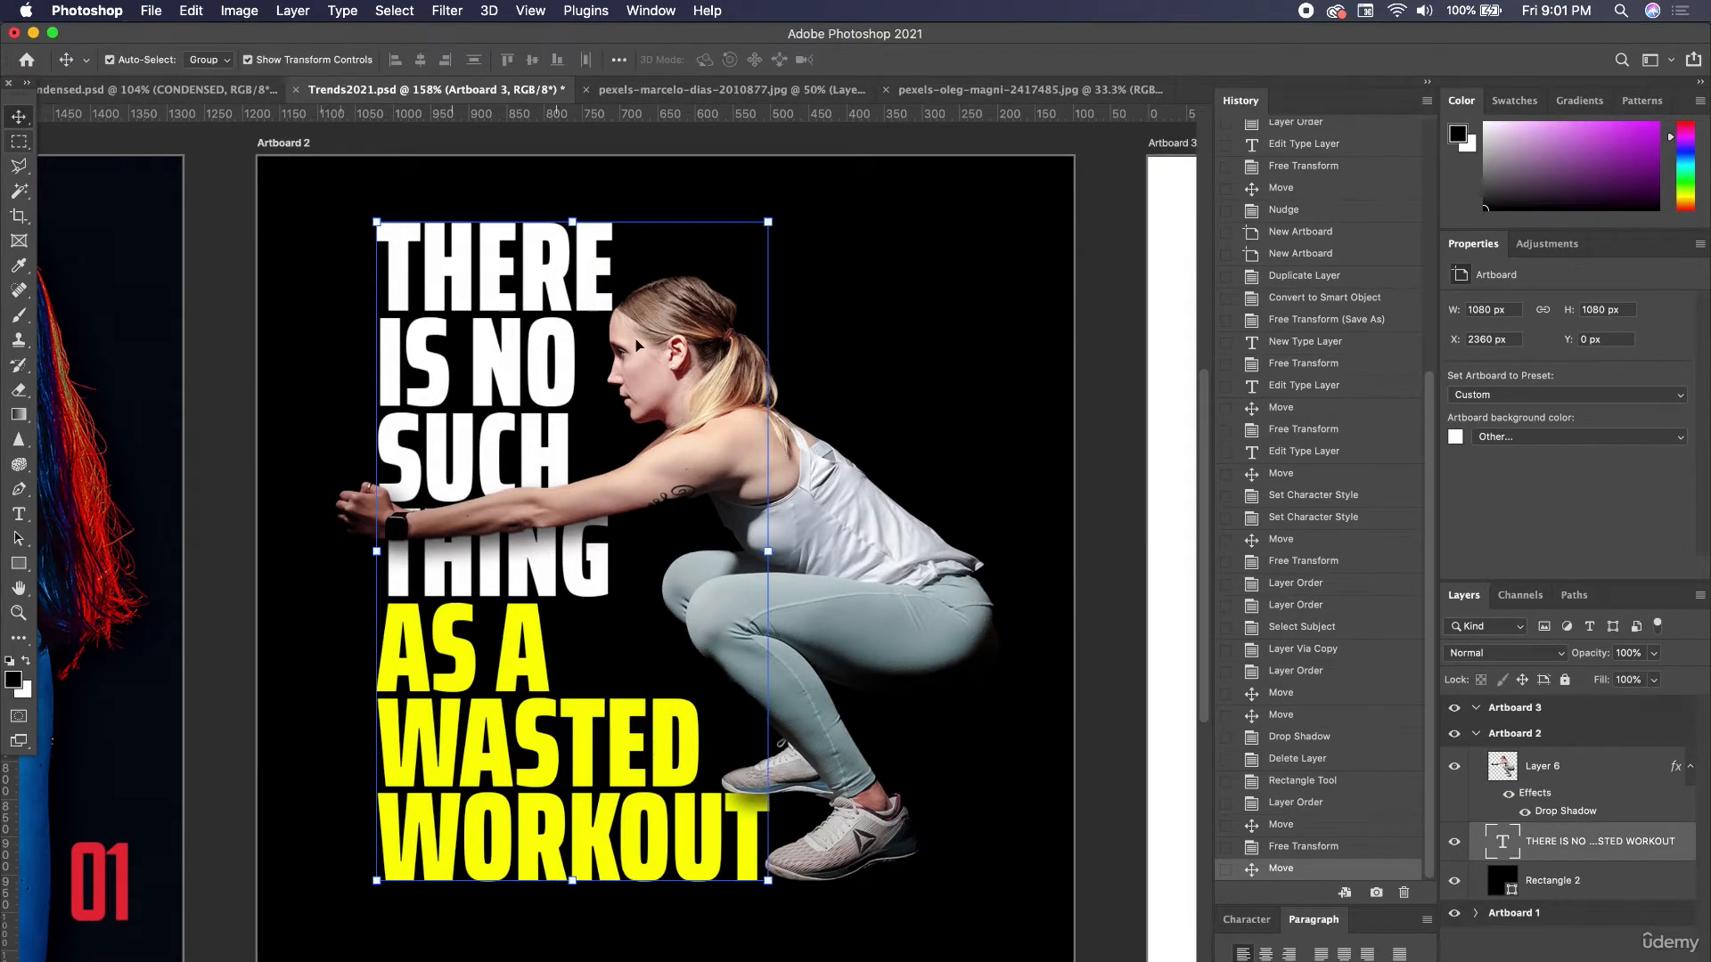
{"action": "mouse_move", "coordinate": [883, 539]}
{"action": "left_mouse_down"}
{"action": "mouse_move", "coordinate": [833, 539]}
{"action": "mouse_move", "coordinate": [943, 540]}
{"action": "mouse_move", "coordinate": [901, 615]}
{"action": "mouse_move", "coordinate": [887, 548]}
{"action": "left_mouse_up"}
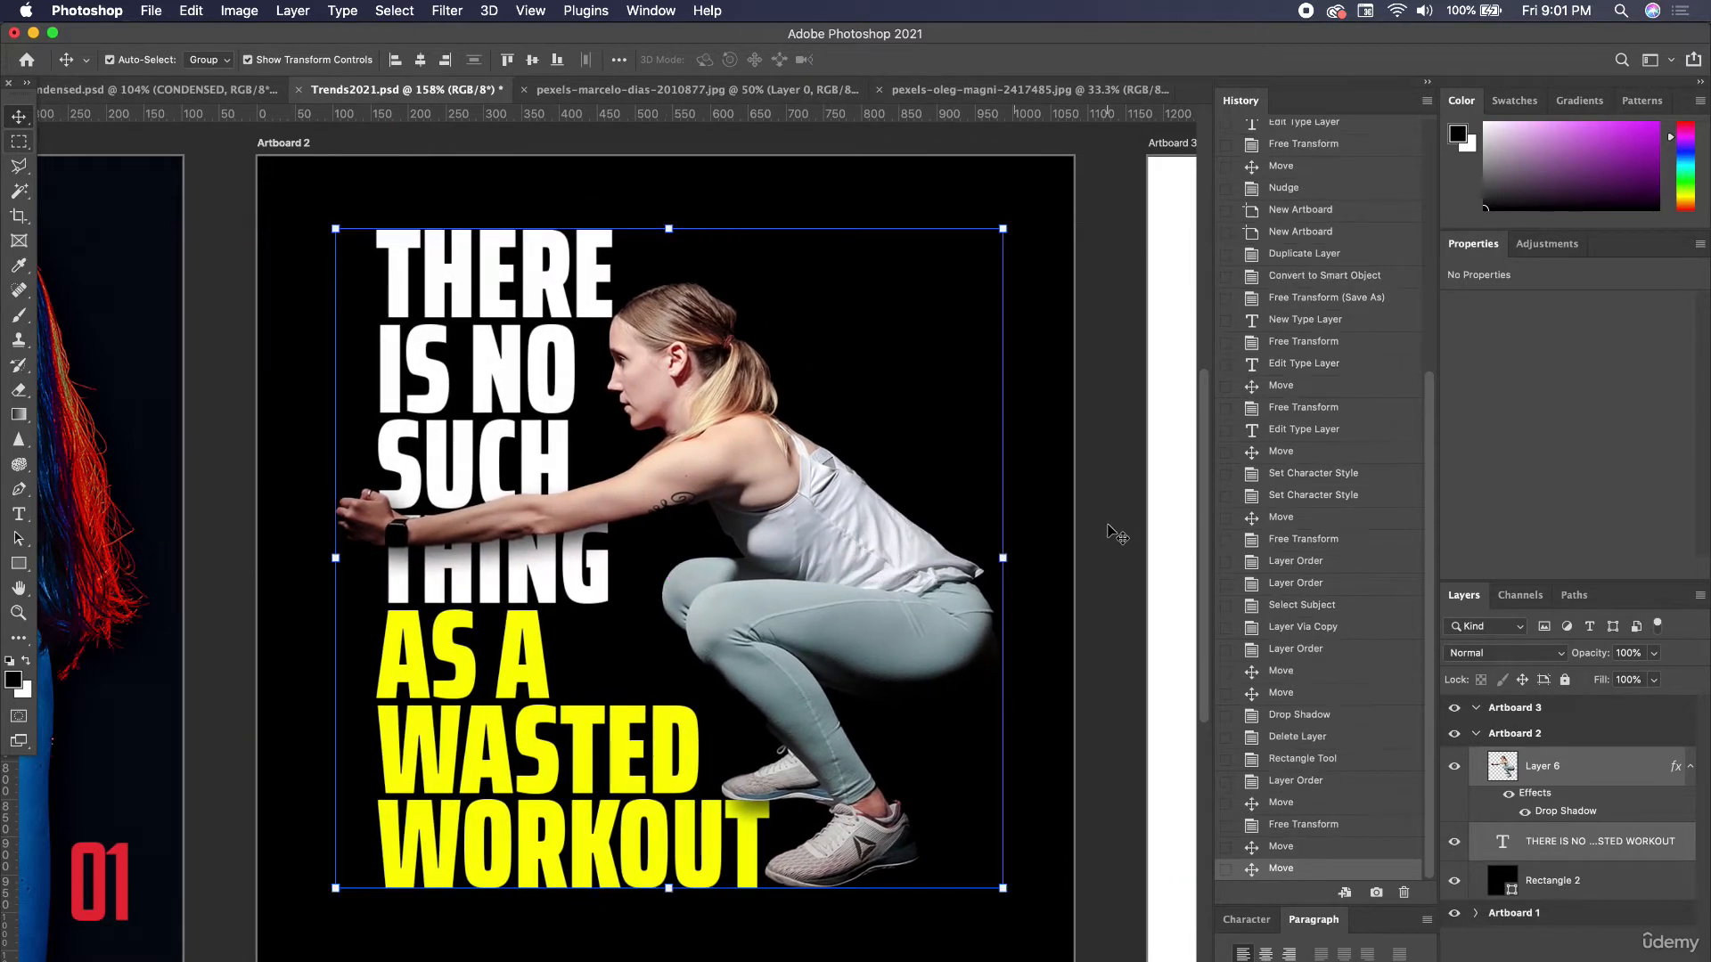
{"action": "left_click", "coordinate": [1116, 534]}
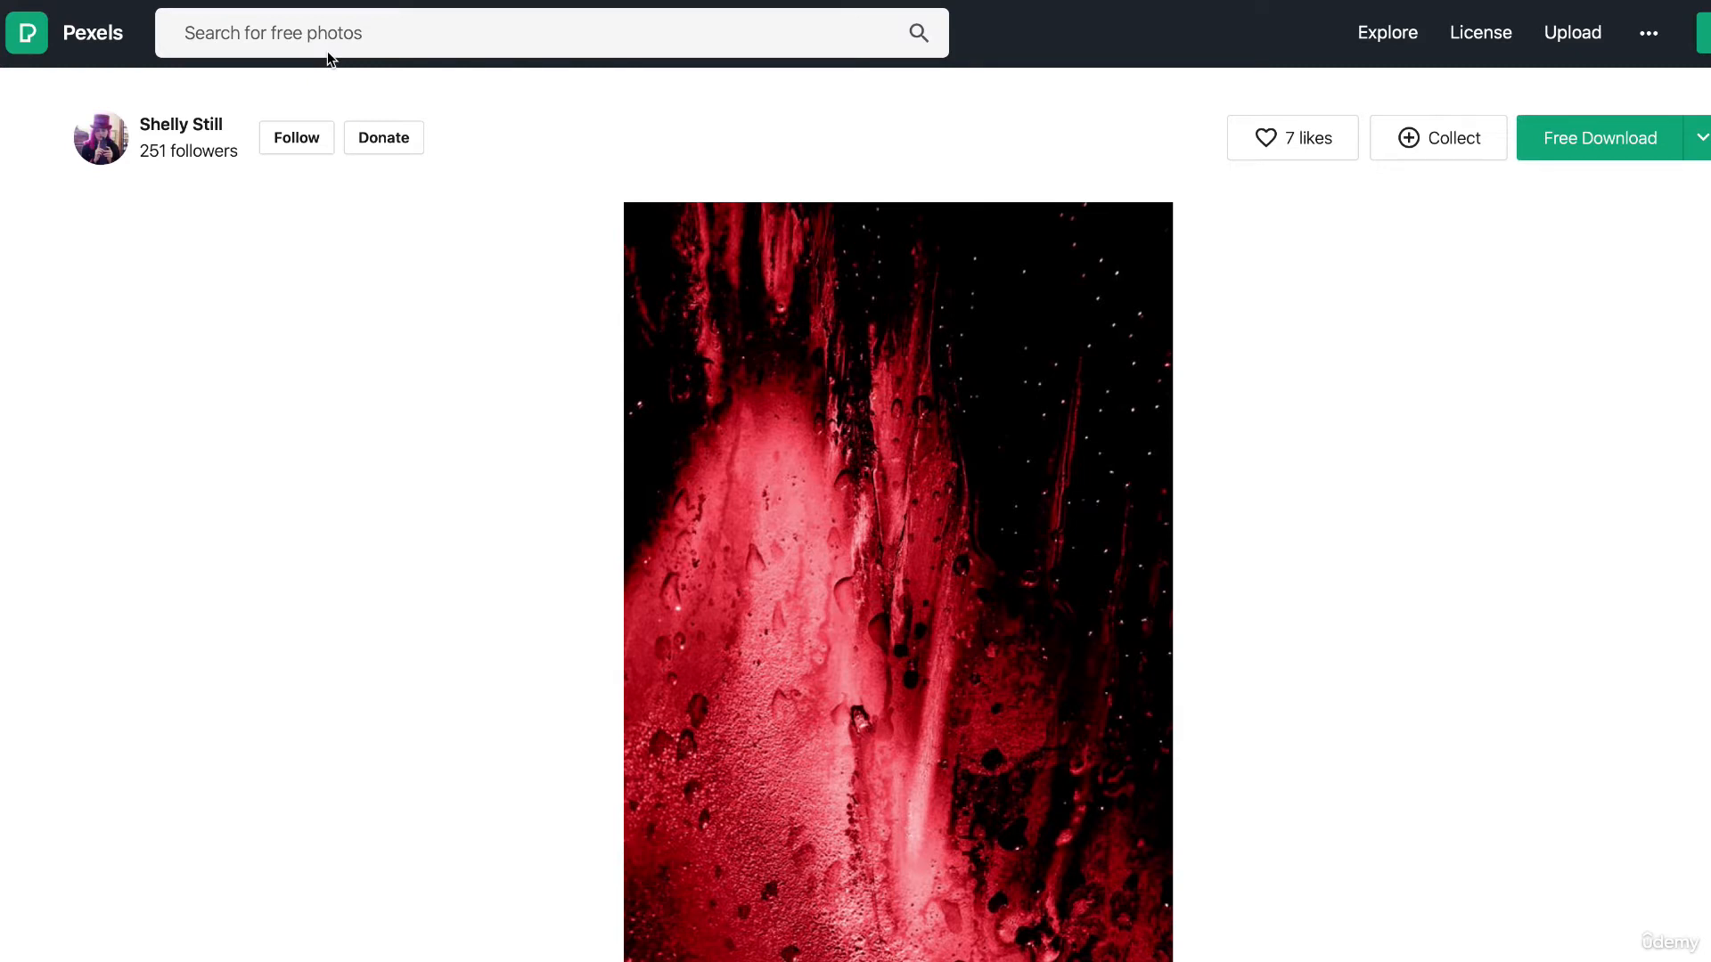
Place the red textured Pexels photo from the Downloads folder onto Artboard 2, near the artboard's upper-left corner.
{"action": "scroll", "coordinate": [473, 480], "scroll_direction": "down", "scroll_amount": 2}
{"action": "scroll", "coordinate": [853, 457], "scroll_direction": "up", "scroll_amount": 2}
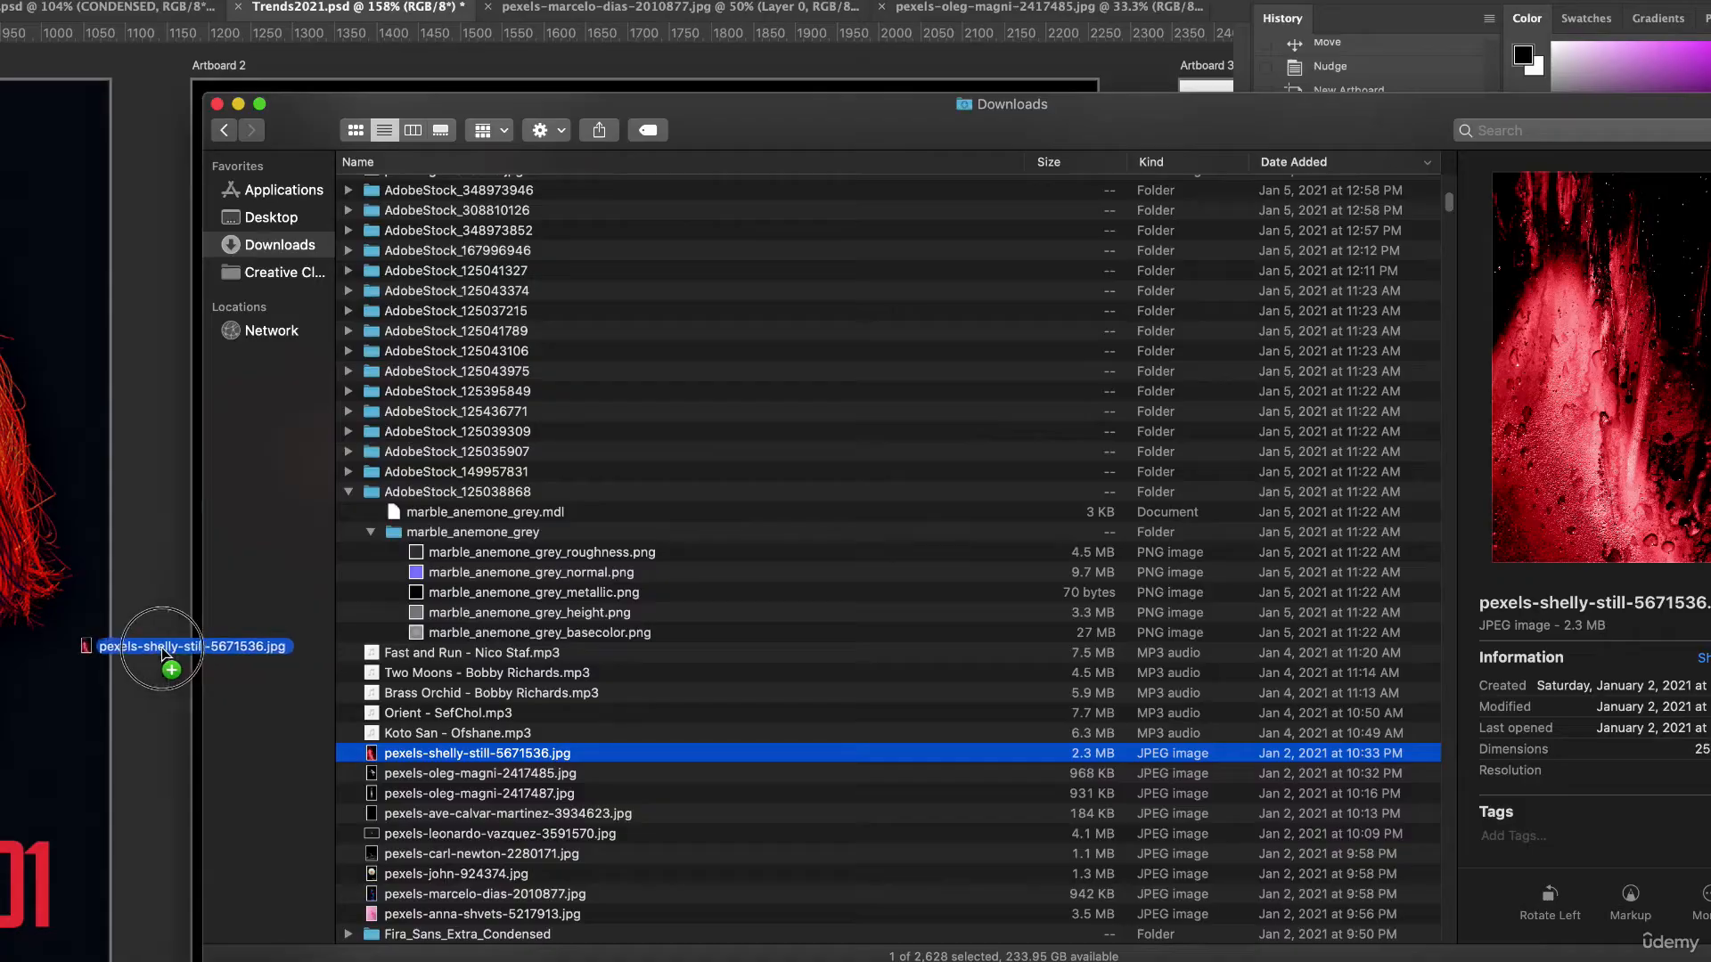
{"action": "left_click_drag", "start_coordinate": [258, 751], "coordinate": [379, 579]}
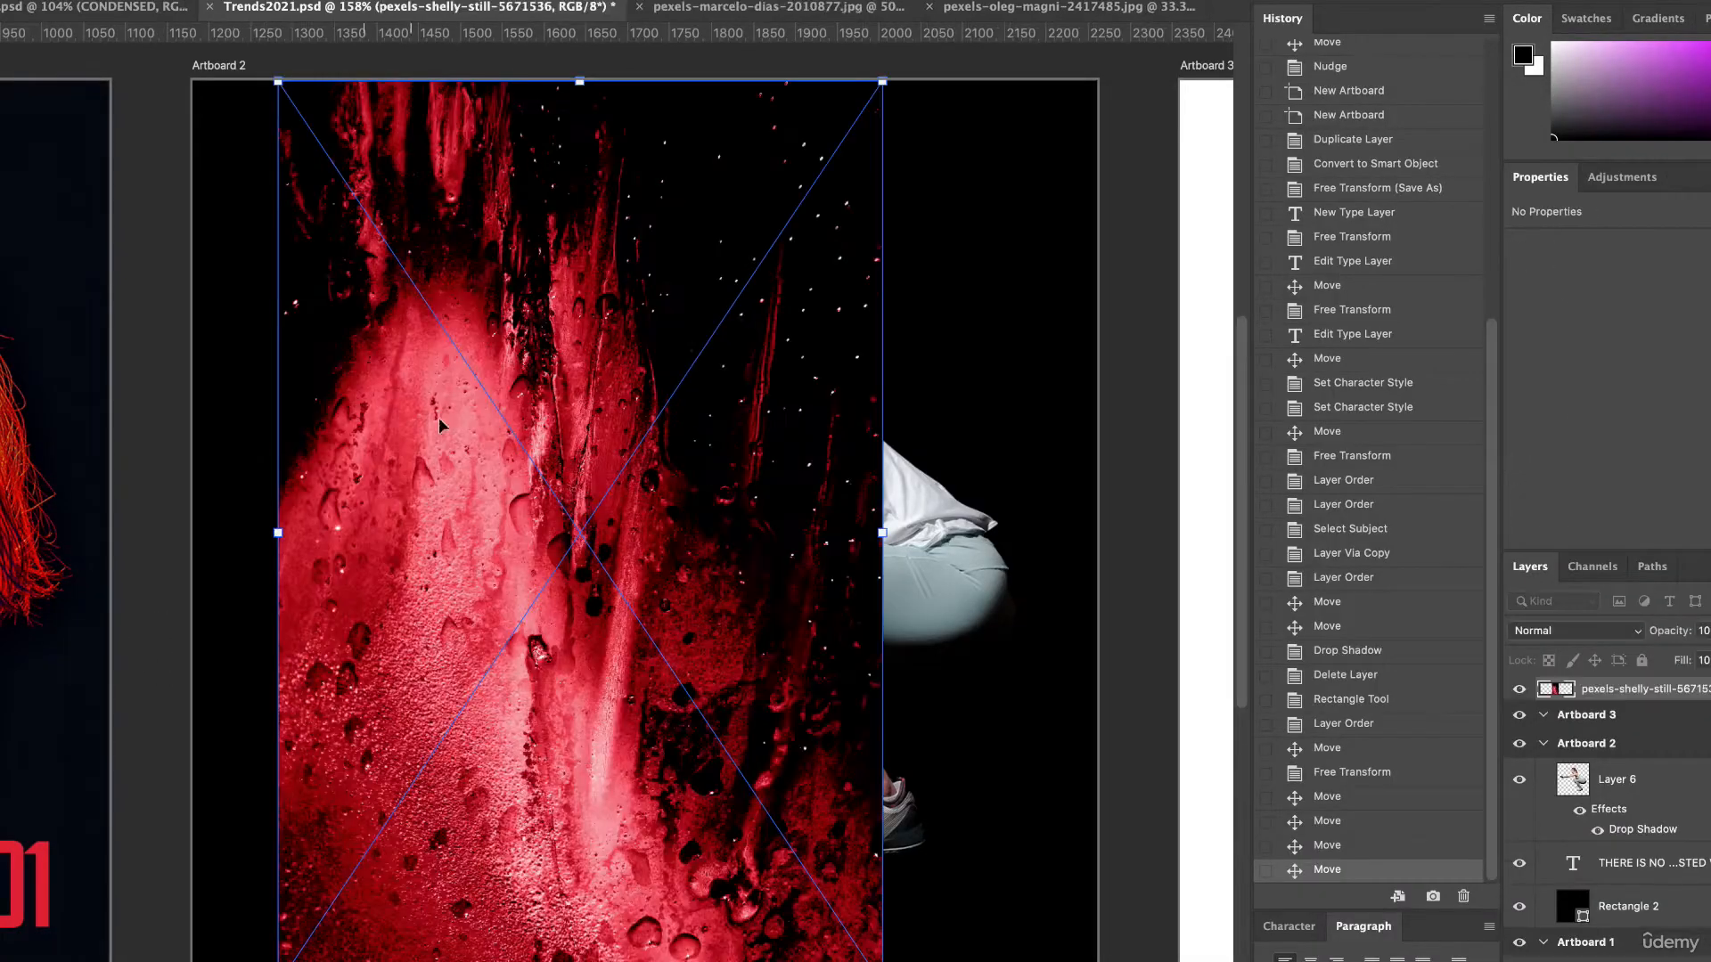
{"action": "left_click_drag", "start_coordinate": [736, 374], "coordinate": [632, 310]}
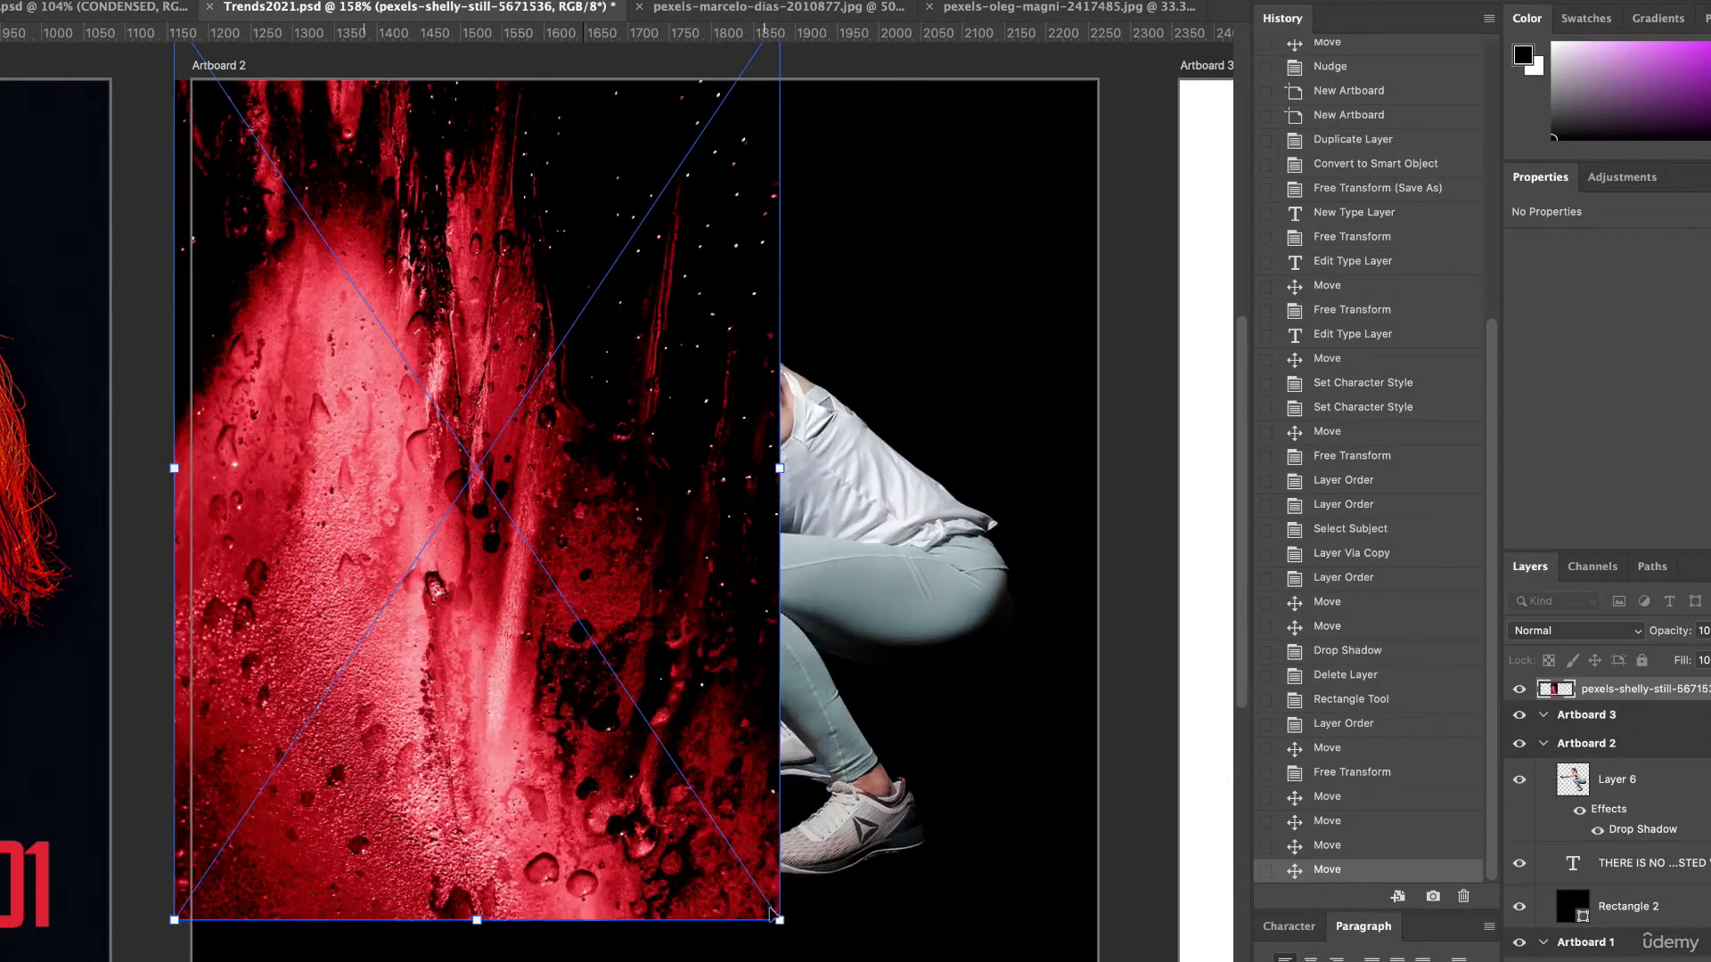
Enlarge the placed texture to 1127 × 1684 px so it covers all of Artboard 2, and commit the placement.
{"action": "left_click_drag", "start_coordinate": [778, 918], "coordinate": [904, 757]}
{"action": "scroll", "coordinate": [683, 461], "scroll_direction": "down", "scroll_amount": 2}
{"action": "scroll", "coordinate": [683, 457], "scroll_direction": "up", "scroll_amount": 5}
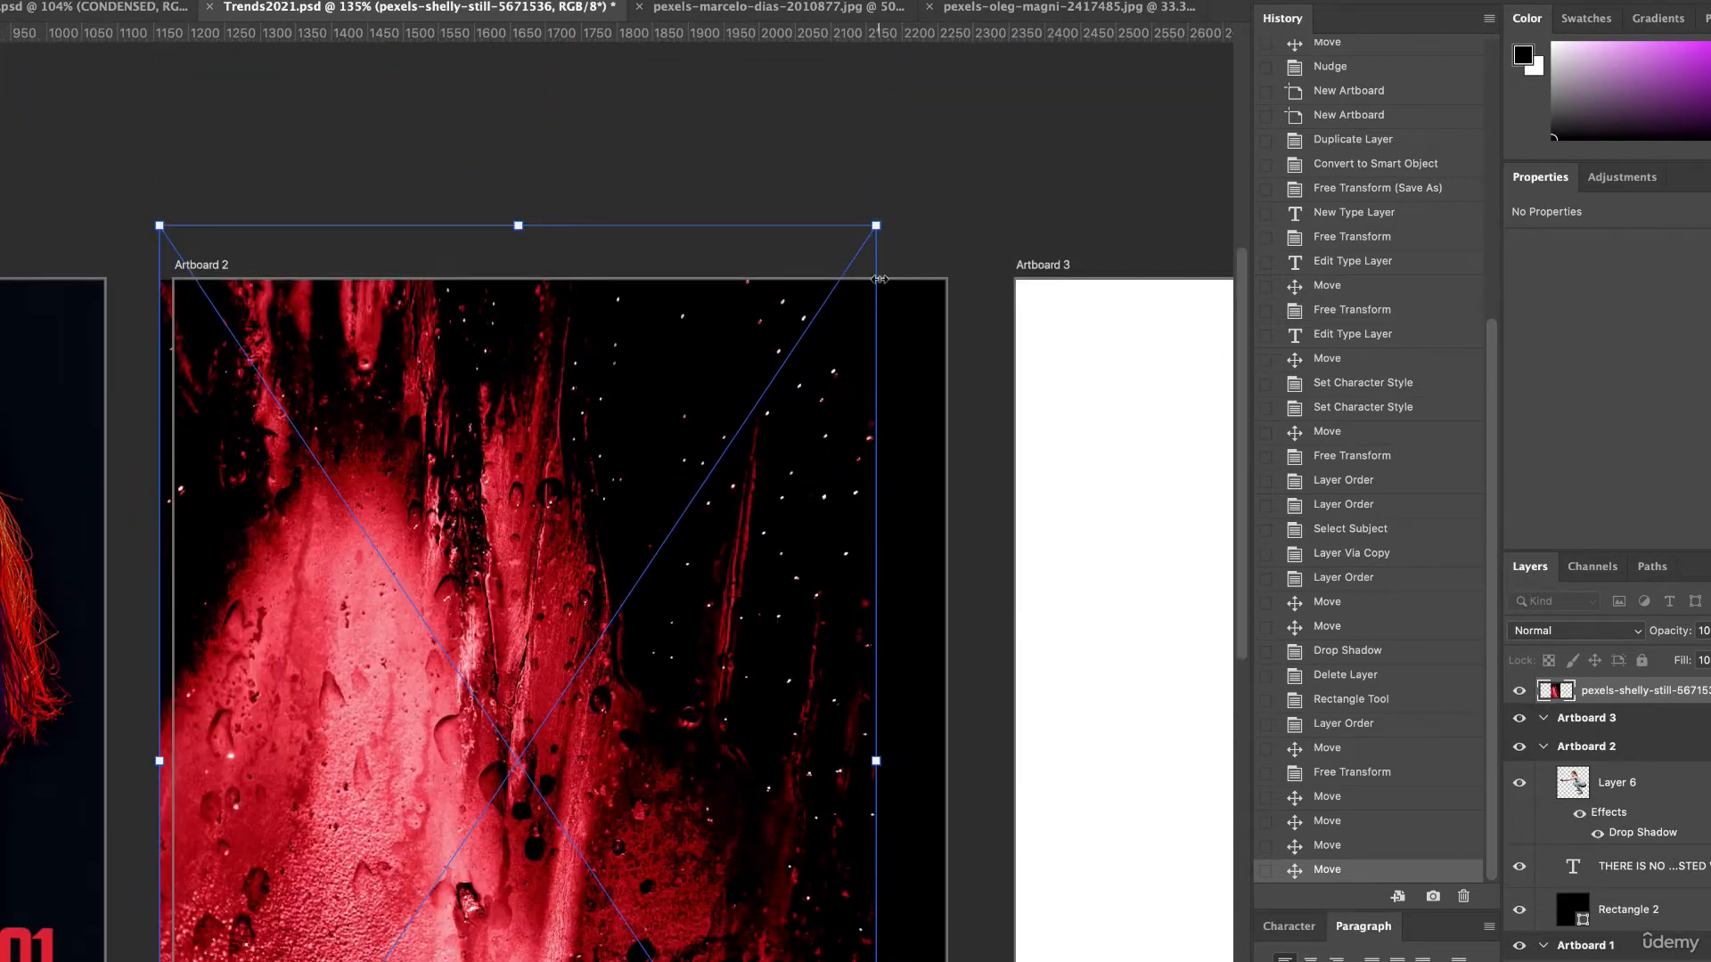
{"action": "left_click_drag", "start_coordinate": [883, 231], "coordinate": [964, 95]}
{"action": "scroll", "coordinate": [789, 461], "scroll_direction": "down", "scroll_amount": 2}
{"action": "scroll", "coordinate": [789, 460], "scroll_direction": "left", "scroll_amount": 2}
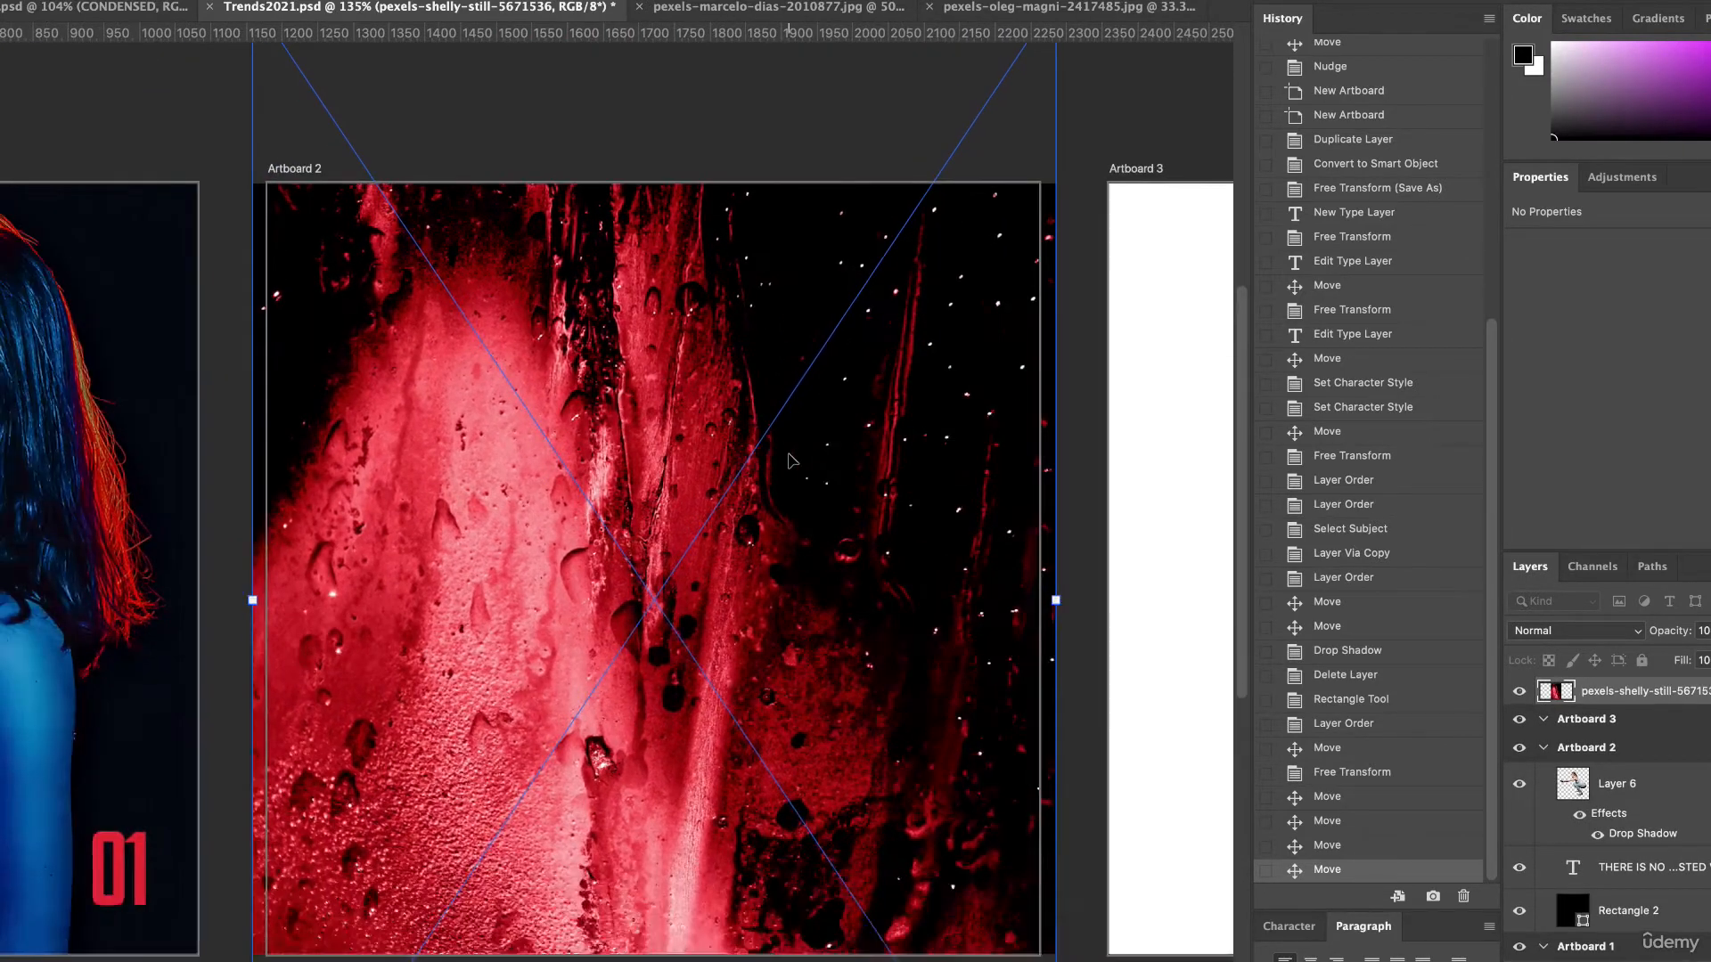
{"action": "key", "text": "Return"}
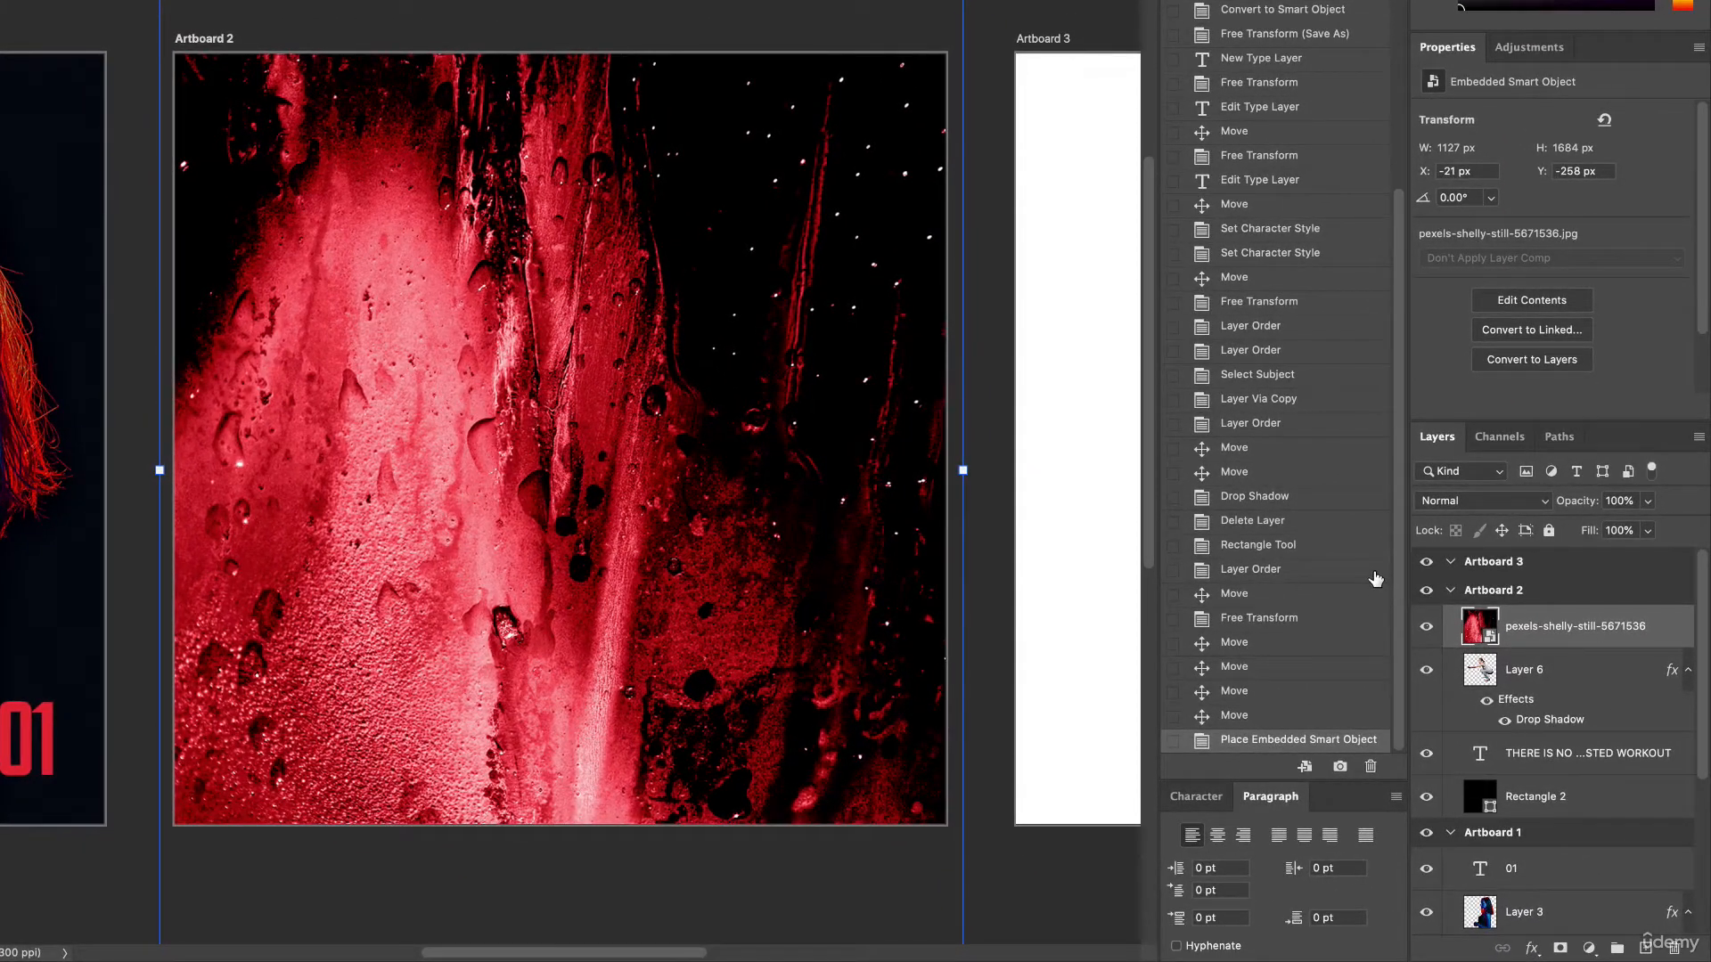
Try the Soft Light blending mode on the texture layer, and set it to Luminosity instead.
{"action": "left_click", "coordinate": [1461, 503]}
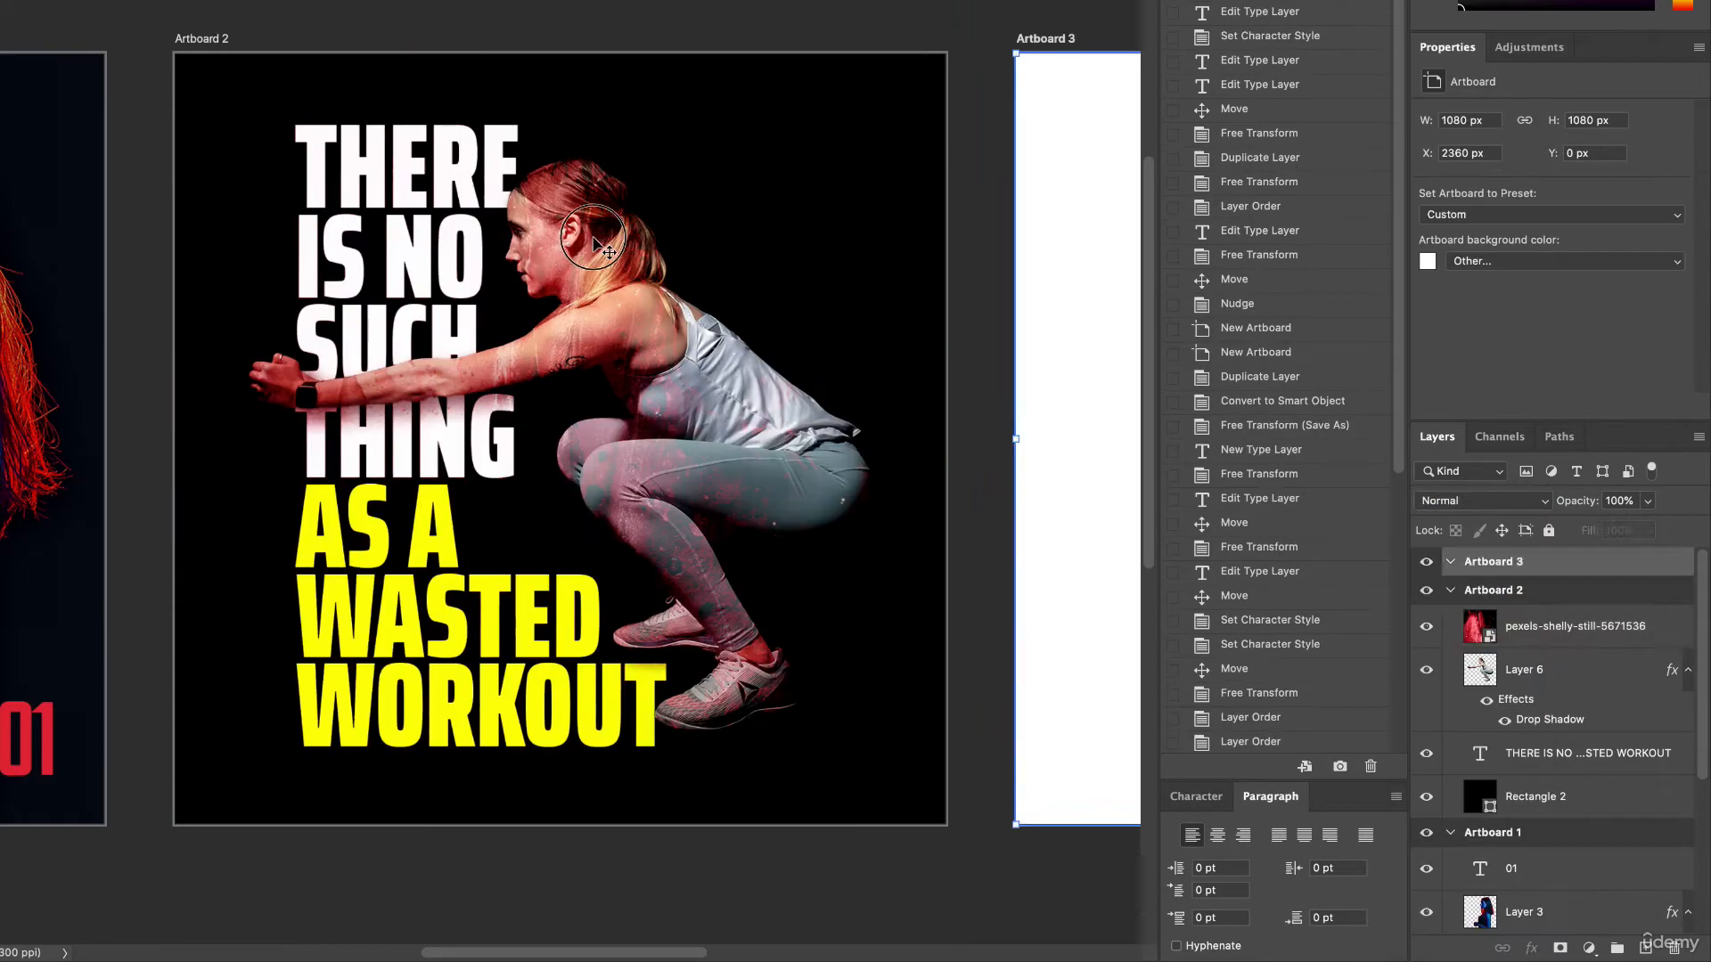
{"action": "left_click", "coordinate": [600, 245]}
{"action": "left_click", "coordinate": [1479, 500]}
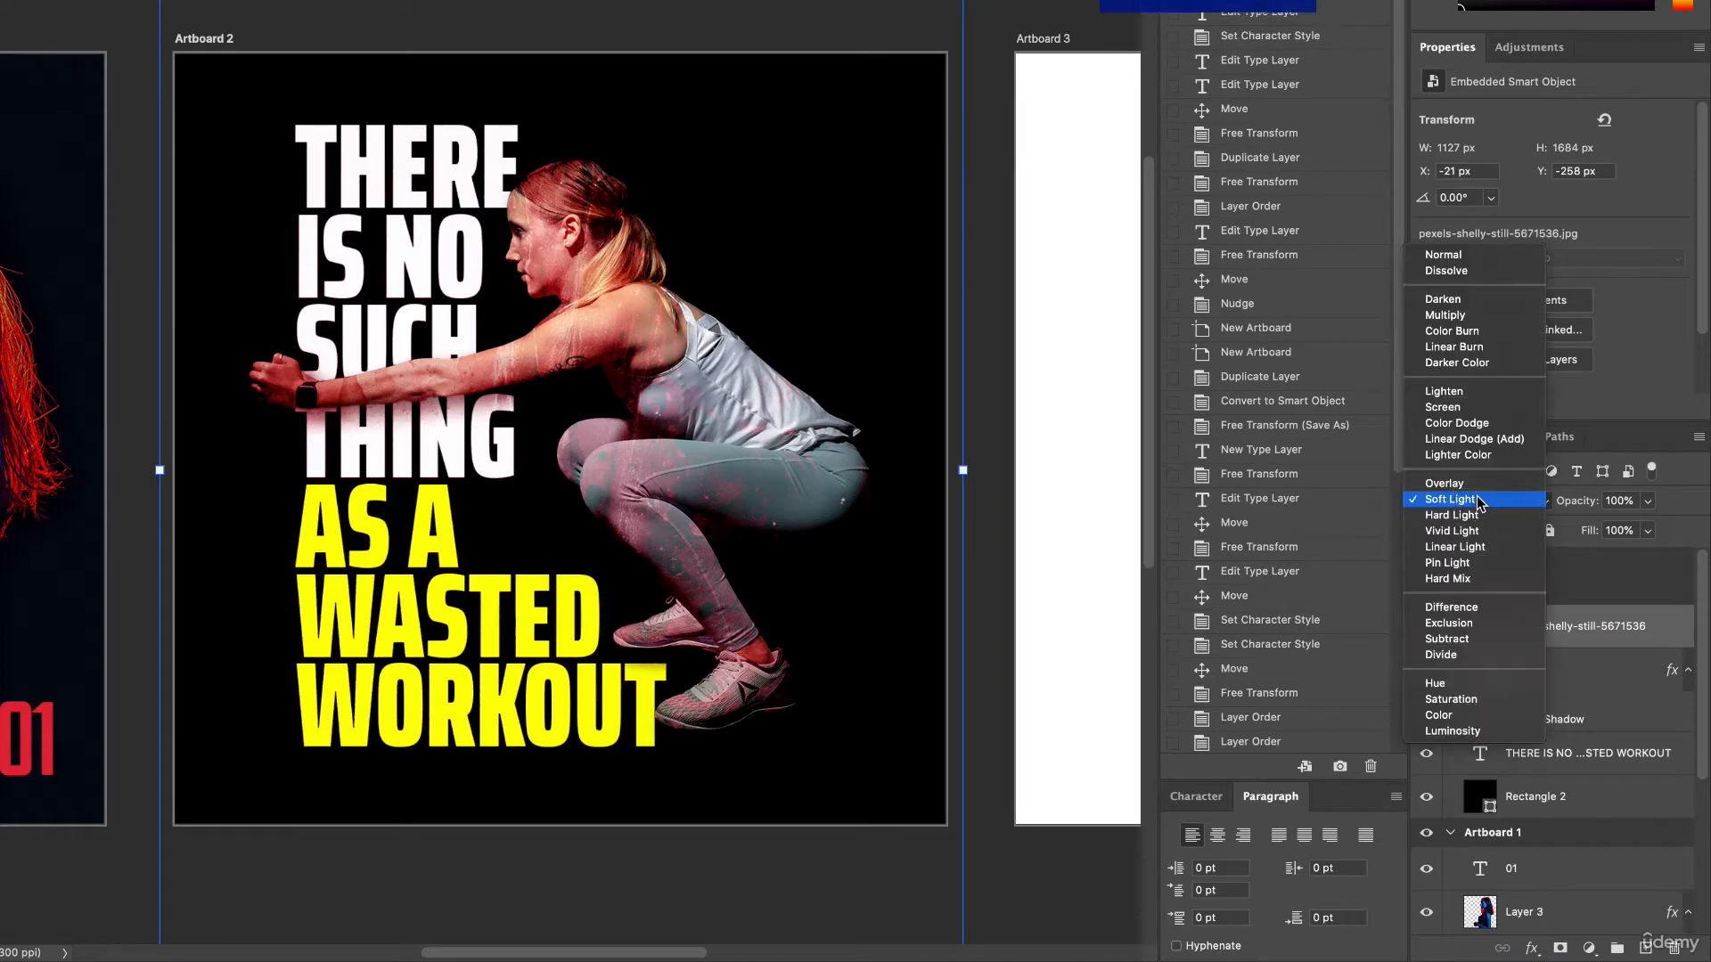
{"action": "left_click", "coordinate": [1461, 731]}
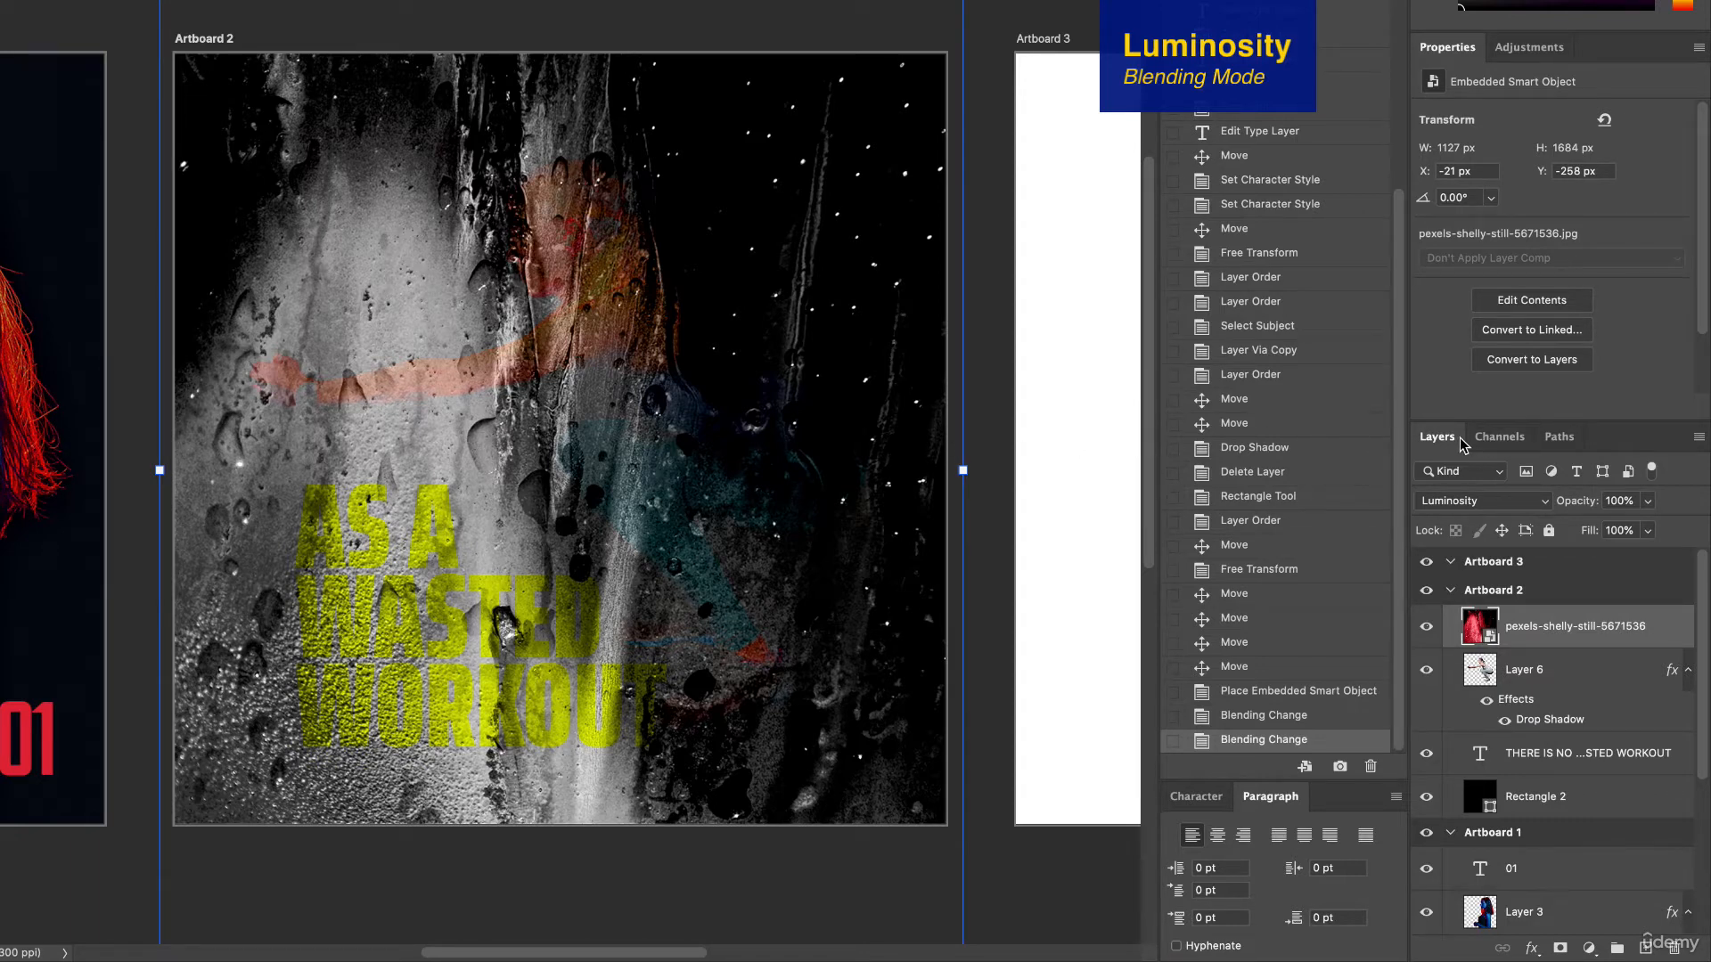
Lower the texture layer's opacity to 17%.
{"action": "left_click", "coordinate": [1647, 502]}
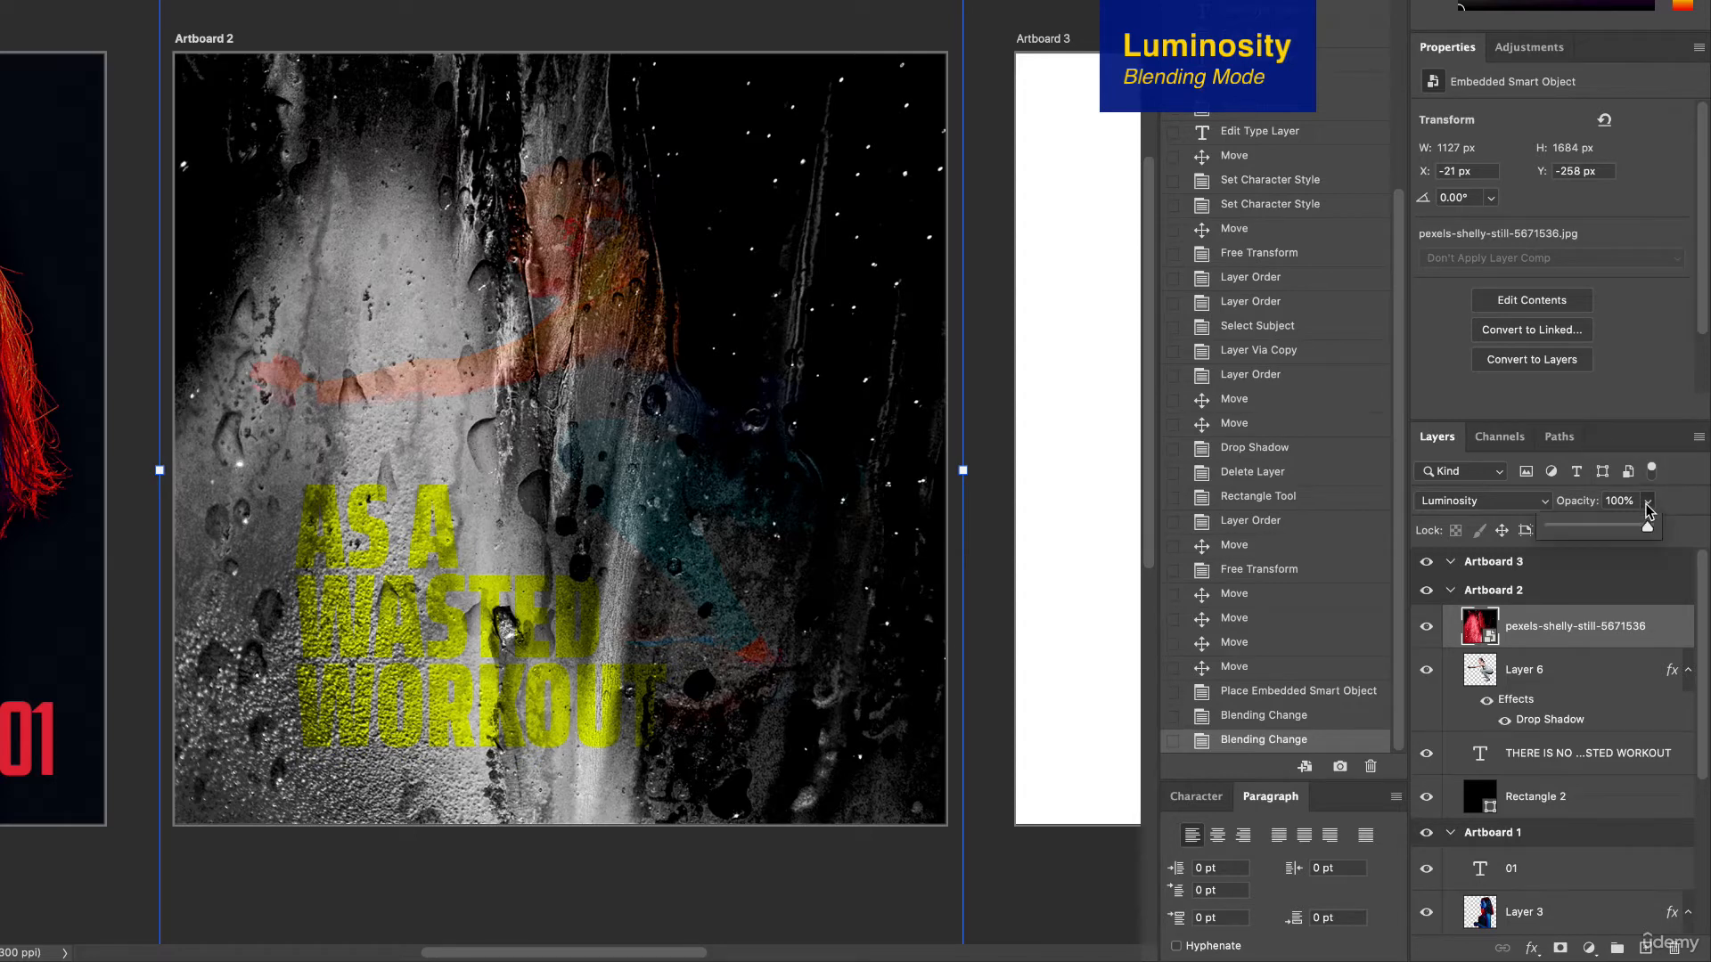
{"action": "left_click", "coordinate": [1569, 527]}
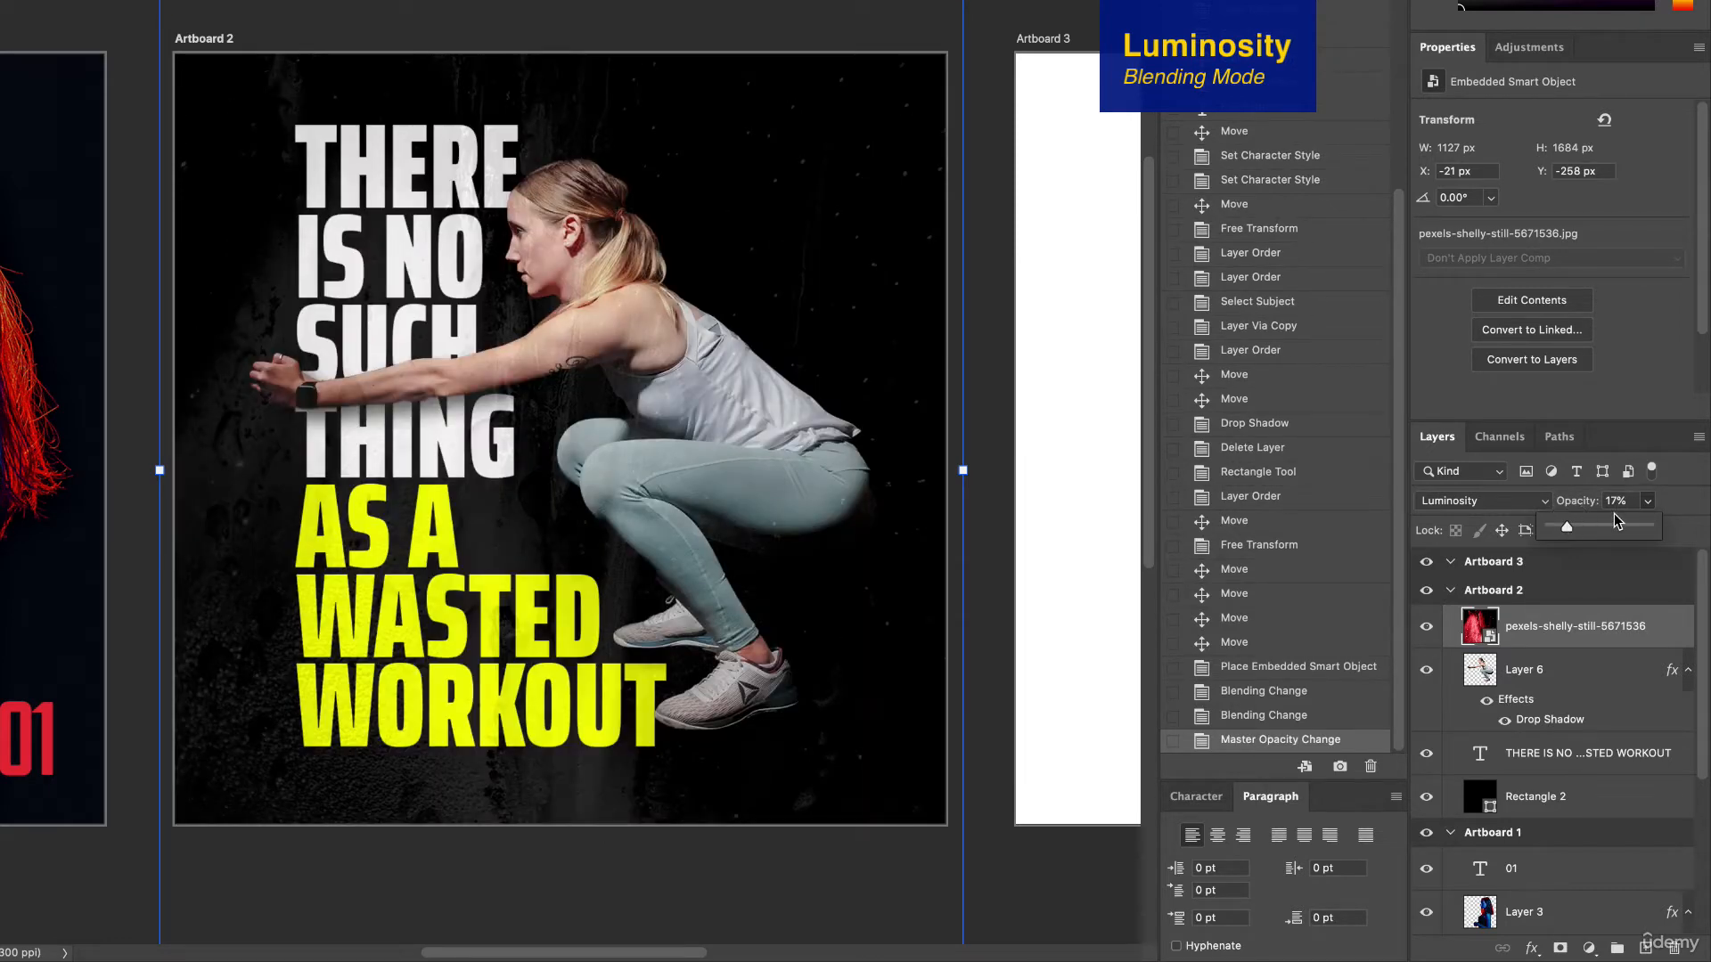
{"action": "left_click", "coordinate": [1052, 4]}
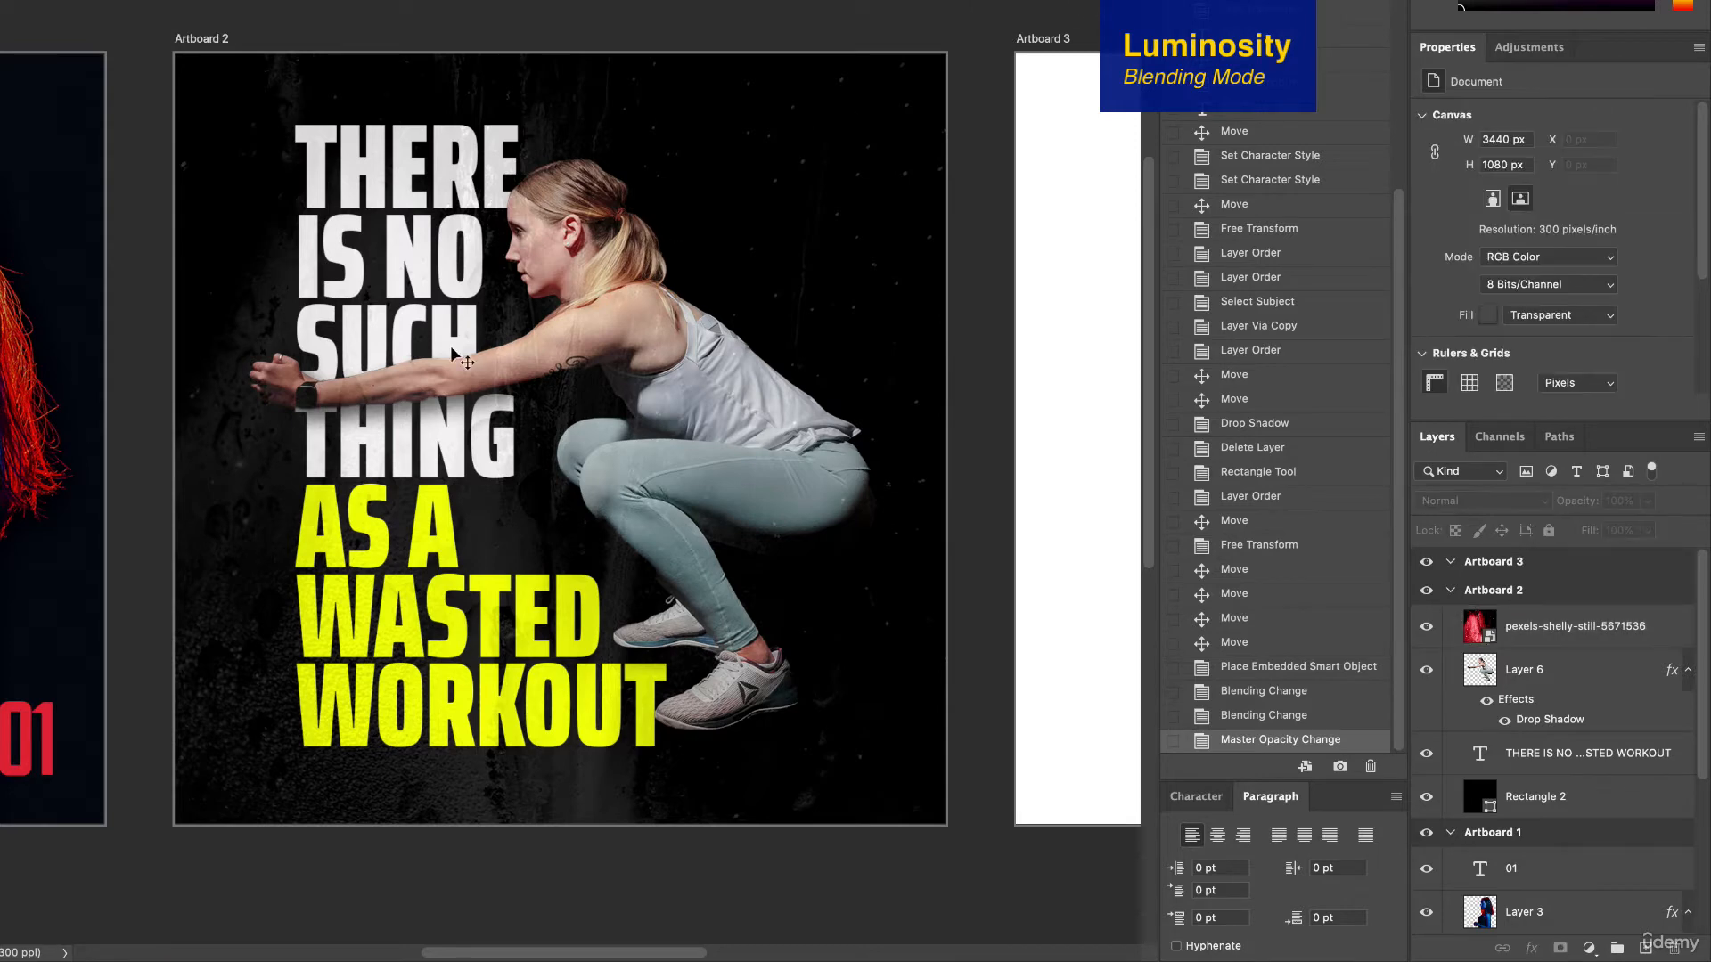
Move the texture to X -47 px, Y -186 px on Artboard 2 and reduce its opacity to 16%.
{"action": "left_click", "coordinate": [760, 220]}
{"action": "left_click_drag", "start_coordinate": [760, 219], "coordinate": [695, 354]}
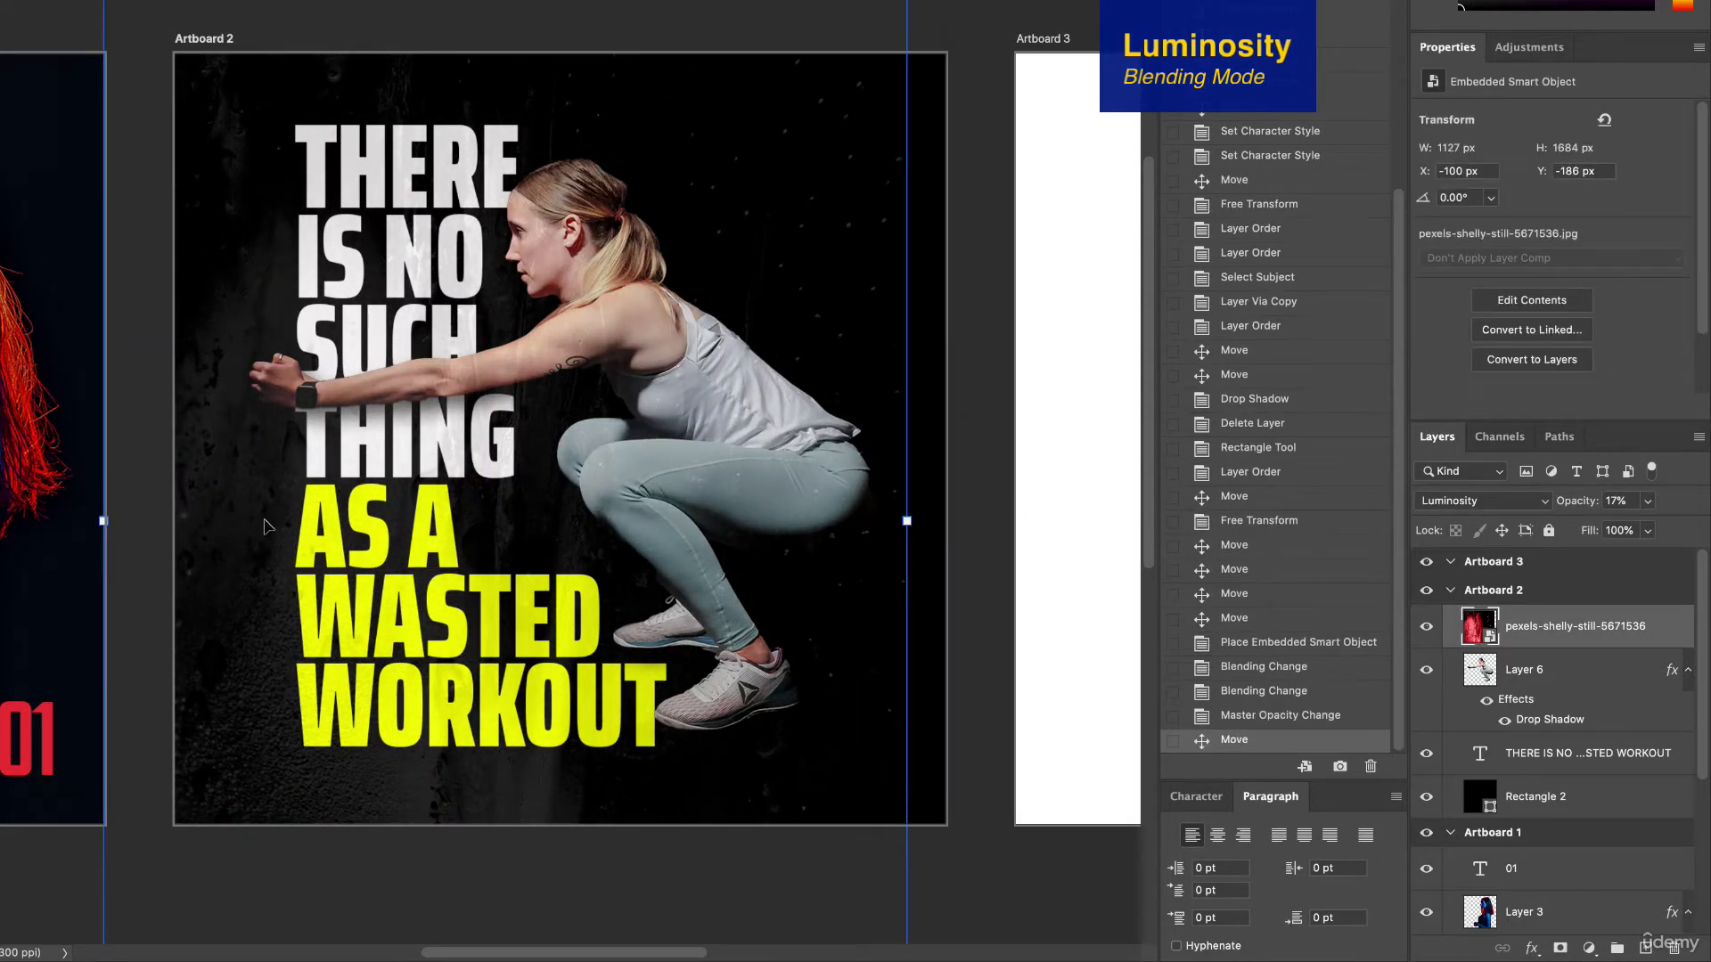
{"action": "left_click_drag", "start_coordinate": [815, 124], "coordinate": [857, 153]}
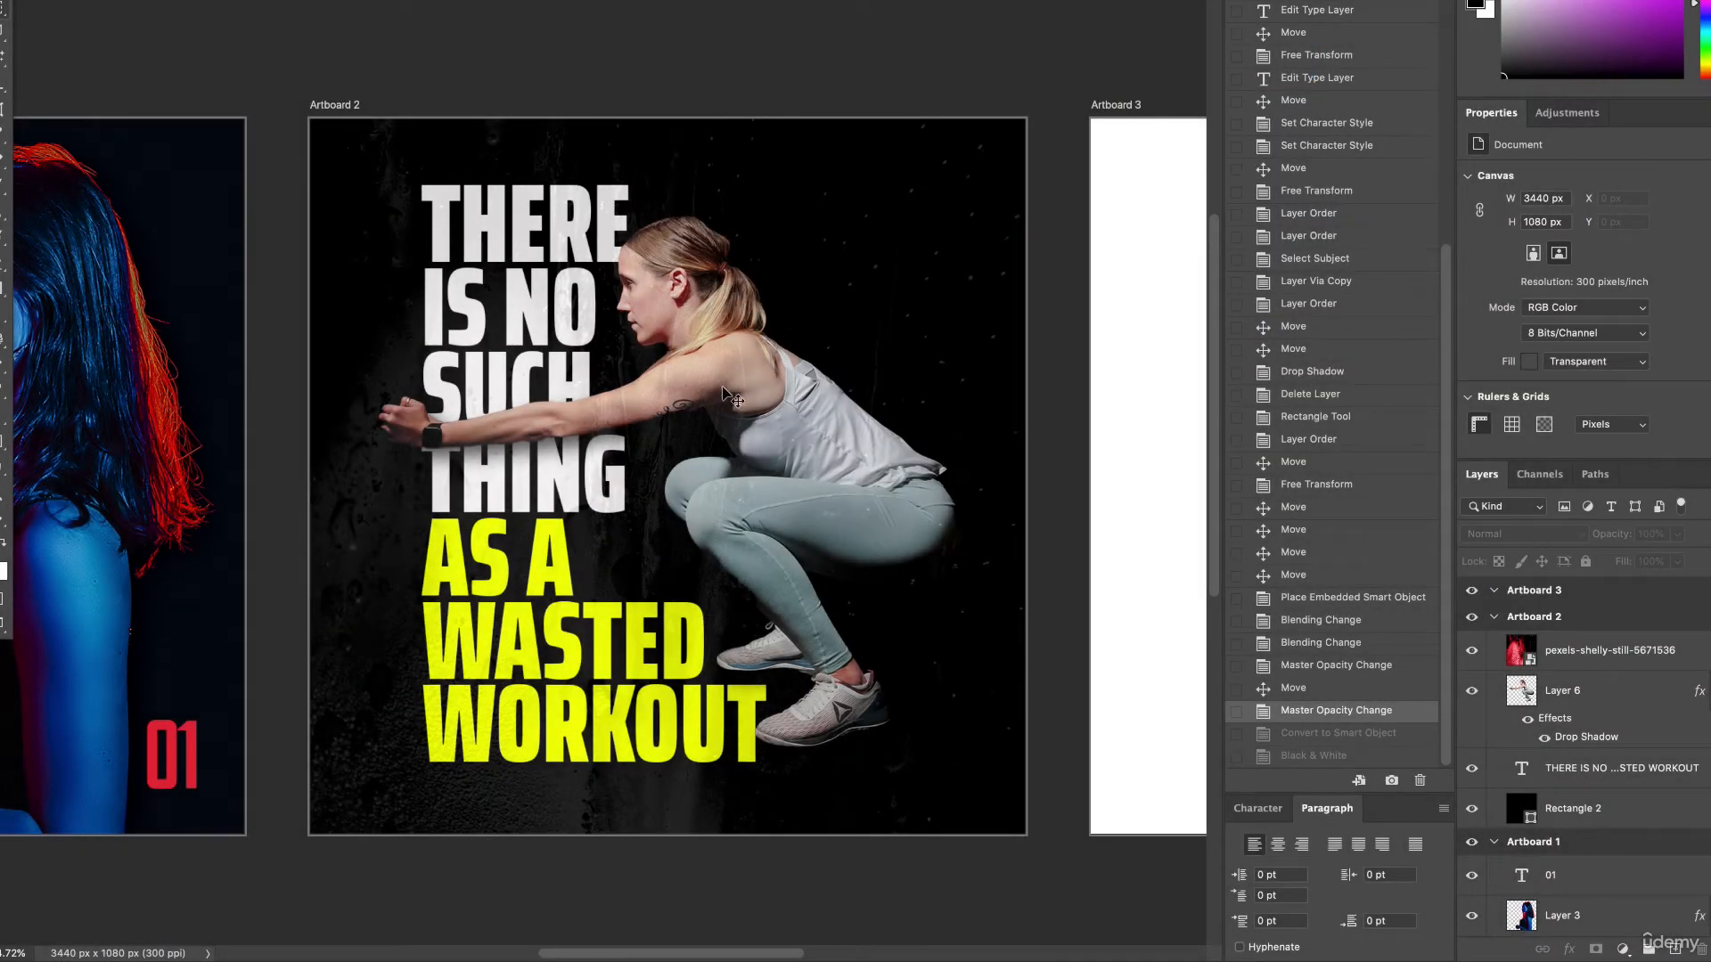
{"action": "left_click", "coordinate": [800, 417]}
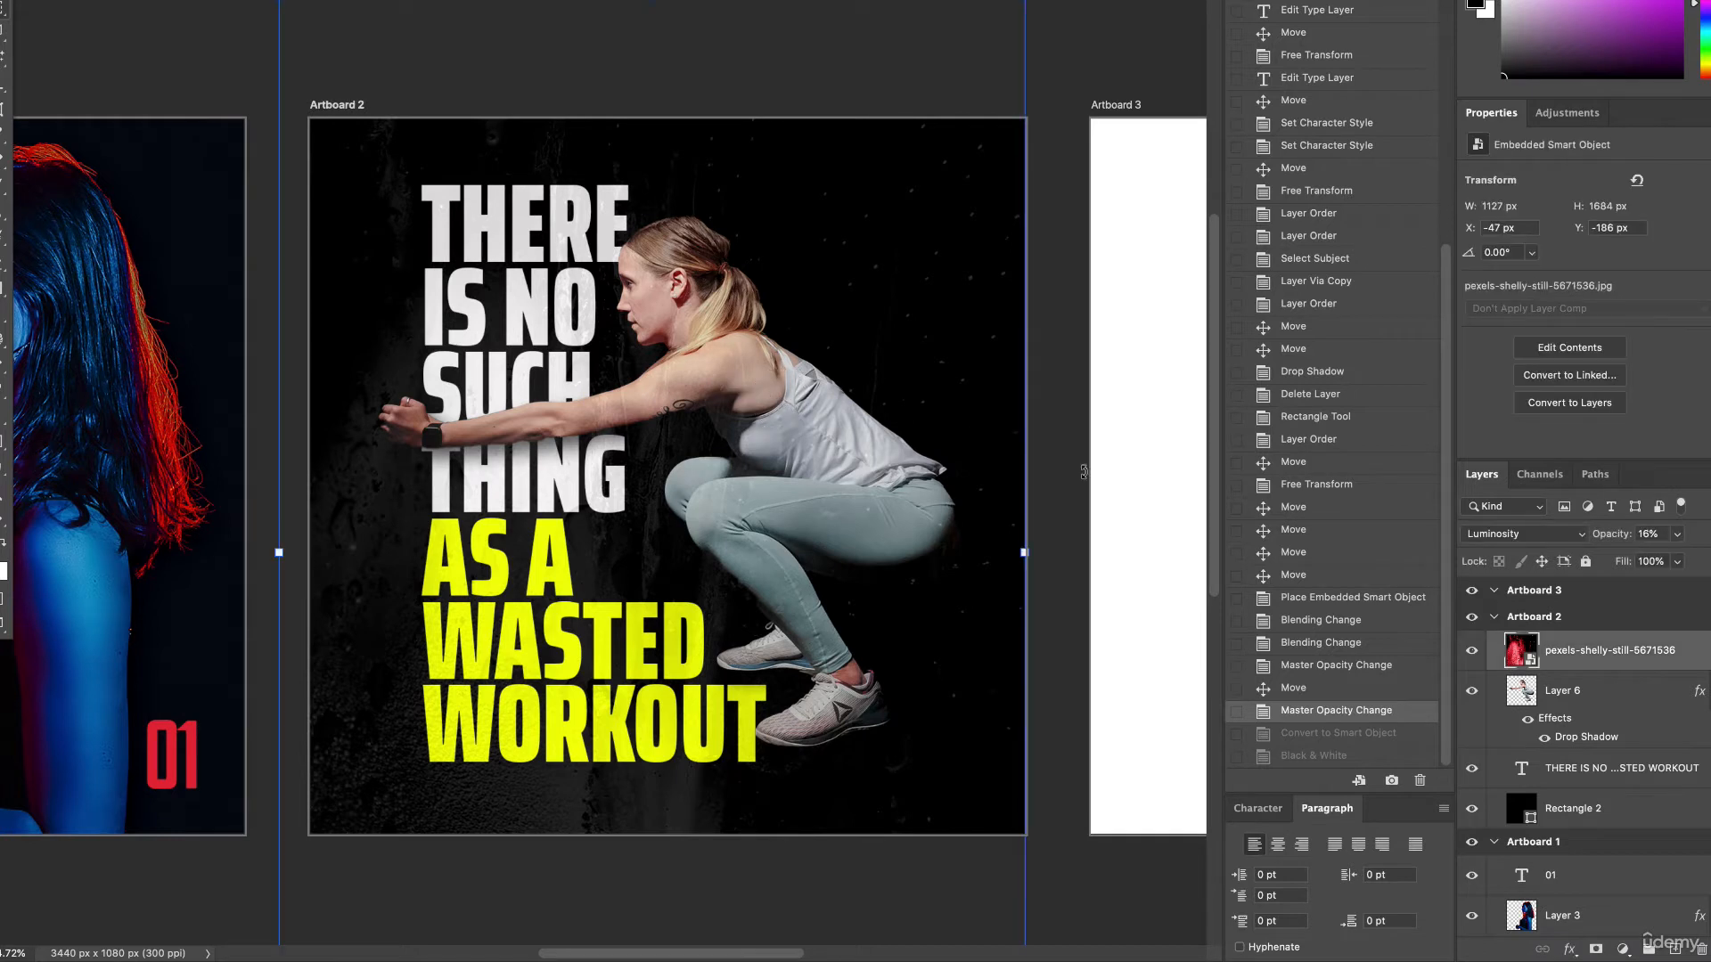
Place the texture layer below the woman cut-out layer on Artboard 2, and convert the cut-out to a smart object.
{"action": "left_click_drag", "start_coordinate": [1581, 710], "coordinate": [1583, 643]}
{"action": "left_click", "coordinate": [918, 86]}
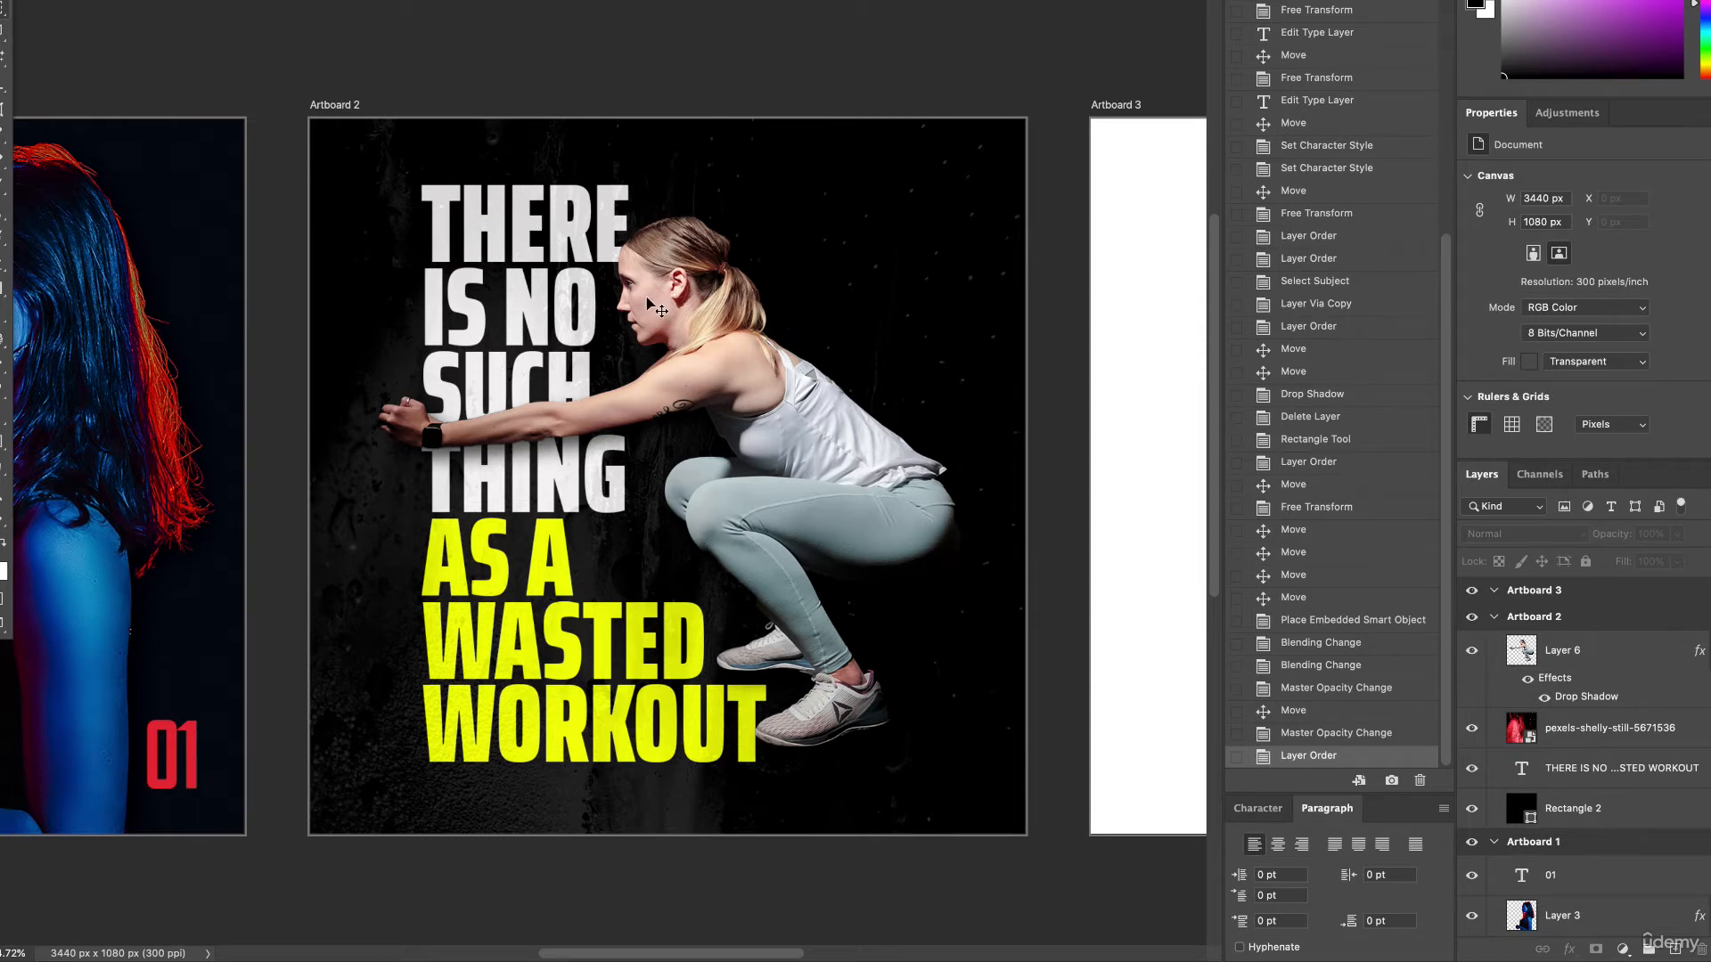
{"action": "left_click", "coordinate": [736, 365]}
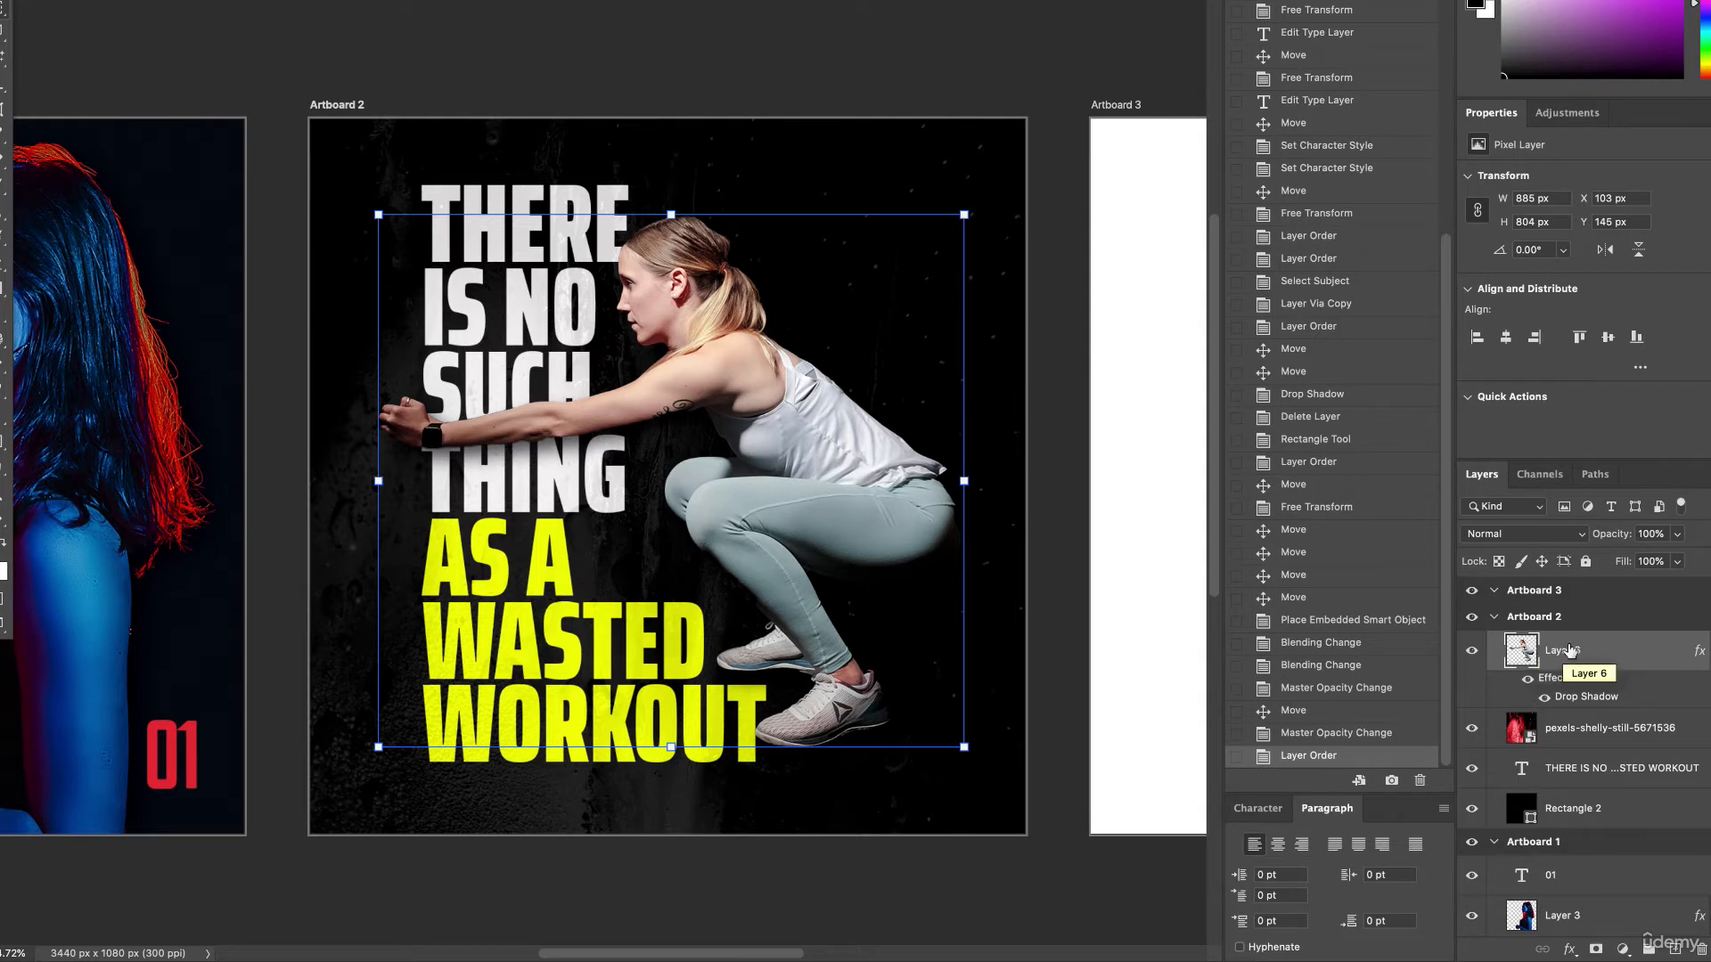
{"action": "right_click", "coordinate": [1659, 657]}
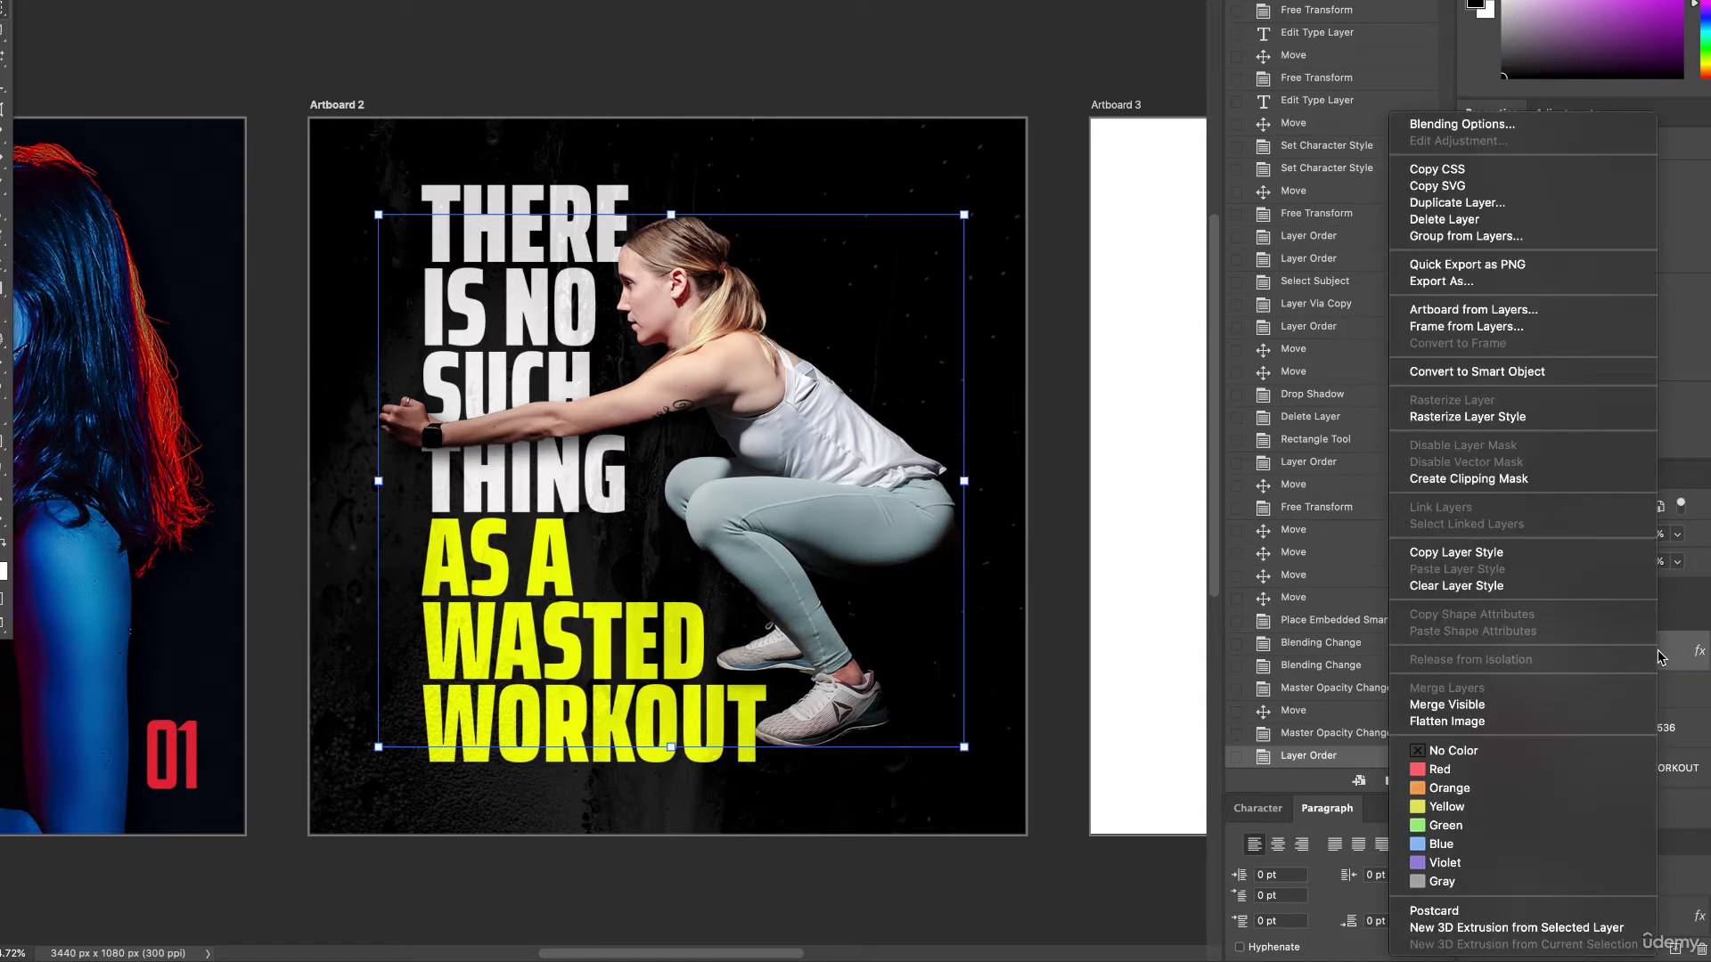
{"action": "left_click", "coordinate": [1501, 371]}
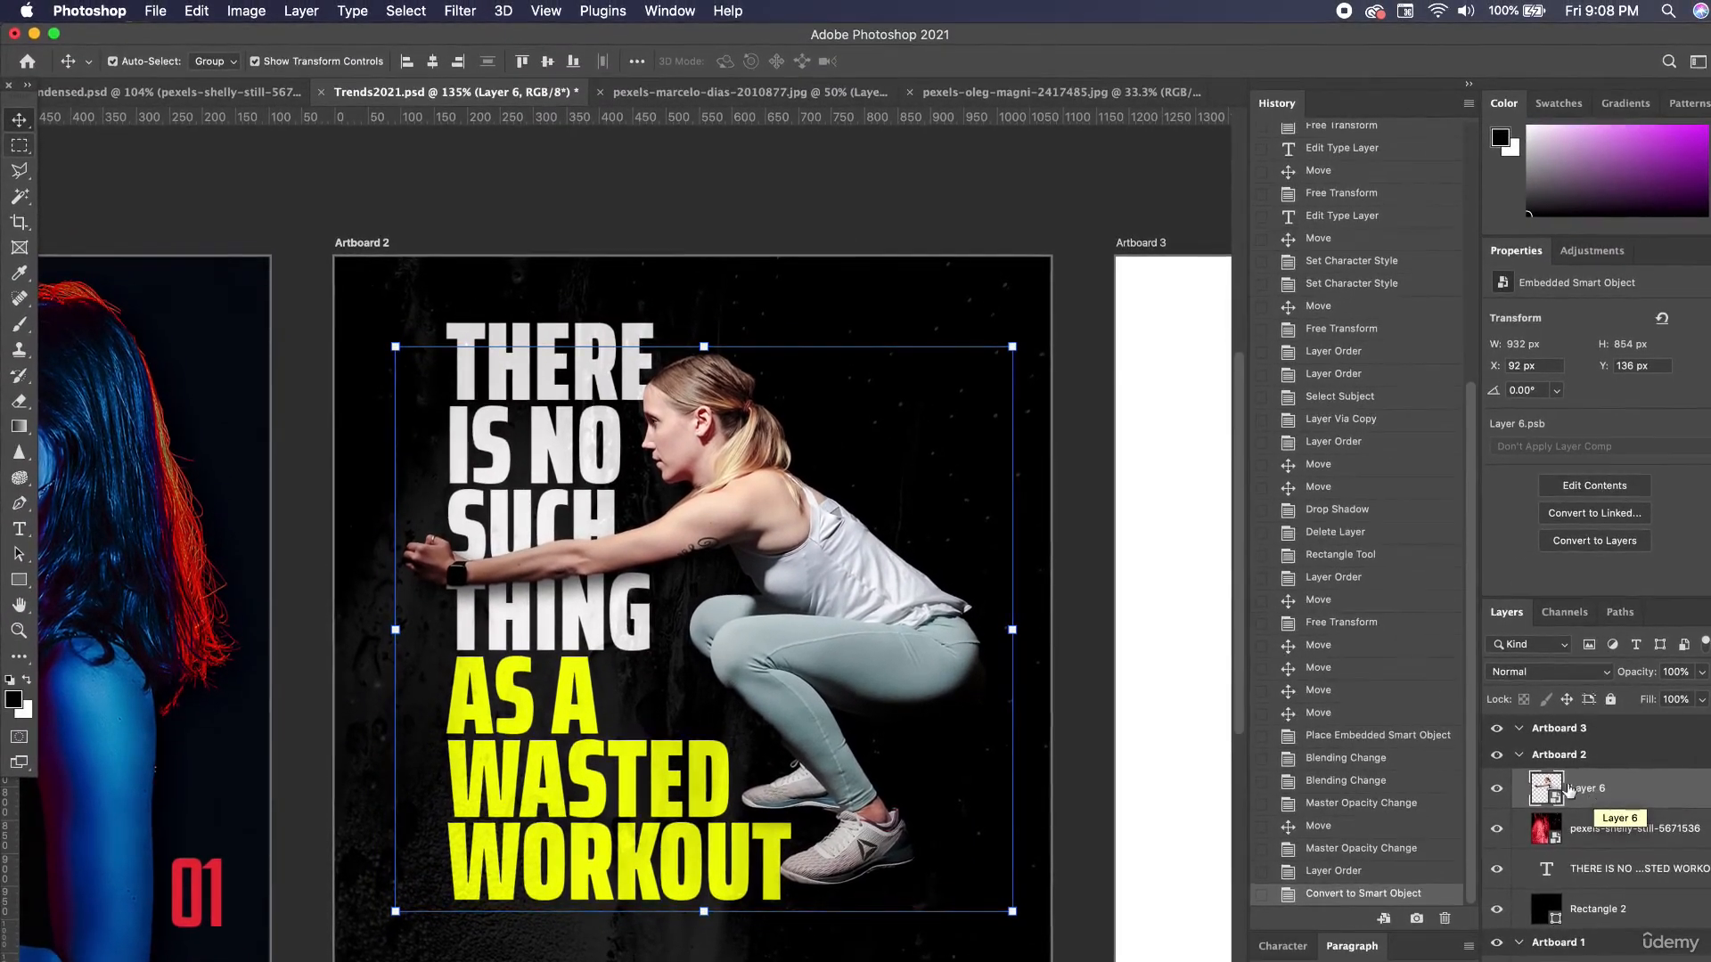
Apply a Black & White adjustment to the woman cut-out with Reds set to 19%.
{"action": "right_click", "coordinate": [1601, 793]}
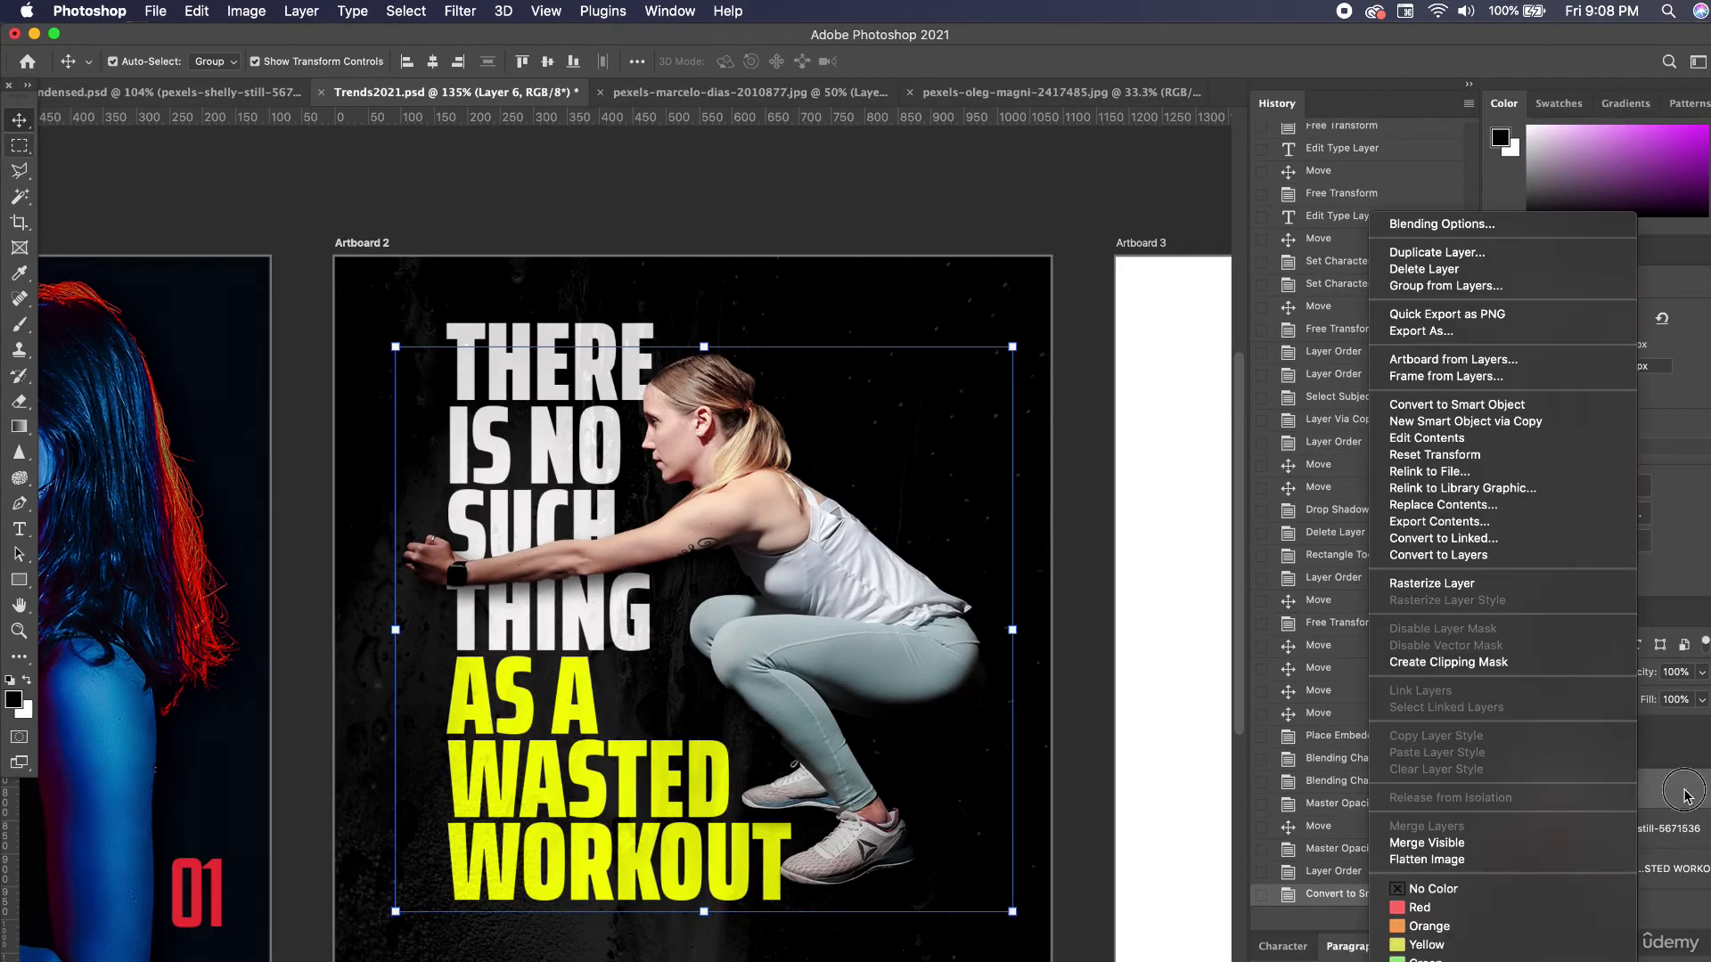
{"action": "key", "text": "Escape"}
{"action": "left_click", "coordinate": [246, 11]}
{"action": "mouse_move", "coordinate": [275, 69]}
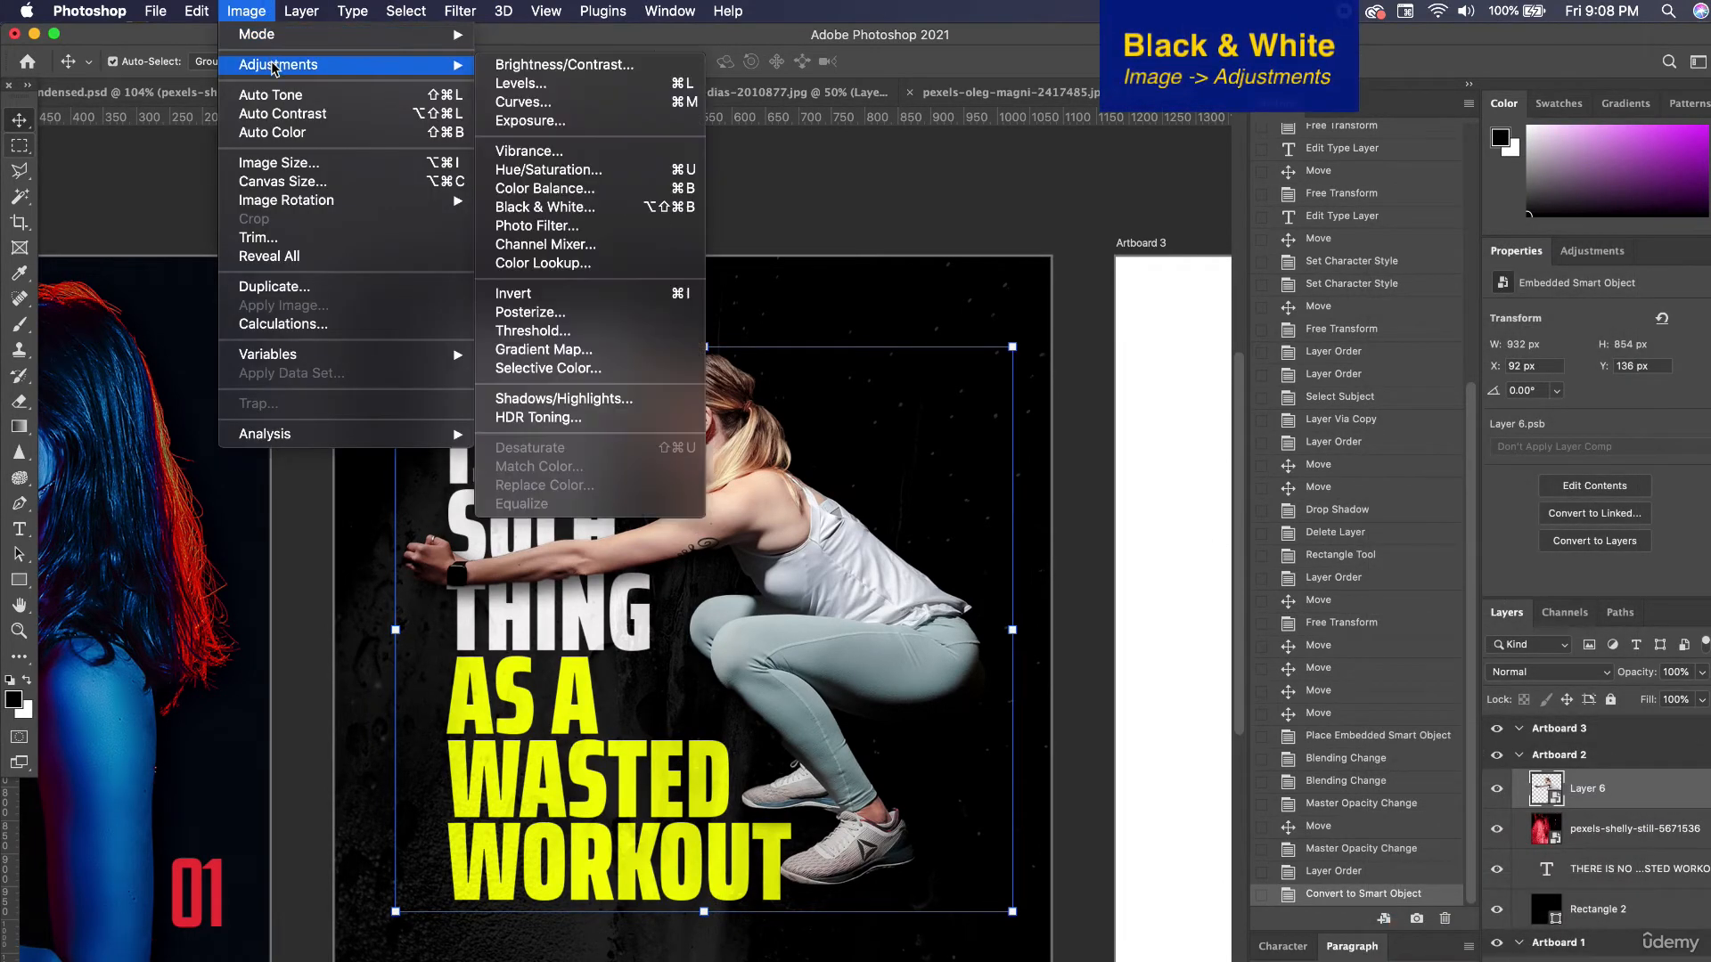
{"action": "left_click", "coordinate": [611, 214]}
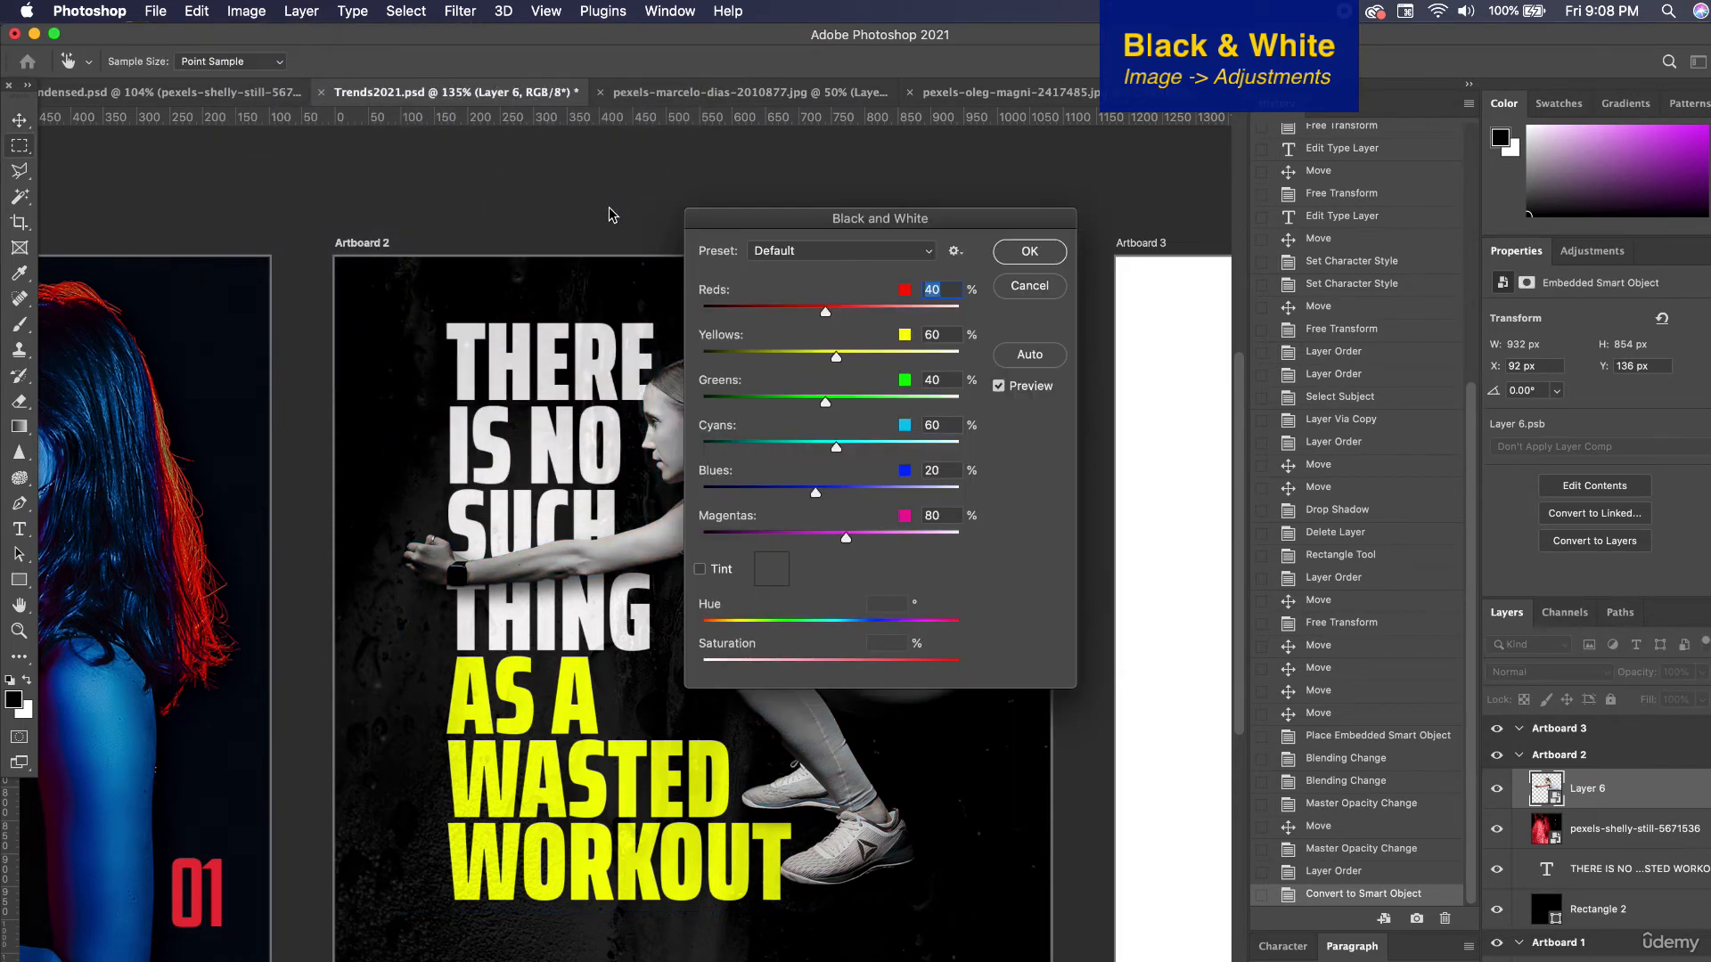
{"action": "left_click_drag", "start_coordinate": [779, 209], "coordinate": [1160, 230]}
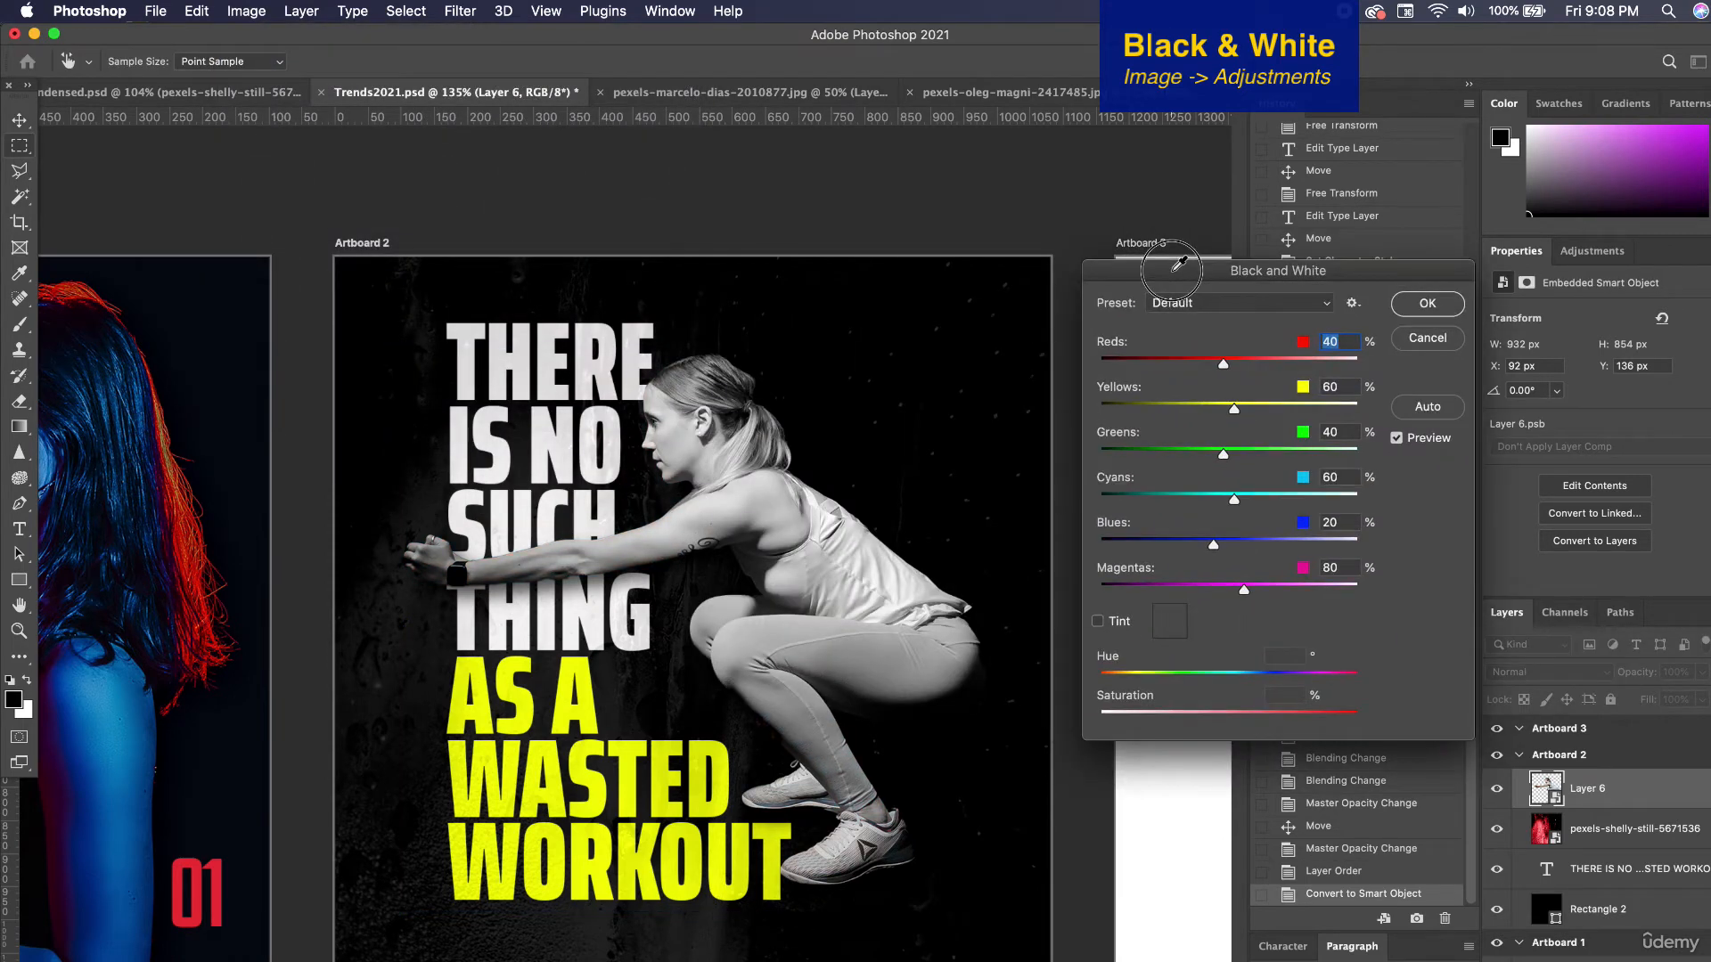
{"action": "left_click", "coordinate": [1234, 331]}
{"action": "left_click_drag", "start_coordinate": [1235, 333], "coordinate": [1188, 335]}
{"action": "left_click_drag", "start_coordinate": [1188, 335], "coordinate": [1197, 334]}
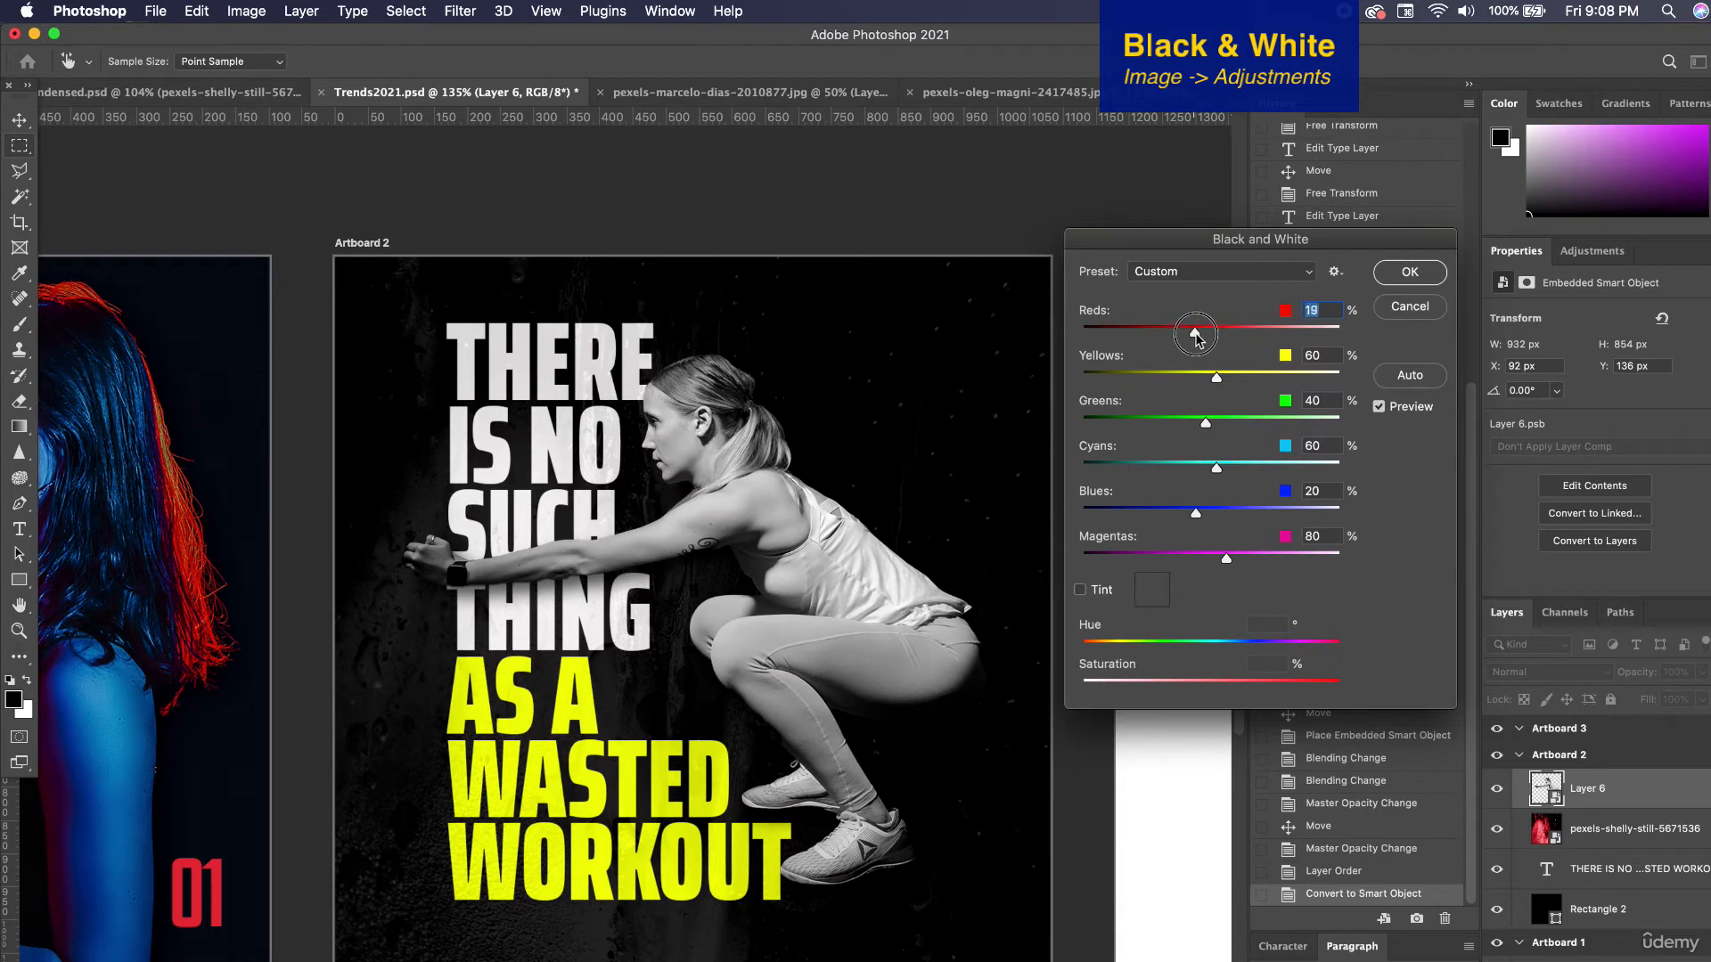
{"action": "left_click", "coordinate": [1411, 273]}
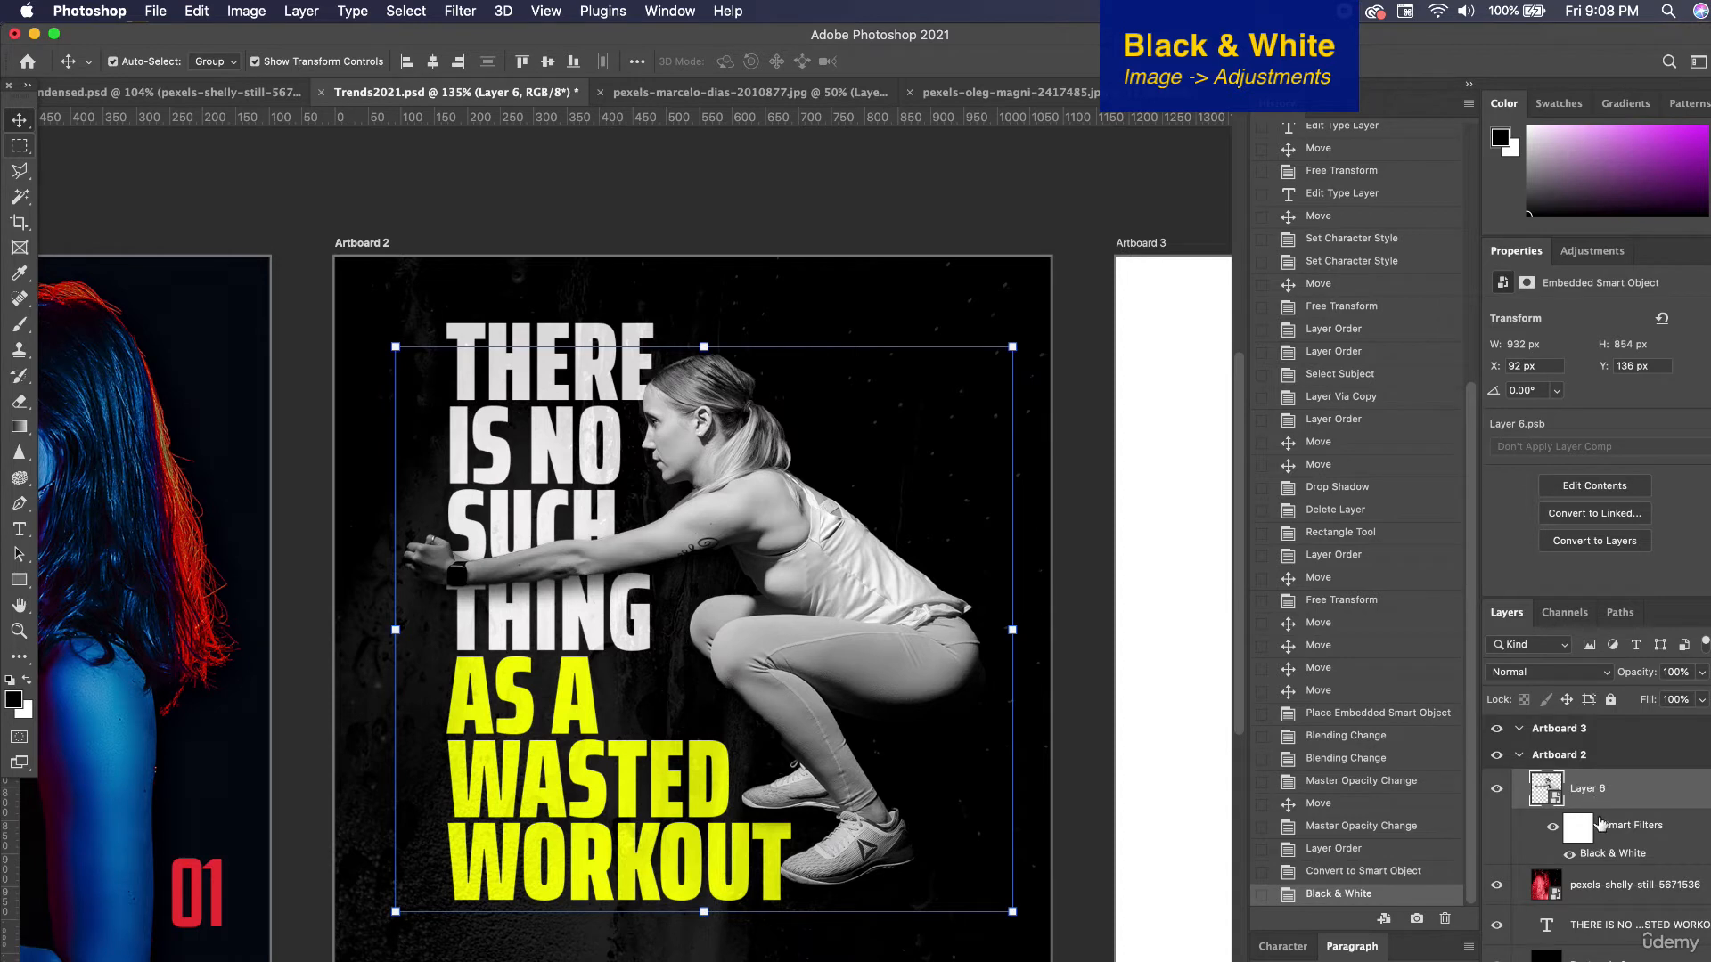
Toggle the cut-out's smart filters off and on to compare the colour and black-and-white versions.
{"action": "left_click", "coordinate": [1554, 837]}
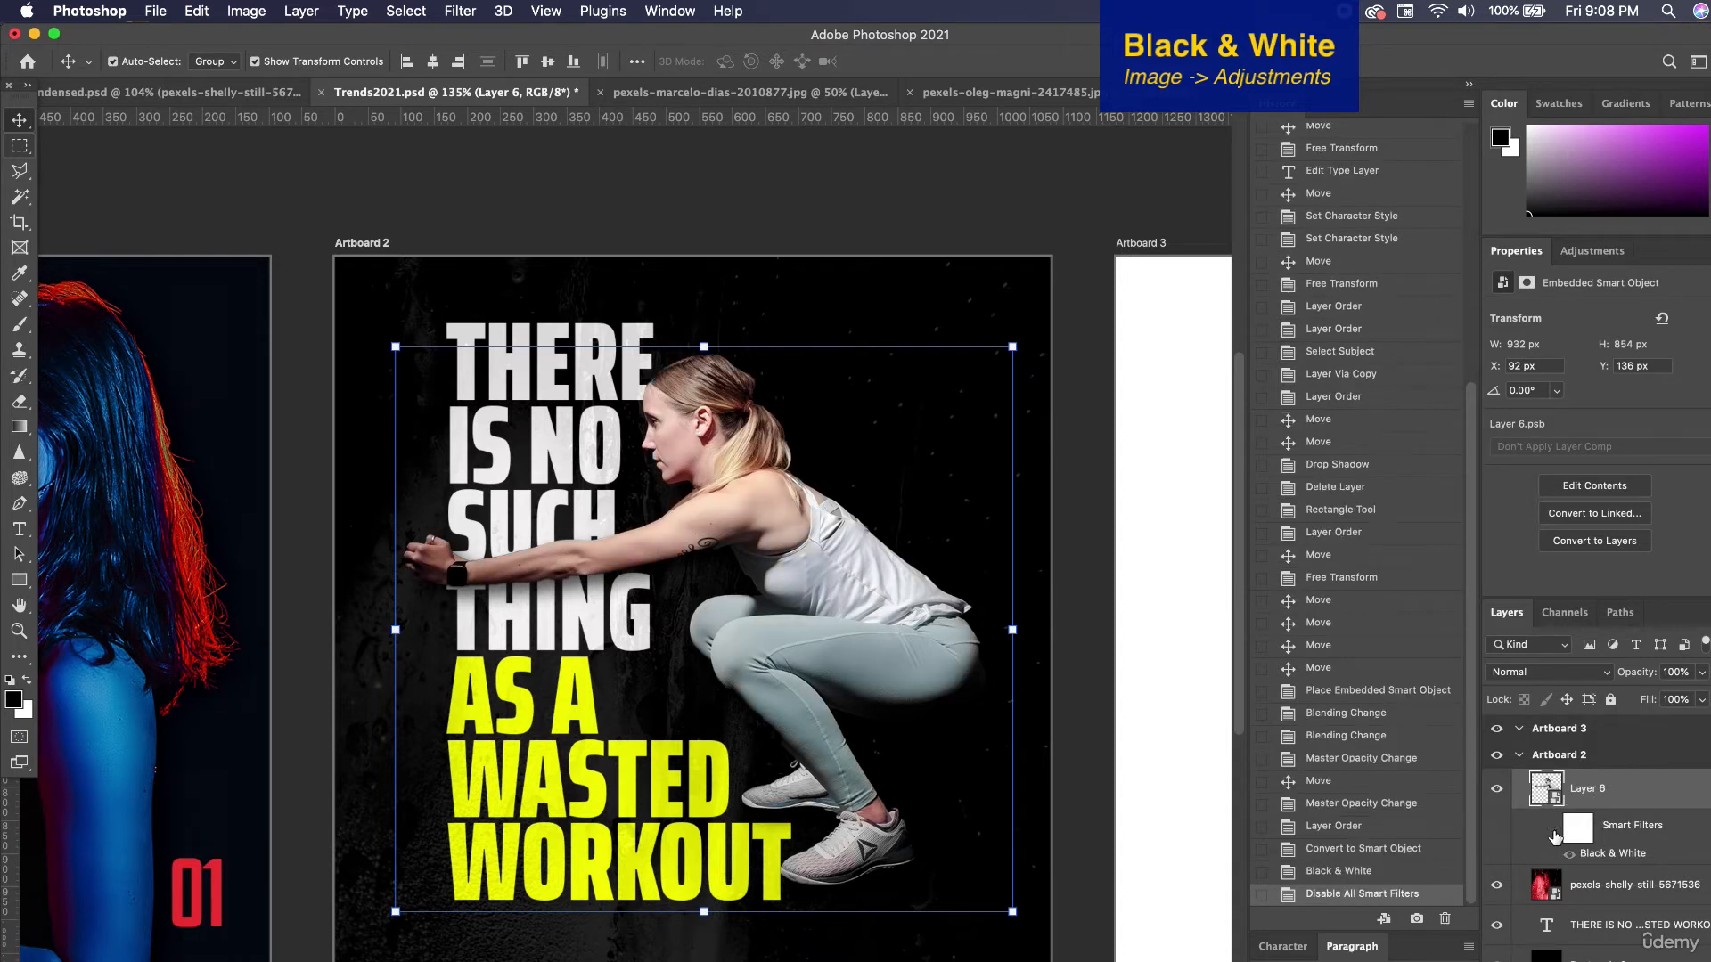
{"action": "left_click", "coordinate": [1555, 837]}
{"action": "left_click", "coordinate": [1555, 838]}
{"action": "left_click", "coordinate": [1555, 836]}
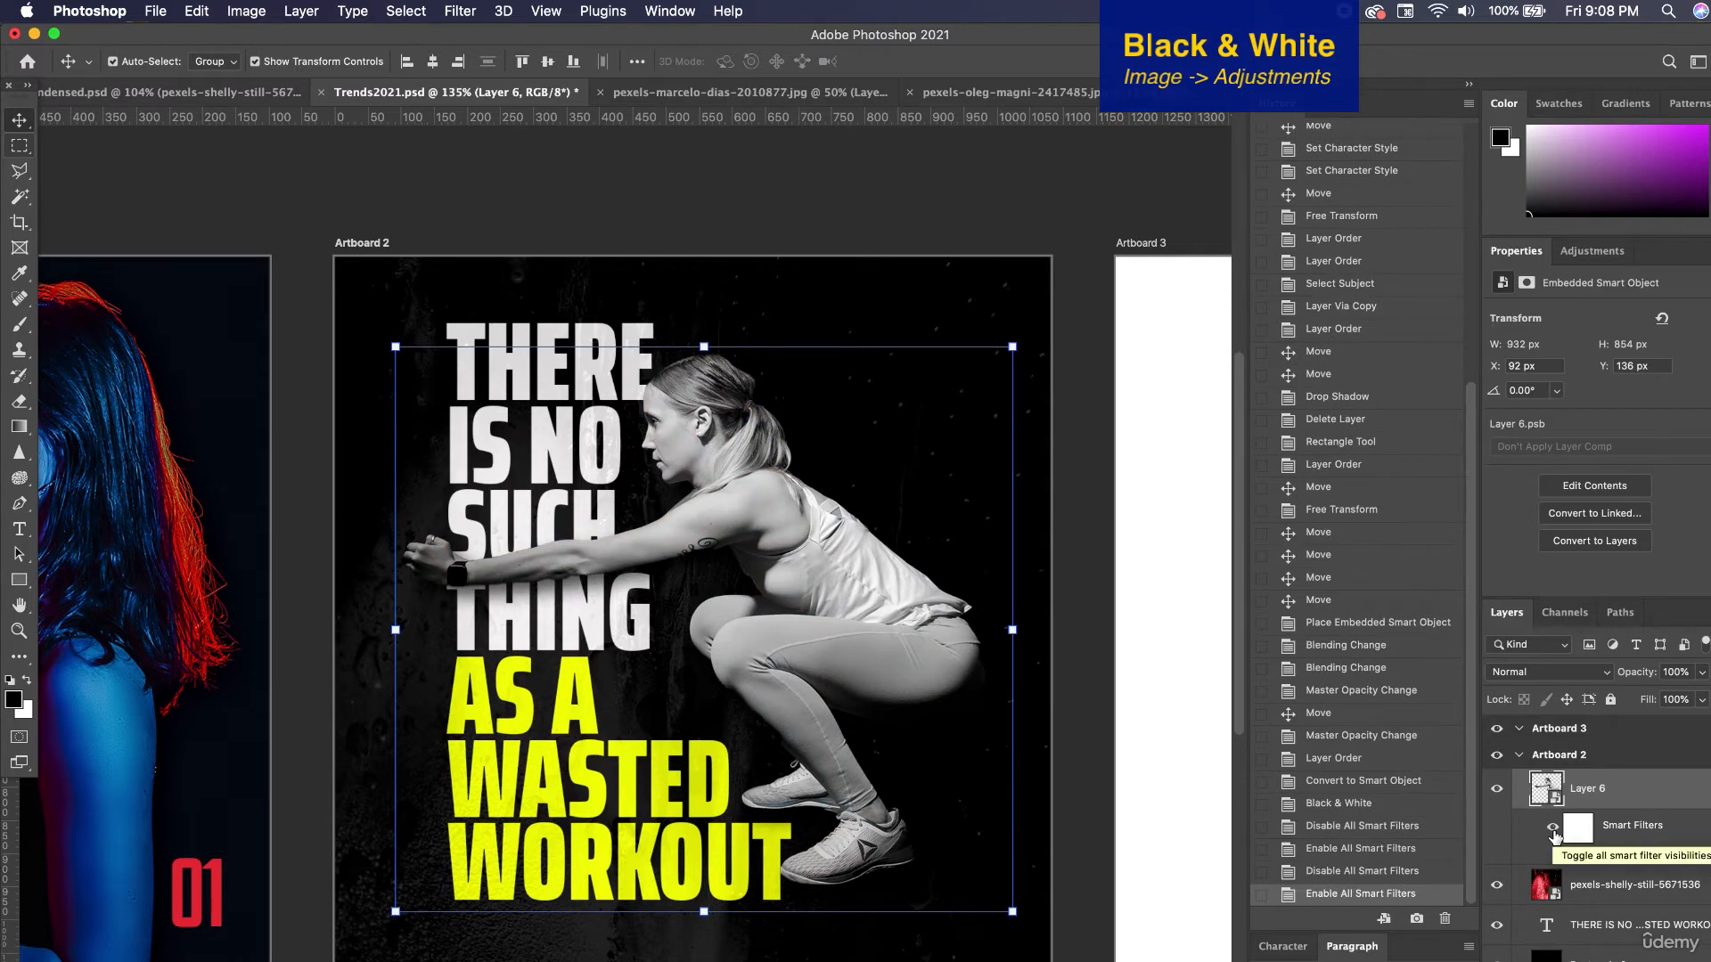
Try one yellow, fcff00, for all of the headline text on Artboard 2, cancel the colour change and leave text editing.
{"action": "left_click", "coordinate": [912, 185]}
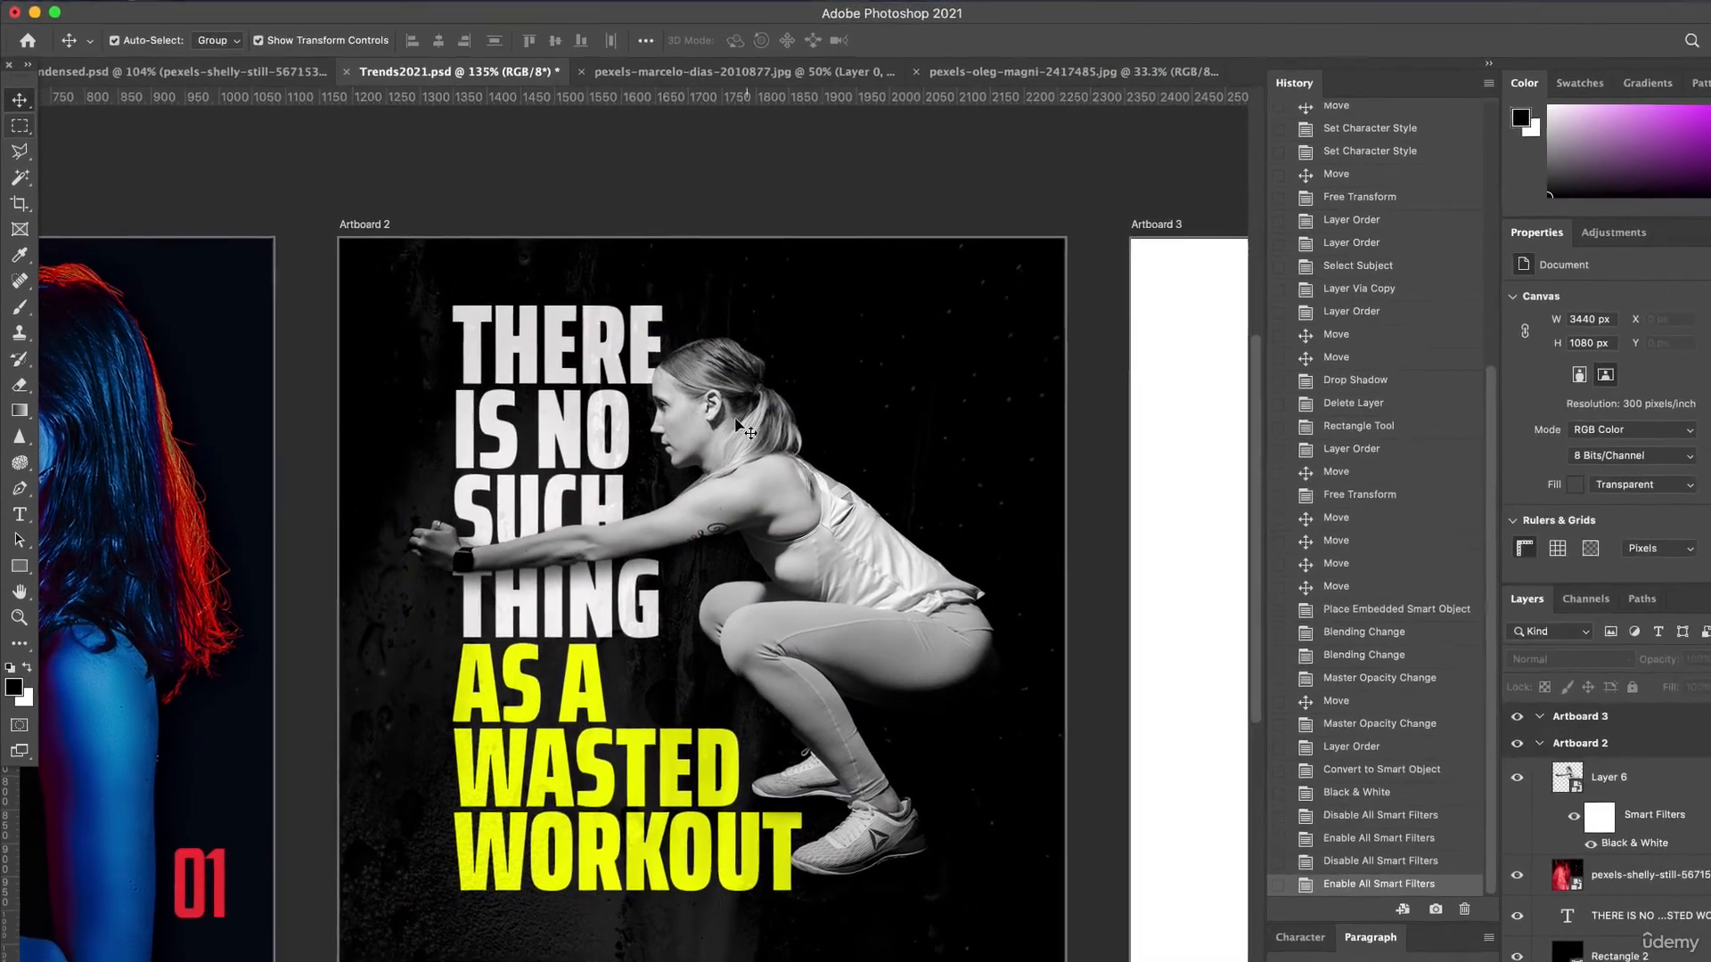
{"action": "left_click", "coordinate": [595, 571]}
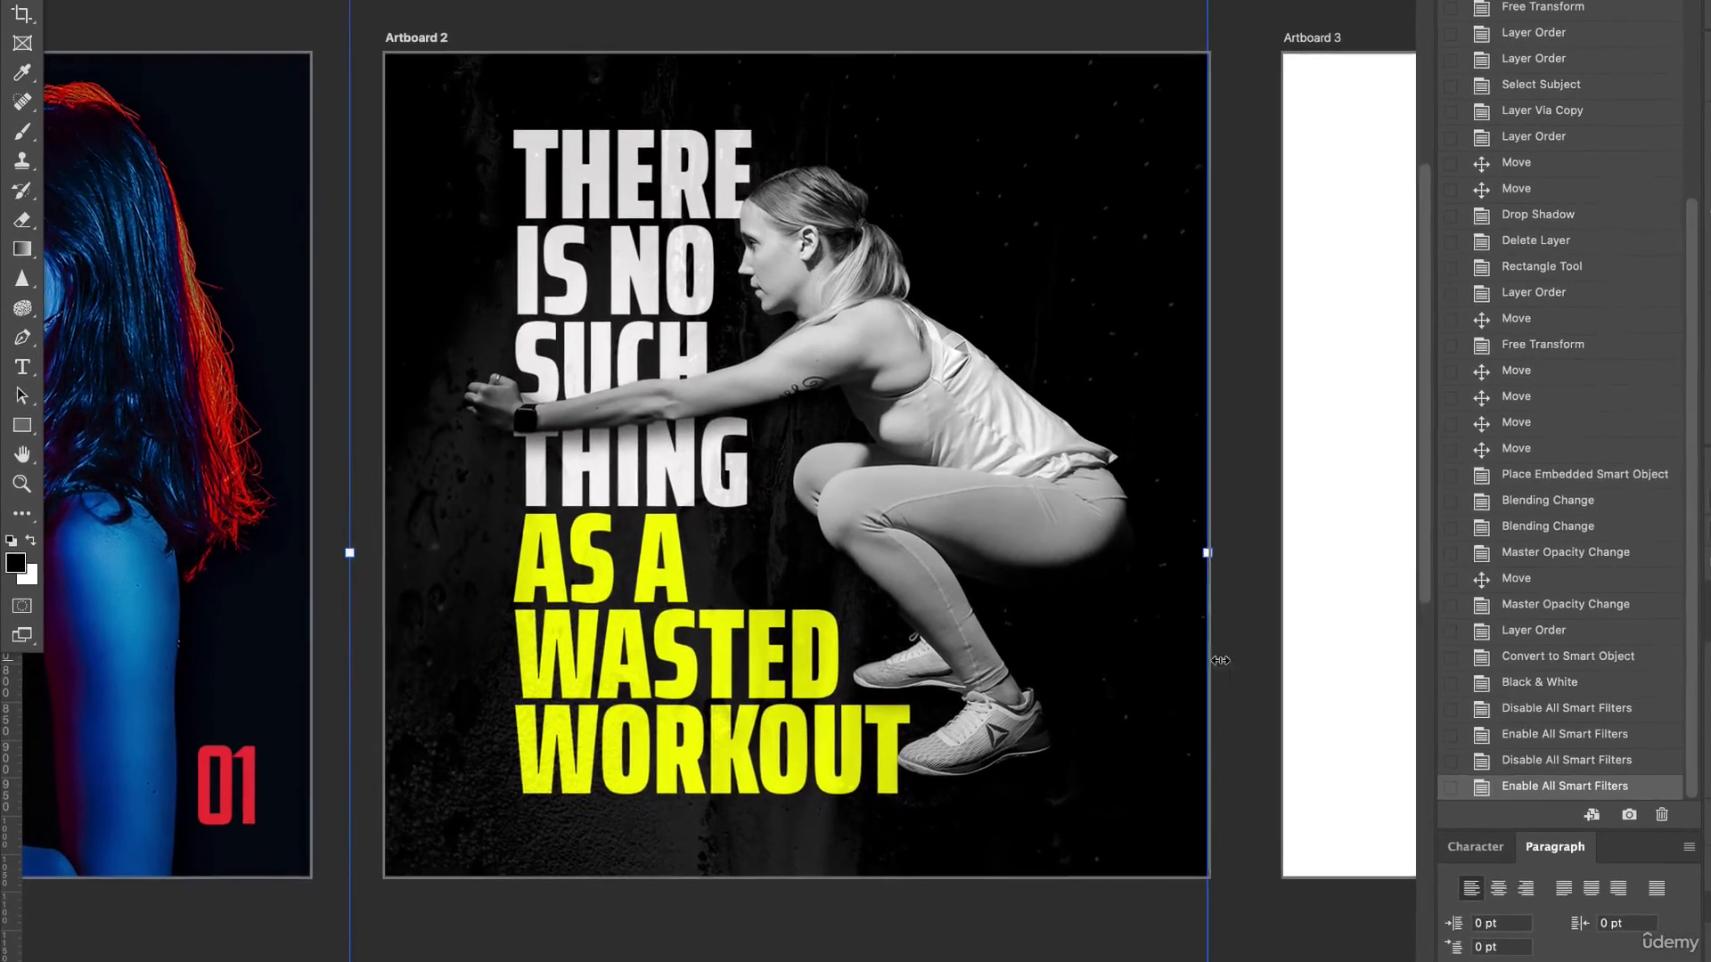
{"action": "left_click", "coordinate": [593, 549]}
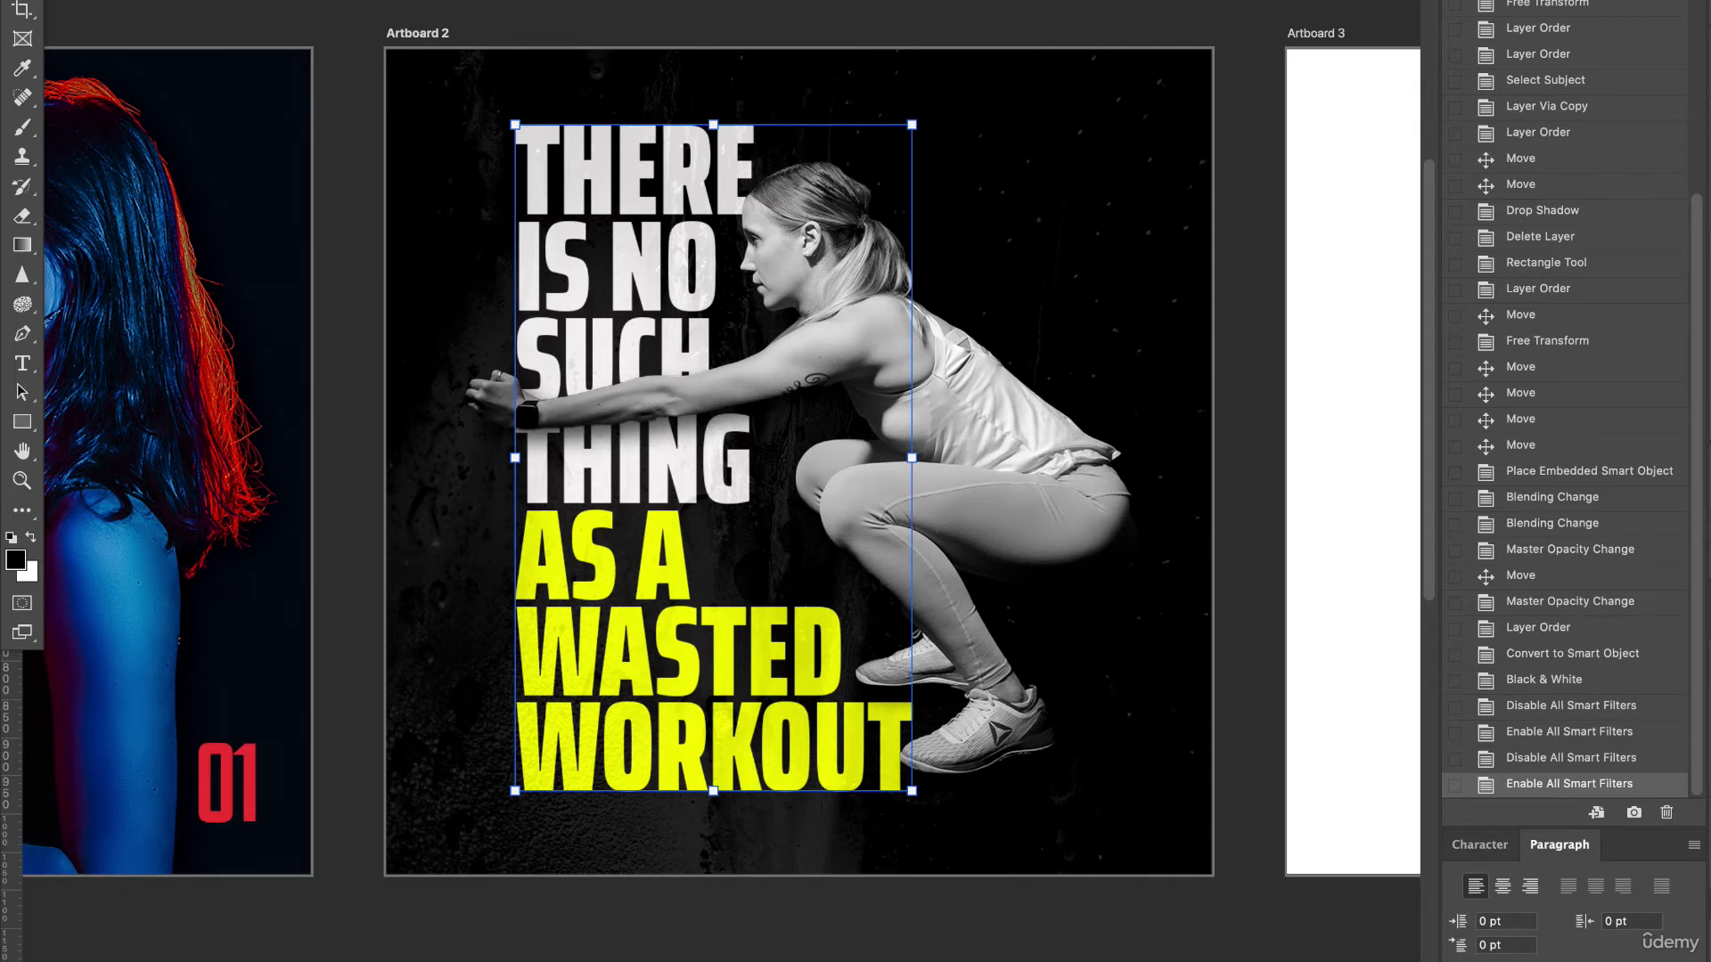
{"action": "left_click", "coordinate": [1709, 758]}
{"action": "double_click", "coordinate": [1709, 757]}
{"action": "left_click", "coordinate": [1051, 2]}
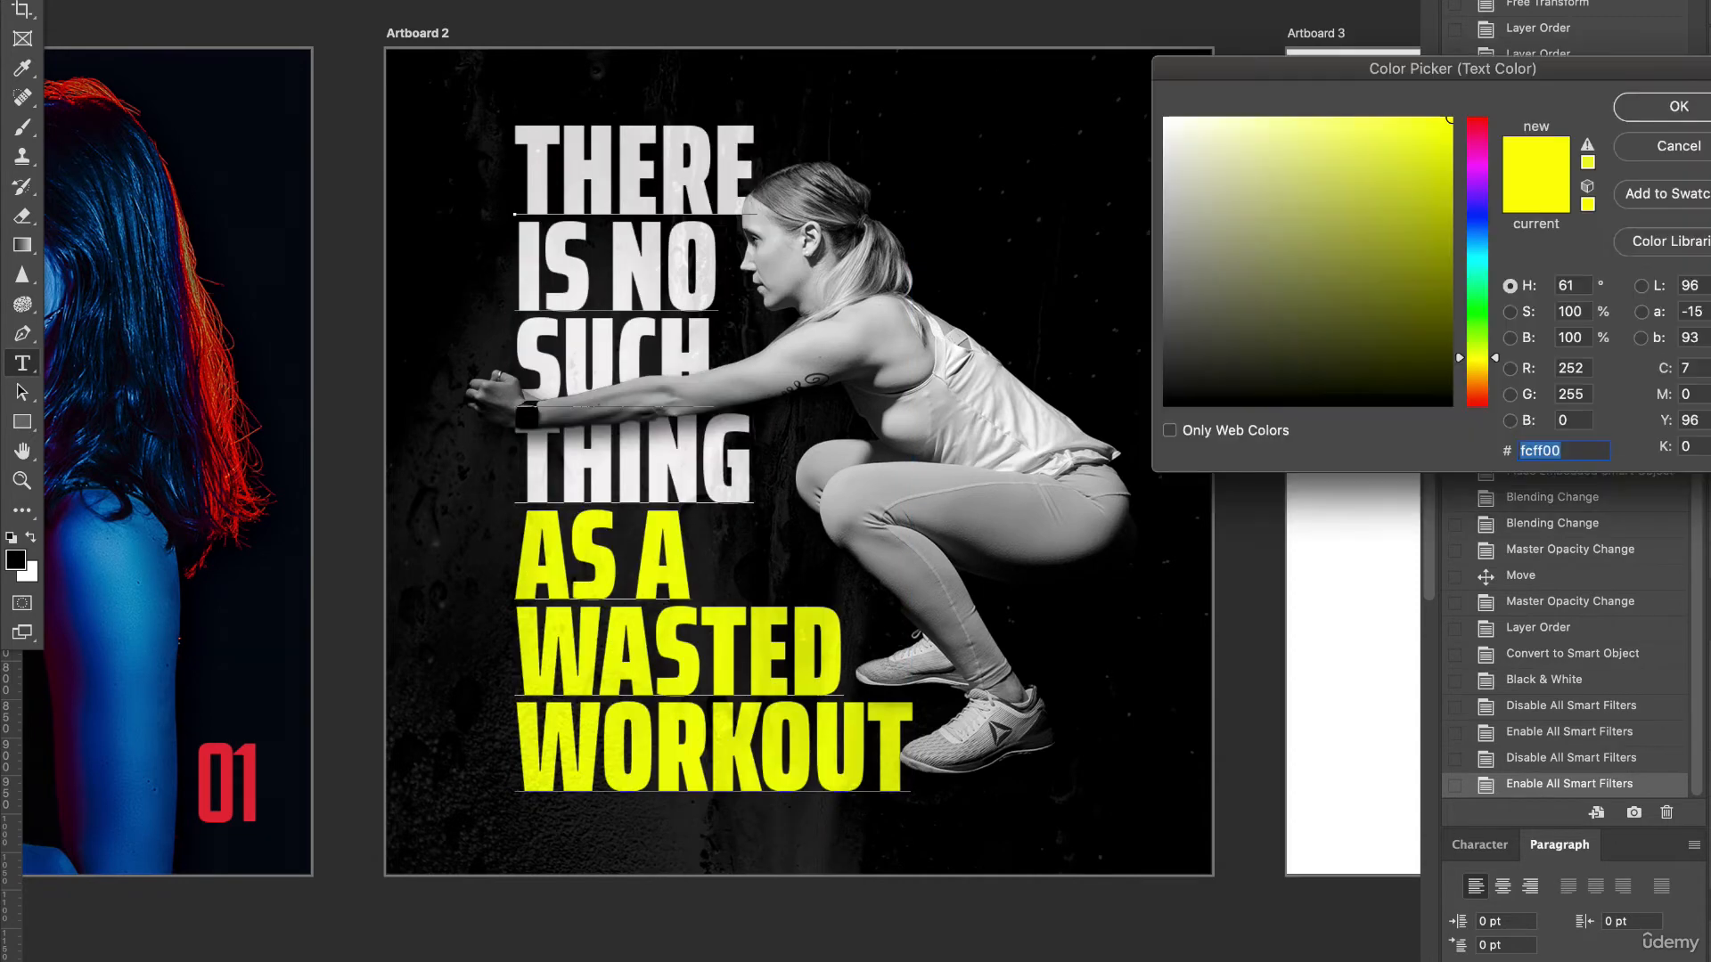
{"action": "left_click_drag", "start_coordinate": [1208, 213], "coordinate": [1095, 71]}
{"action": "left_click_drag", "start_coordinate": [1217, 221], "coordinate": [1461, 118]}
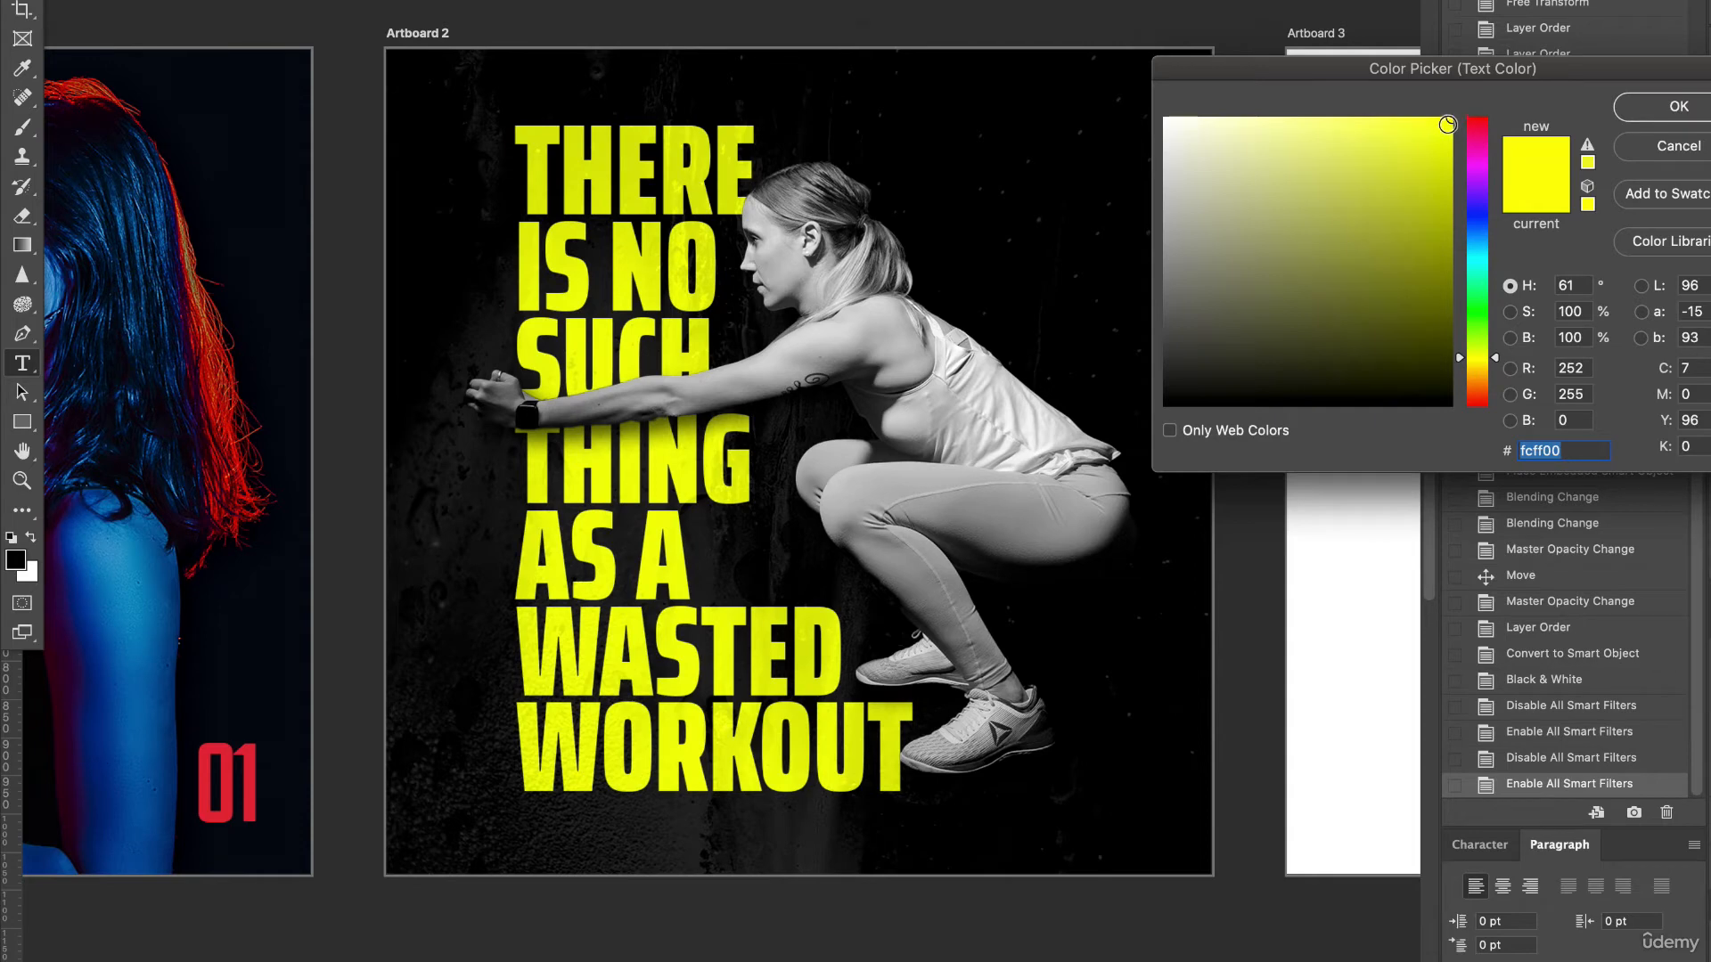
{"action": "left_click", "coordinate": [1662, 146]}
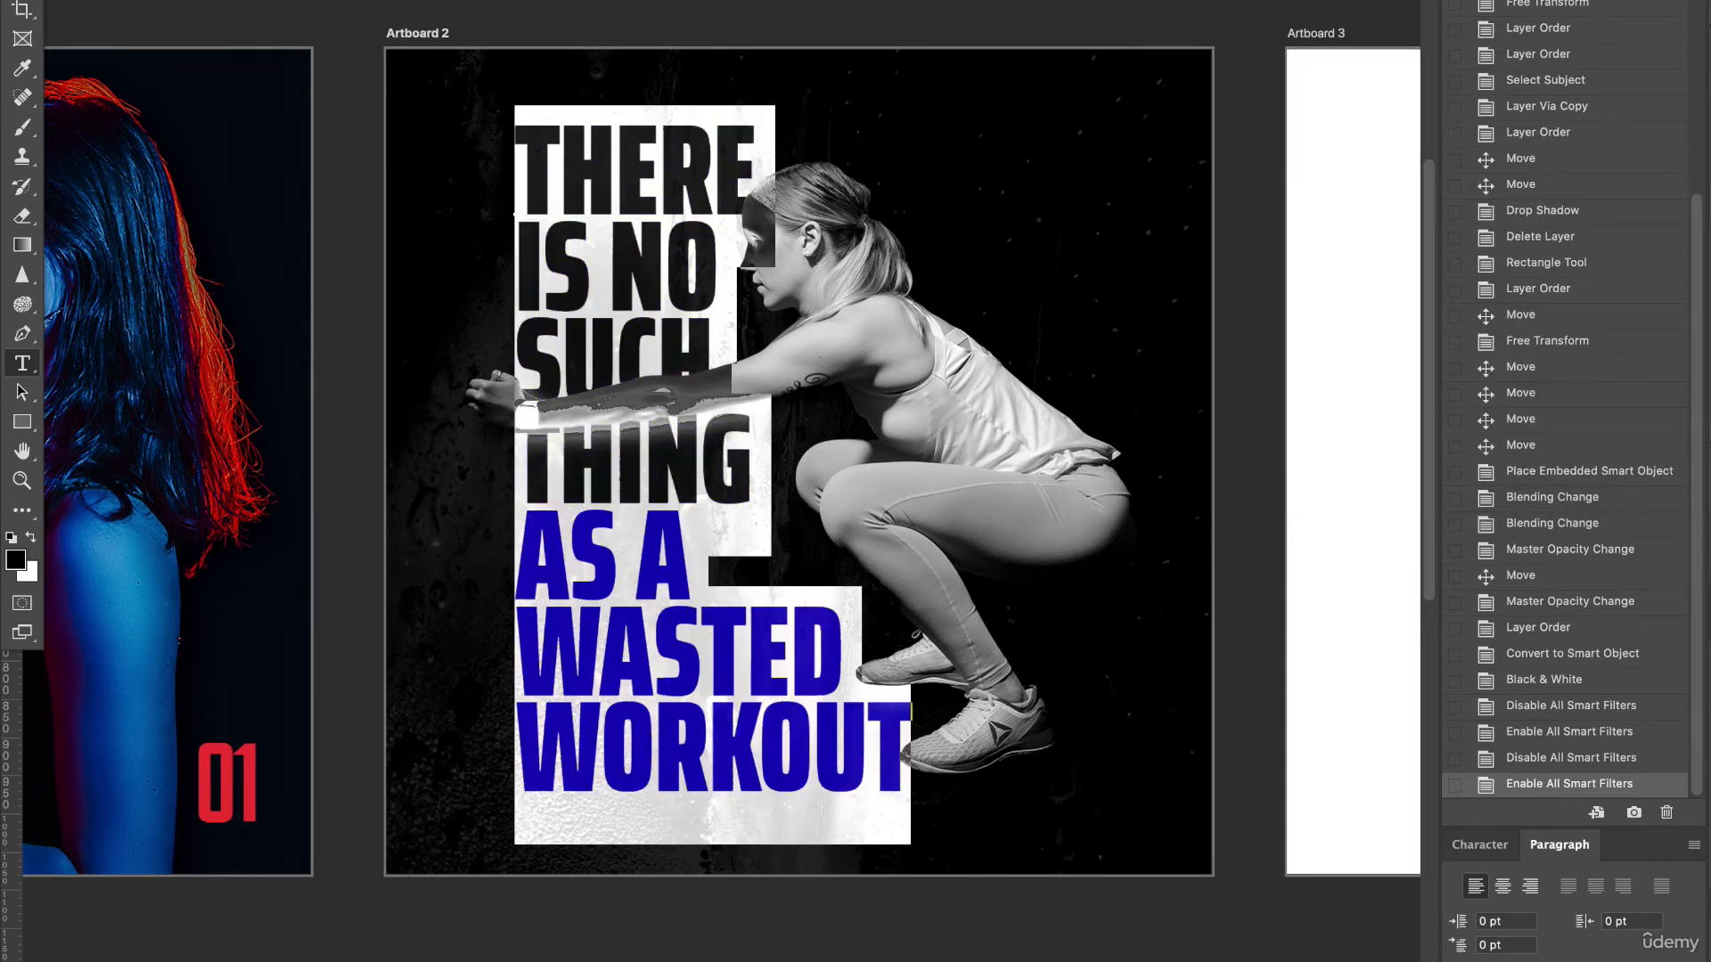
{"action": "left_click", "coordinate": [23, 0]}
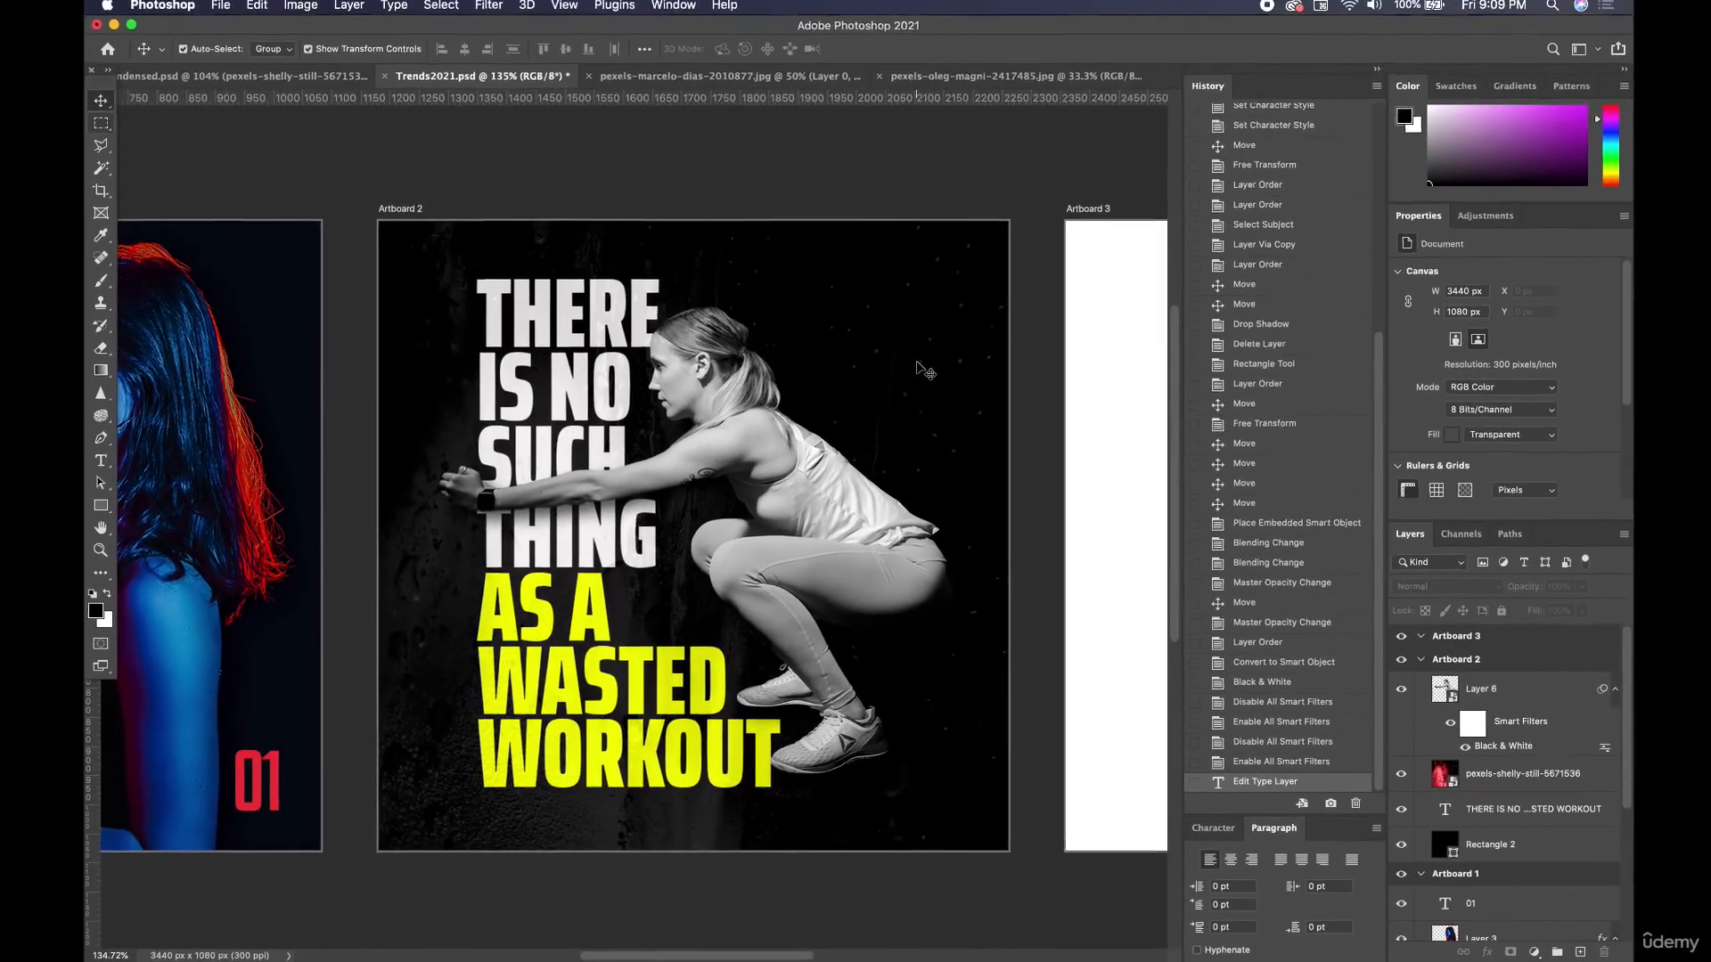
Add a new empty layer to Artboard 2 and place it above the woman cut-out.
{"action": "left_click", "coordinate": [1519, 773]}
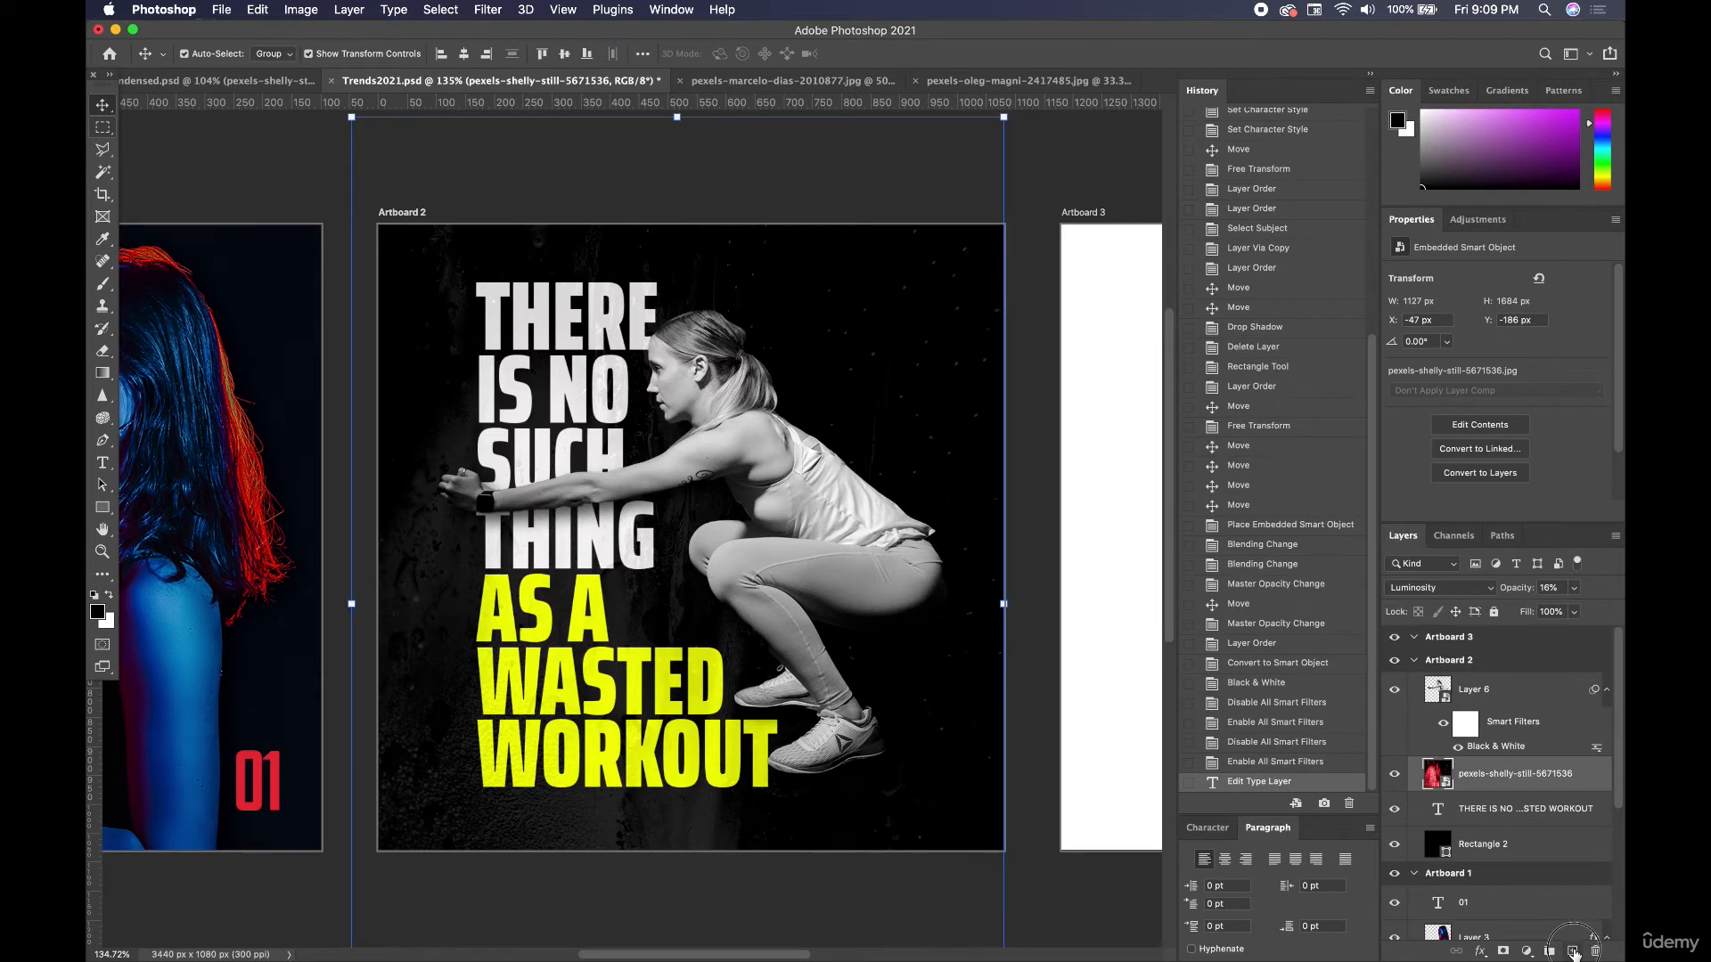
{"action": "left_click", "coordinate": [1572, 951]}
{"action": "left_click_drag", "start_coordinate": [1507, 775], "coordinate": [1489, 683]}
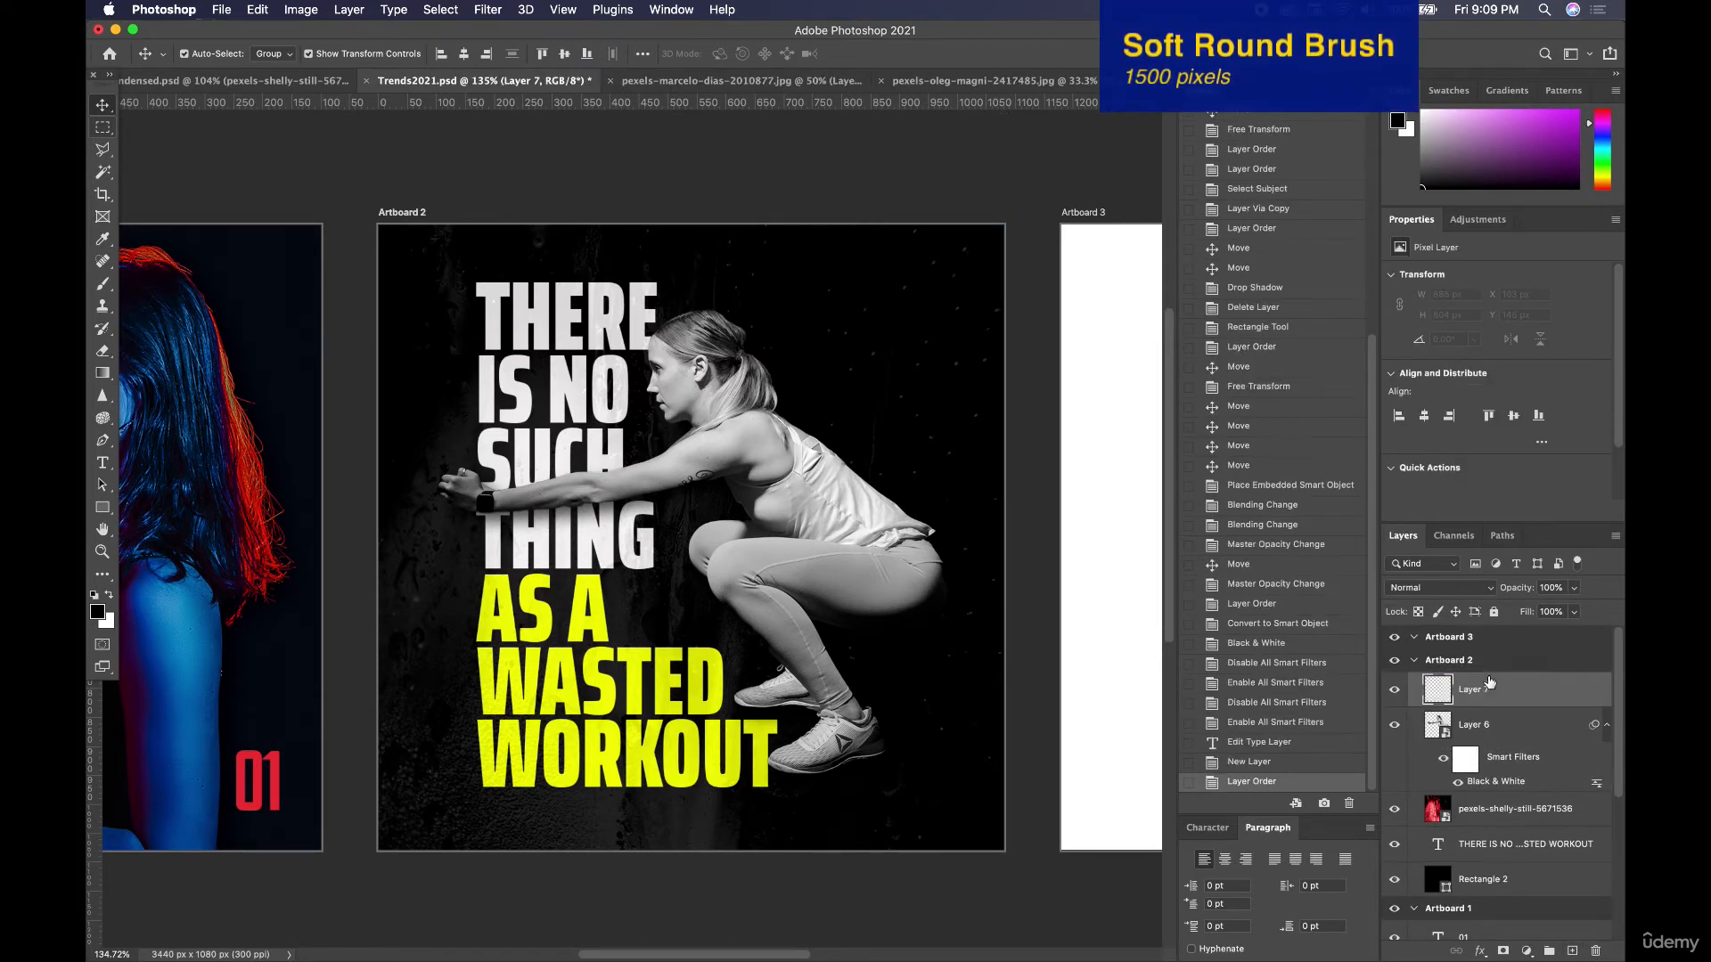
Set up the Brush tool with a Soft Round tip of 1500 px.
{"action": "left_click", "coordinate": [103, 287]}
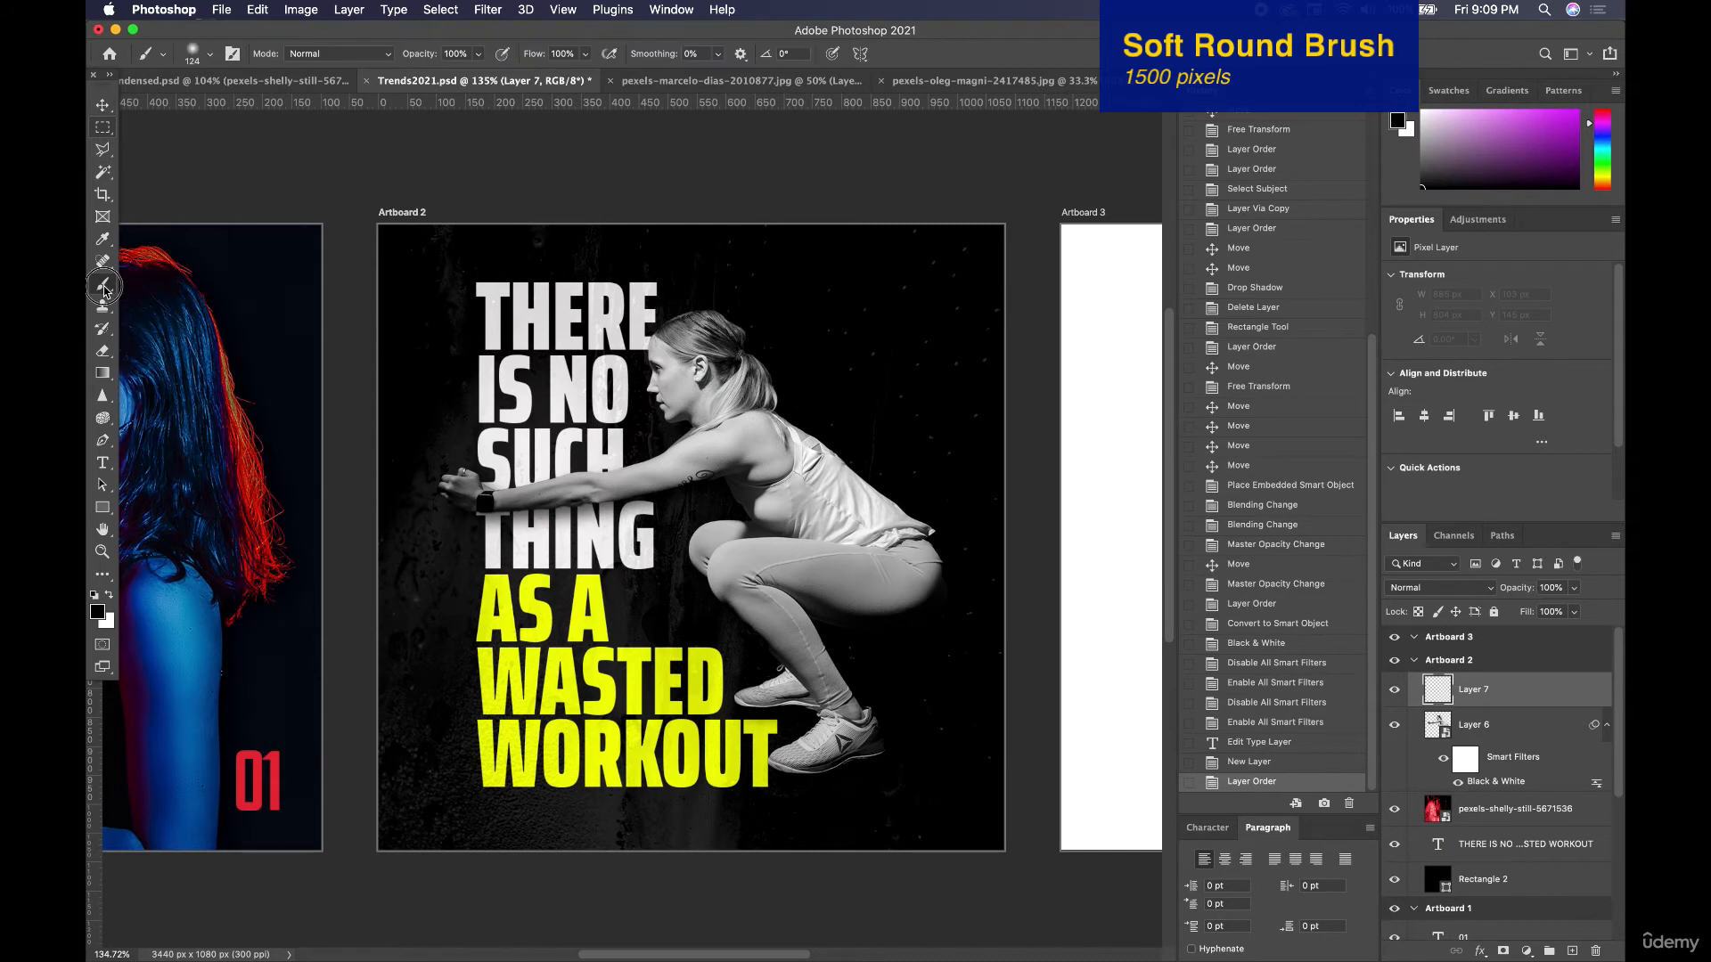
{"action": "left_click", "coordinate": [211, 55]}
{"action": "left_click", "coordinate": [280, 108]}
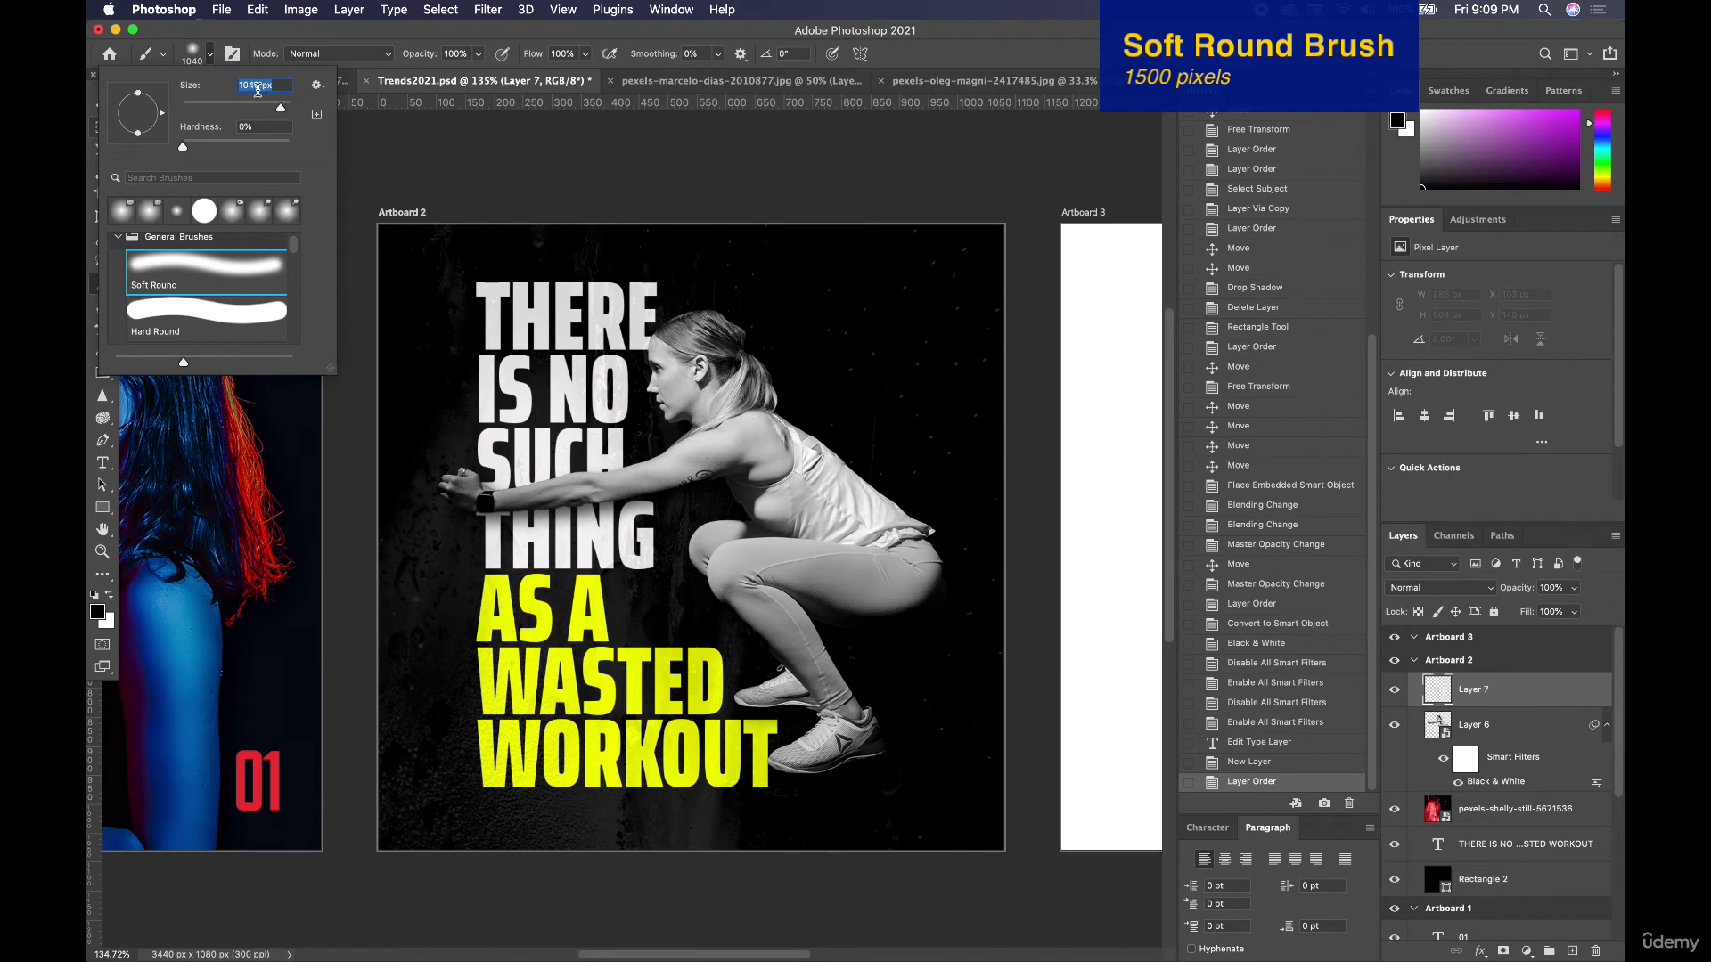
{"action": "type", "text": "1500"}
{"action": "key", "text": "Return"}
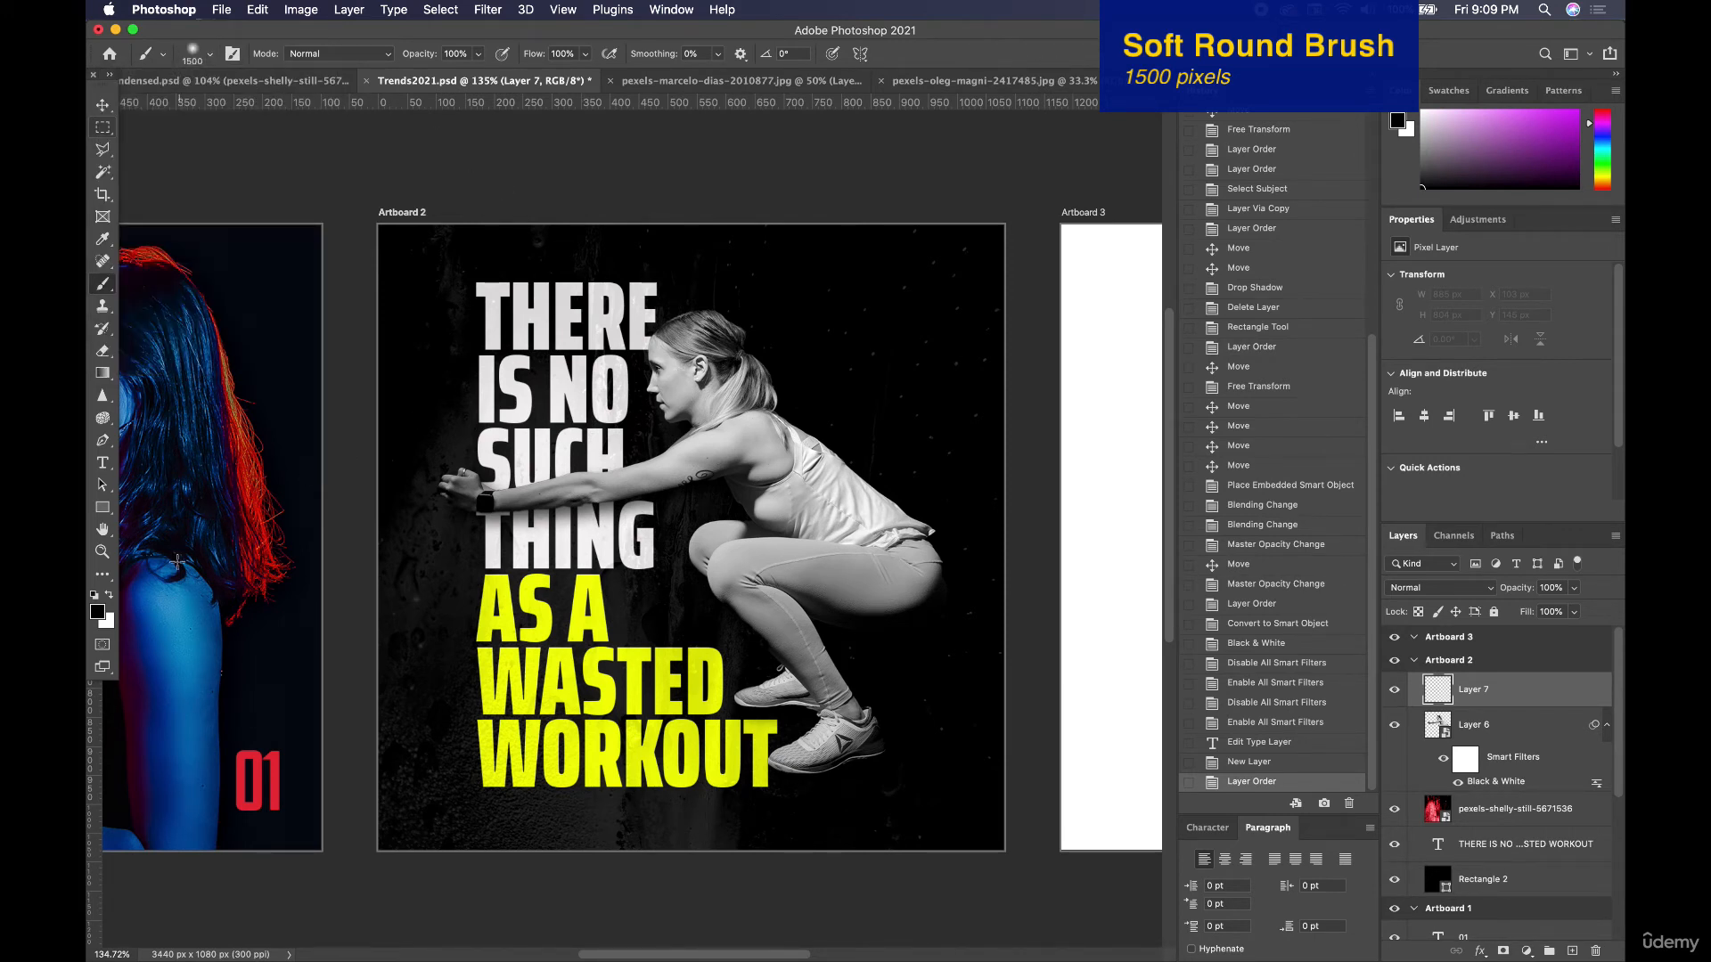
Sample the blue from the woman's face on Artboard 1 as the foreground colour.
{"action": "scroll", "coordinate": [374, 480], "scroll_direction": "left", "scroll_amount": 5}
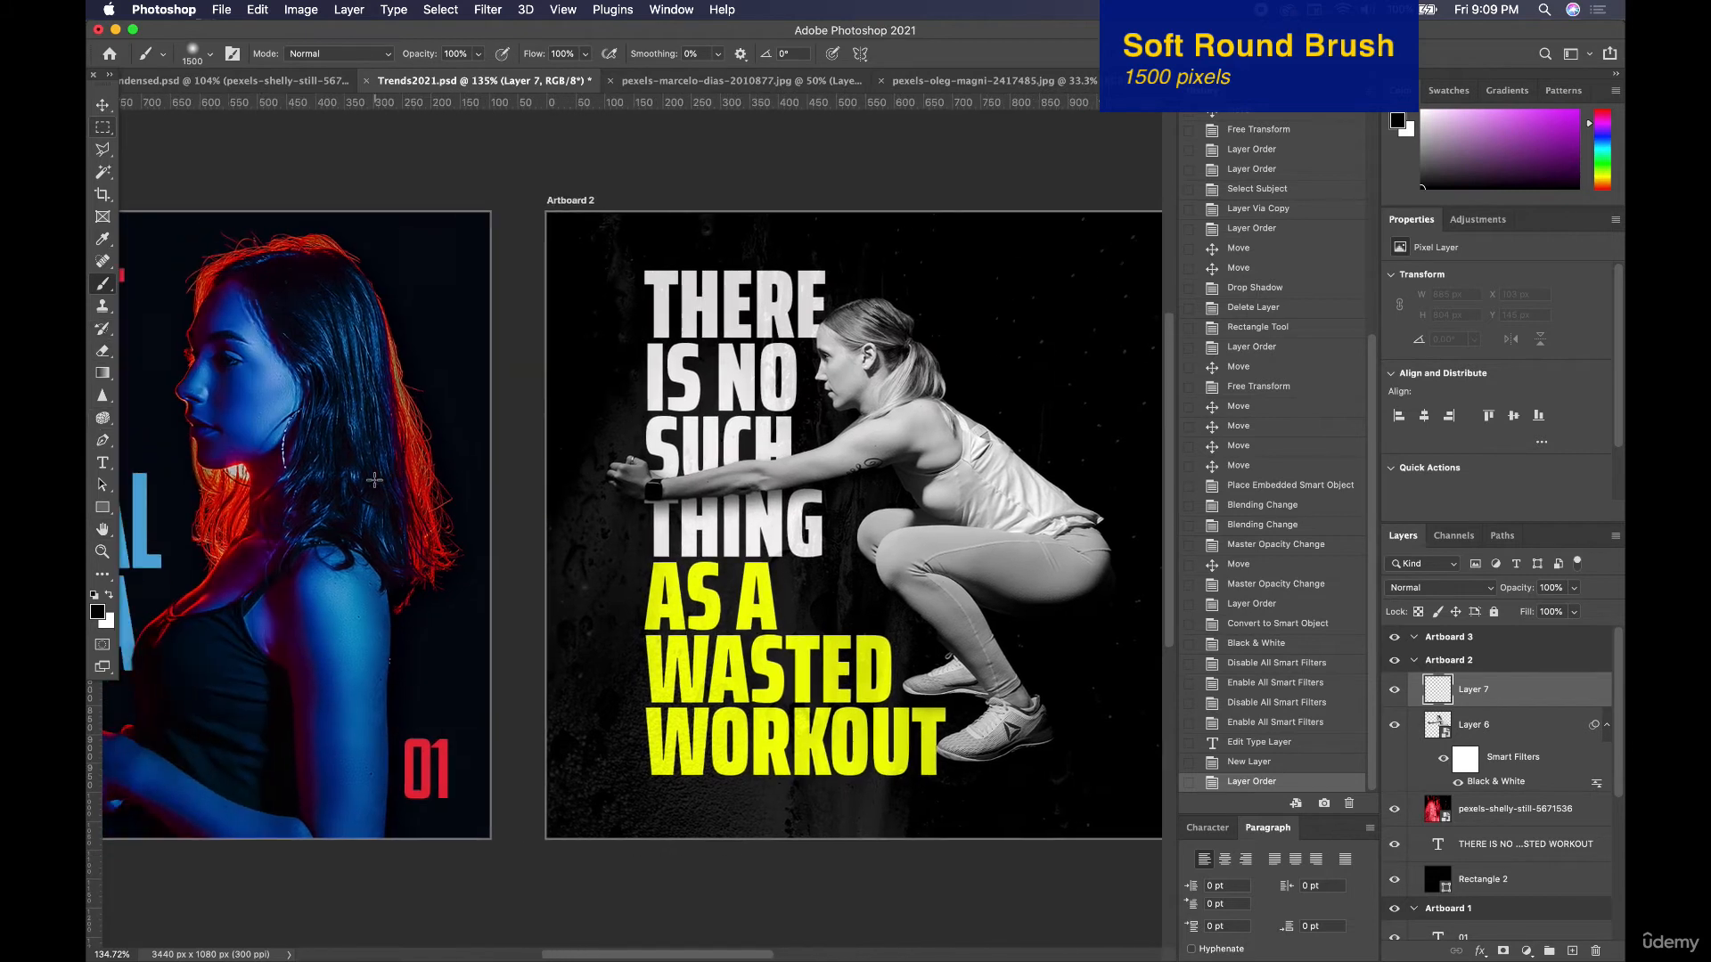
{"action": "left_click", "coordinate": [103, 238]}
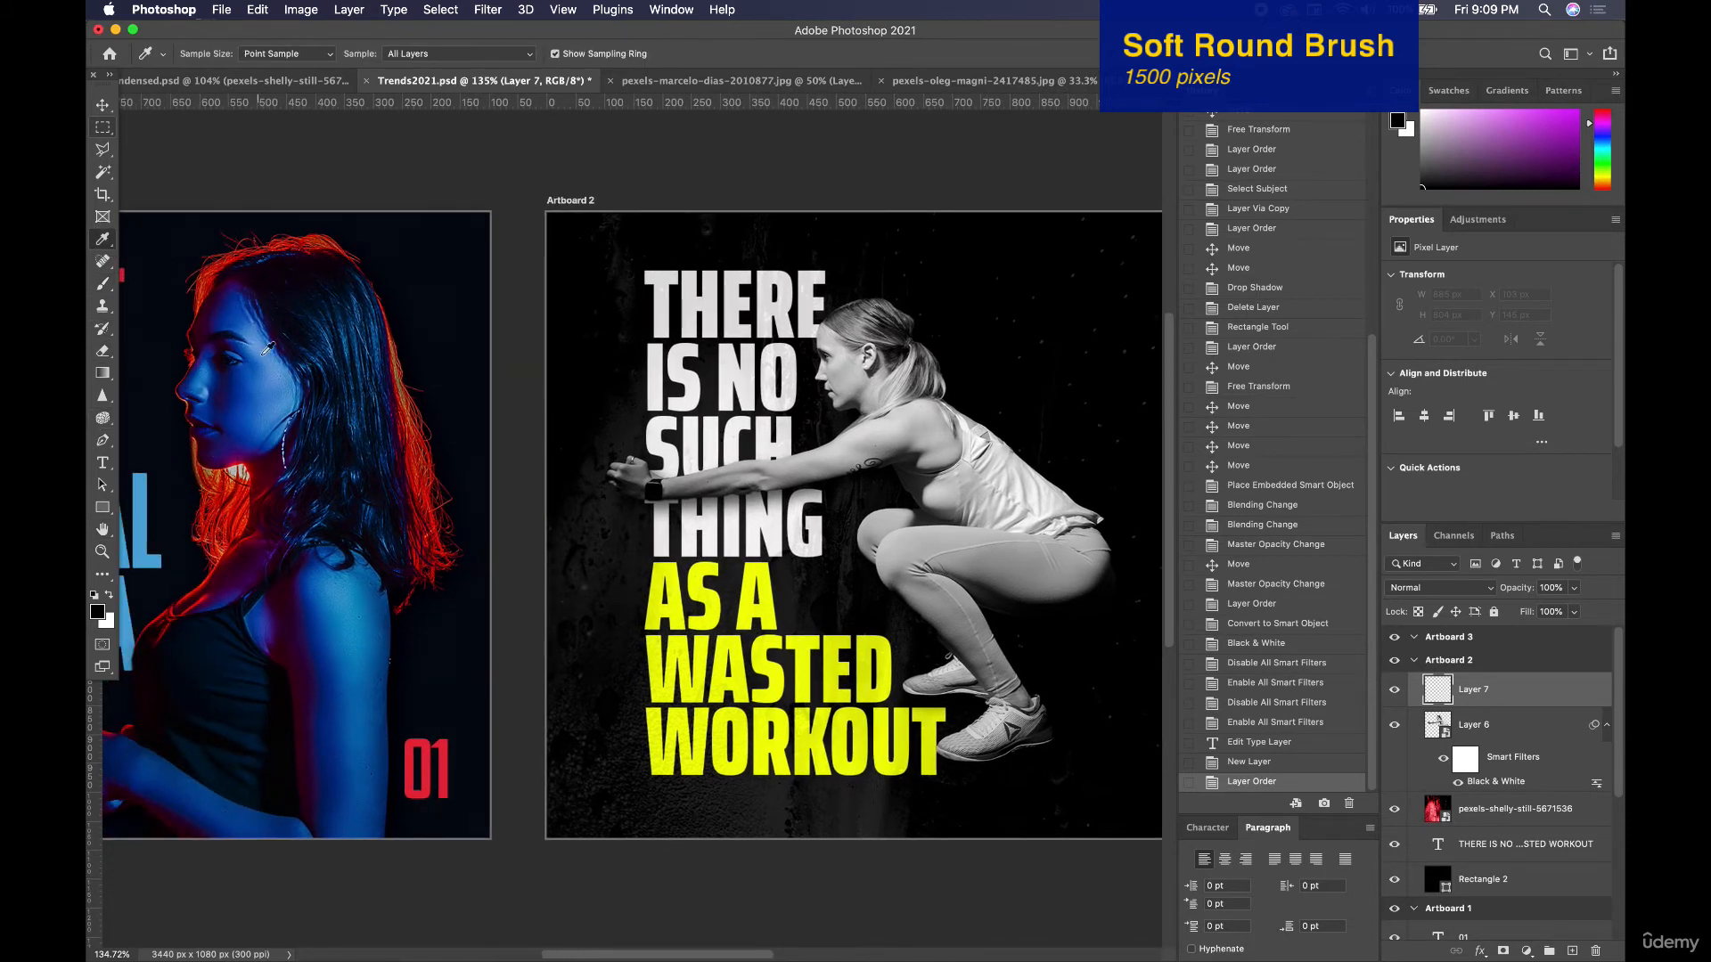
{"action": "left_click", "coordinate": [274, 383]}
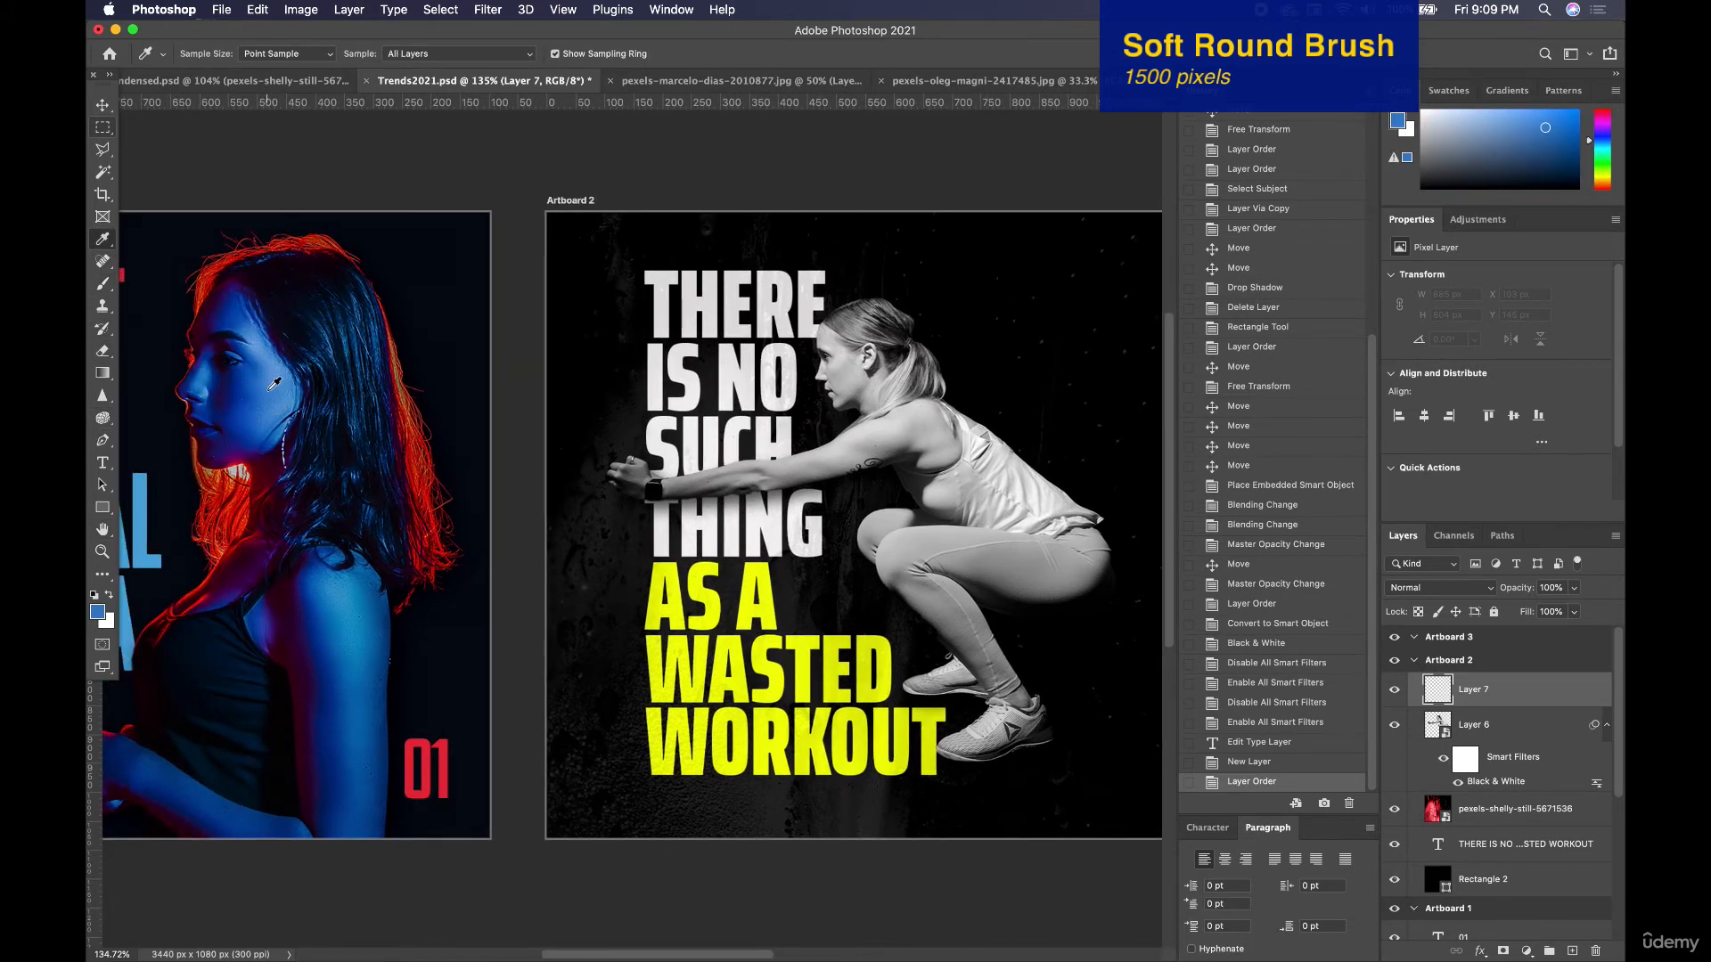
{"action": "scroll", "coordinate": [829, 412], "scroll_direction": "right", "scroll_amount": 10}
{"action": "scroll", "coordinate": [828, 413], "scroll_direction": "left", "scroll_amount": 3}
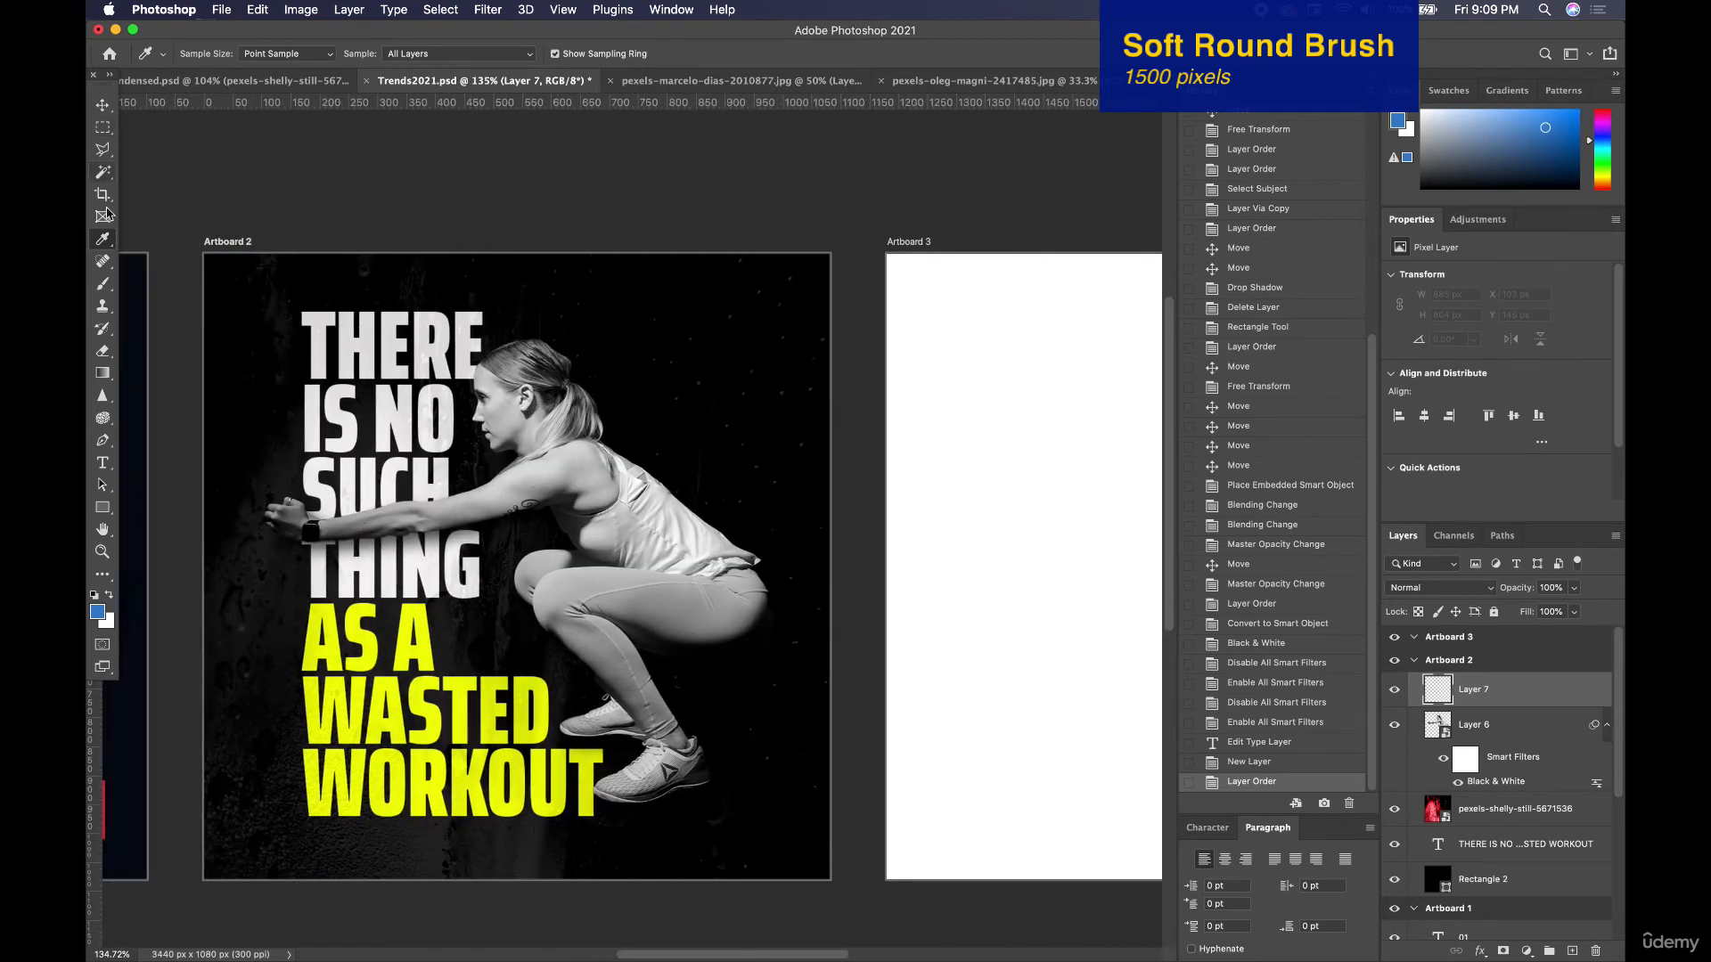
Try a soft spot of the sampled blue over Artboard 2's upper-right area with the Brush tool, and undo it.
{"action": "left_click", "coordinate": [102, 283]}
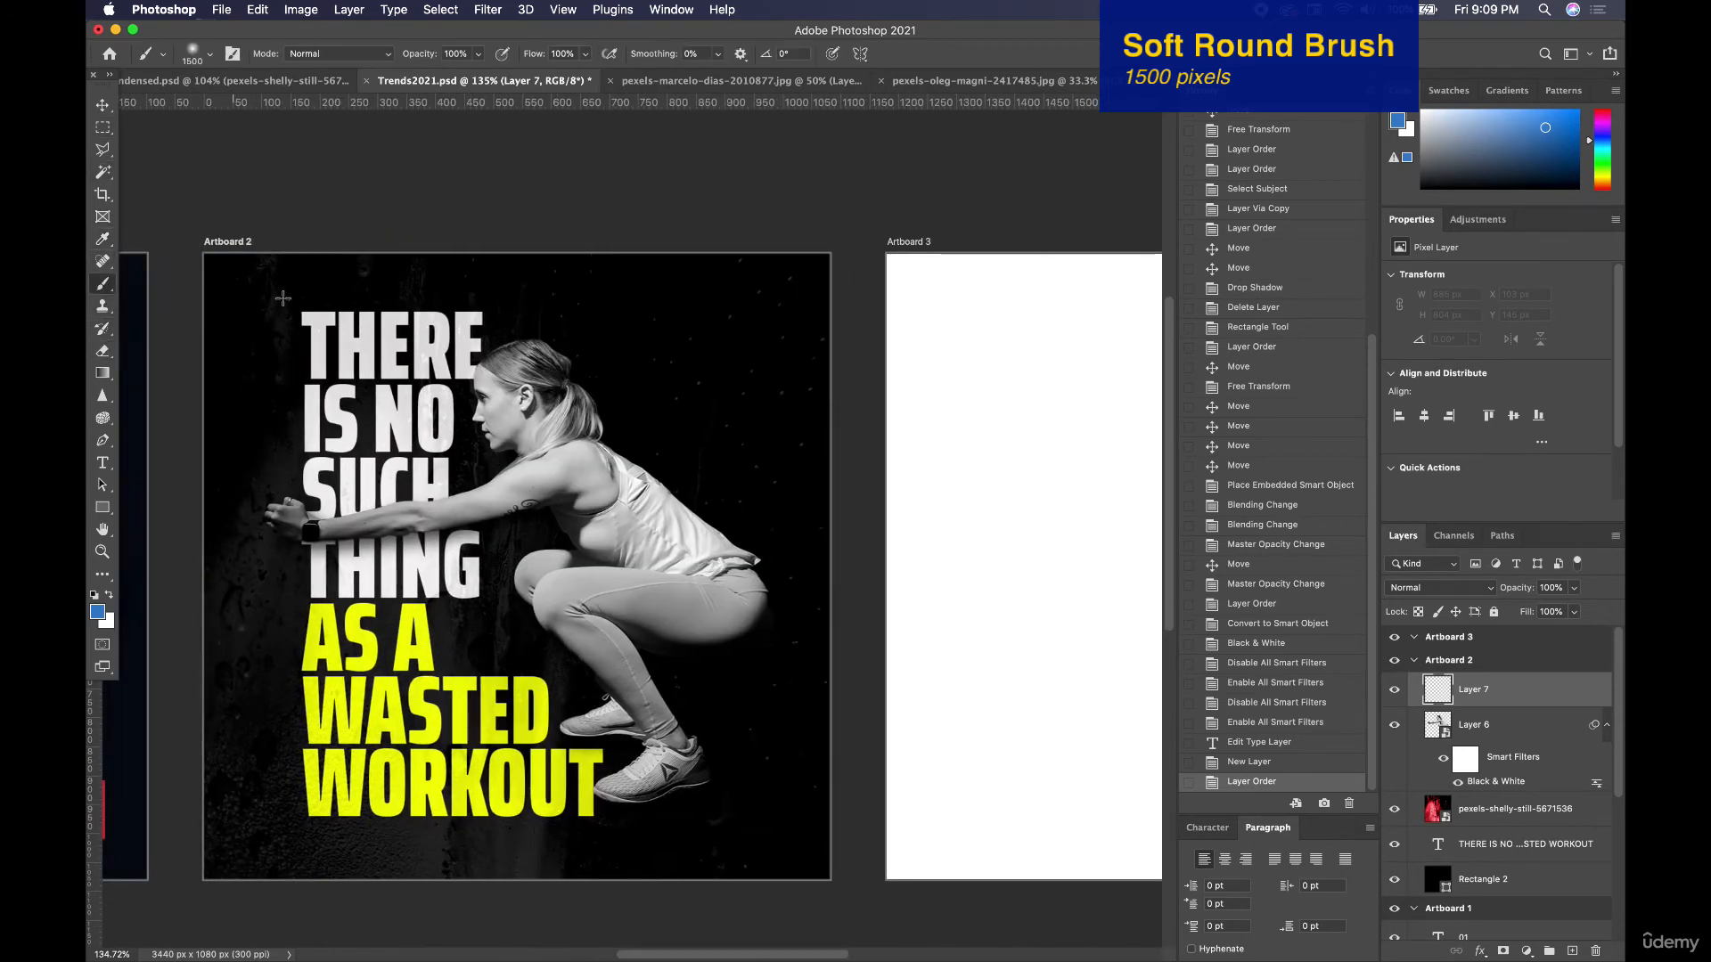
{"action": "left_click", "coordinate": [754, 325]}
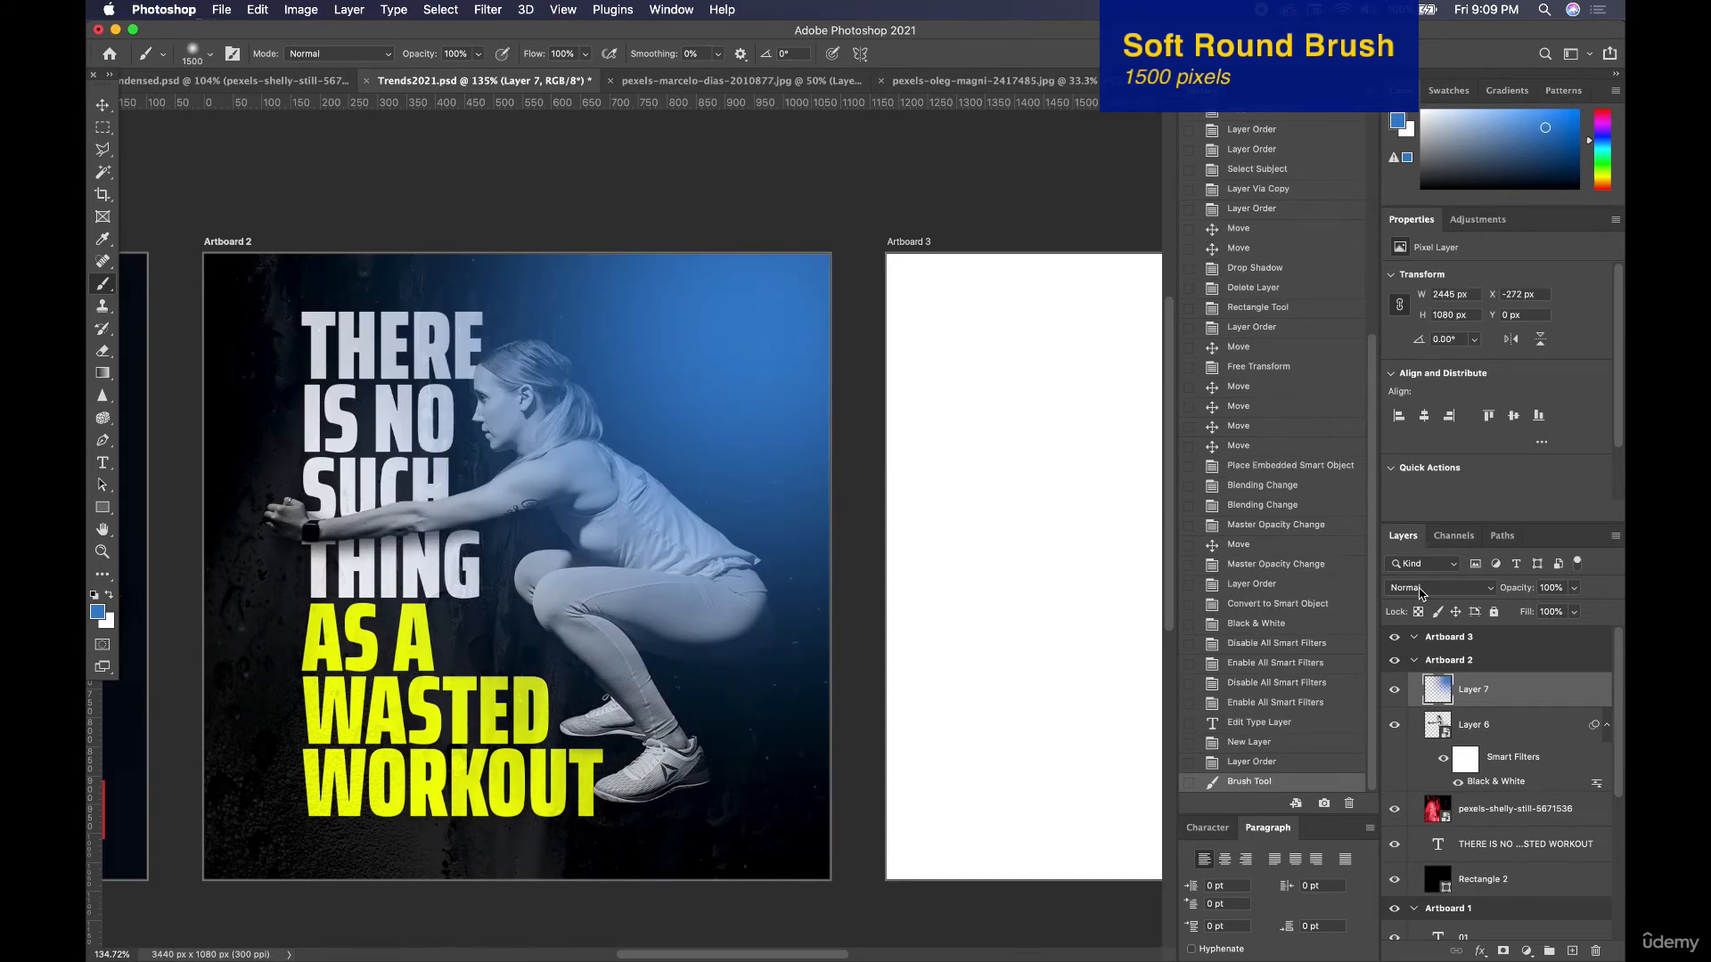
{"action": "key", "text": "super+z"}
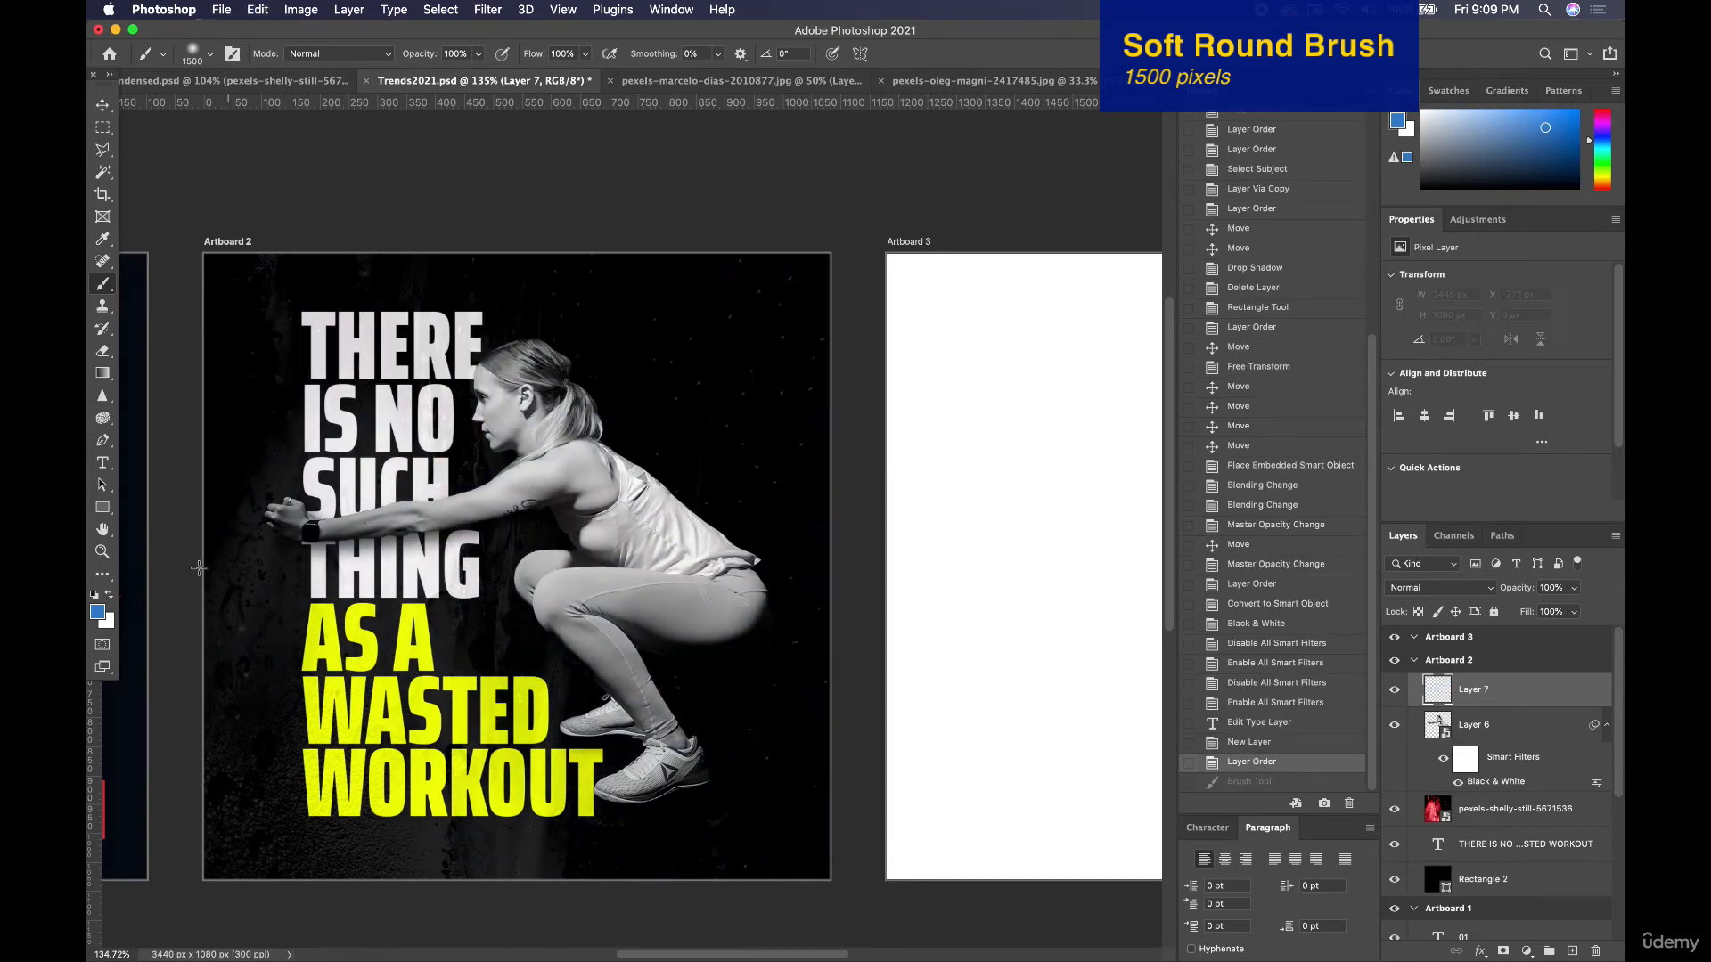
Change the foreground colour to a more saturated, deeper blue and paint one soft spot over Artboard 2's upper-right area.
{"action": "left_click", "coordinate": [97, 613]}
{"action": "left_click_drag", "start_coordinate": [1171, 281], "coordinate": [1220, 357]}
{"action": "left_click", "coordinate": [1339, 268]}
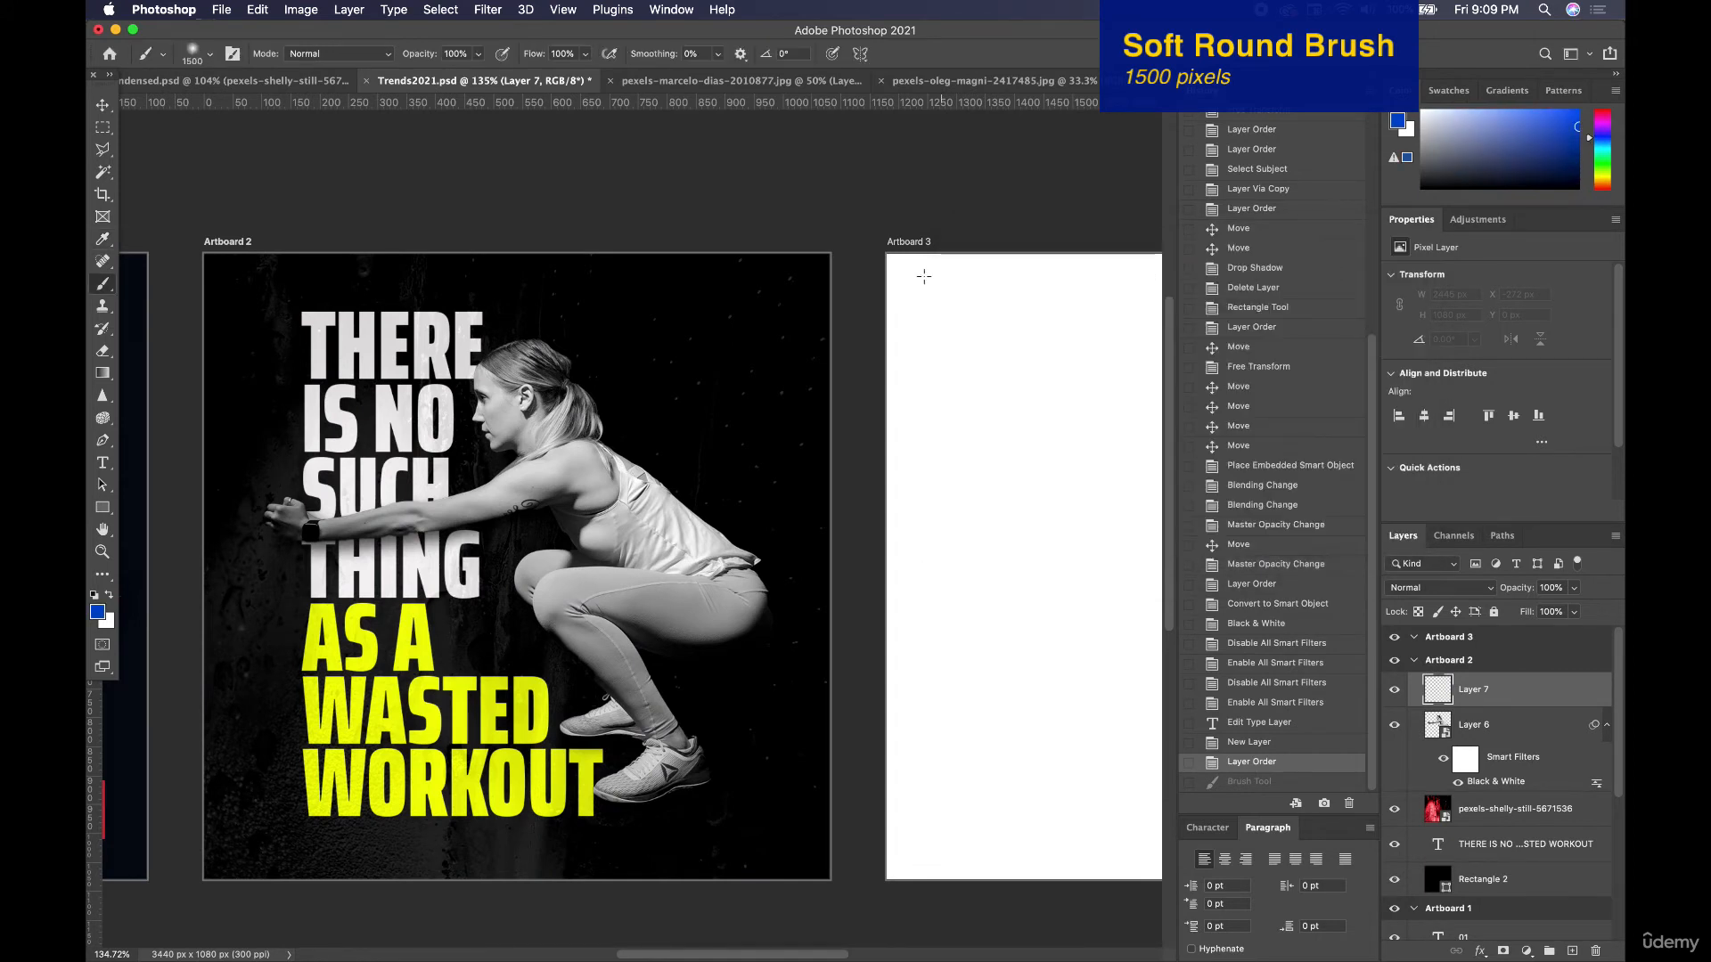
{"action": "left_click", "coordinate": [757, 325]}
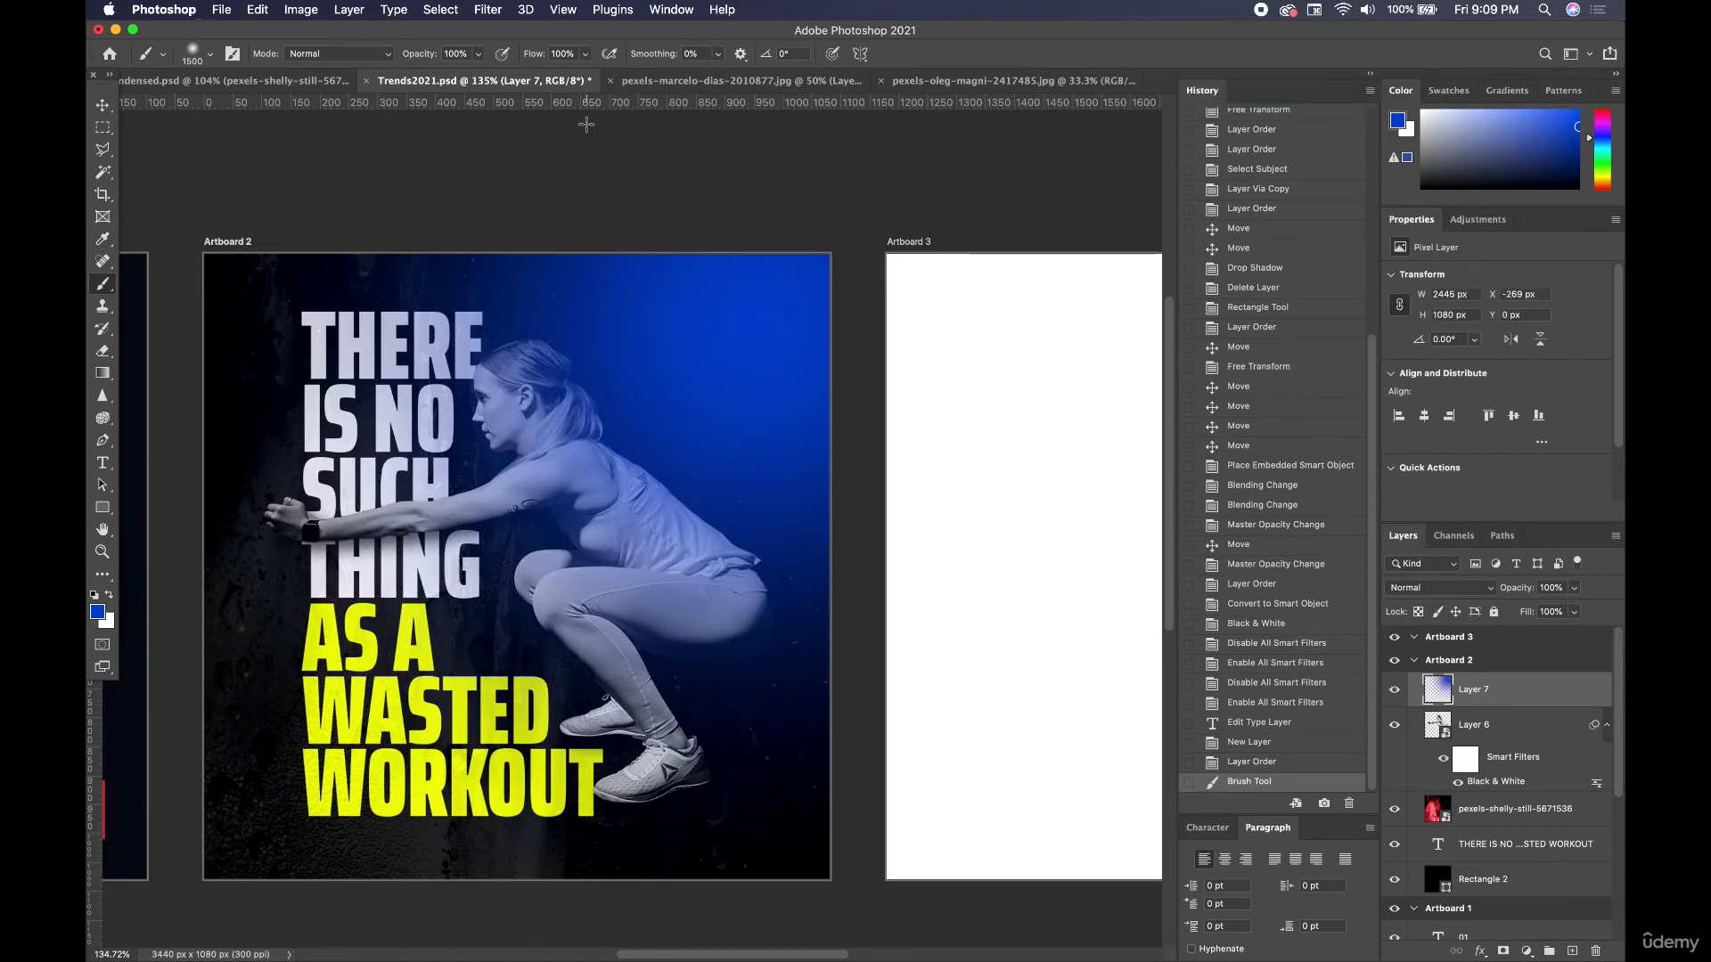
Set the blue glow layer on Artboard 2 to the Screen blending mode at 48% opacity and deselect it.
{"action": "key", "text": "v"}
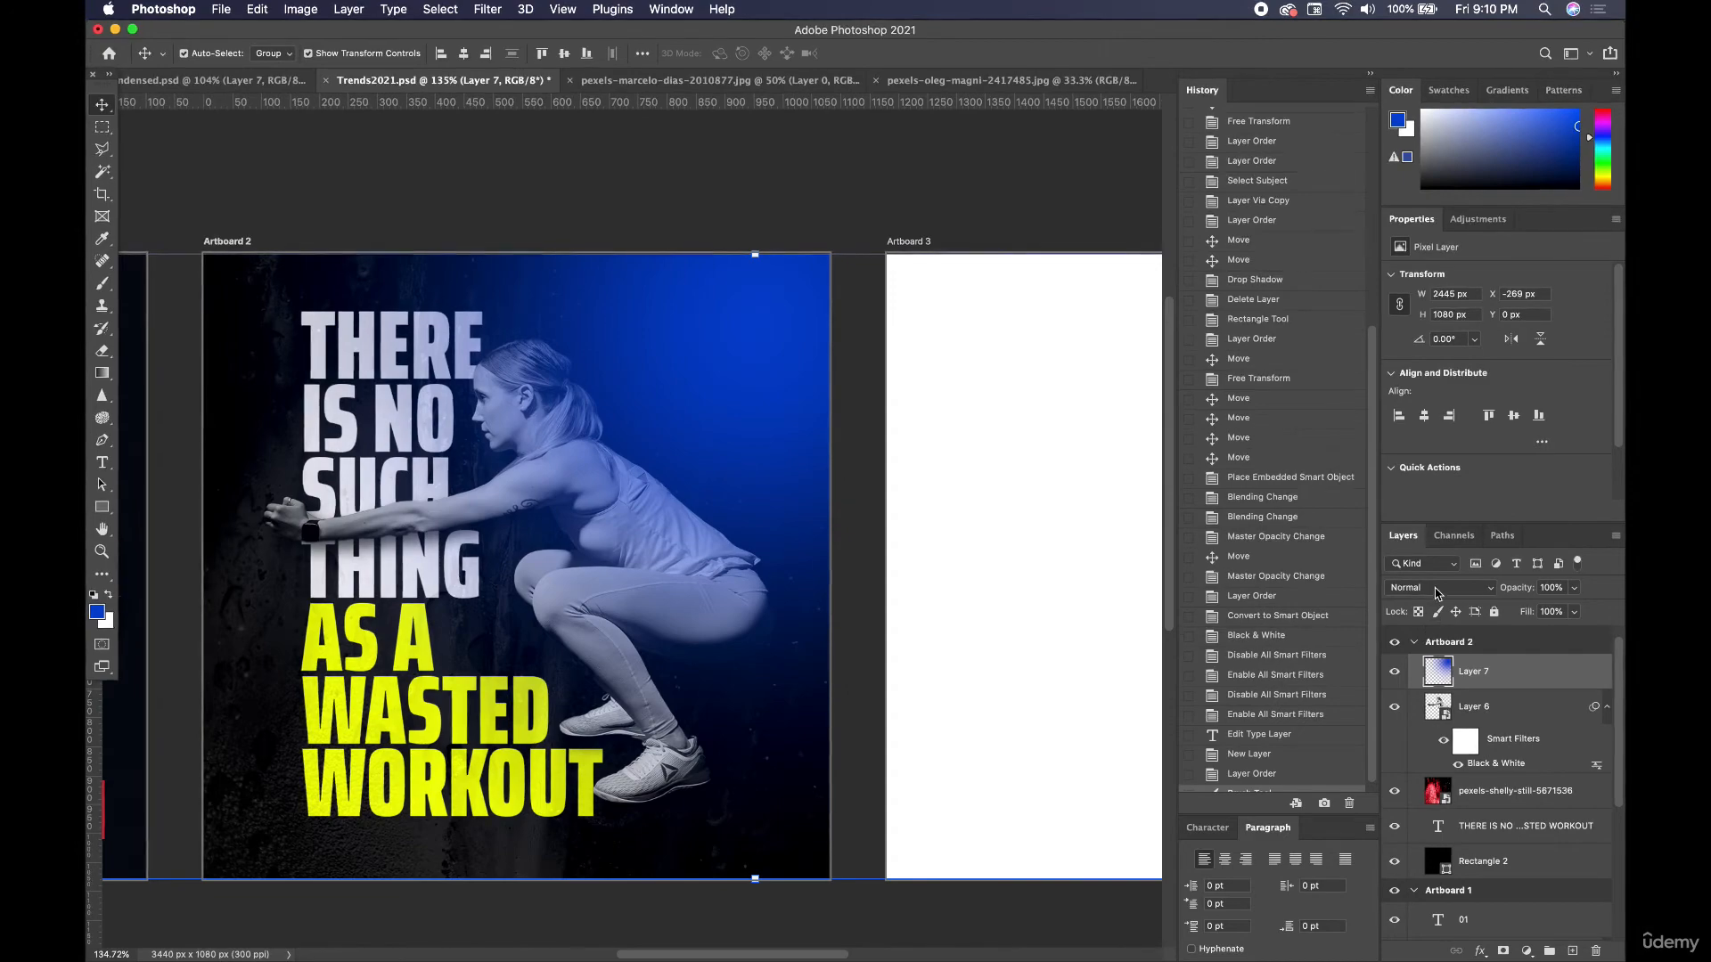
{"action": "left_click", "coordinate": [1437, 588]}
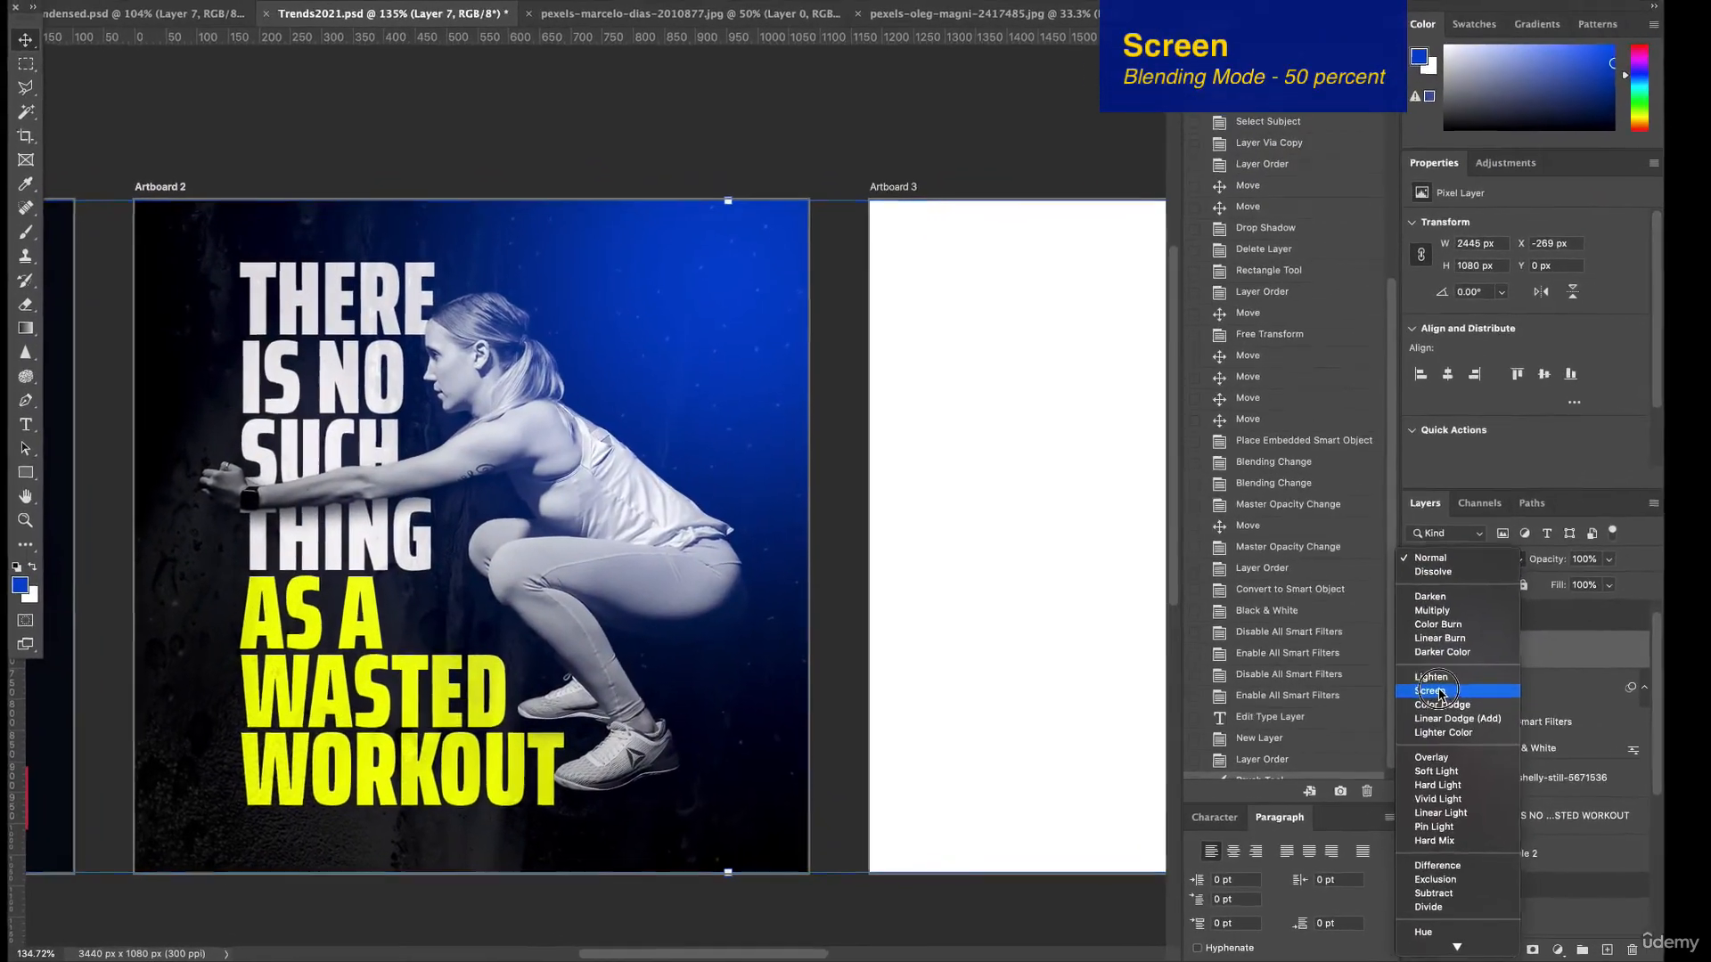
{"action": "left_click", "coordinate": [1428, 702]}
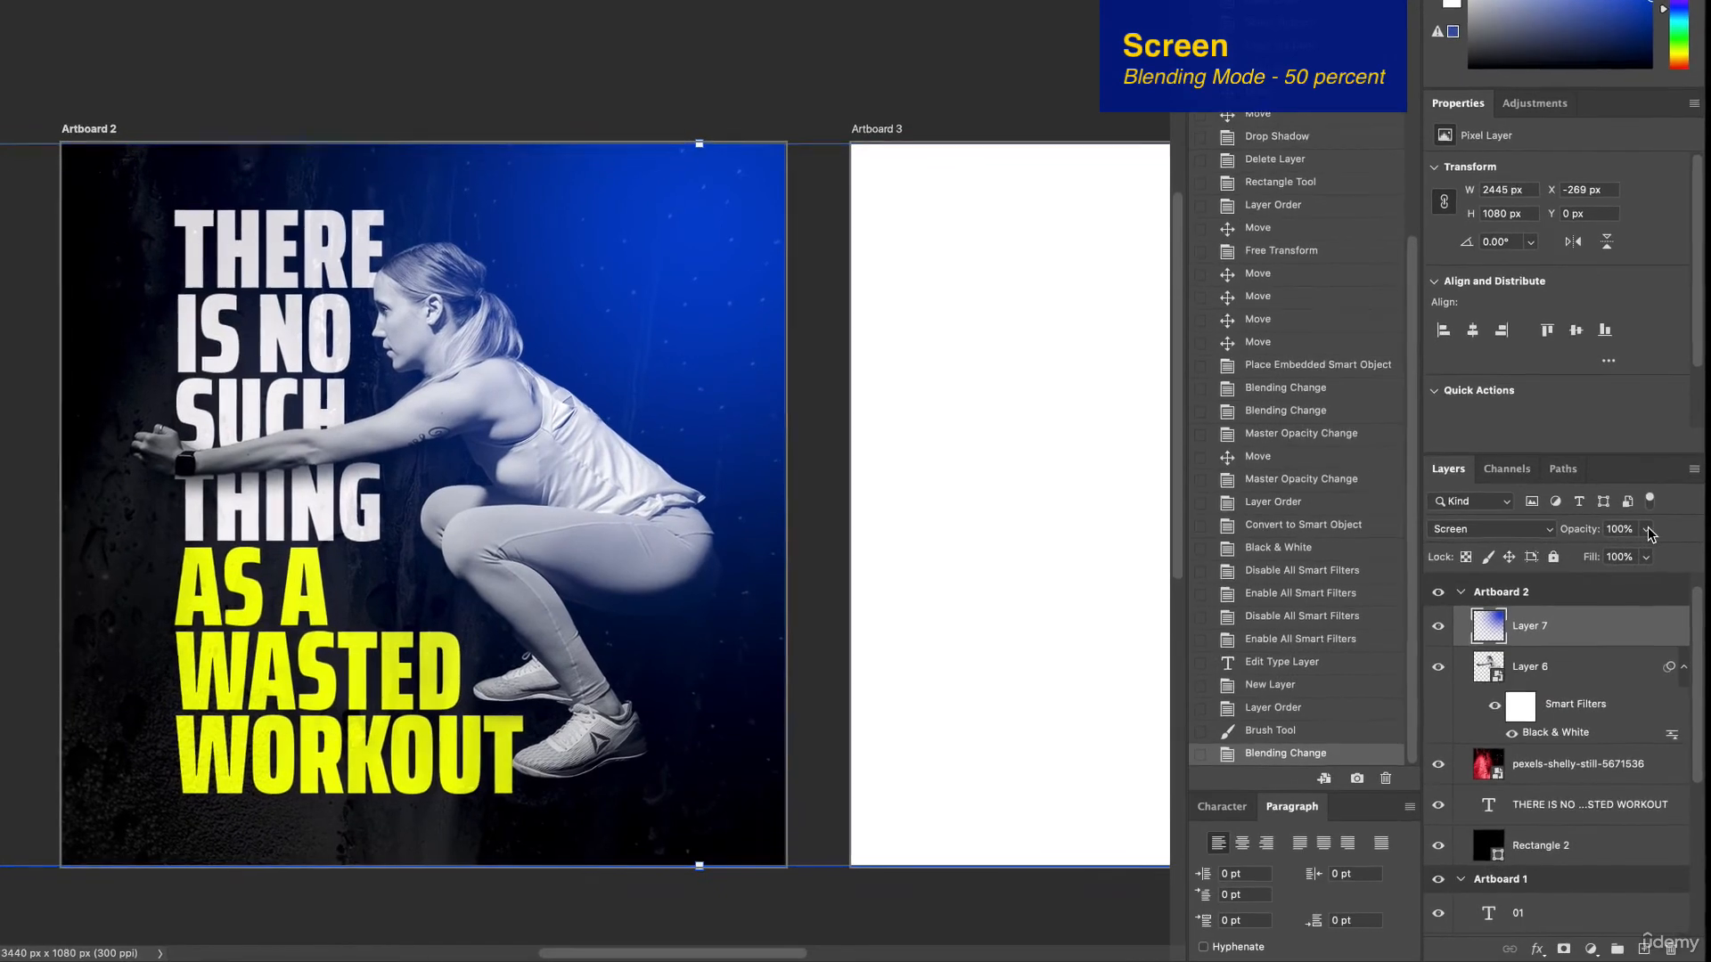
{"action": "left_click", "coordinate": [1649, 531]}
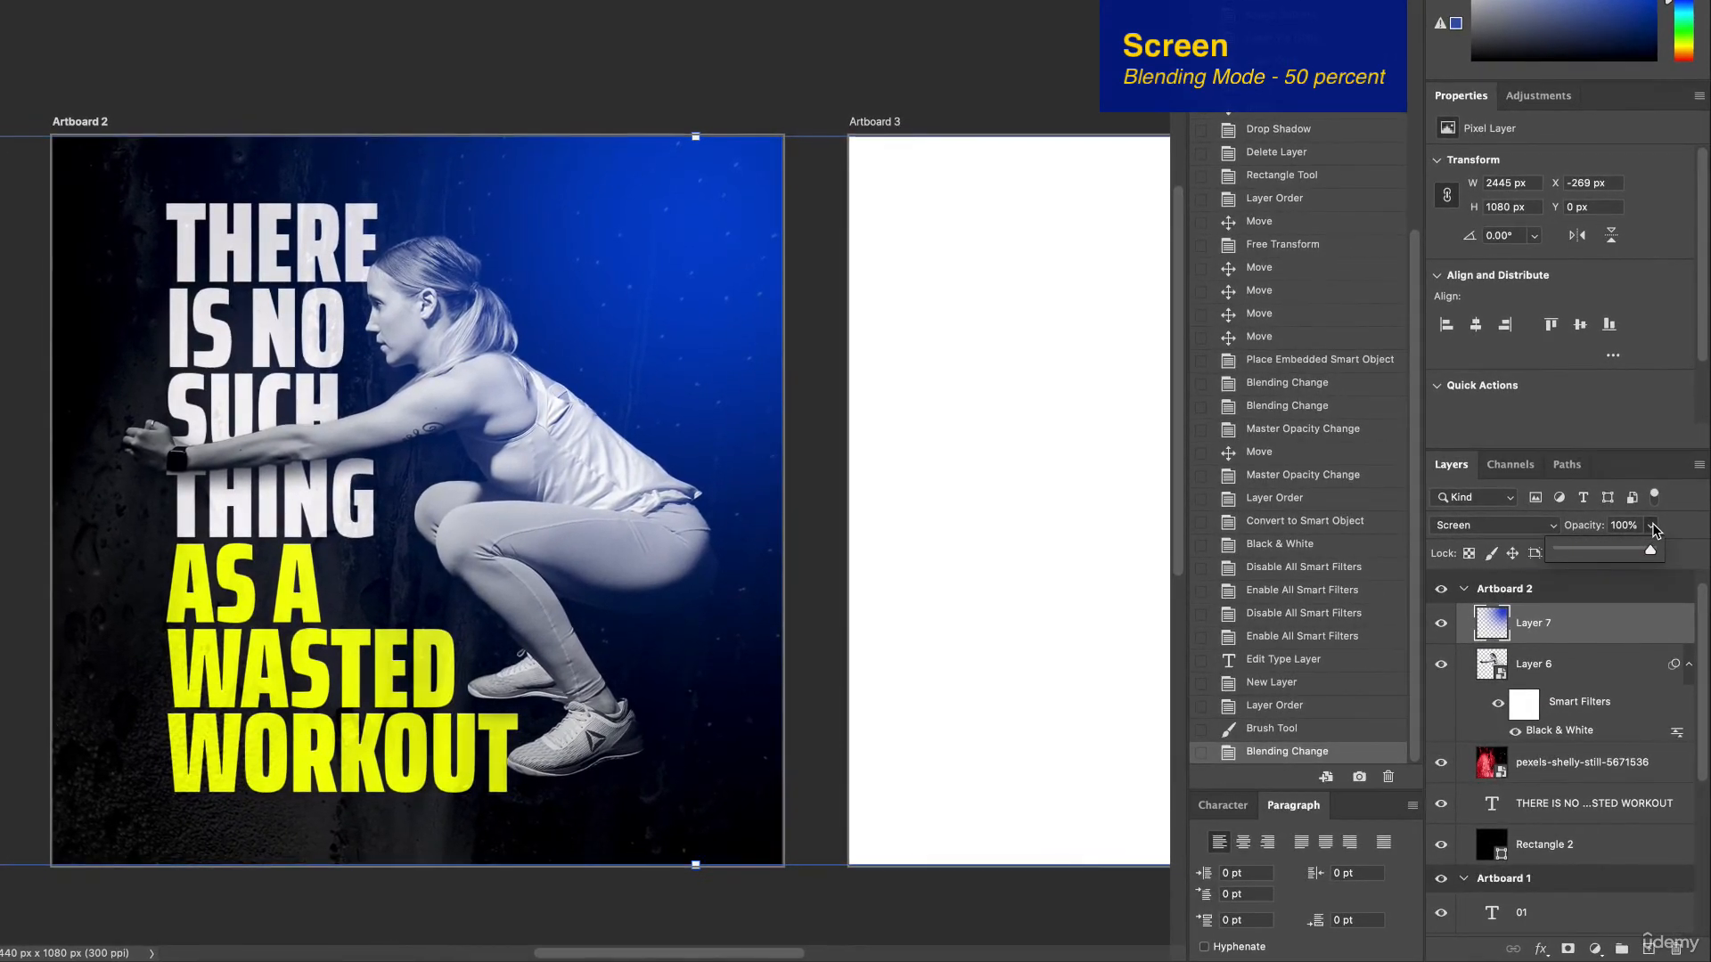
{"action": "left_click_drag", "start_coordinate": [1649, 549], "coordinate": [1704, 552]}
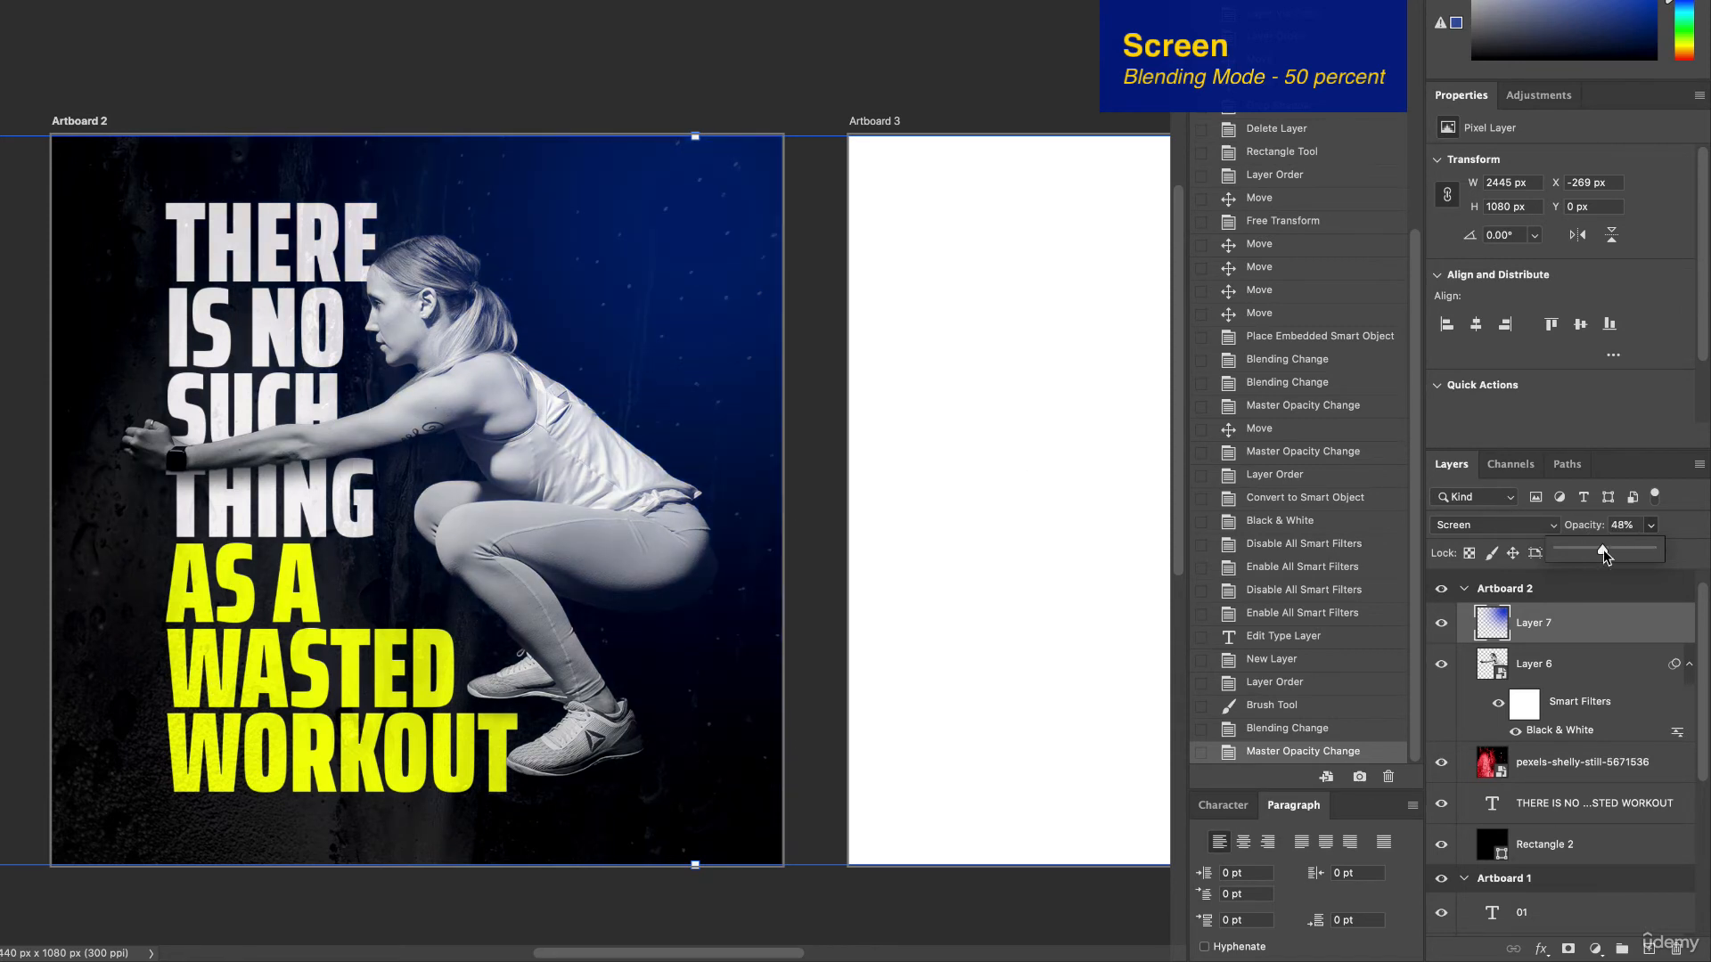
{"action": "left_click", "coordinate": [121, 4]}
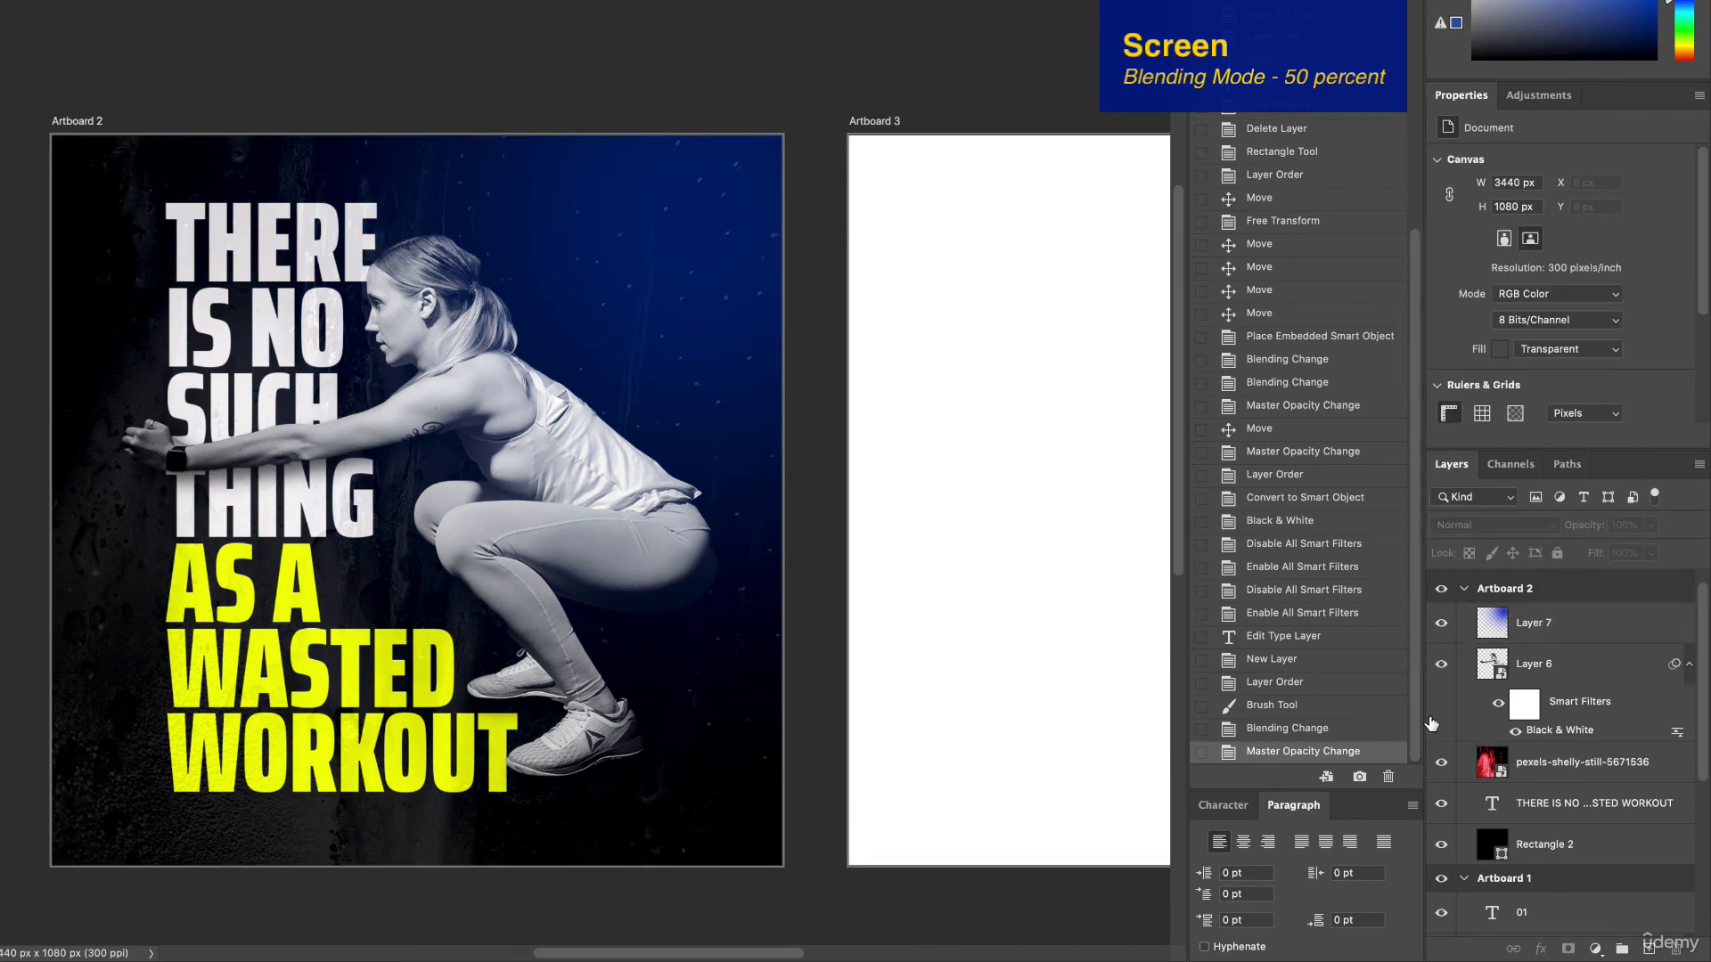
Apply the Sharpen filter to the pexels-shelly-still-5671536 texture layer and to the woman's cut-out layer on Artboard 2.
{"action": "left_click", "coordinate": [1568, 767]}
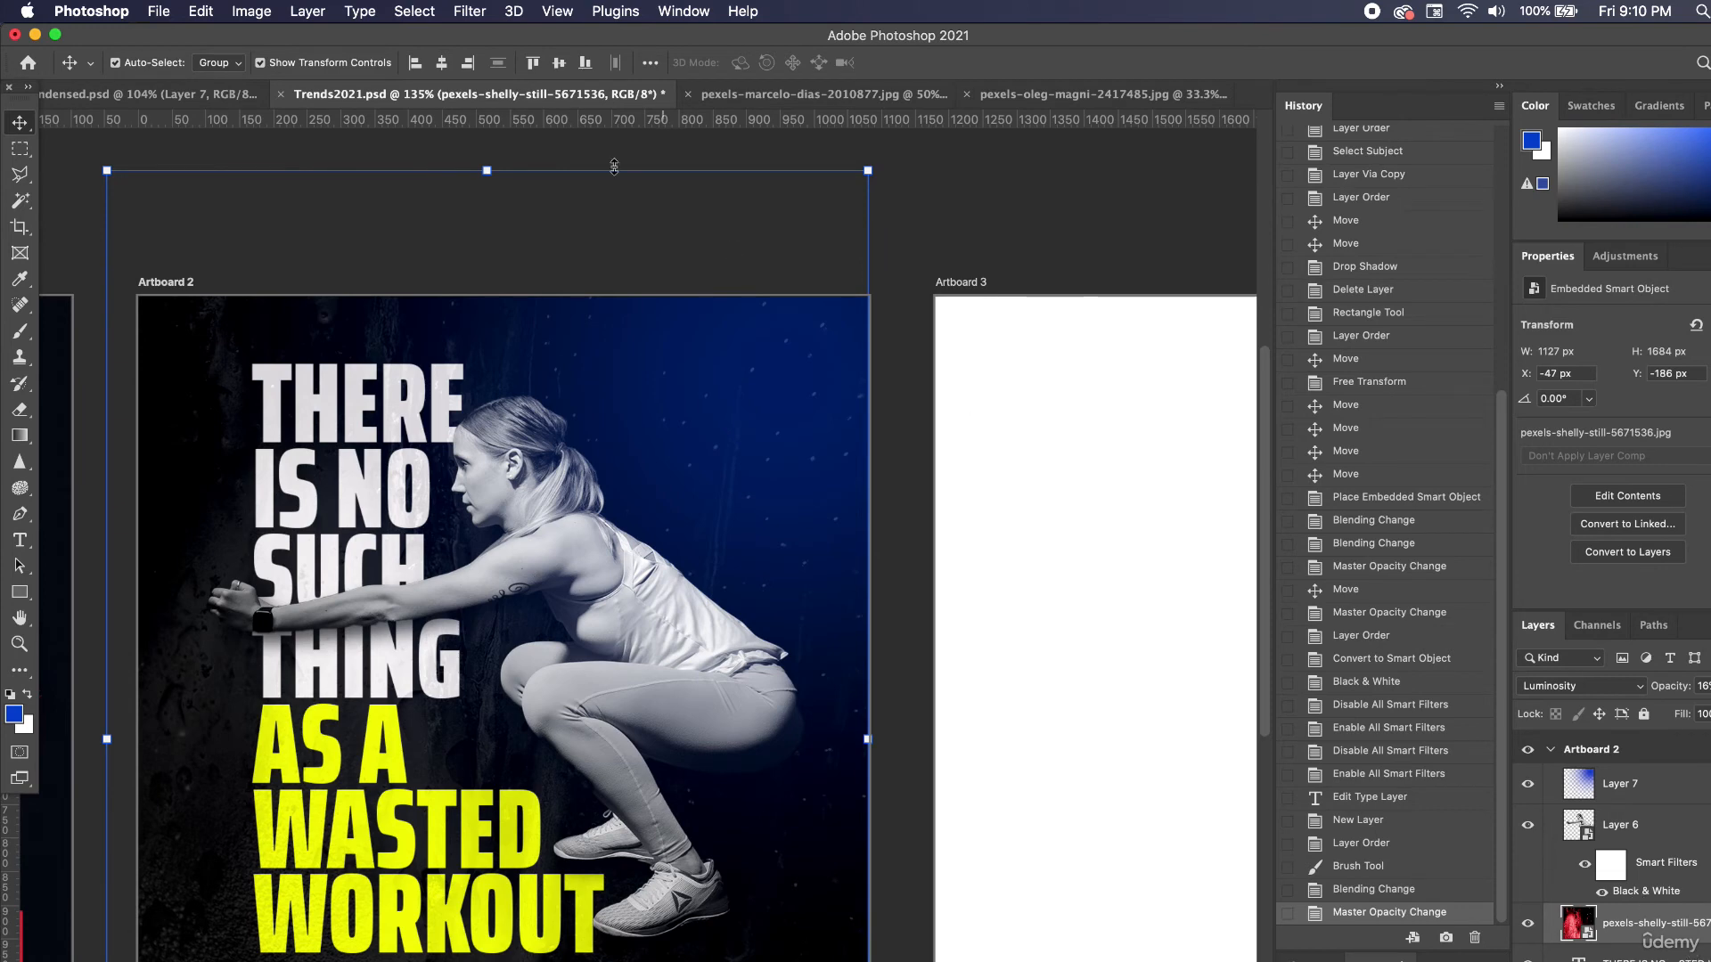
{"action": "left_click", "coordinate": [468, 11]}
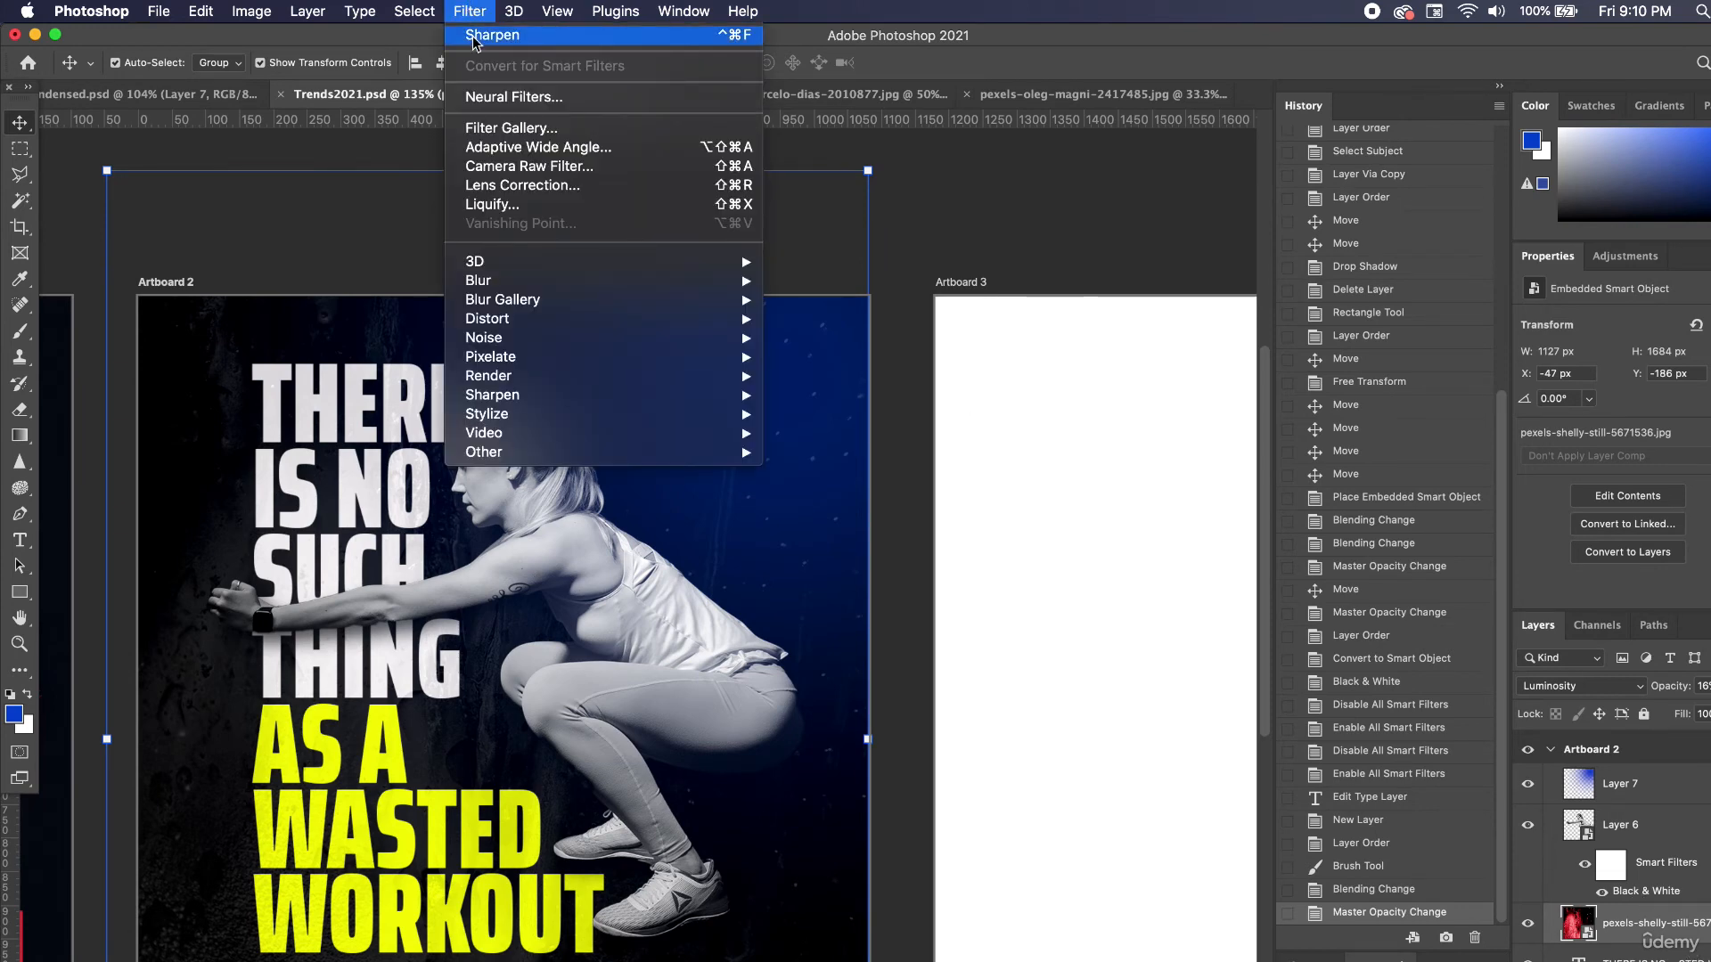
{"action": "left_click", "coordinate": [473, 36]}
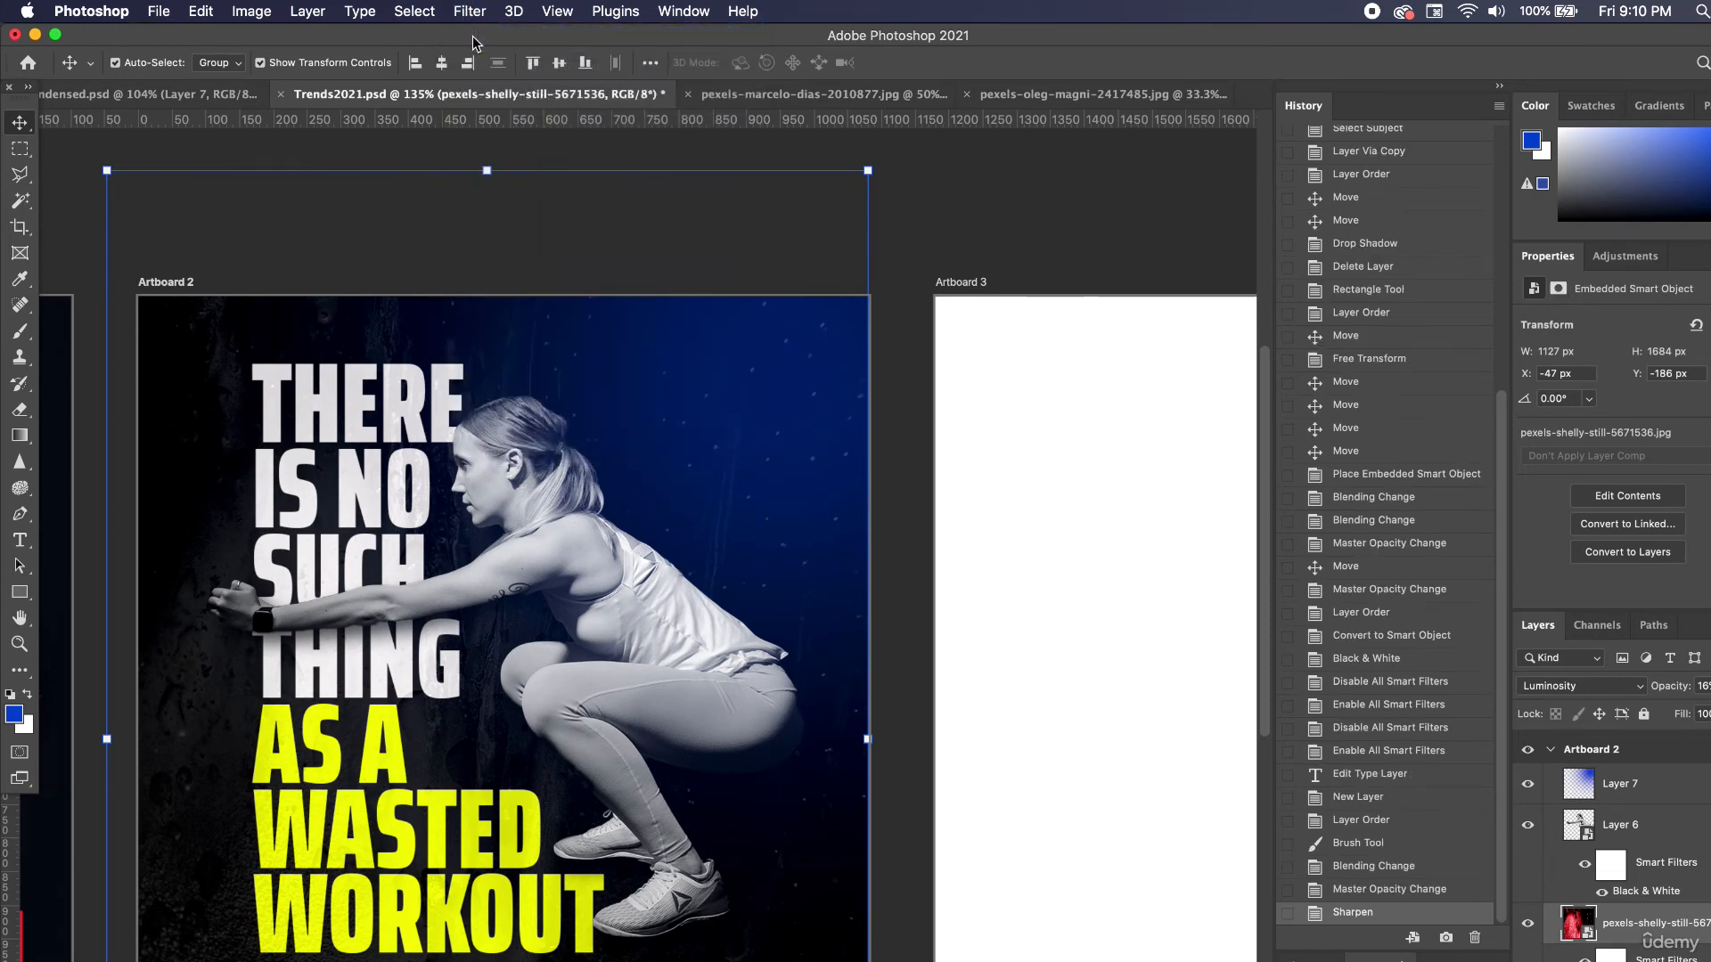
{"action": "left_click", "coordinate": [1619, 893]}
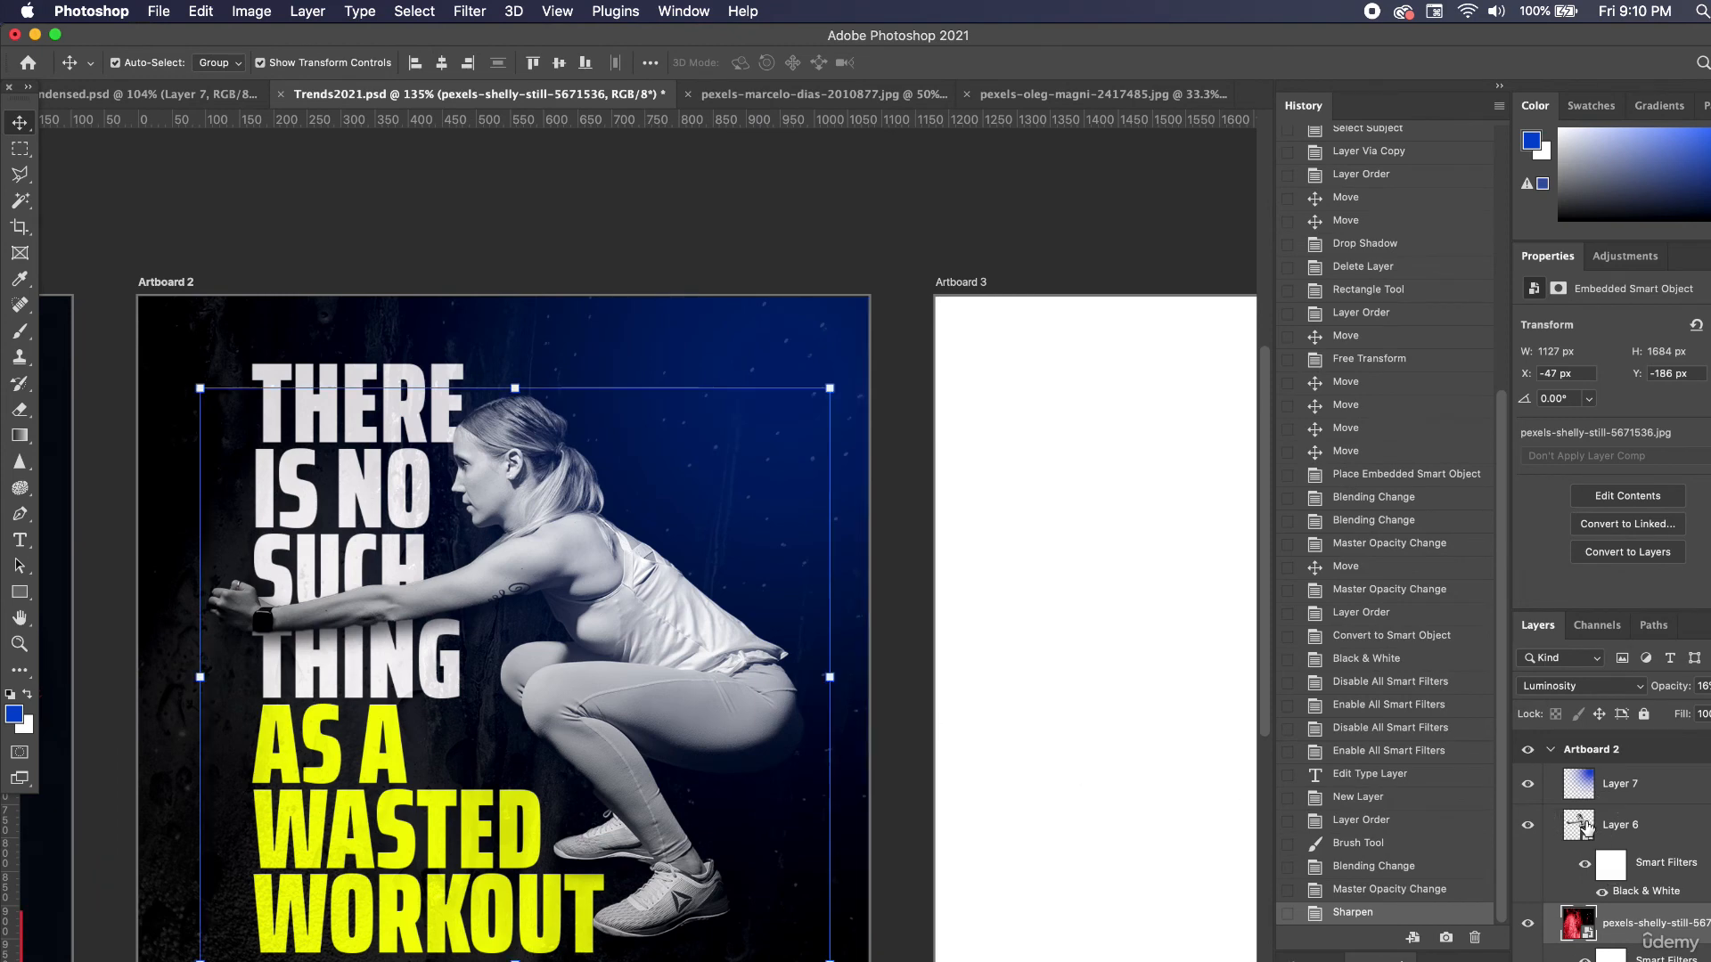
{"action": "left_click", "coordinate": [468, 11]}
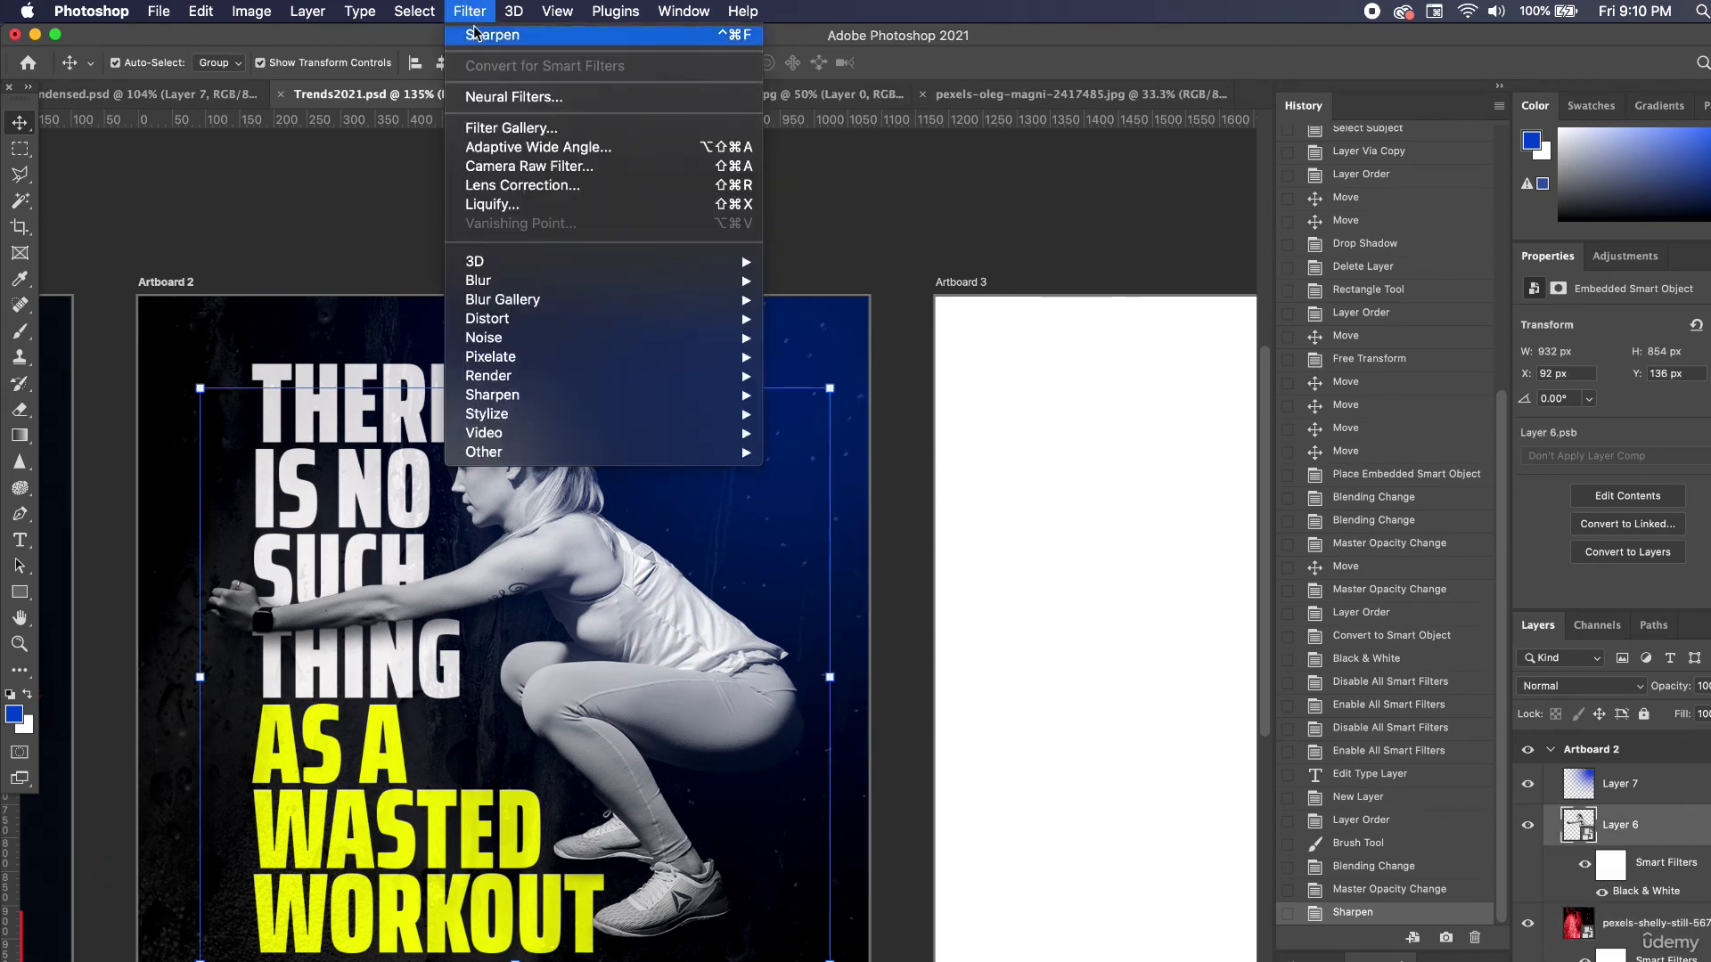
{"action": "left_click", "coordinate": [473, 36]}
{"action": "left_click", "coordinate": [485, 155]}
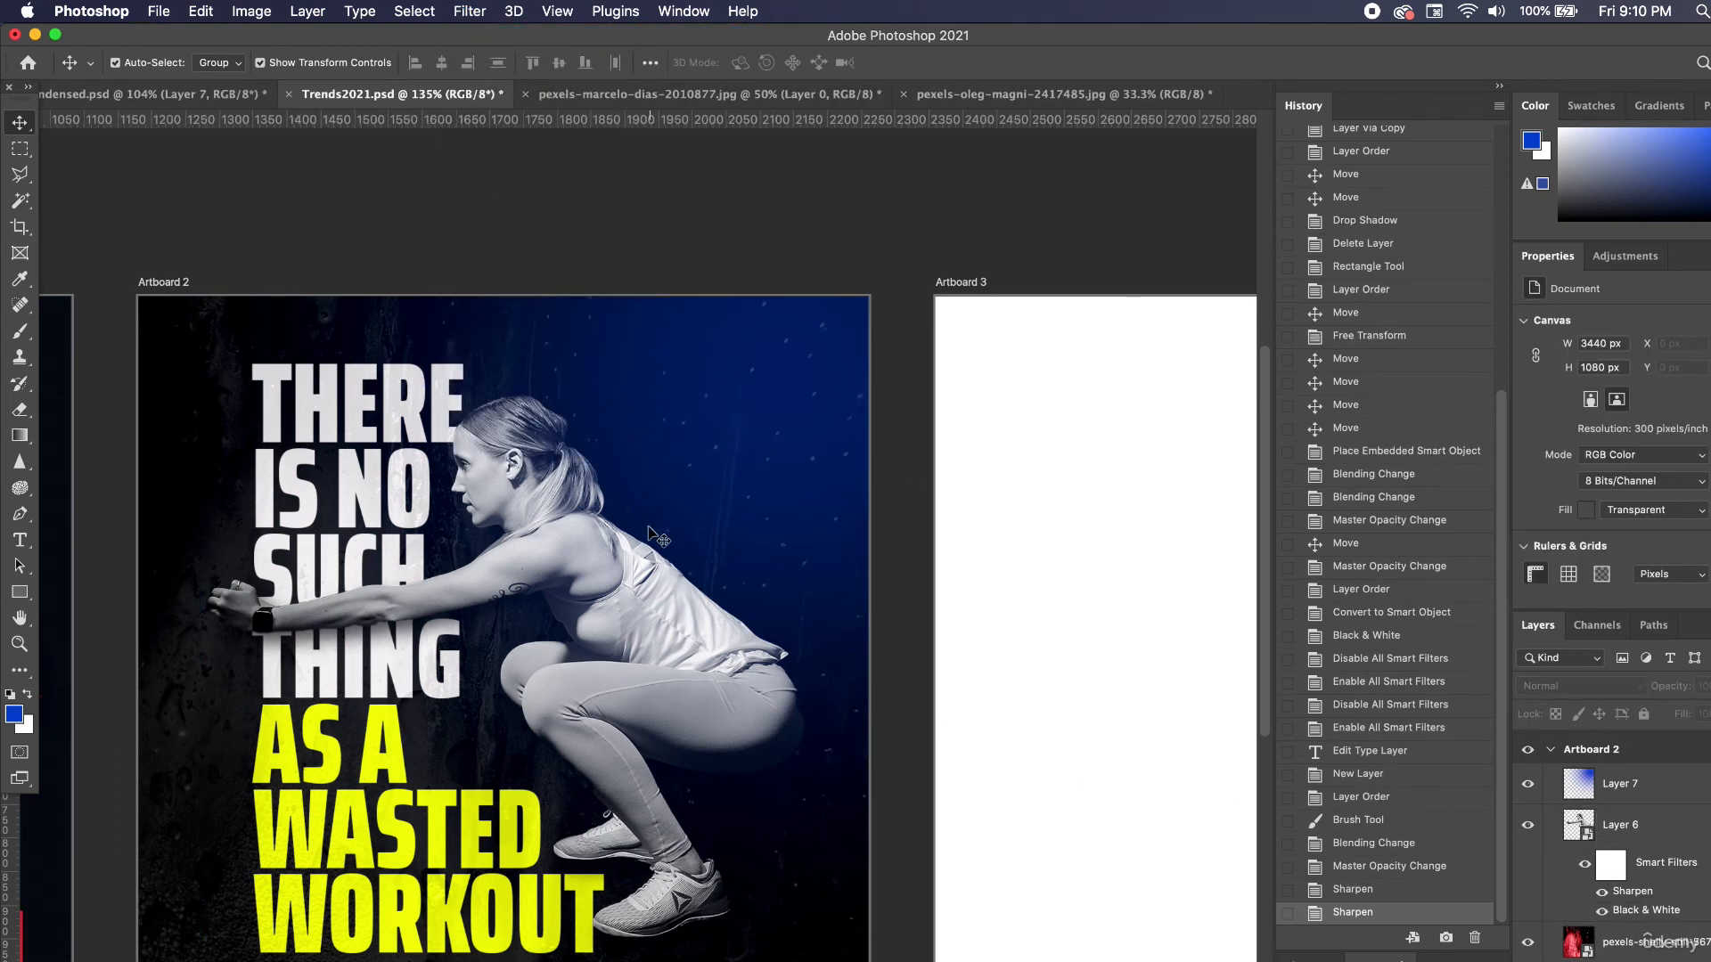
Examine the sharpened Artboard 2 design up close and review it beside Artboard 1 and the blank Artboard 3.
{"action": "key", "text": "super+equal"}
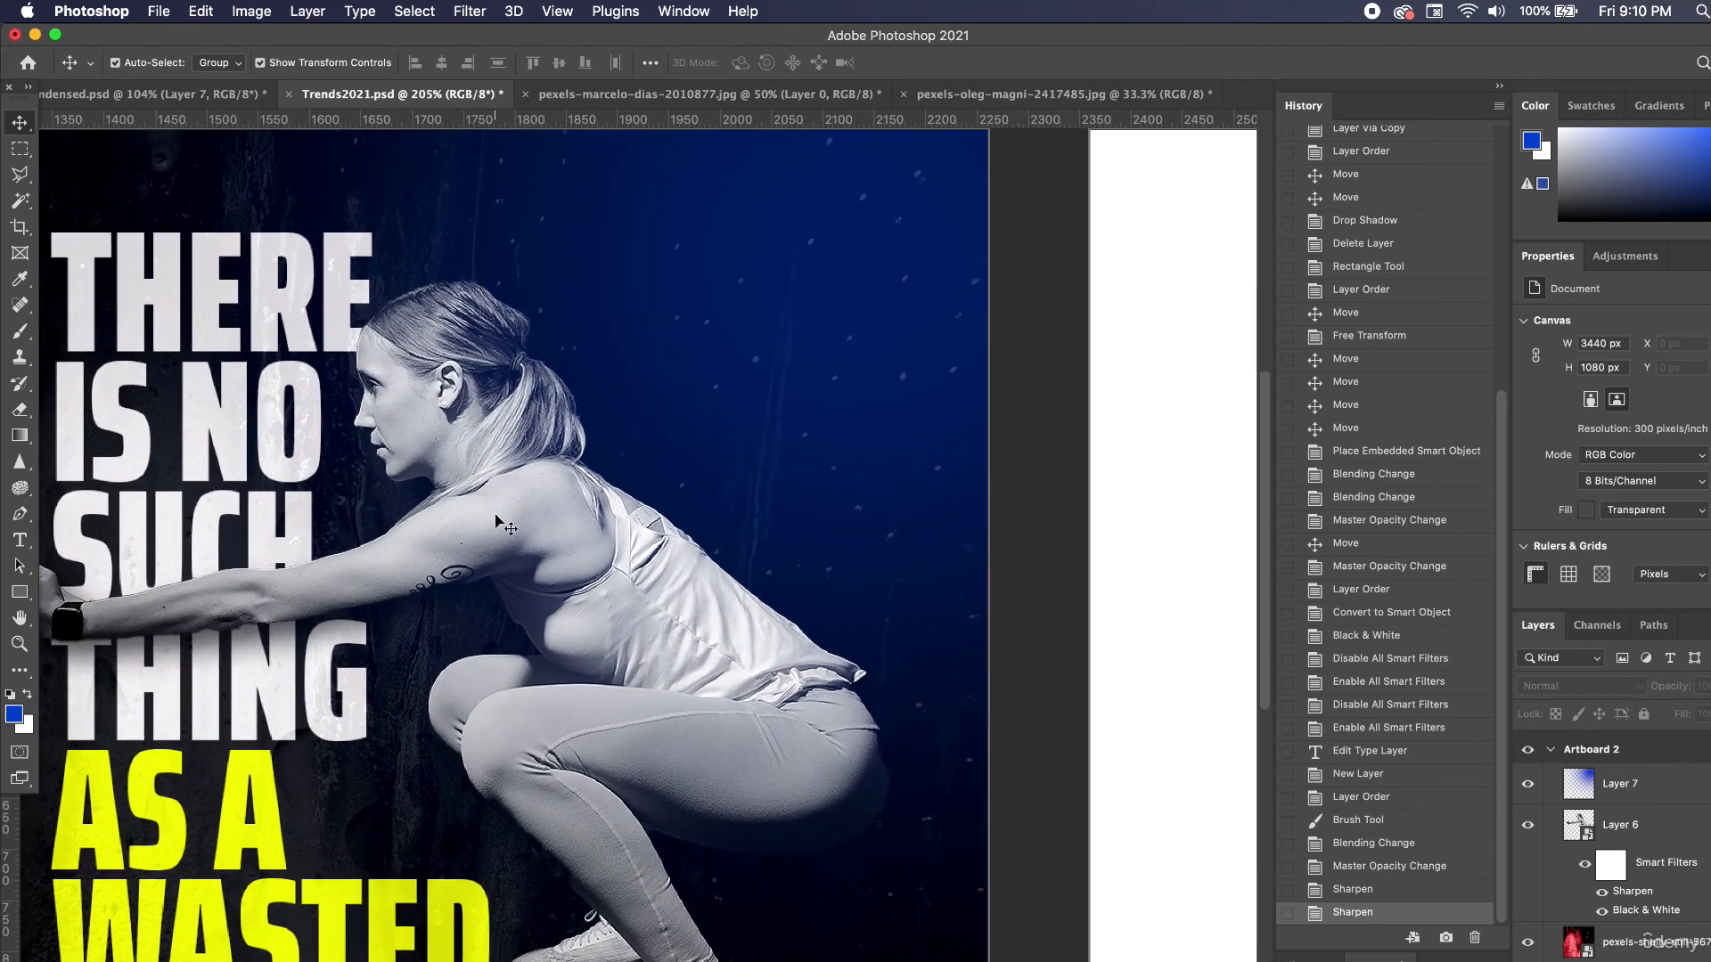
{"action": "key", "text": "super+minus"}
{"action": "key", "text": "super+minus"}
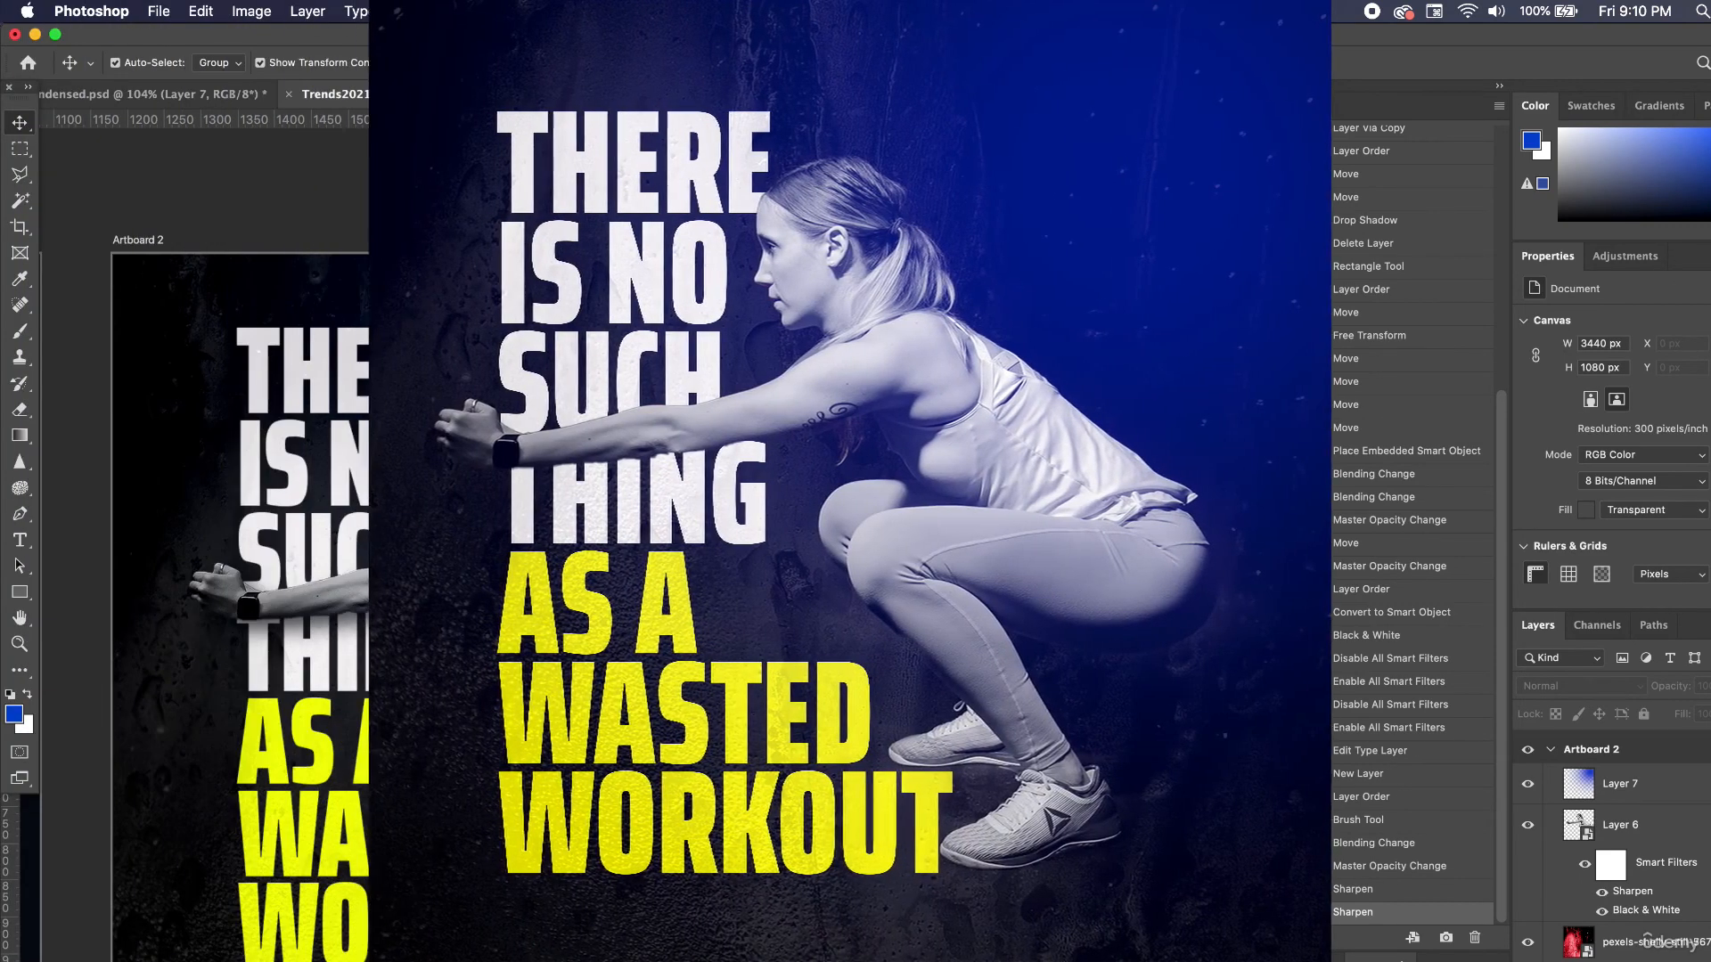
{"action": "scroll", "coordinate": [677, 570], "scroll_direction": "left", "scroll_amount": 3}
{"action": "scroll", "coordinate": [677, 570], "scroll_direction": "down", "scroll_amount": 3}
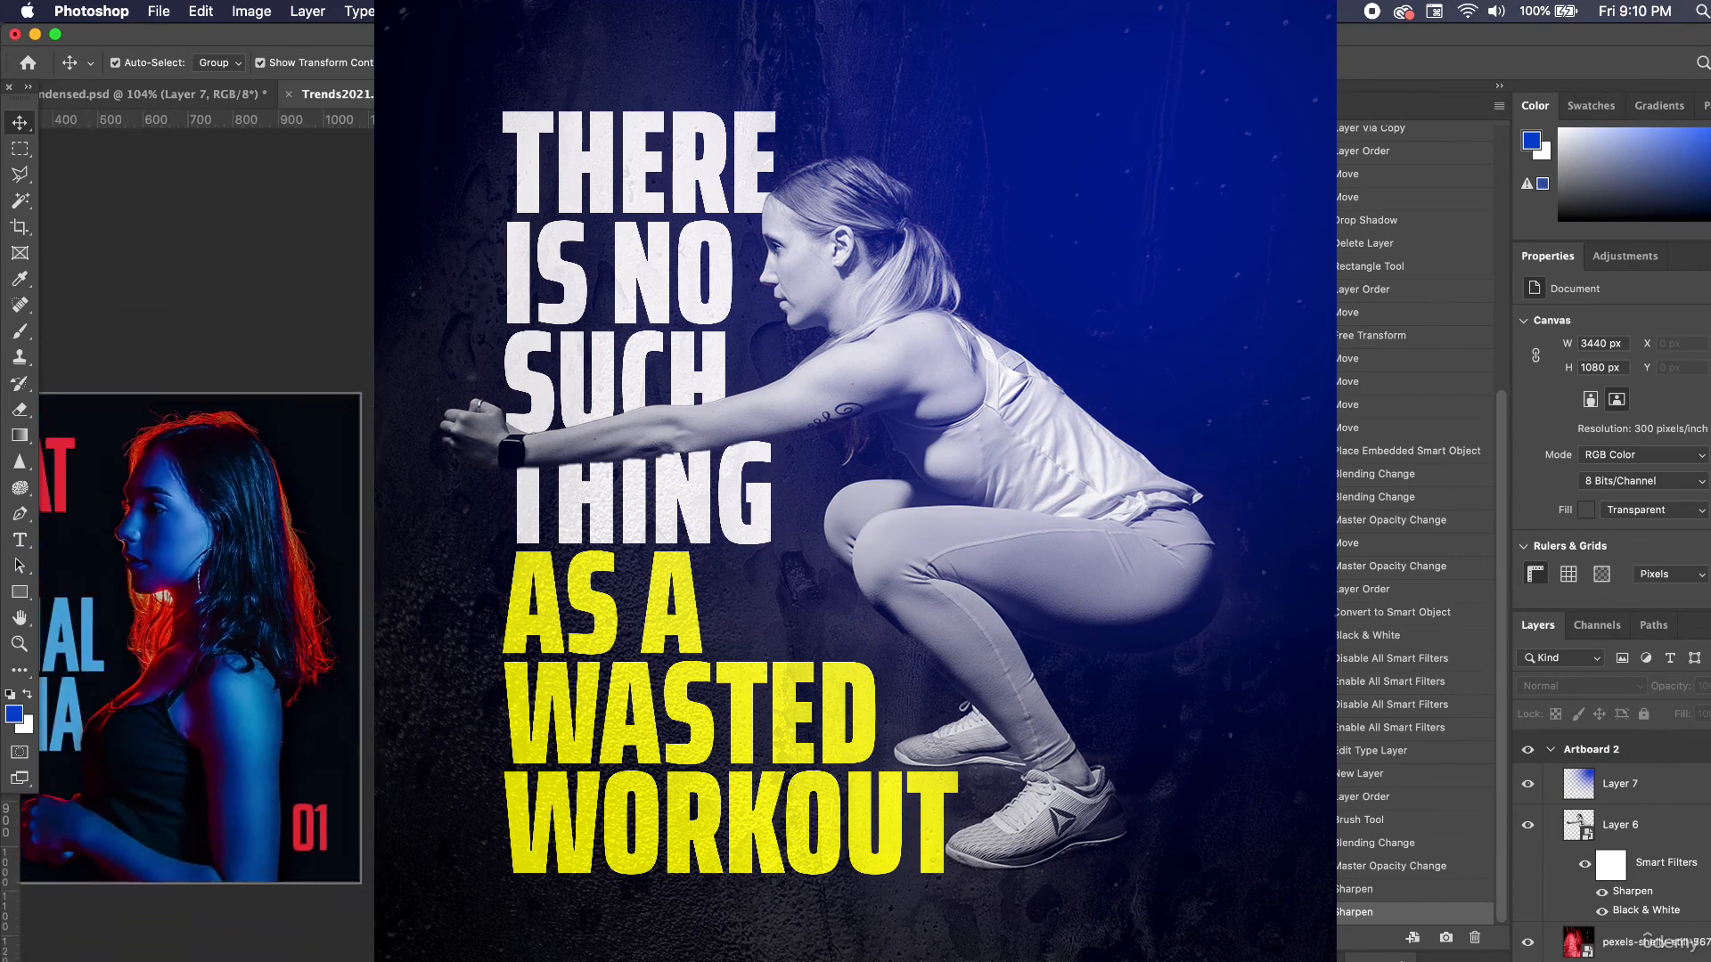
{"action": "scroll", "coordinate": [677, 570], "scroll_direction": "left", "scroll_amount": 6}
{"action": "scroll", "coordinate": [677, 571], "scroll_direction": "right", "scroll_amount": 4}
{"action": "scroll", "coordinate": [678, 571], "scroll_direction": "right", "scroll_amount": 4}
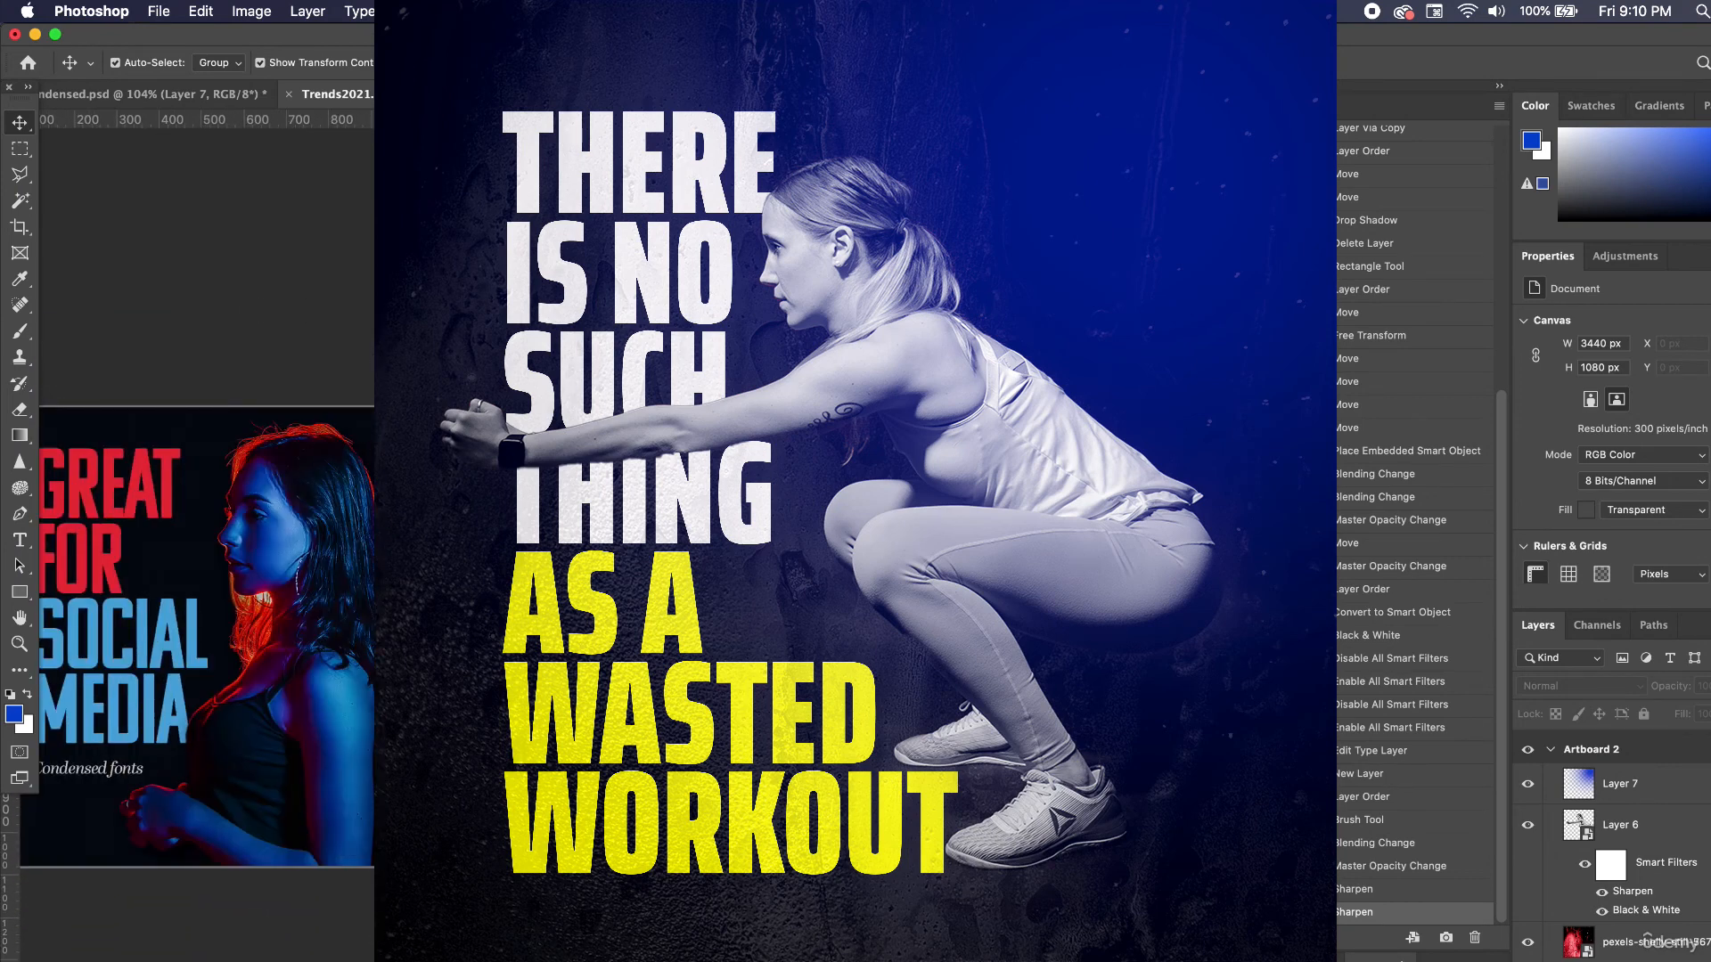
{"action": "scroll", "coordinate": [677, 570], "scroll_direction": "left", "scroll_amount": 5}
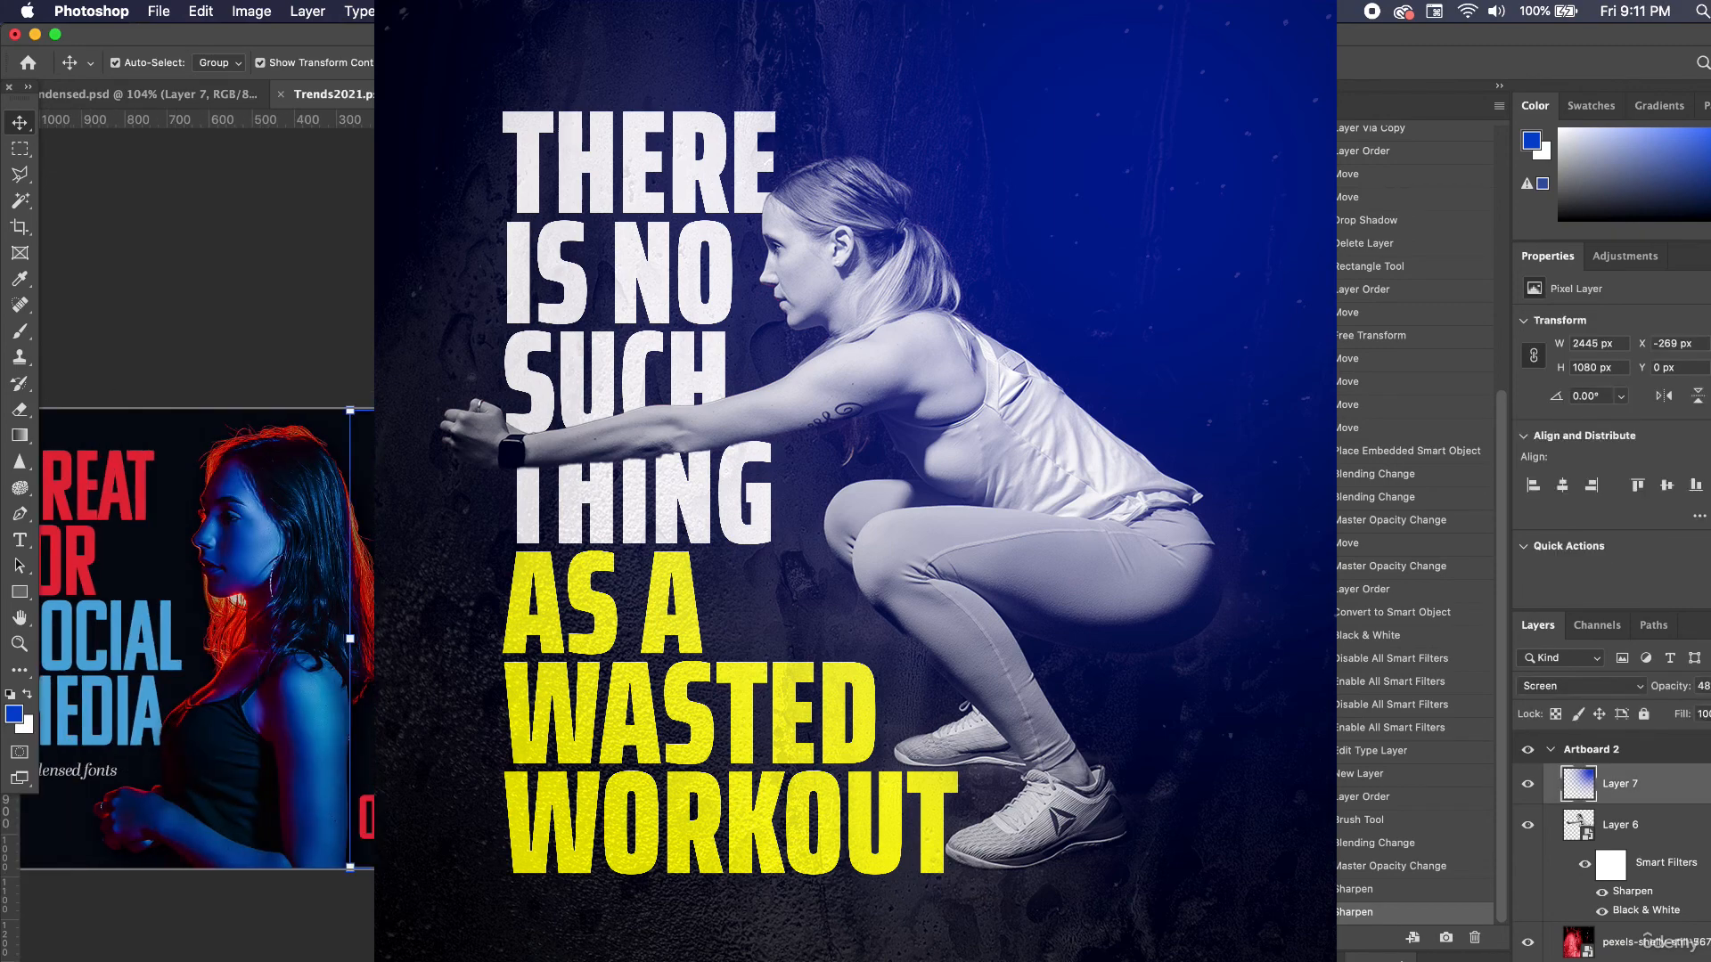
{"action": "left_click", "coordinate": [677, 267]}
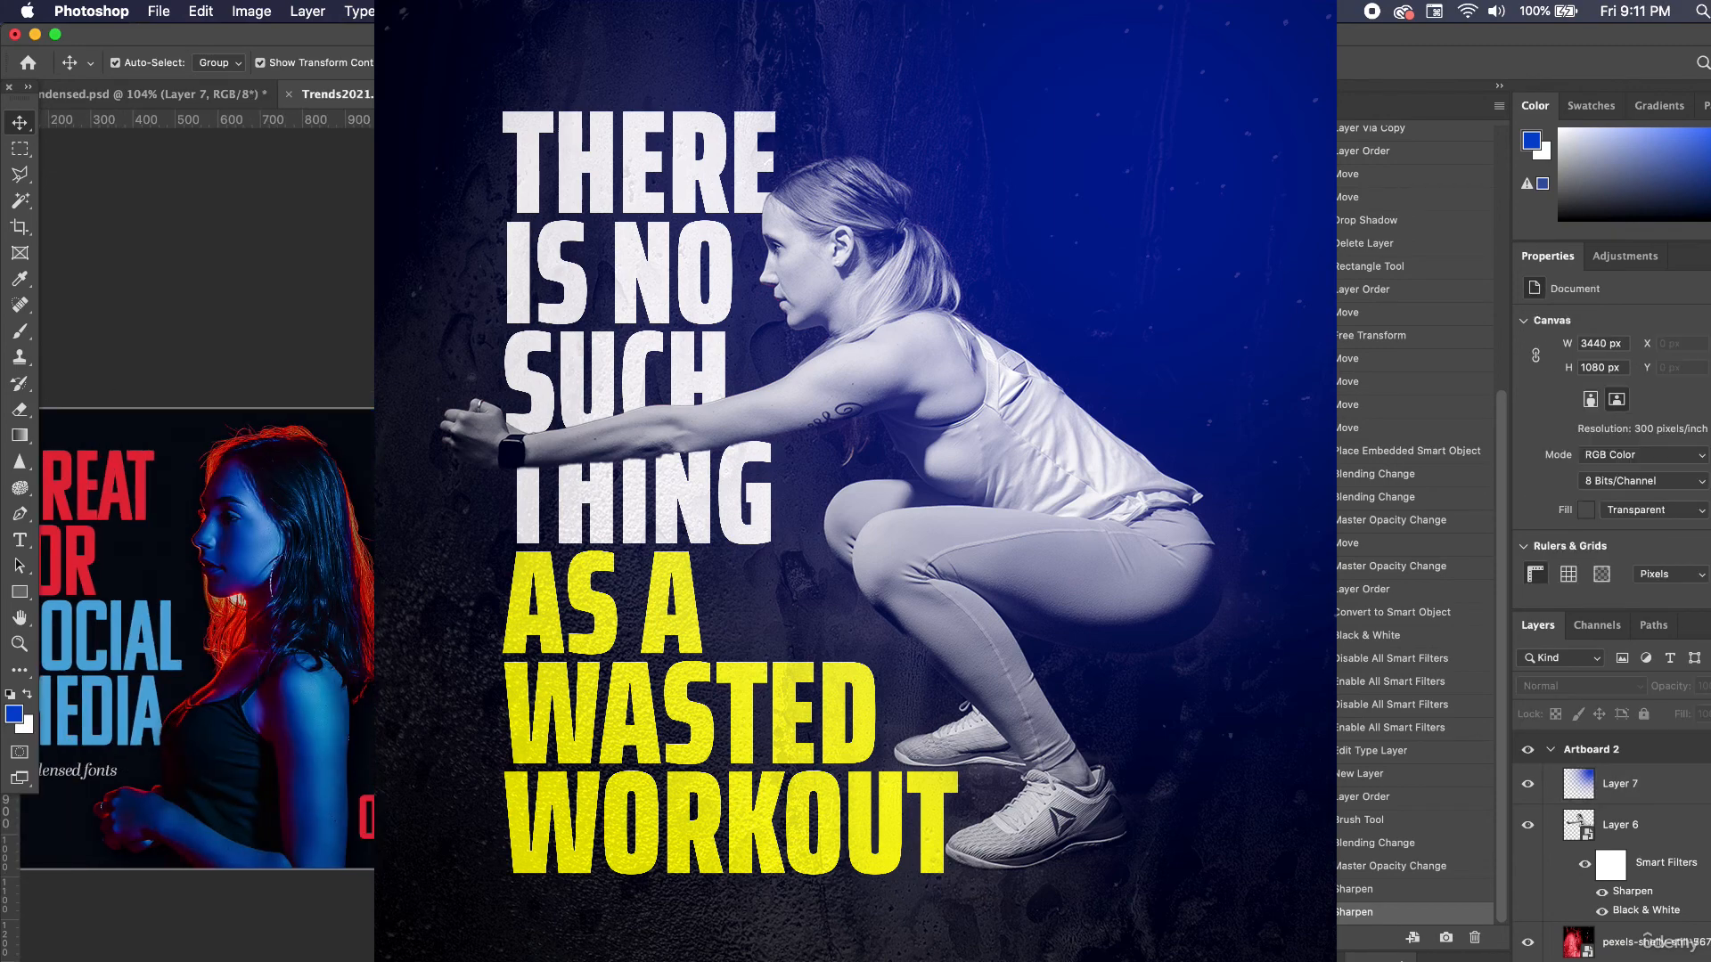
{"action": "scroll", "coordinate": [677, 570], "scroll_direction": "right", "scroll_amount": 10}
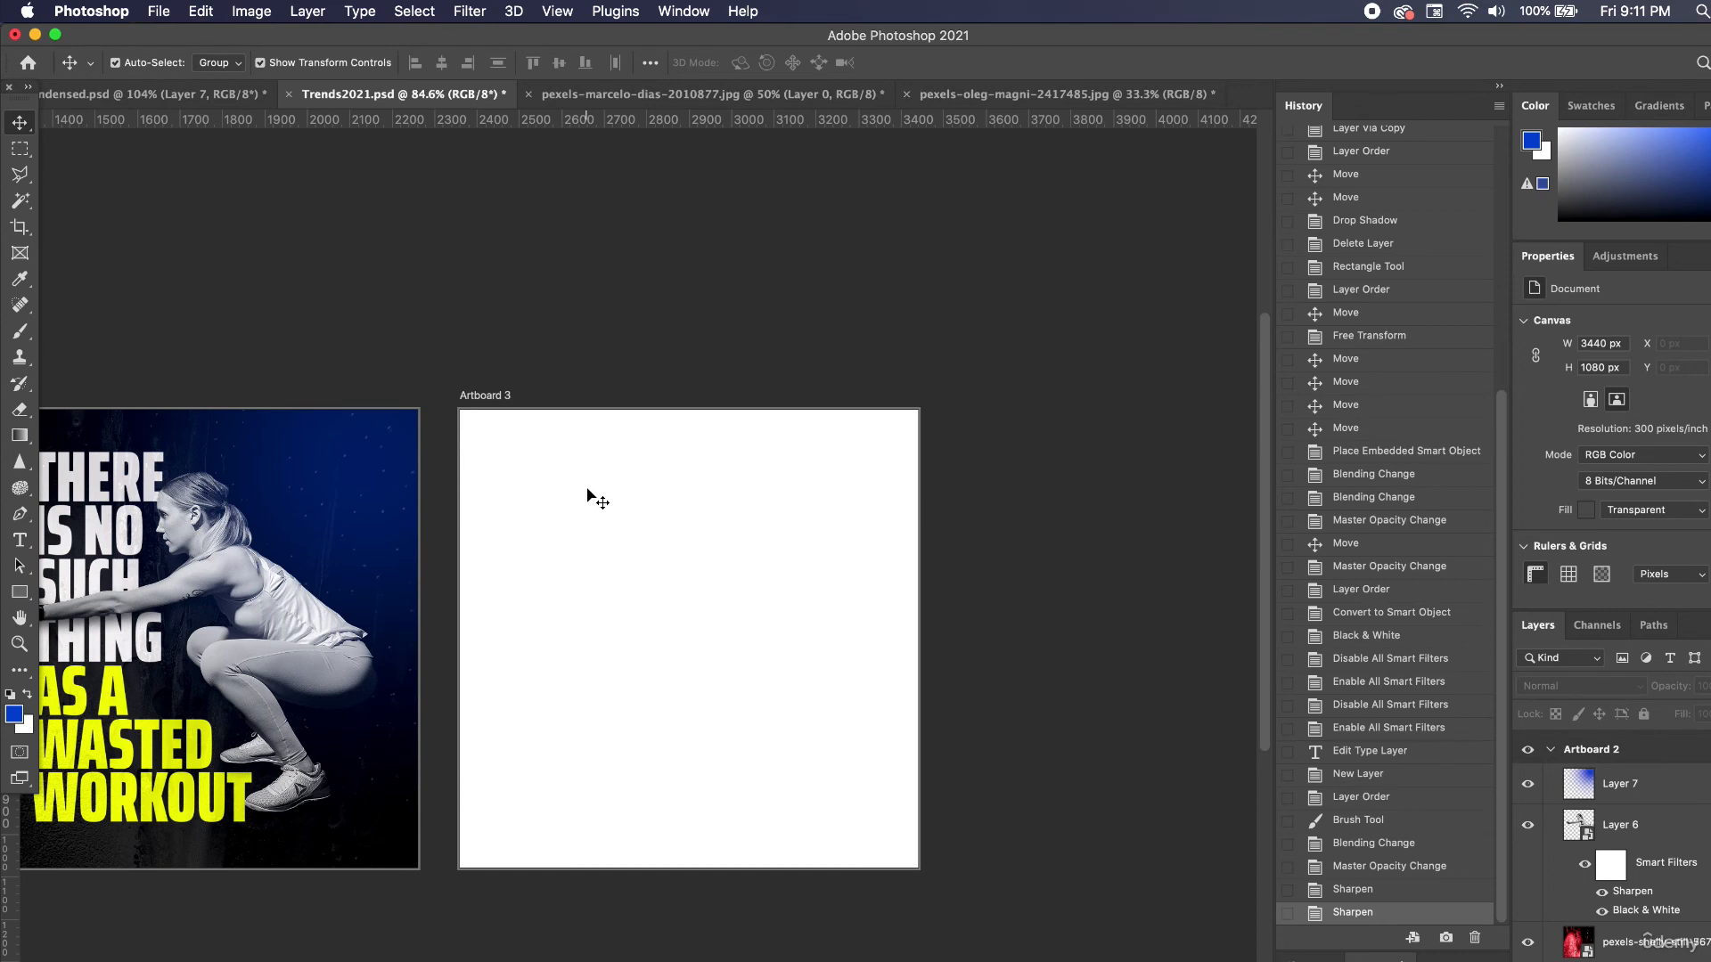
Switch to Illustrator and create a new 8.5 × 11 in RGB document from the recent Print preset.
{"action": "key", "text": "super+Tab"}
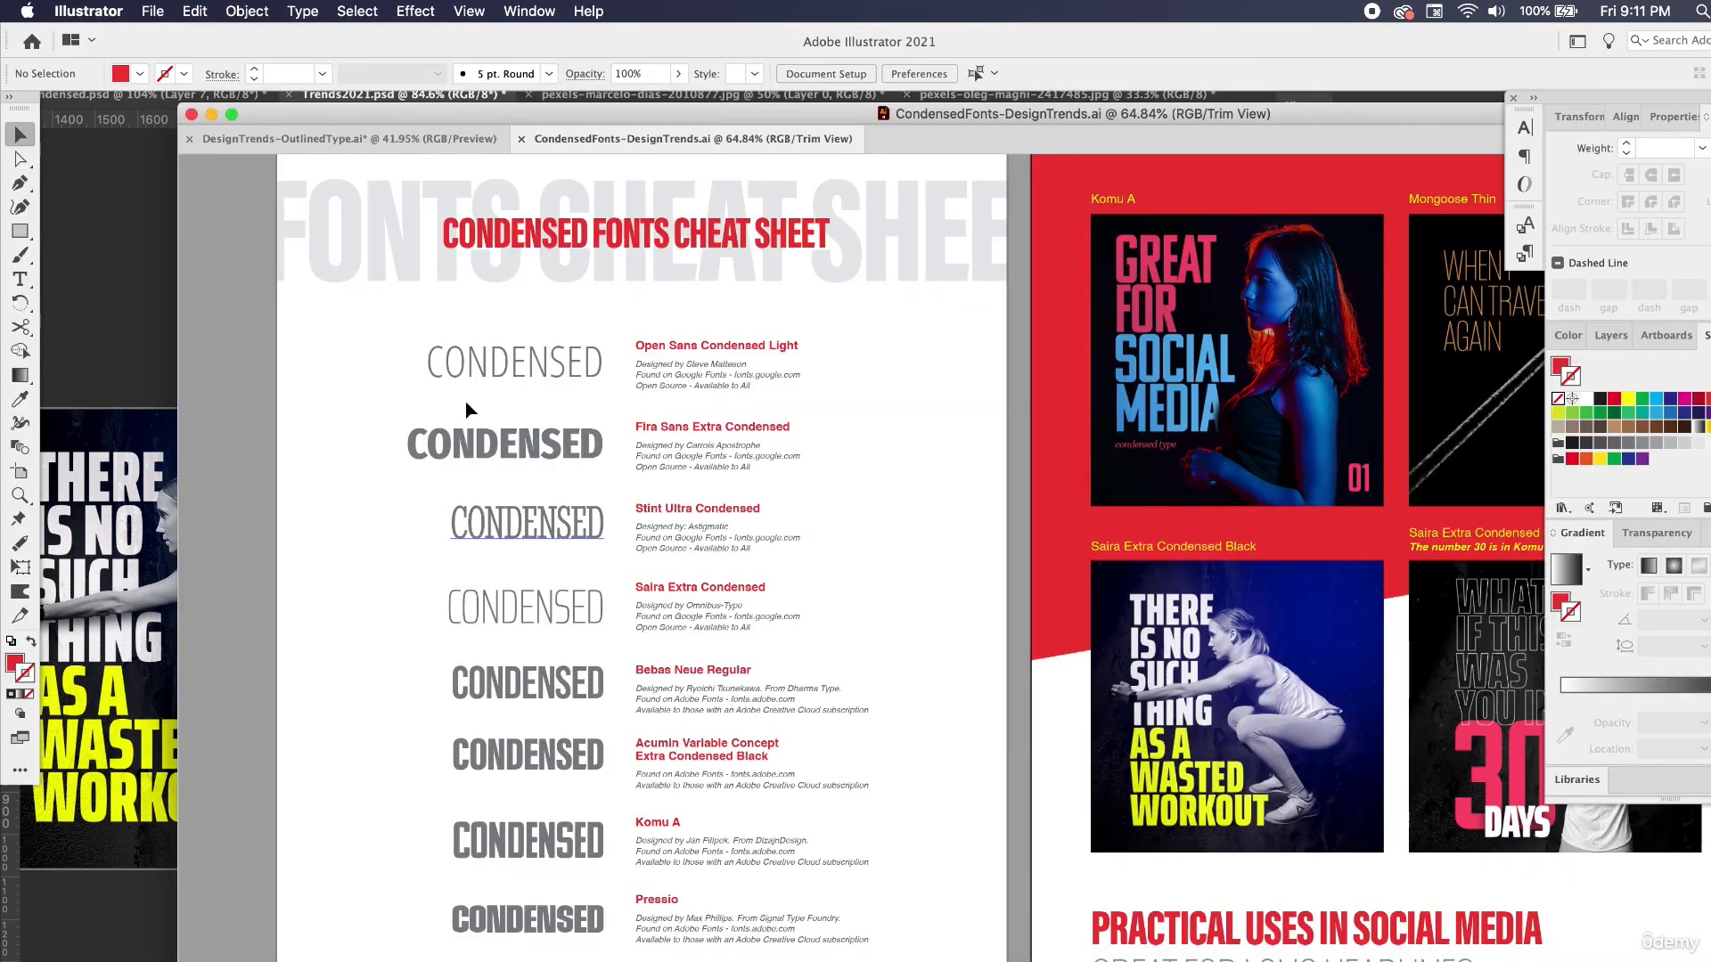
{"action": "scroll", "coordinate": [514, 420], "scroll_direction": "left", "scroll_amount": 8}
{"action": "scroll", "coordinate": [514, 420], "scroll_direction": "up", "scroll_amount": 3}
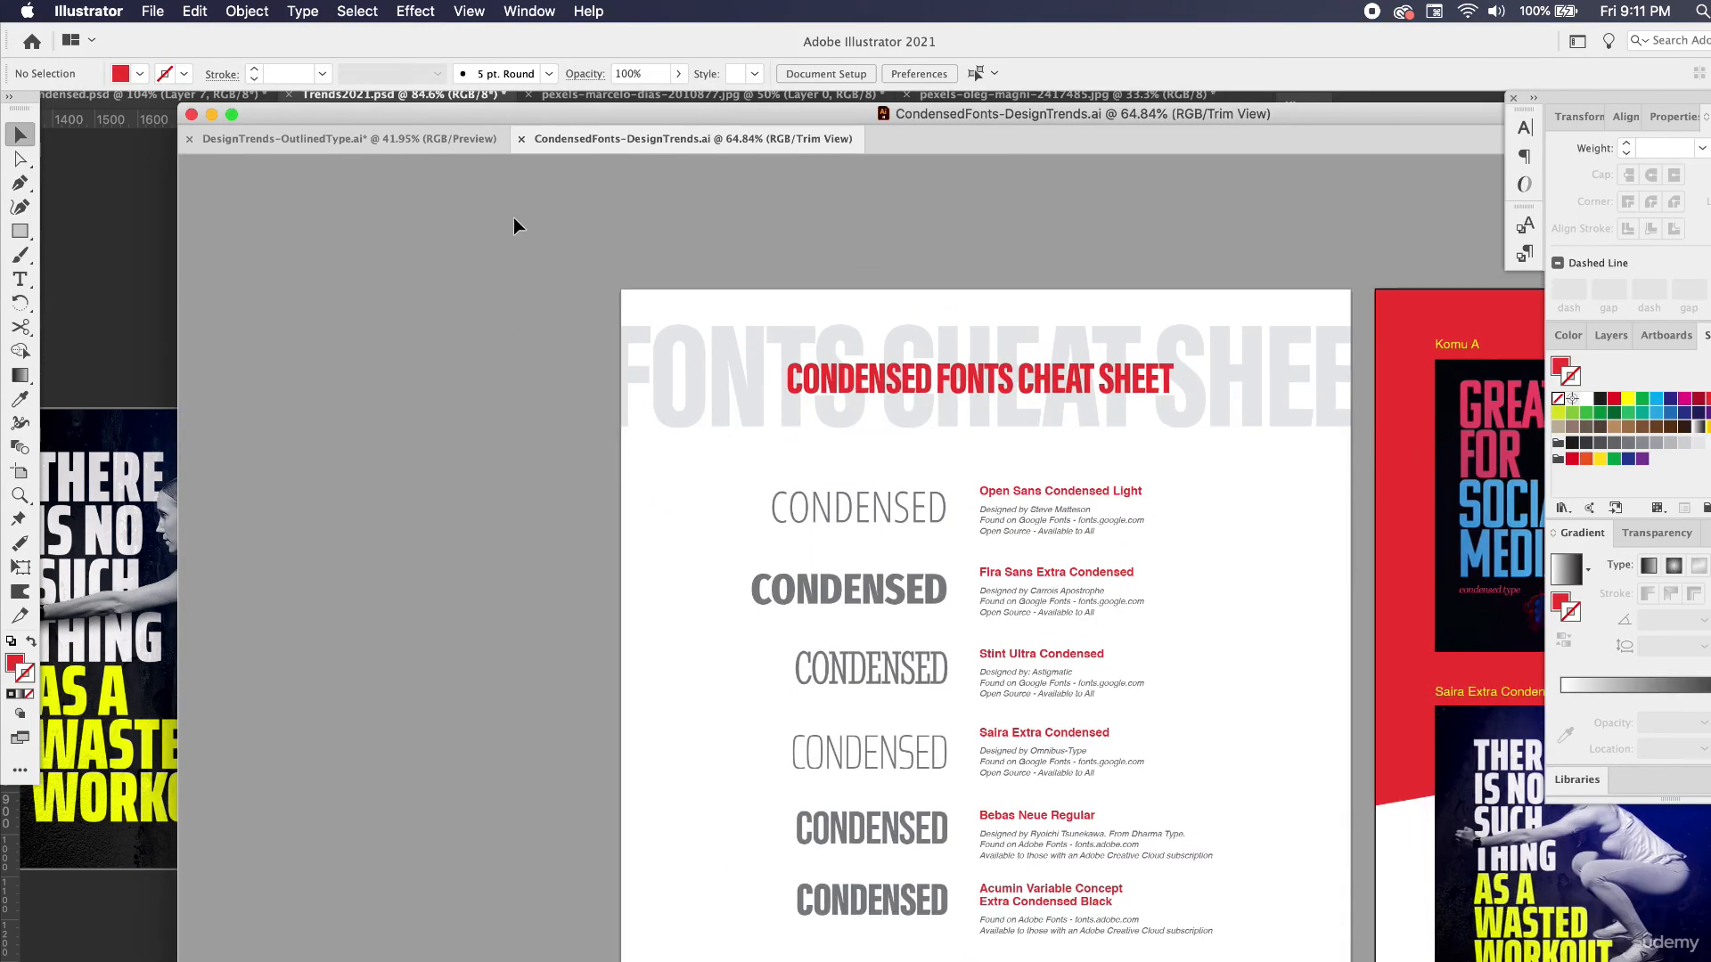
{"action": "left_click", "coordinate": [152, 11]}
{"action": "left_click", "coordinate": [764, 148]}
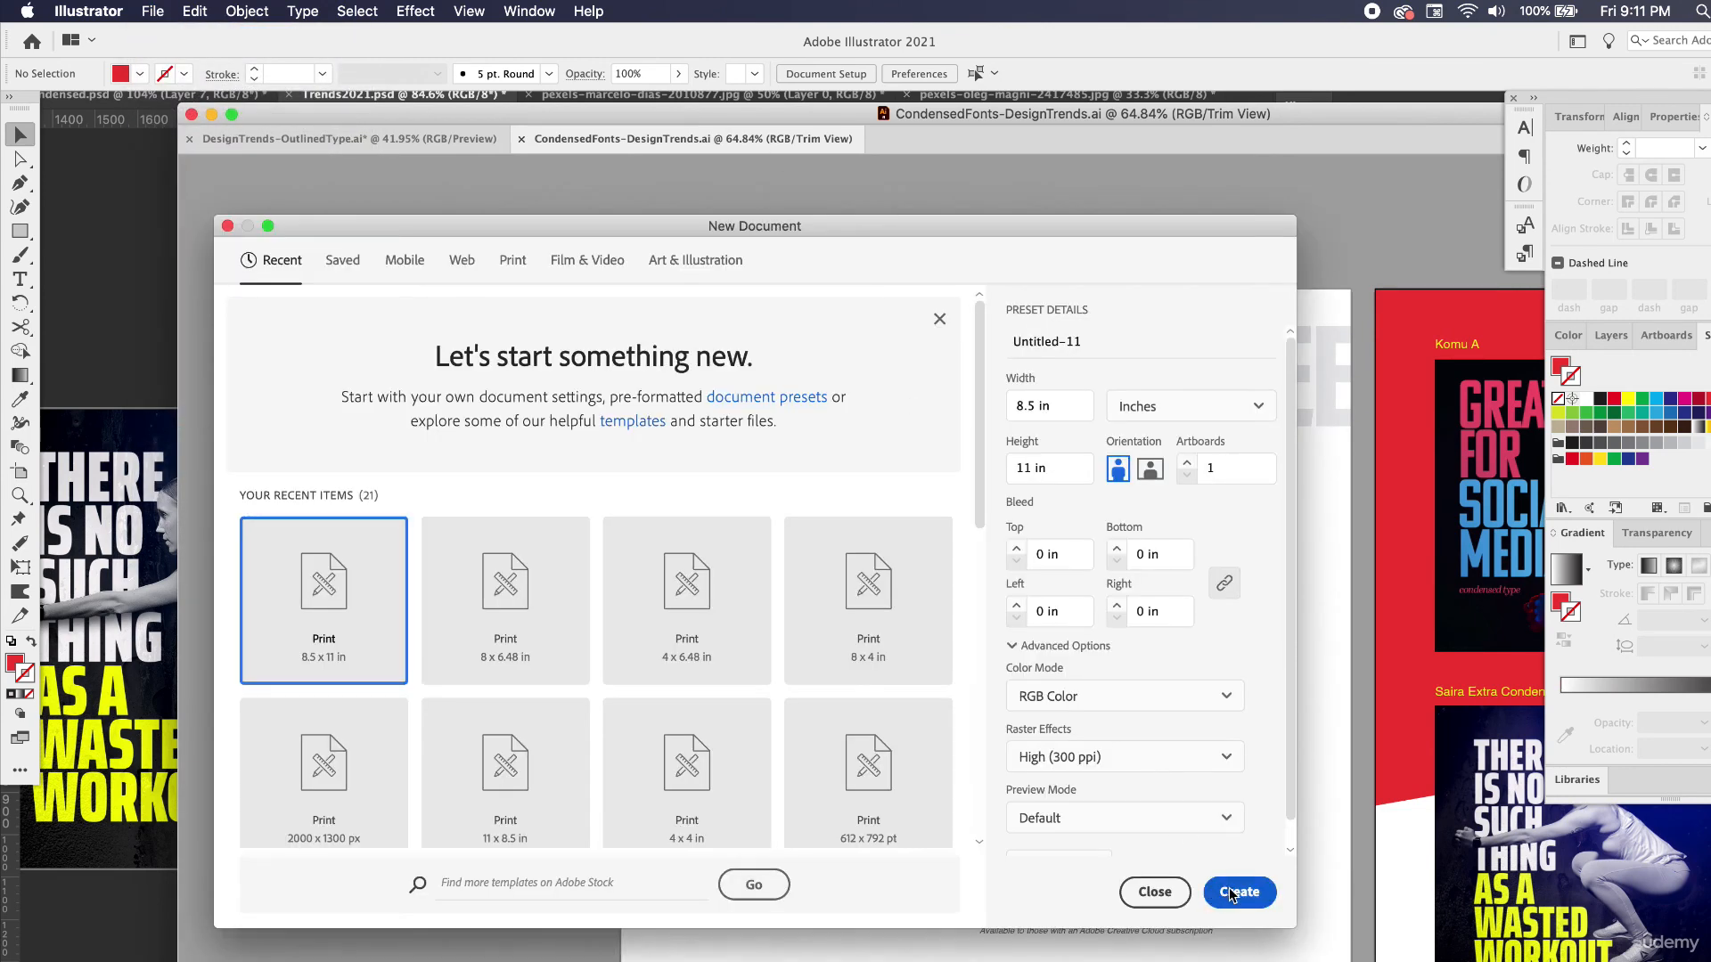
{"action": "left_click", "coordinate": [1233, 894]}
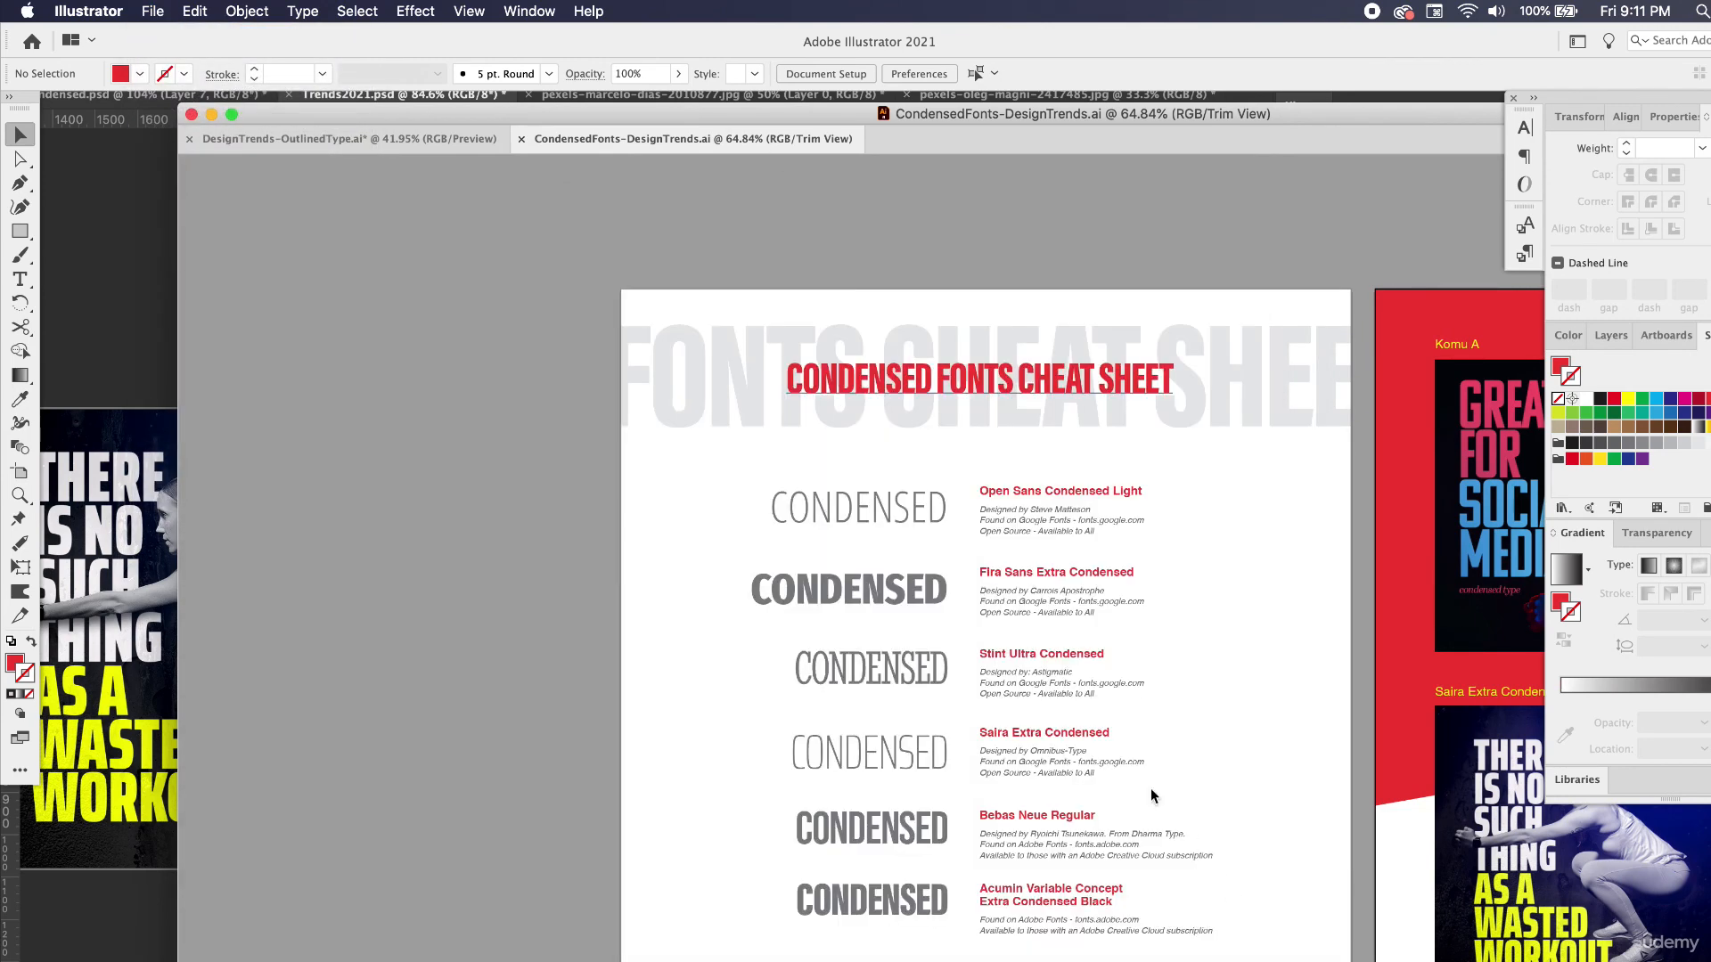
Add the text "OUTLINED TYPE" near the top of the page and set it in Helvetica Bold.
{"action": "left_click", "coordinate": [22, 281]}
{"action": "left_click", "coordinate": [638, 328]}
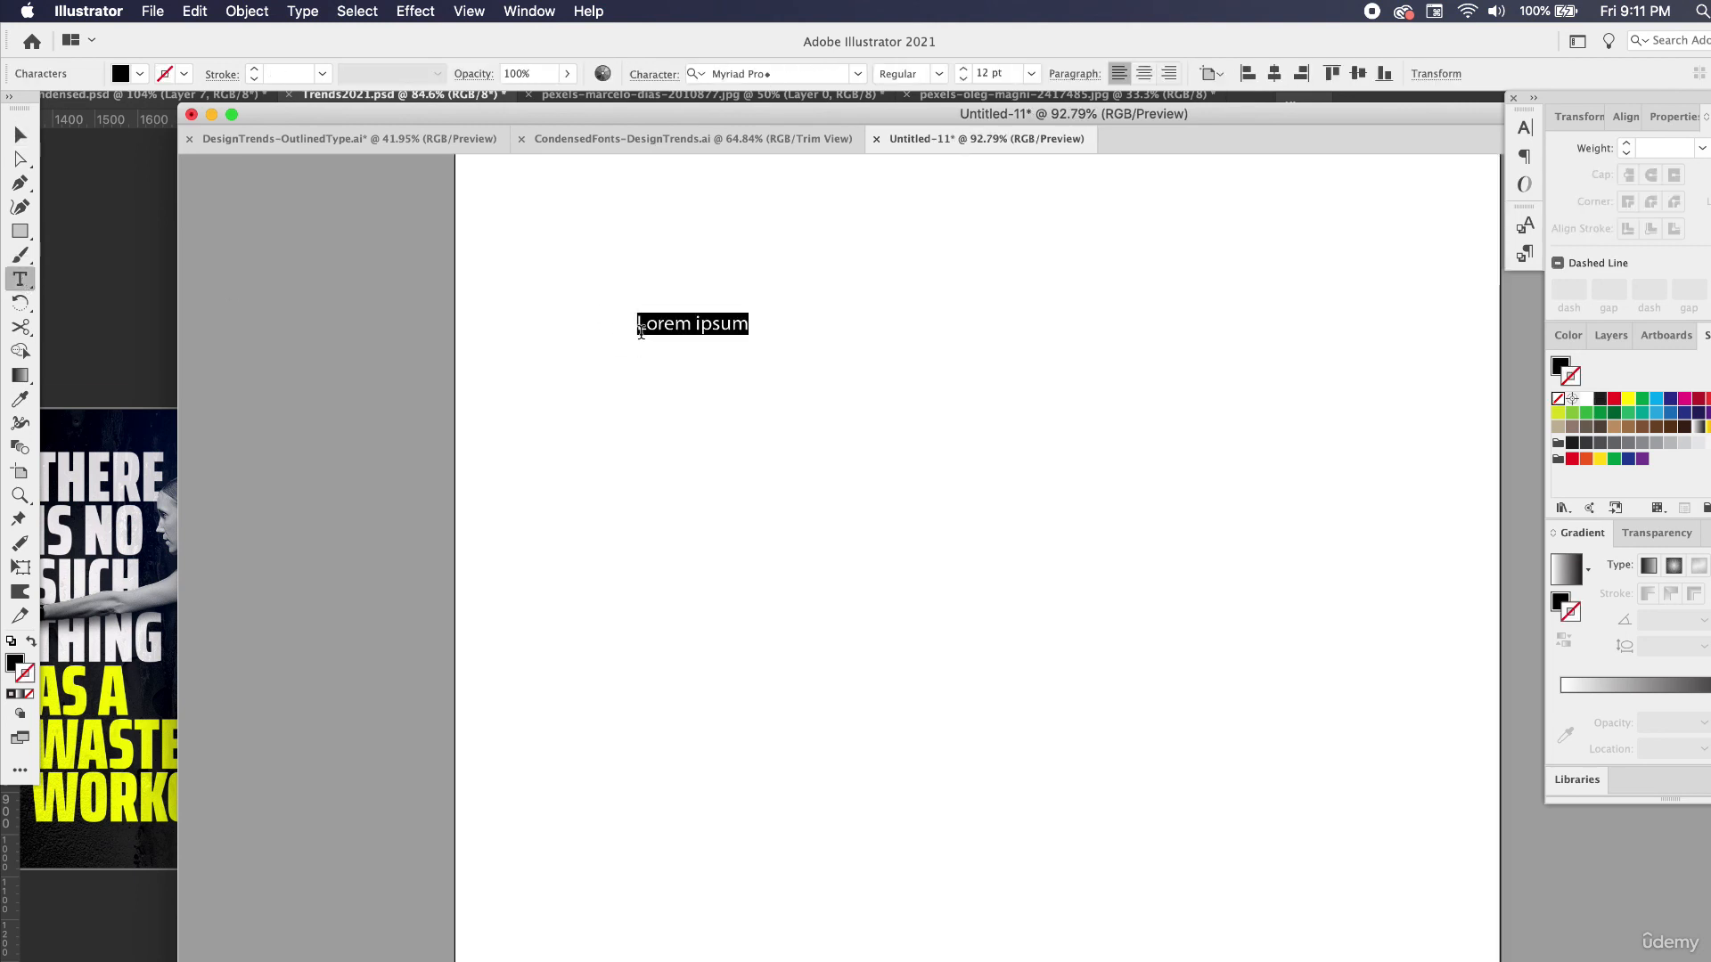
{"action": "type", "text": "OUTLINED TYP"}
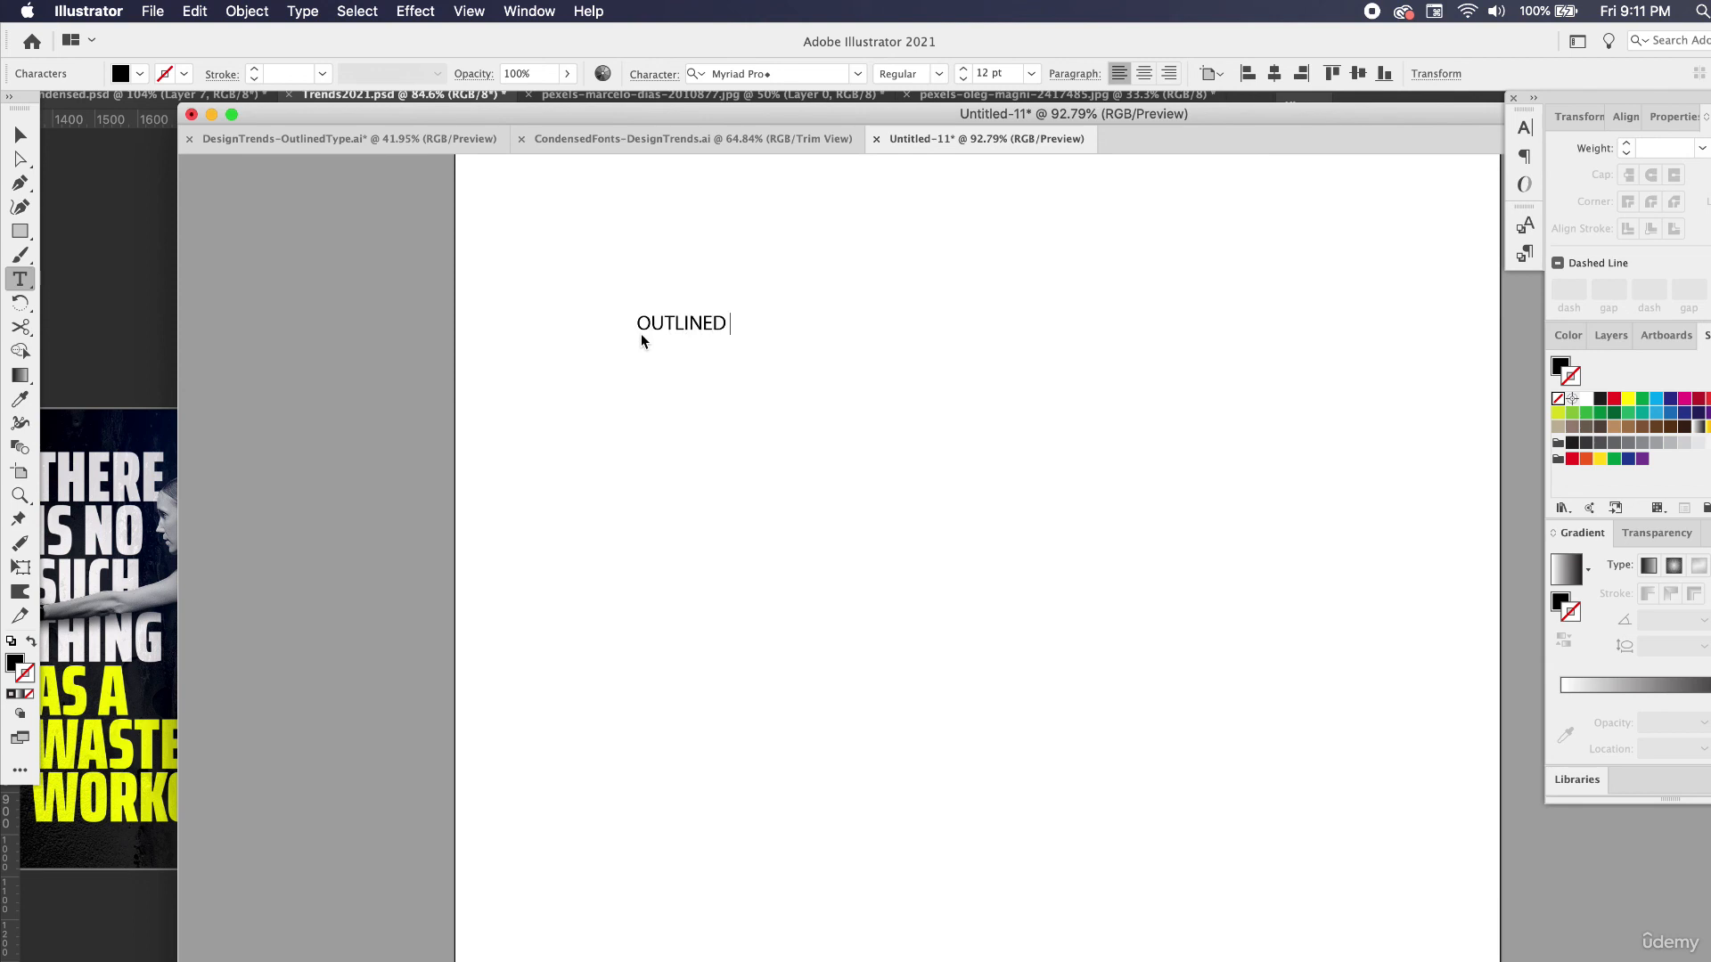
{"action": "type", "text": "E"}
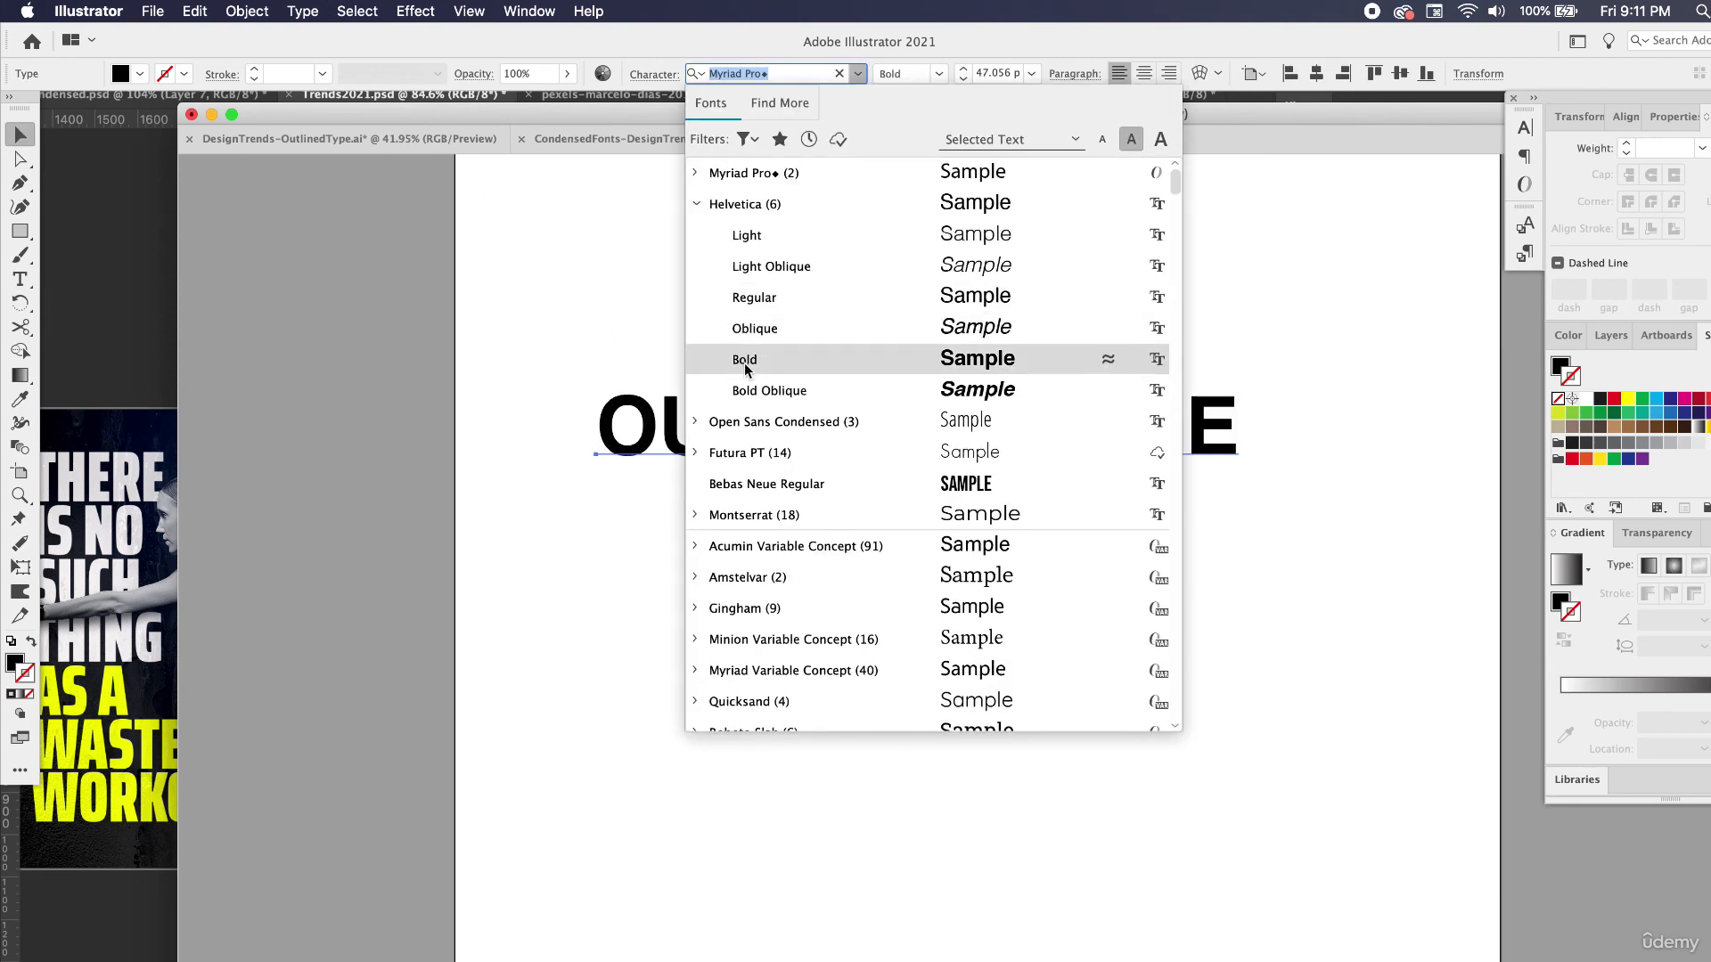
{"action": "left_click", "coordinate": [725, 431]}
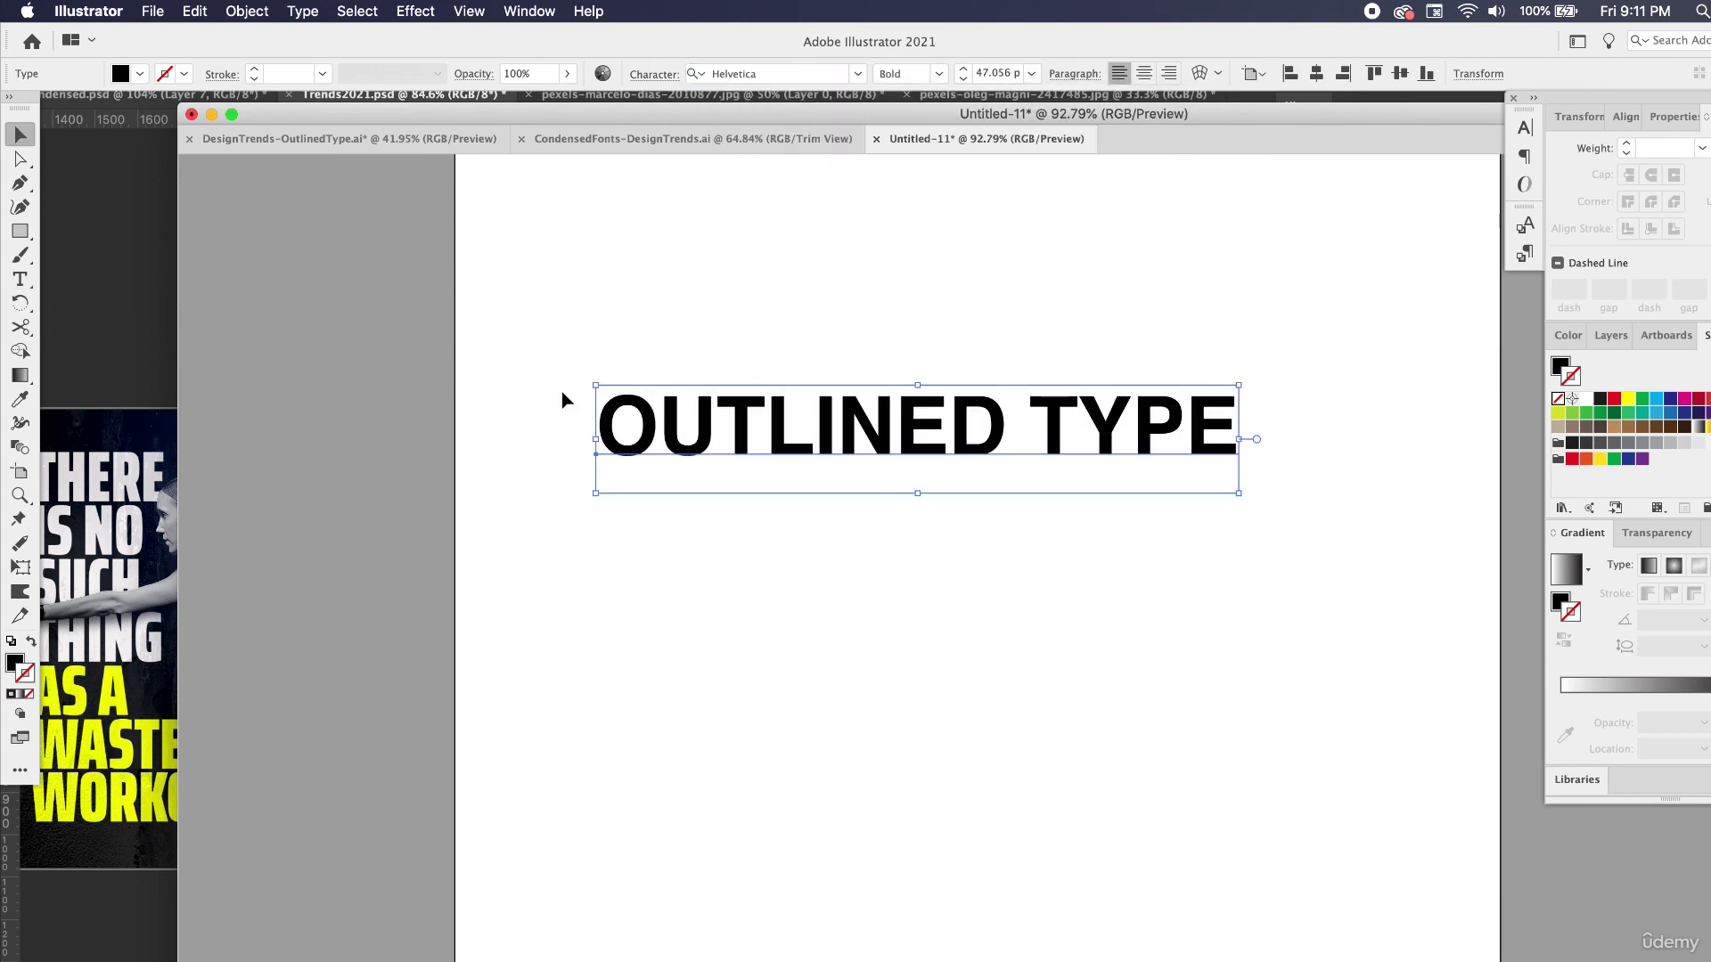
Scale the text up proportionally to about 101 pt and move it so its first word starts on the page.
{"action": "left_click_drag", "start_coordinate": [595, 386], "coordinate": [204, 262]}
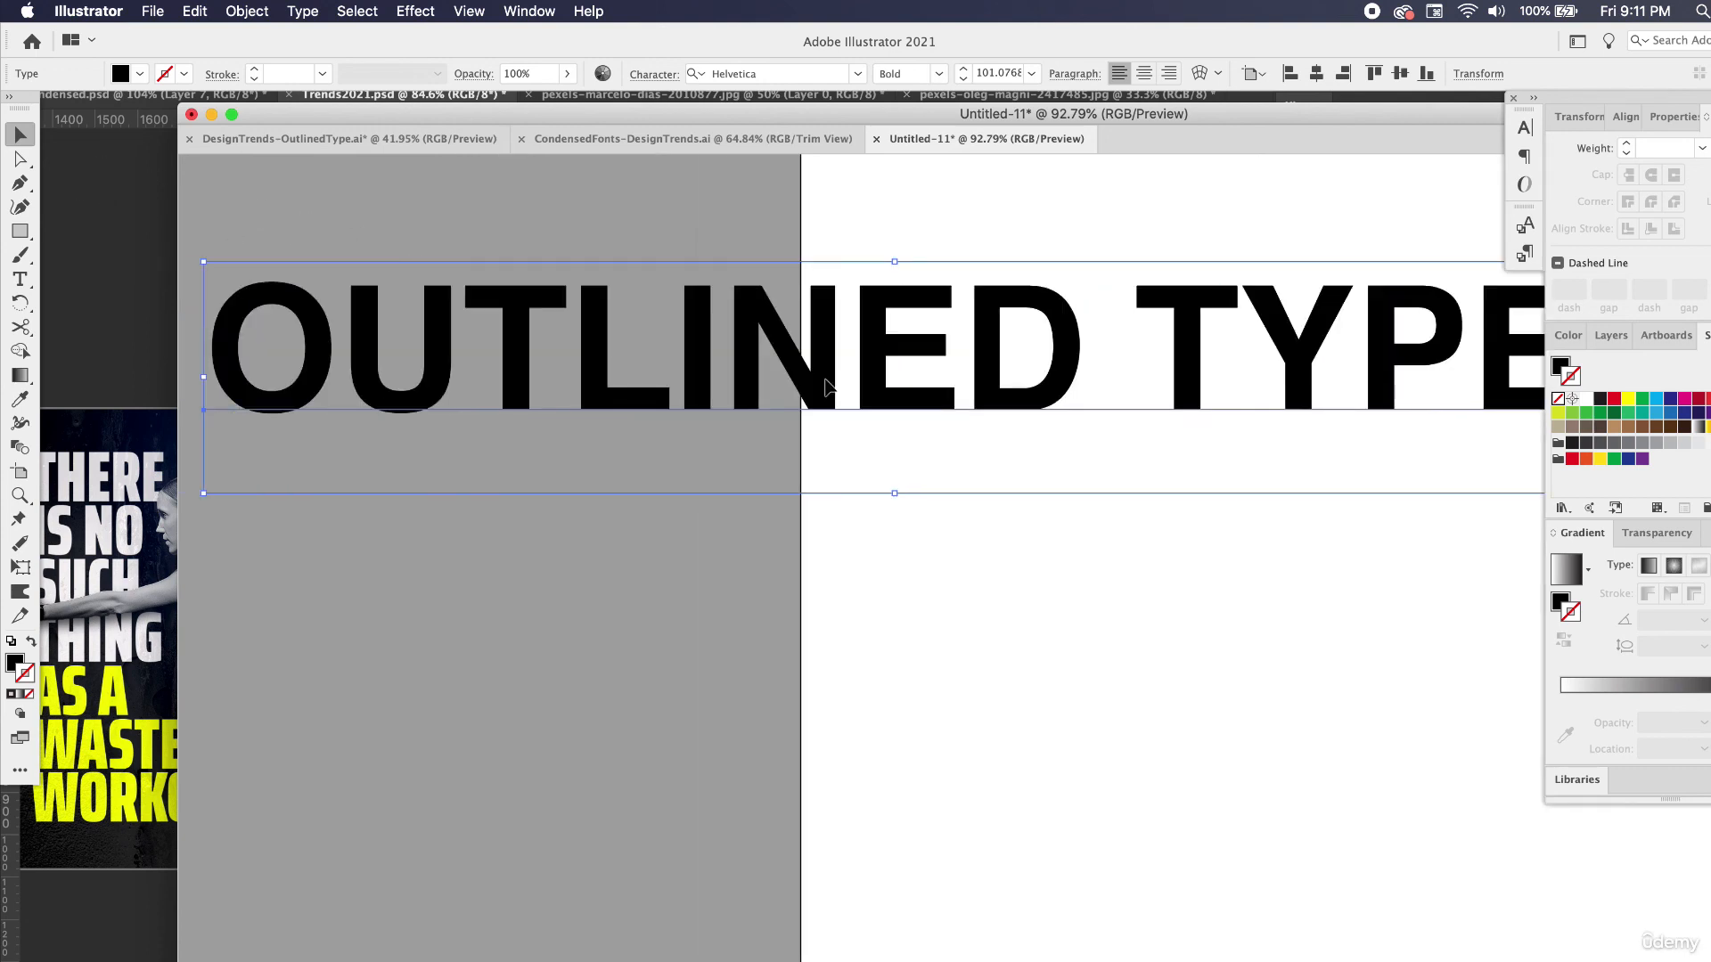
{"action": "left_click_drag", "start_coordinate": [897, 395], "coordinate": [1470, 511]}
{"action": "left_click_drag", "start_coordinate": [998, 477], "coordinate": [1134, 469]}
{"action": "scroll", "coordinate": [553, 550], "scroll_direction": "right", "scroll_amount": 5}
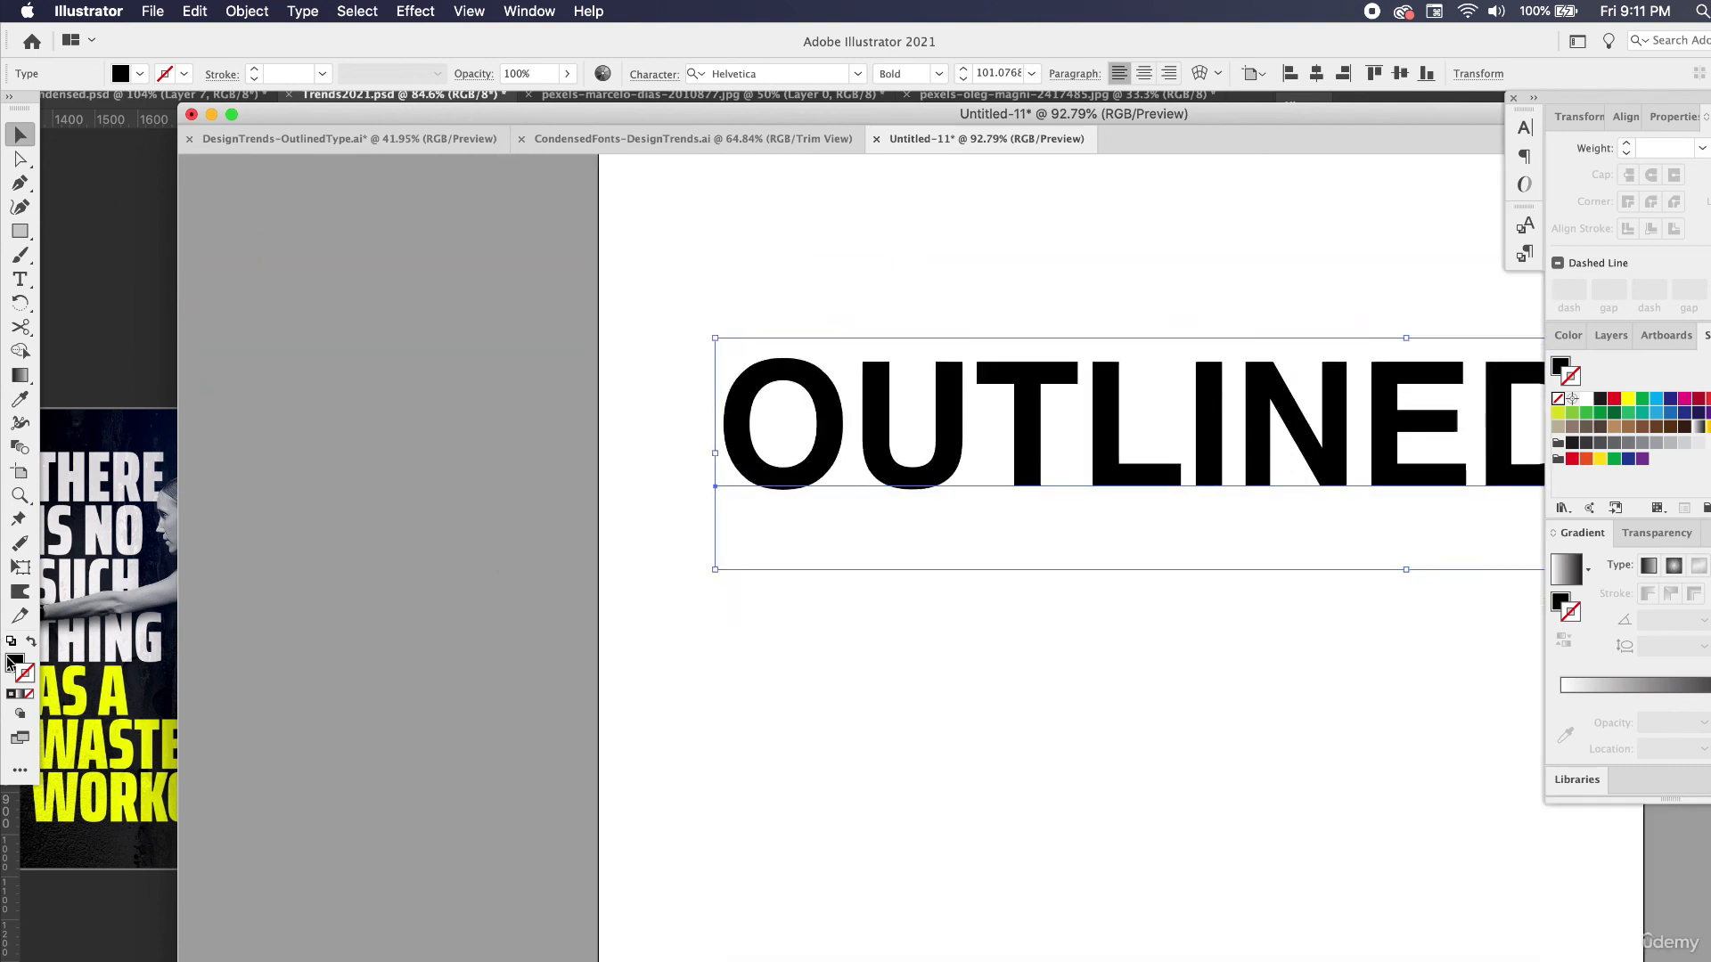
Swap the text's black fill to a stroke with no fill, using a 2 pt weight, round caps and round corner joins.
{"action": "left_click", "coordinate": [31, 640]}
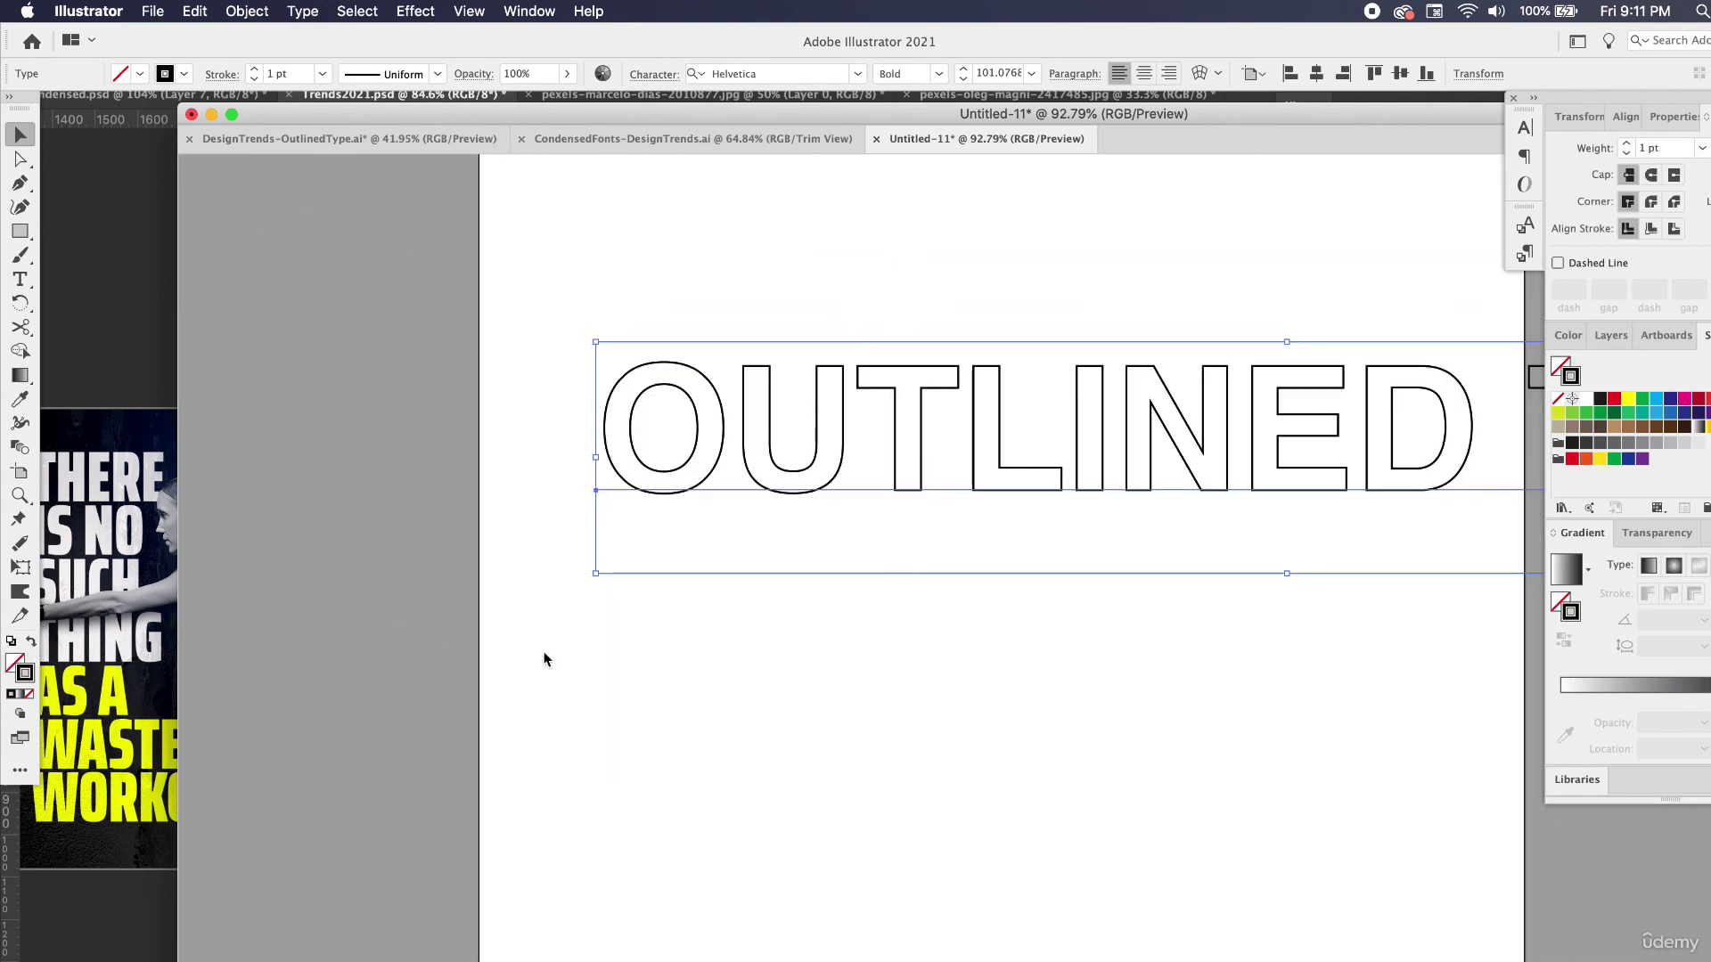
{"action": "mouse_move", "coordinate": [1704, 116]}
{"action": "left_mouse_down"}
{"action": "mouse_move", "coordinate": [1466, 362]}
{"action": "mouse_move", "coordinate": [1328, 570]}
{"action": "left_mouse_up"}
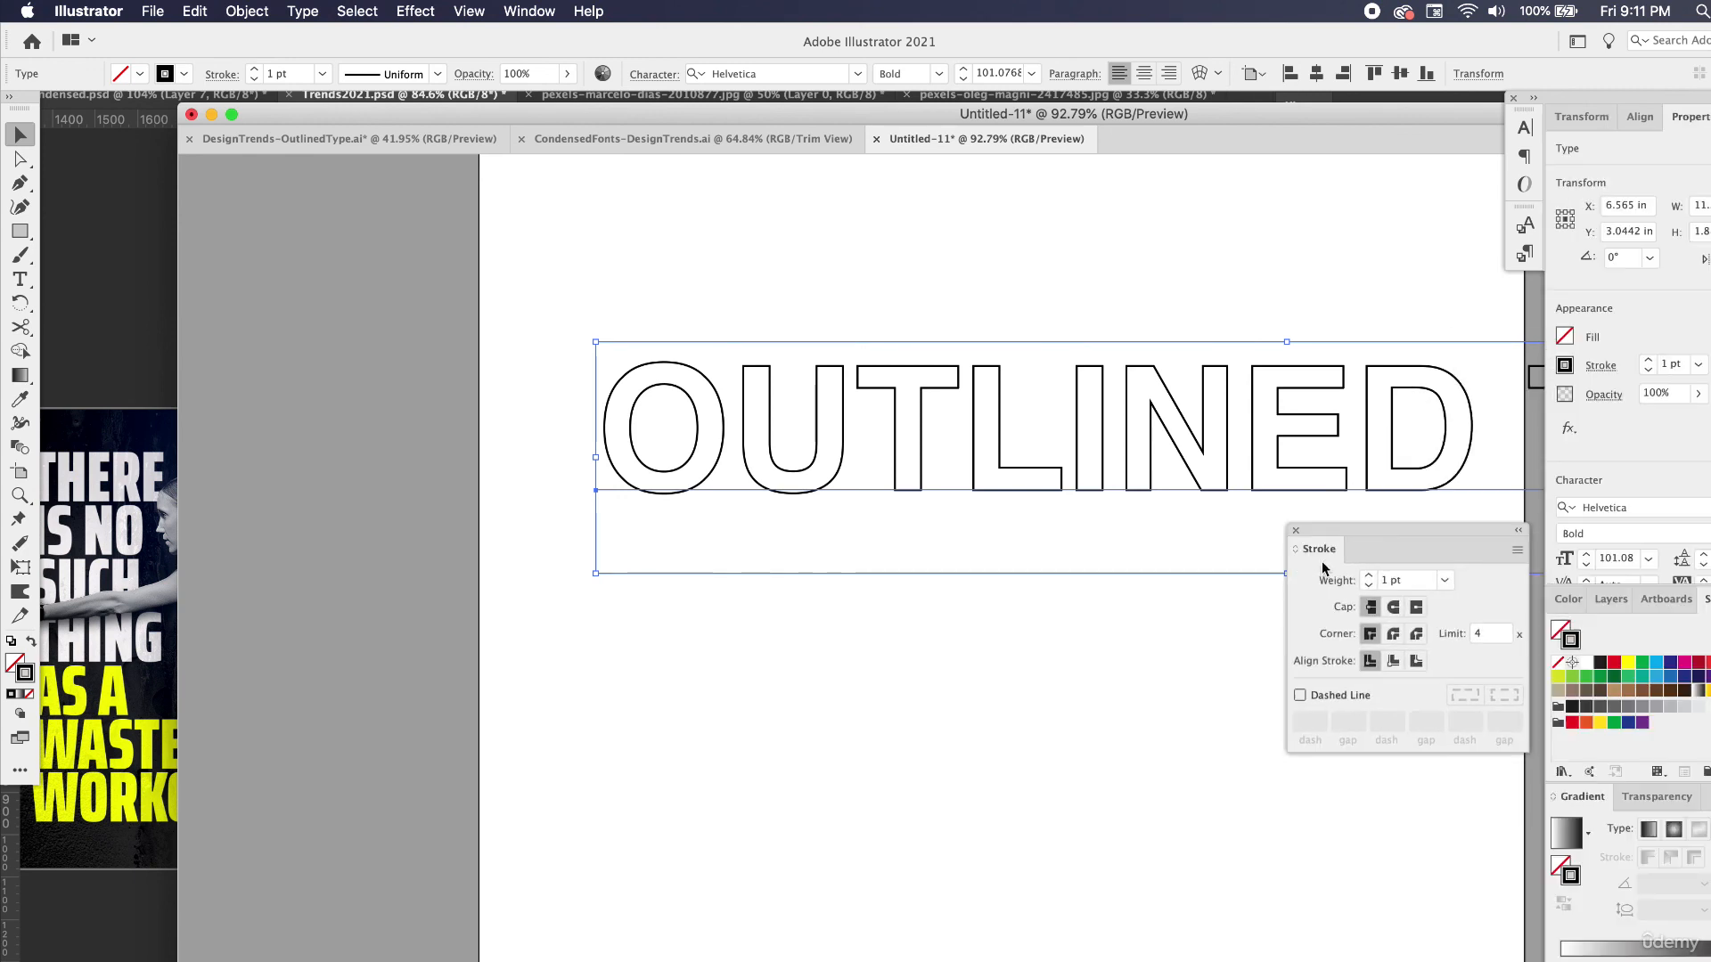
{"action": "left_click", "coordinate": [1393, 638]}
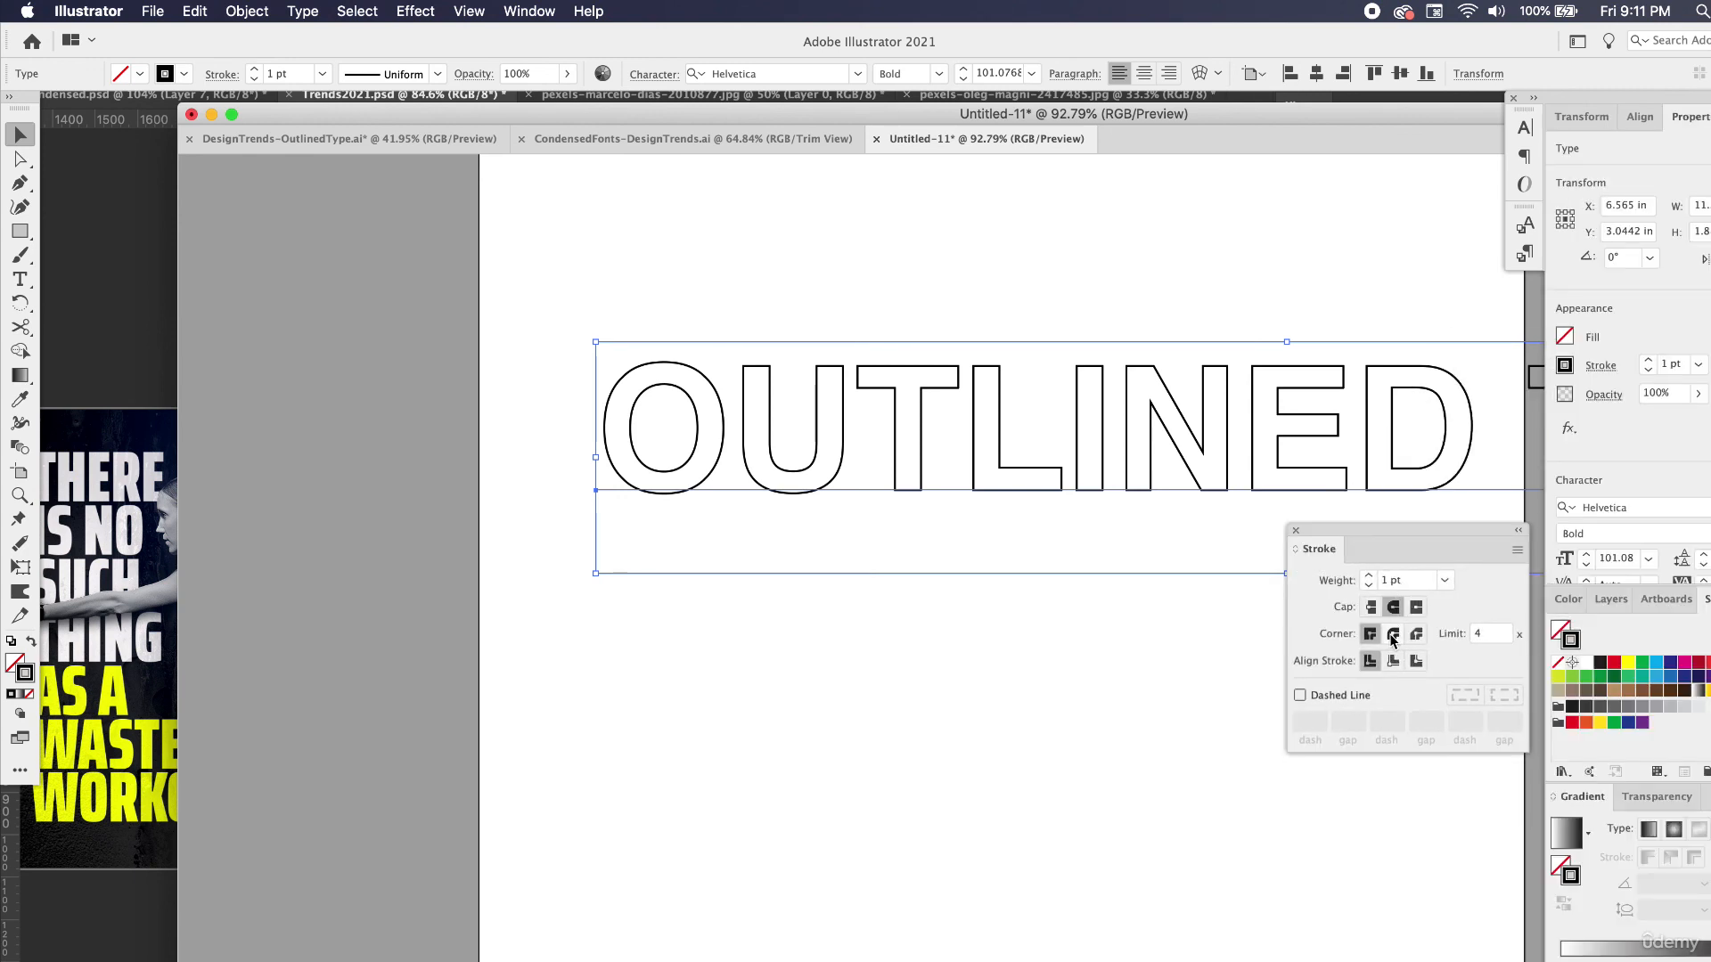
{"action": "left_click", "coordinate": [1369, 575]}
{"action": "left_click", "coordinate": [1078, 690]}
{"action": "scroll", "coordinate": [1042, 659], "scroll_direction": "right", "scroll_amount": 5}
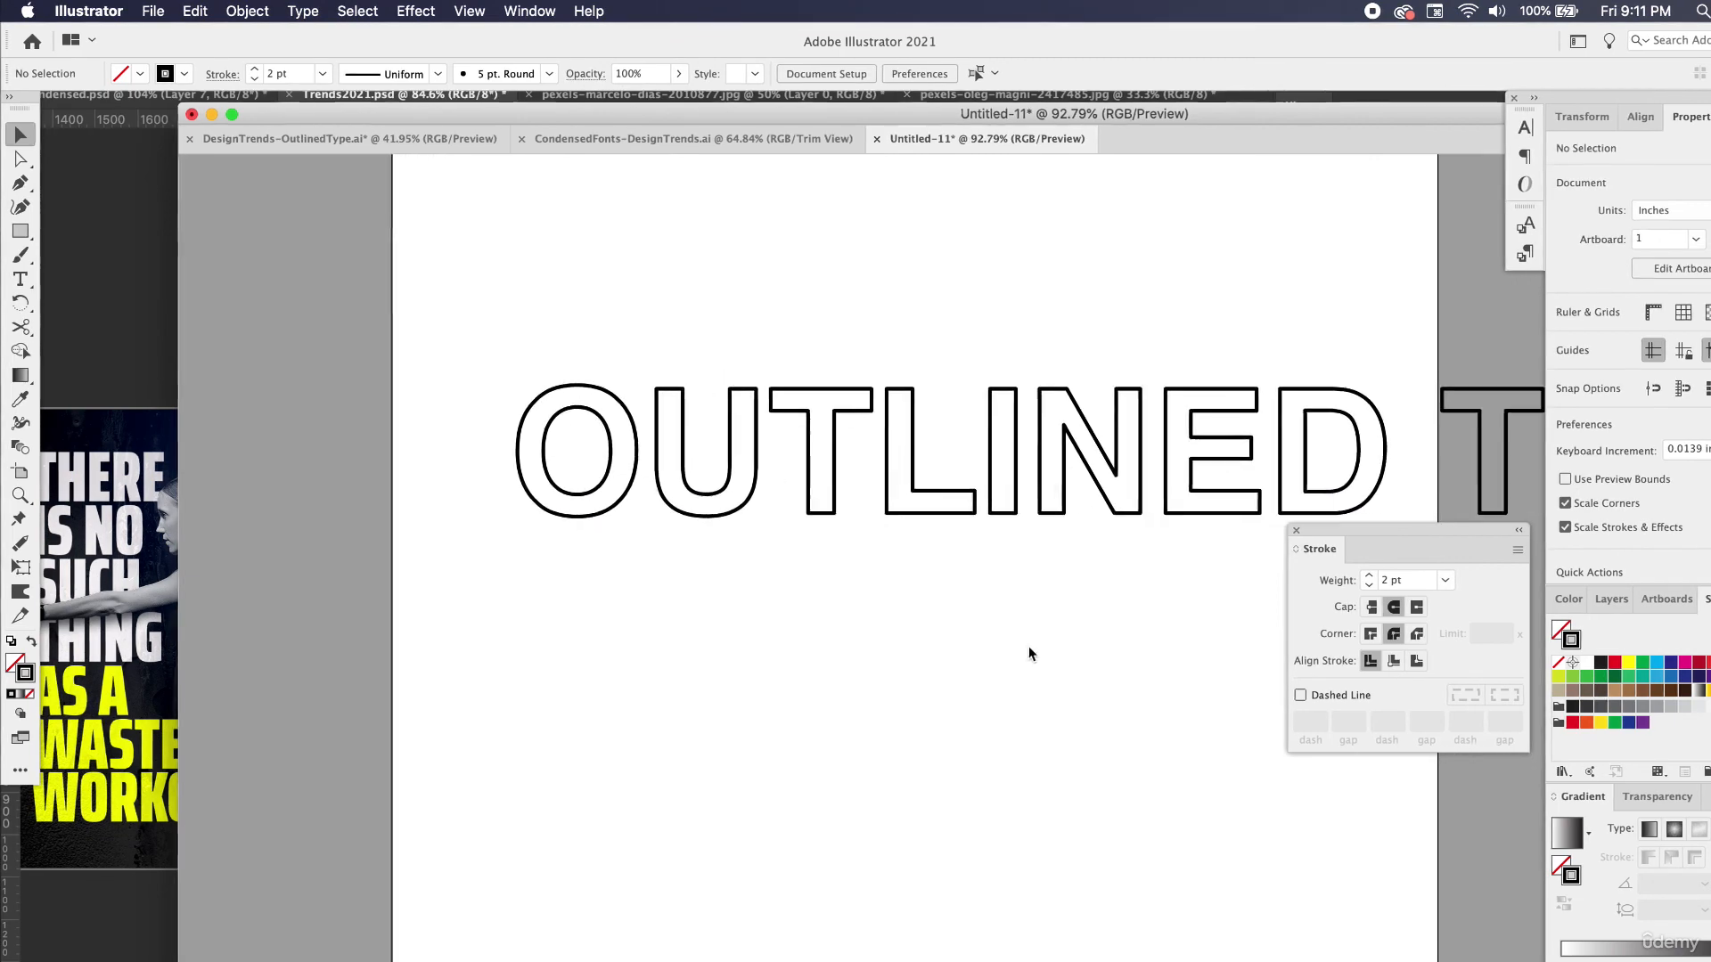